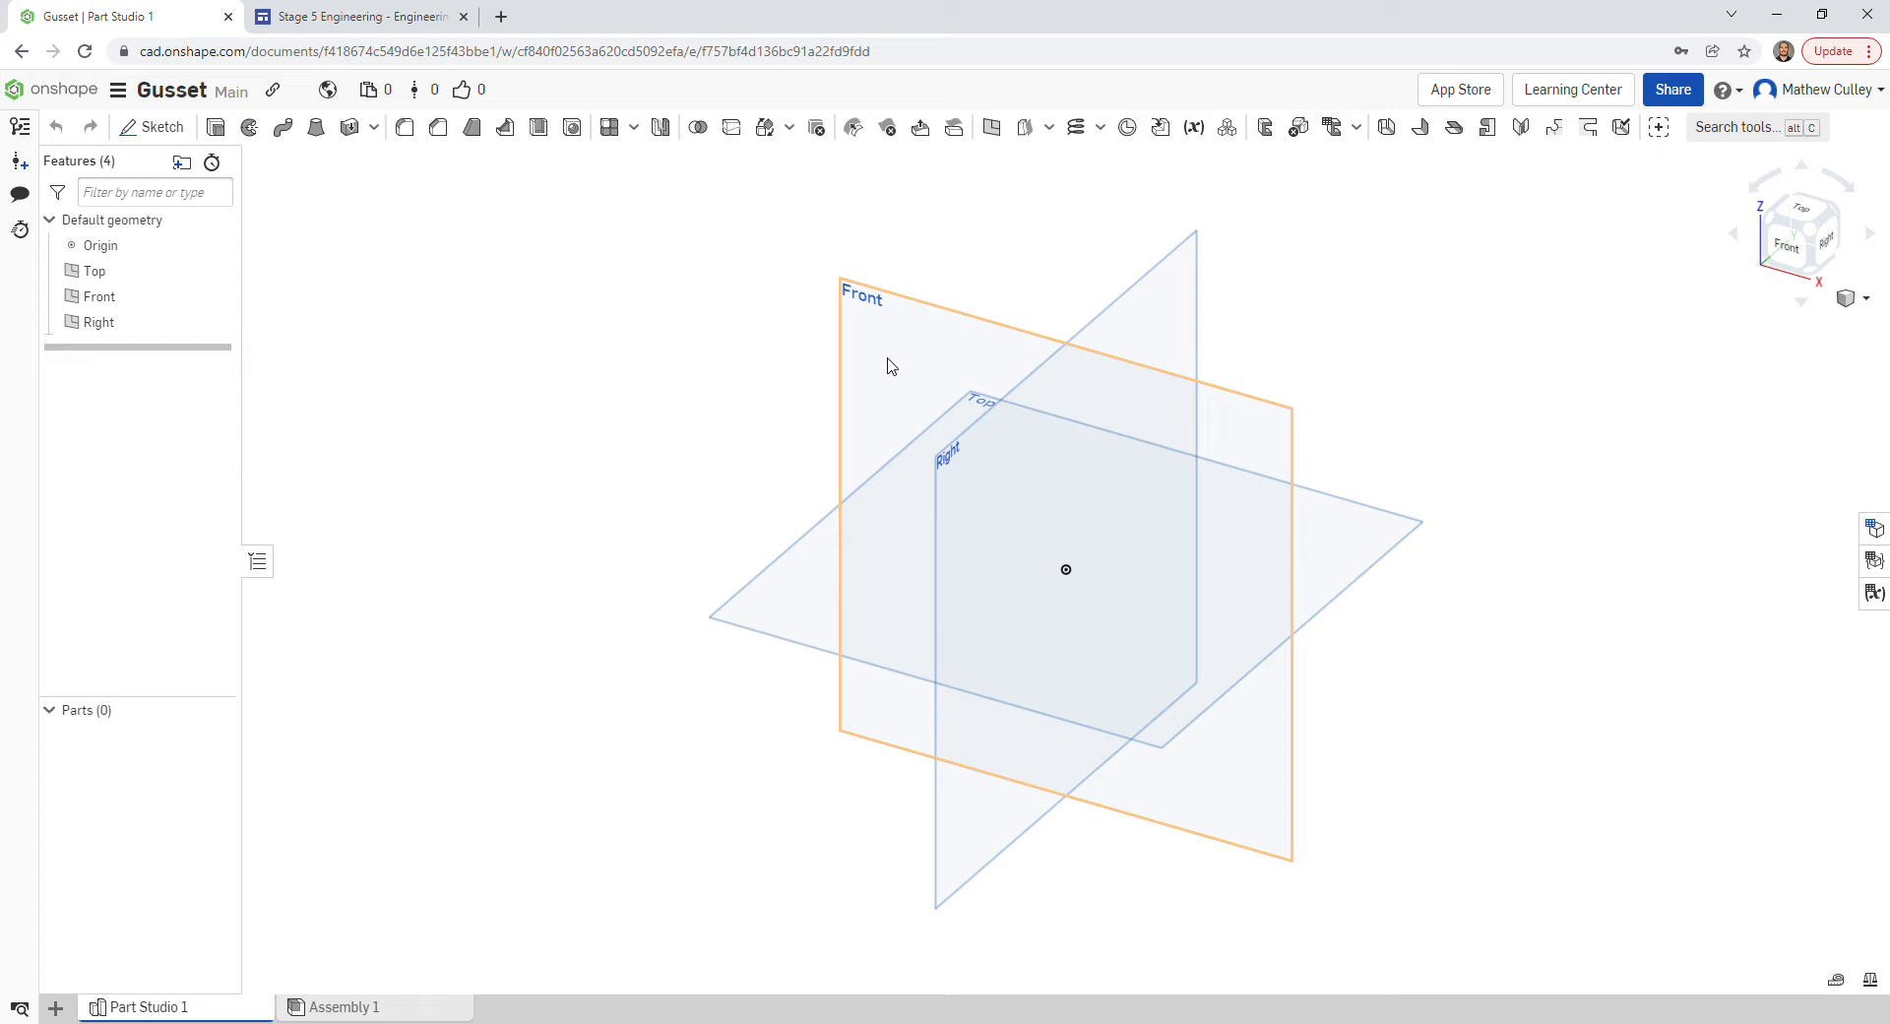
- Select the Front plane and orient the view to look straight at Front
left_click(892, 367)
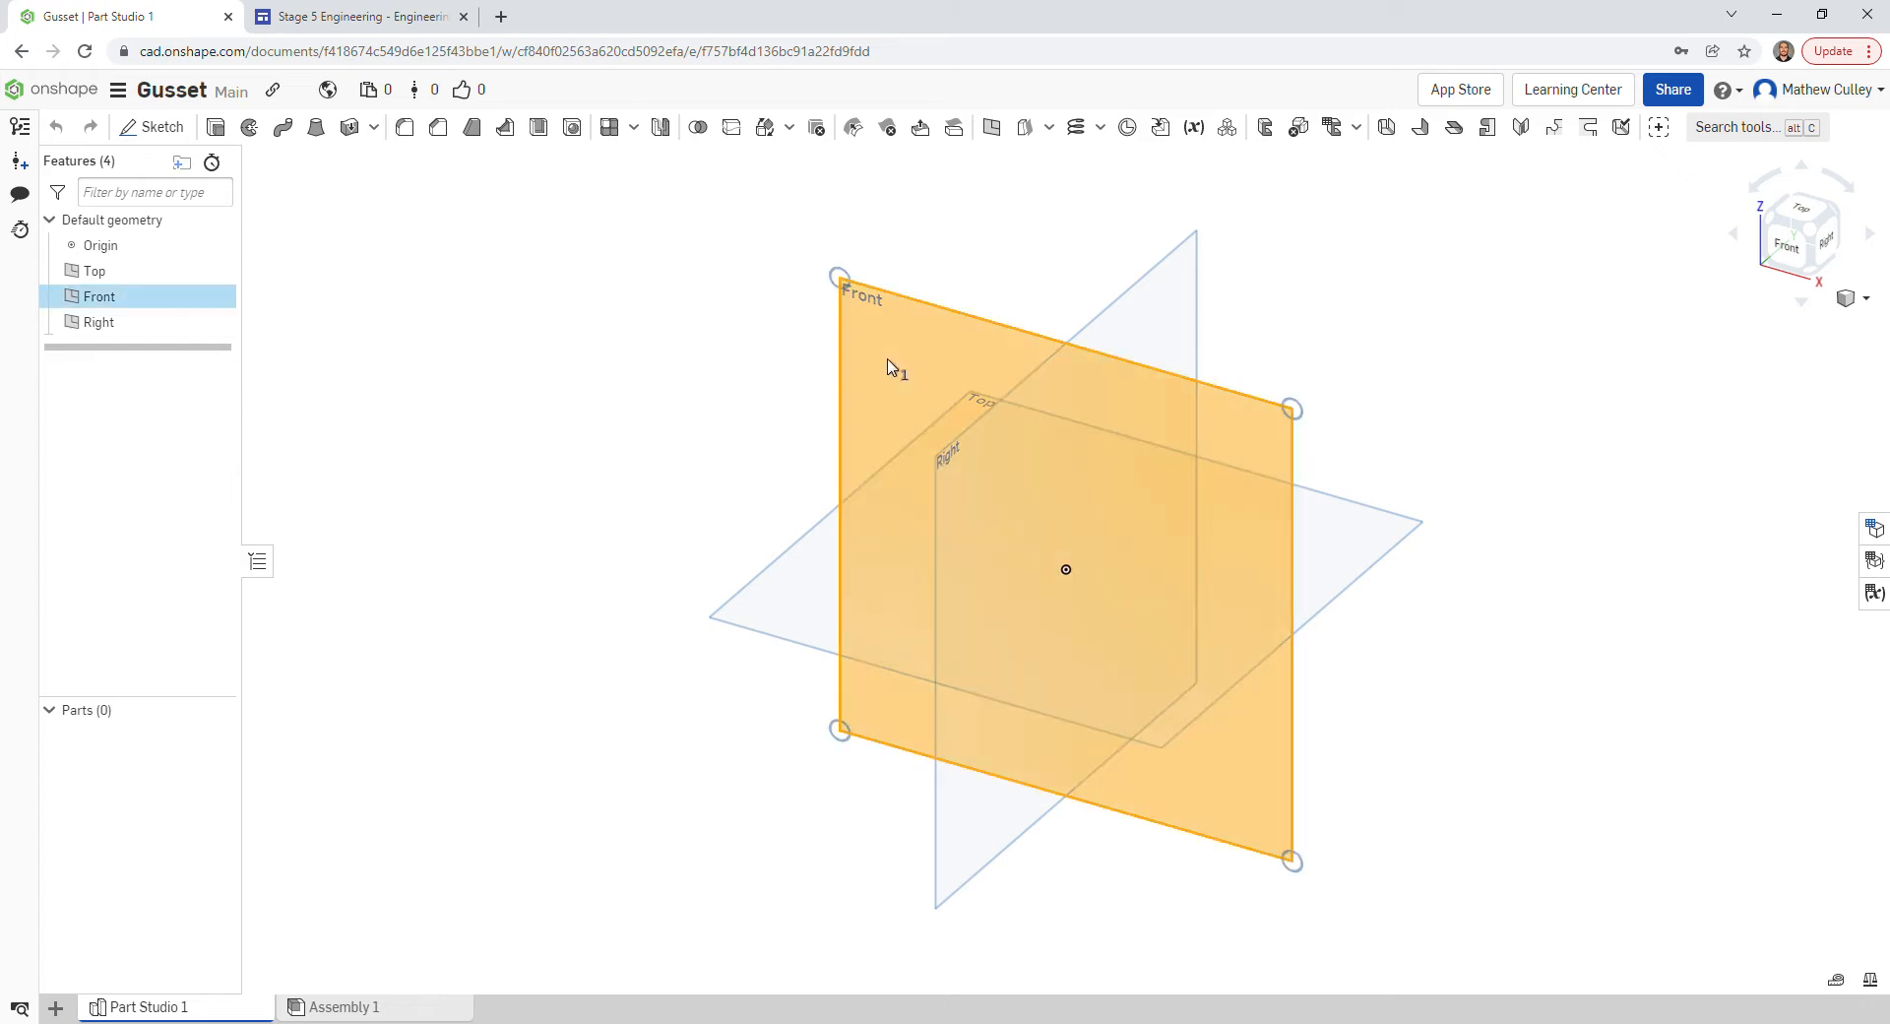
right_click(1796, 243)
left_click(1586, 230)
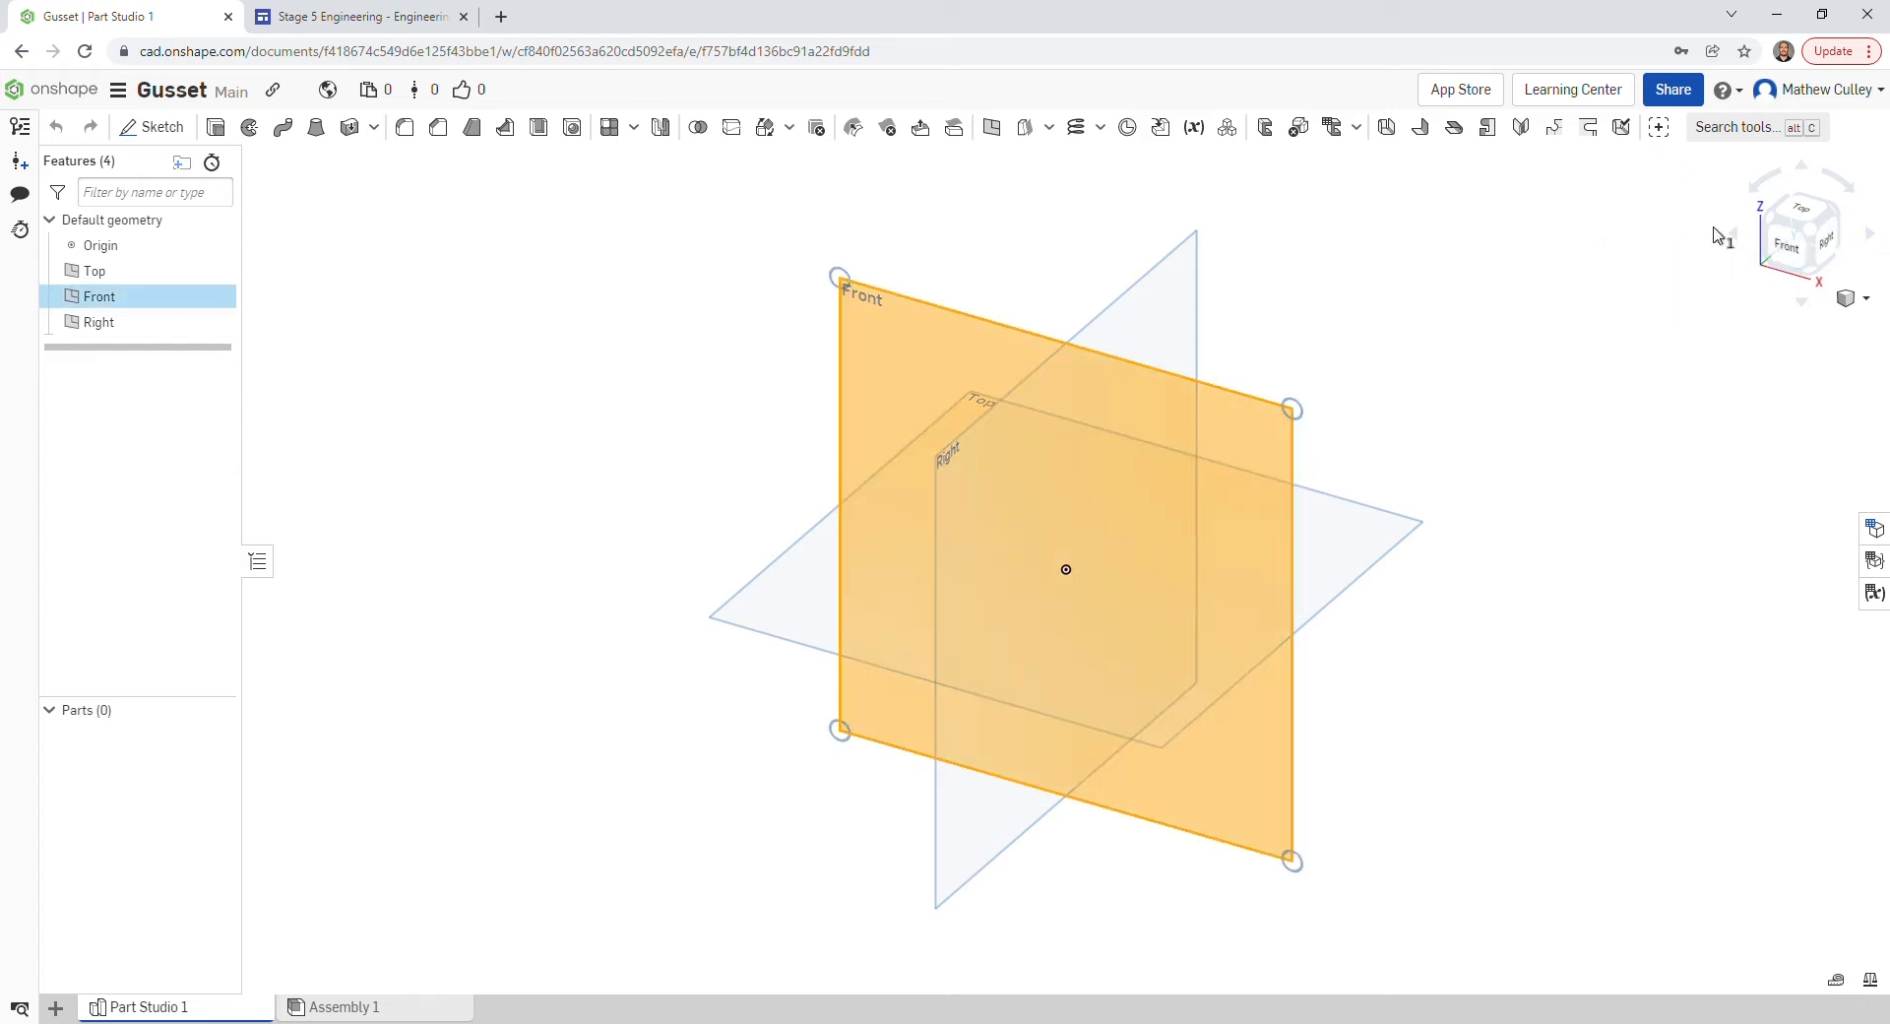
left_click(1790, 254)
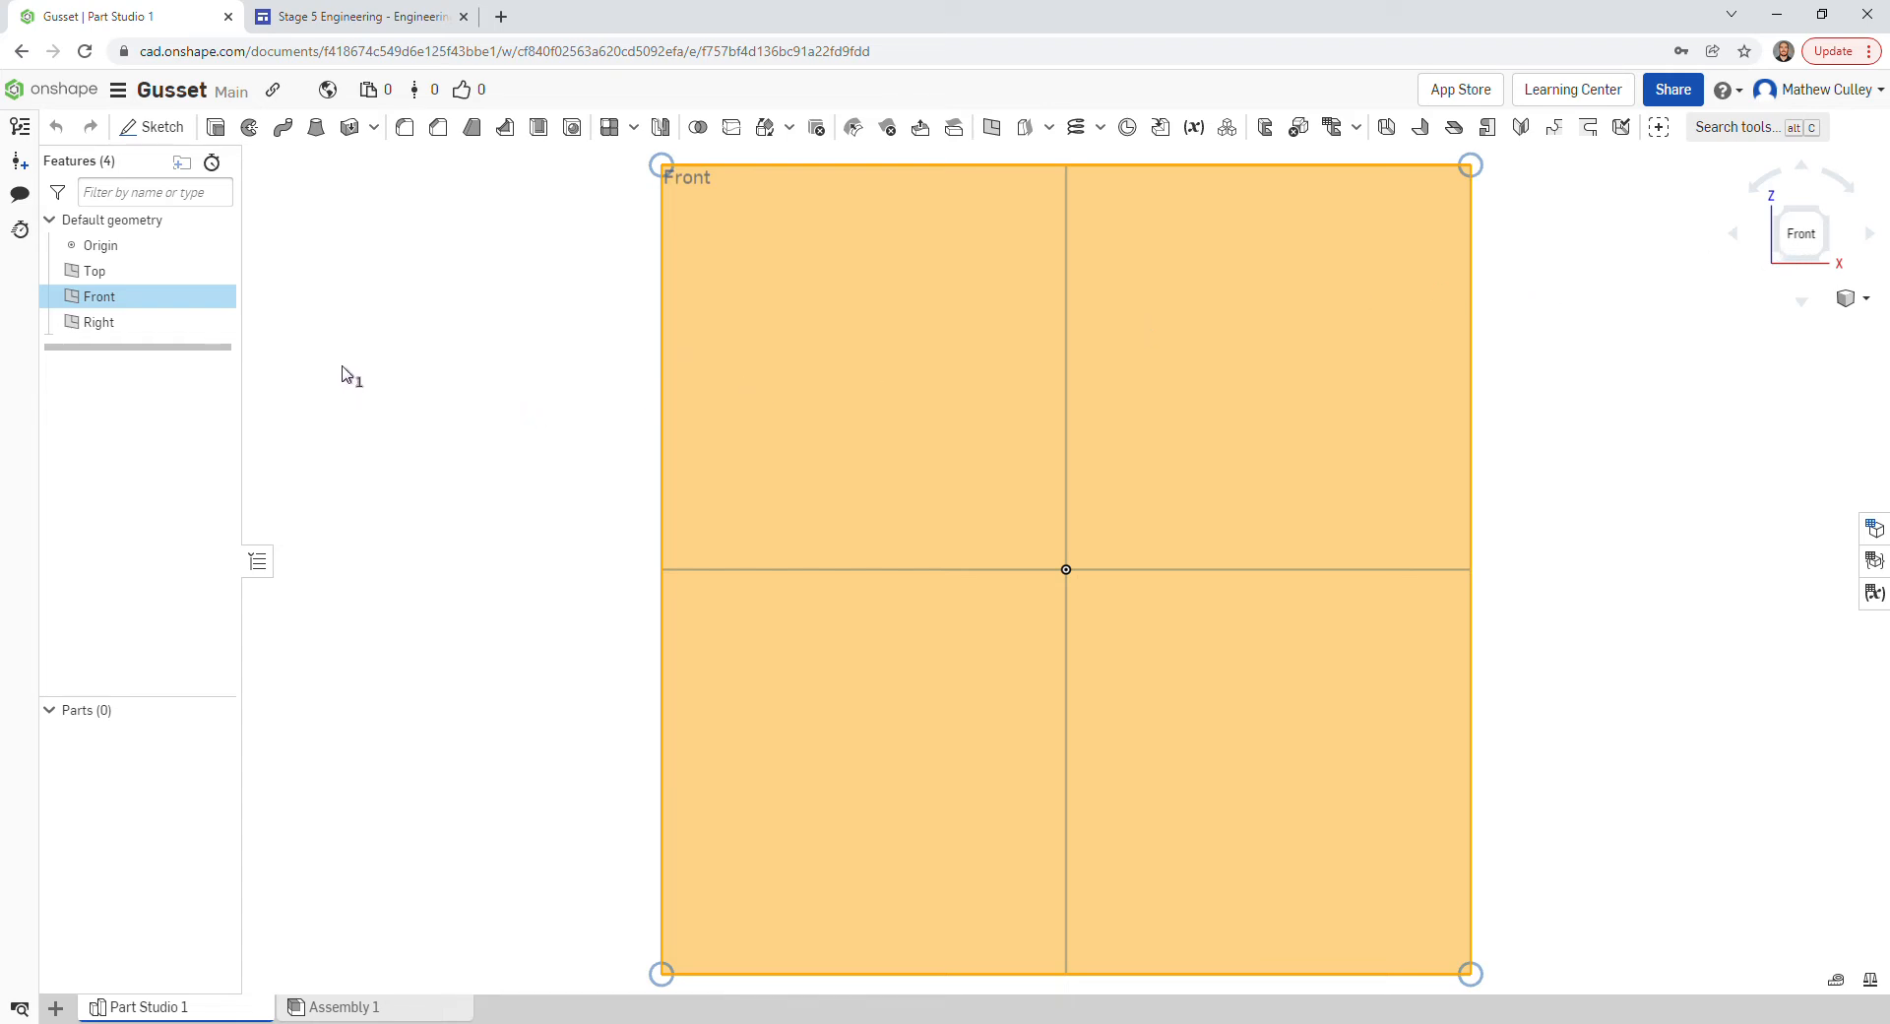
- Hide the Top and Right planes
mouse_move(182, 274)
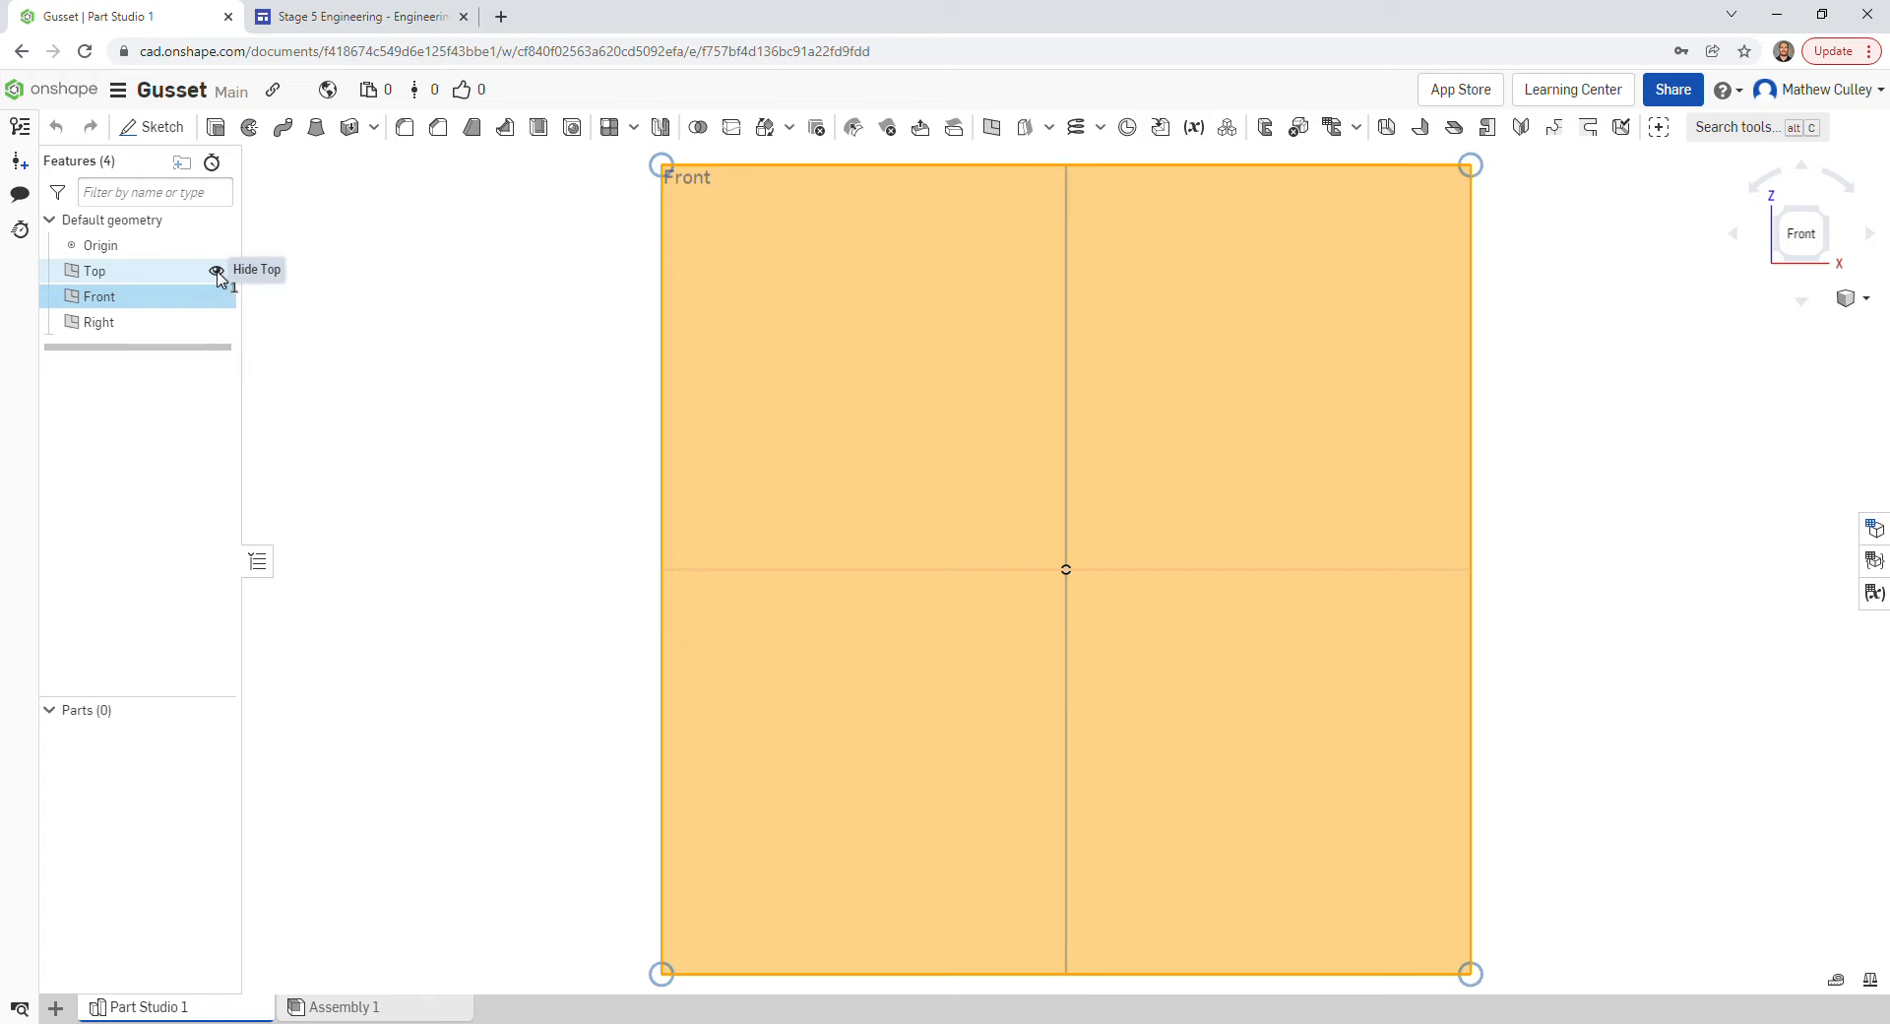
left_click(217, 272)
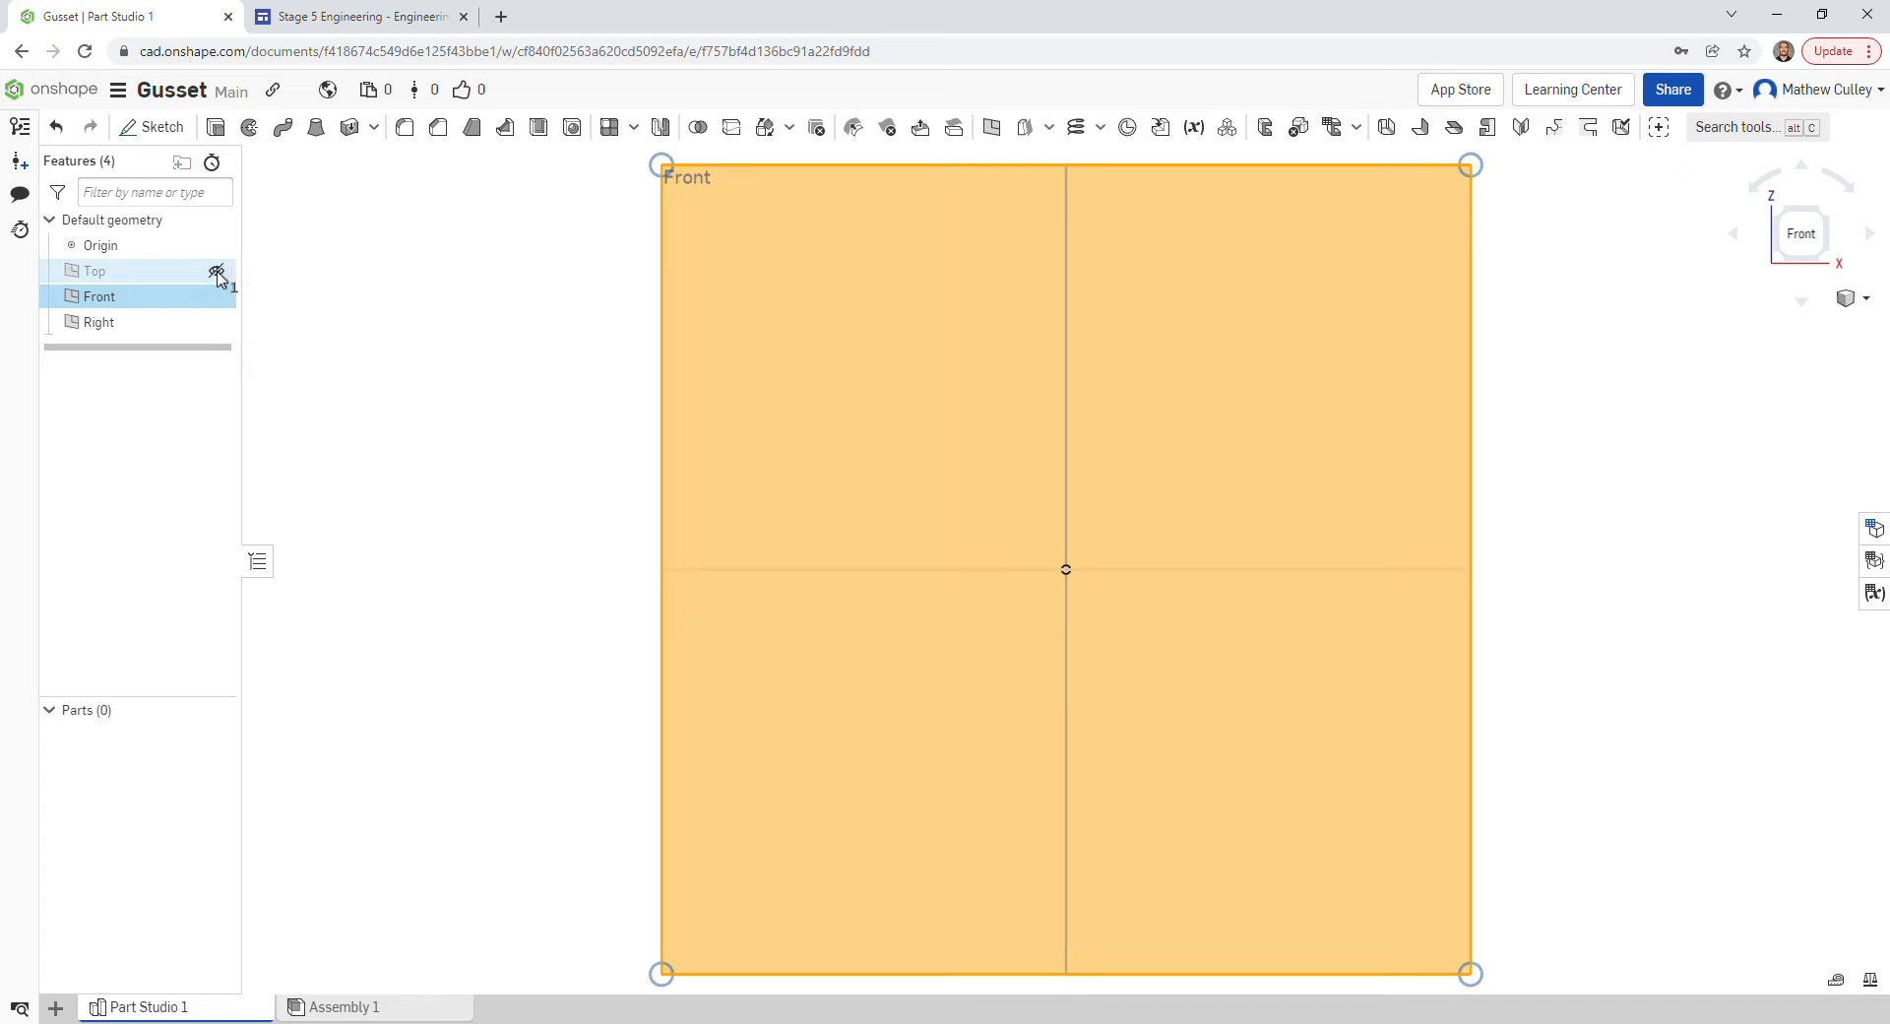
left_click(216, 322)
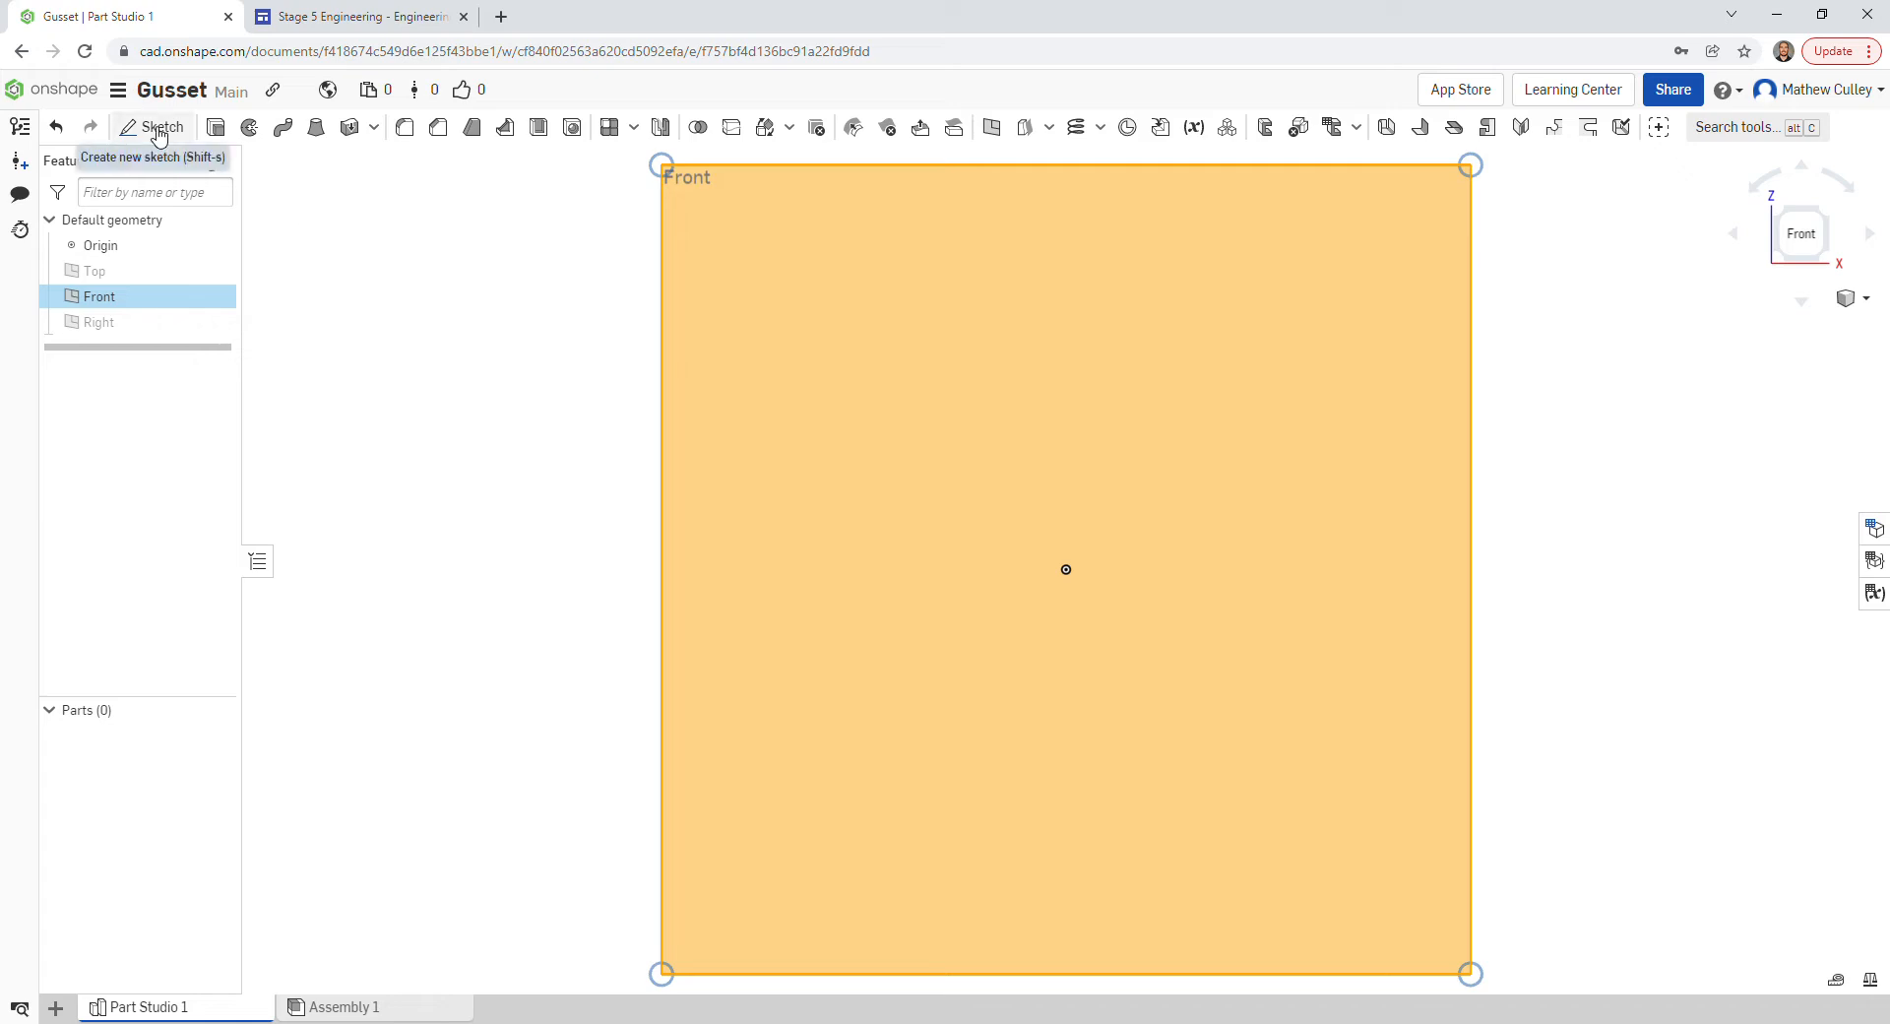
- Create Sketch 1 on the Front plane, hide that plane, and switch to the Stage 5 Engineering Drawing page
left_click(155, 127)
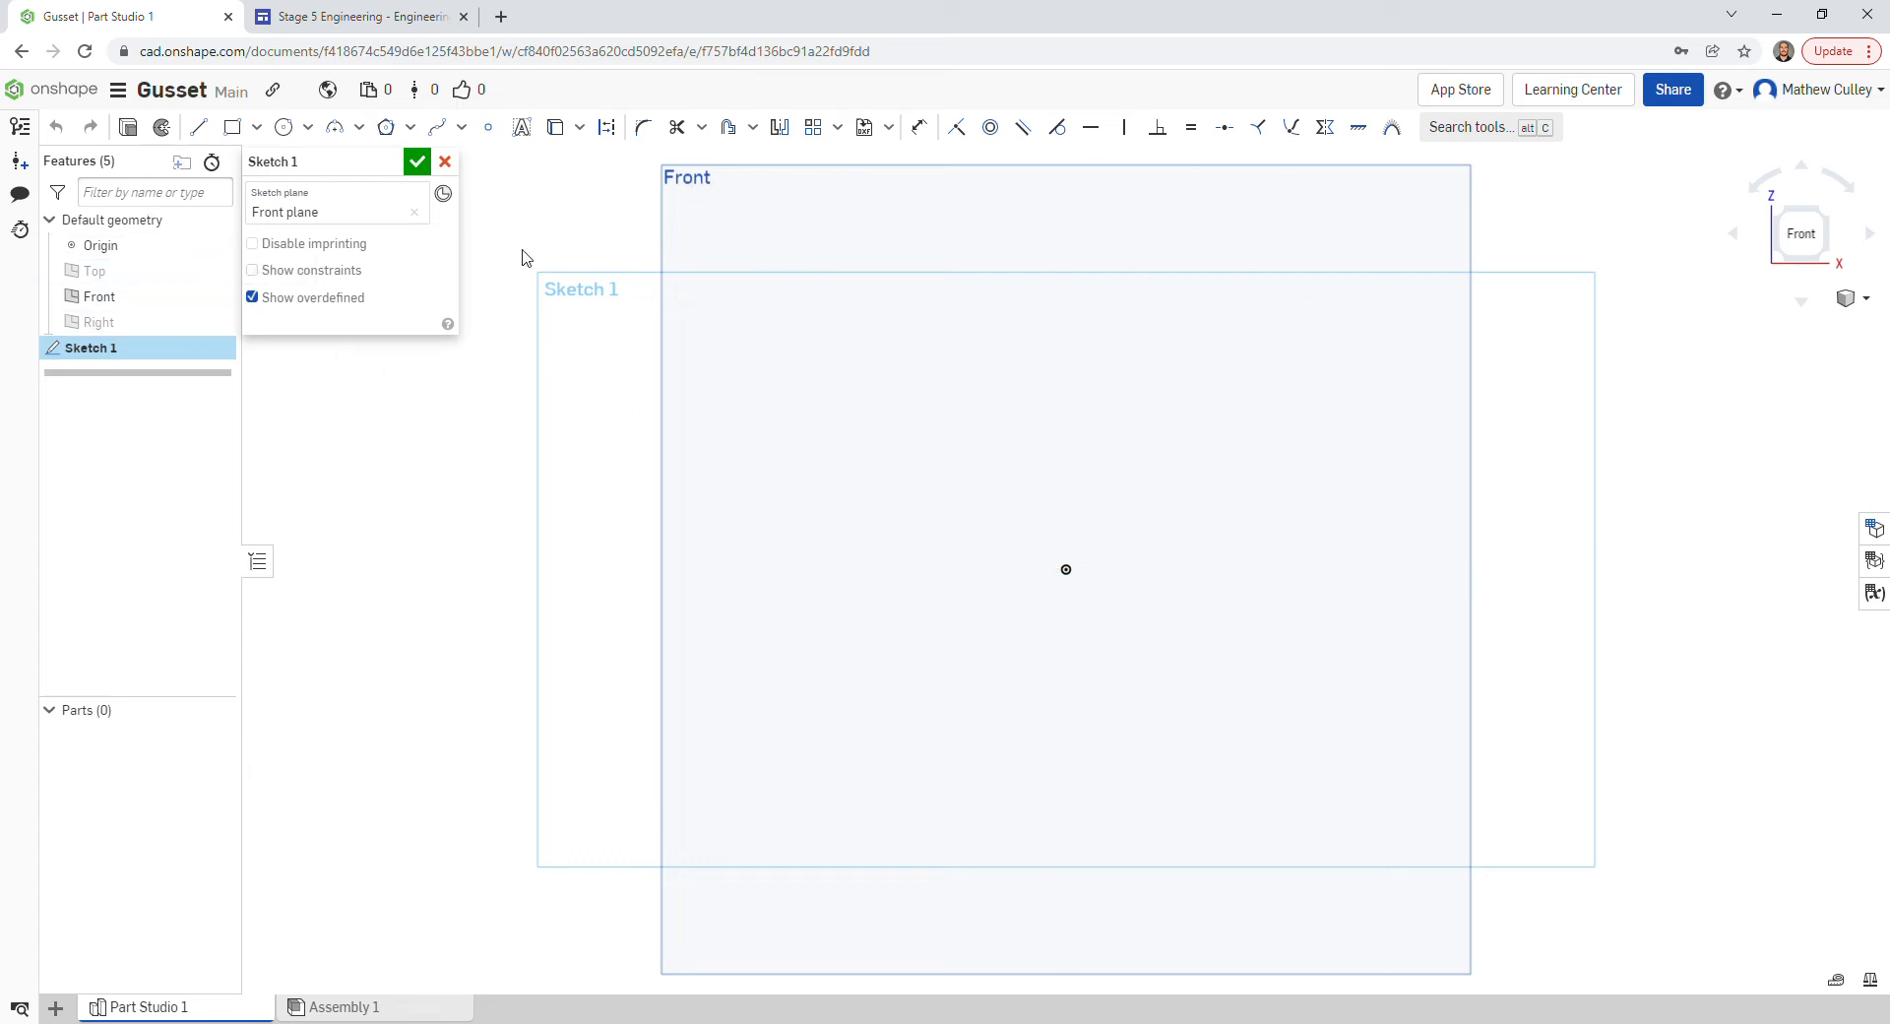
left_click(215, 297)
left_click(279, 300)
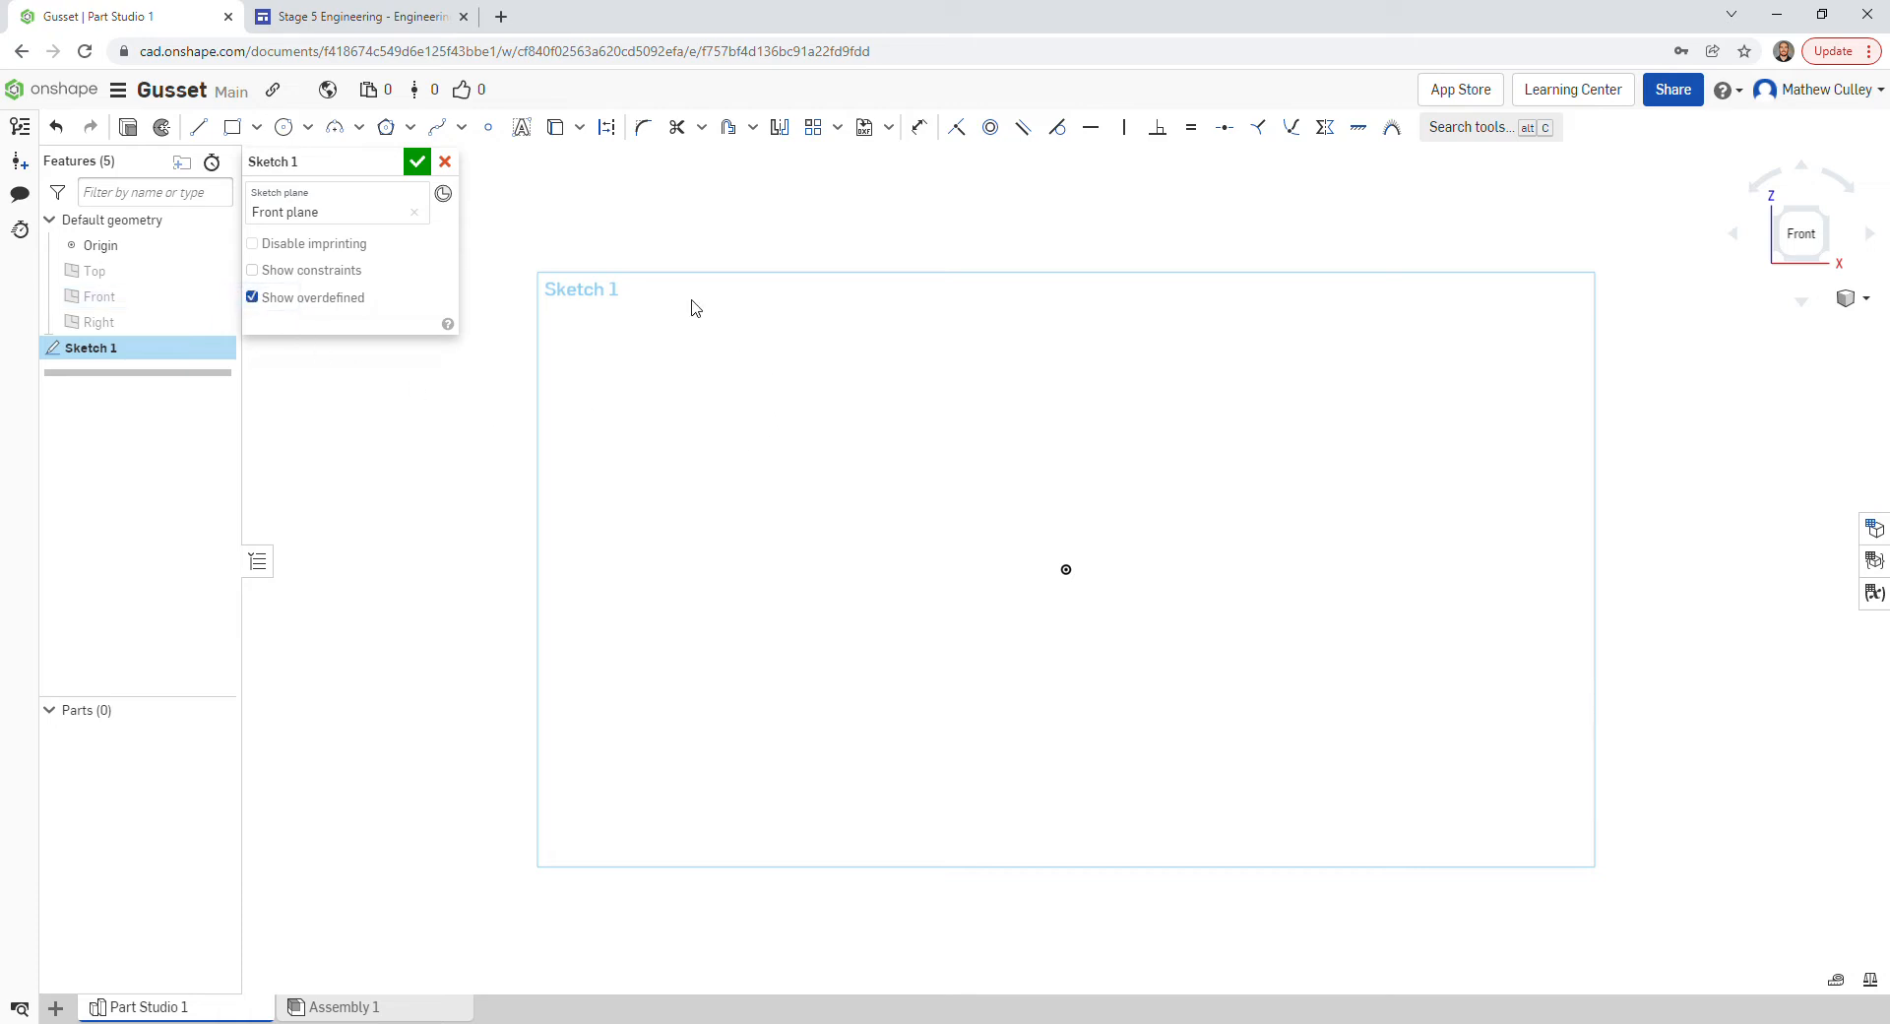
left_click(383, 22)
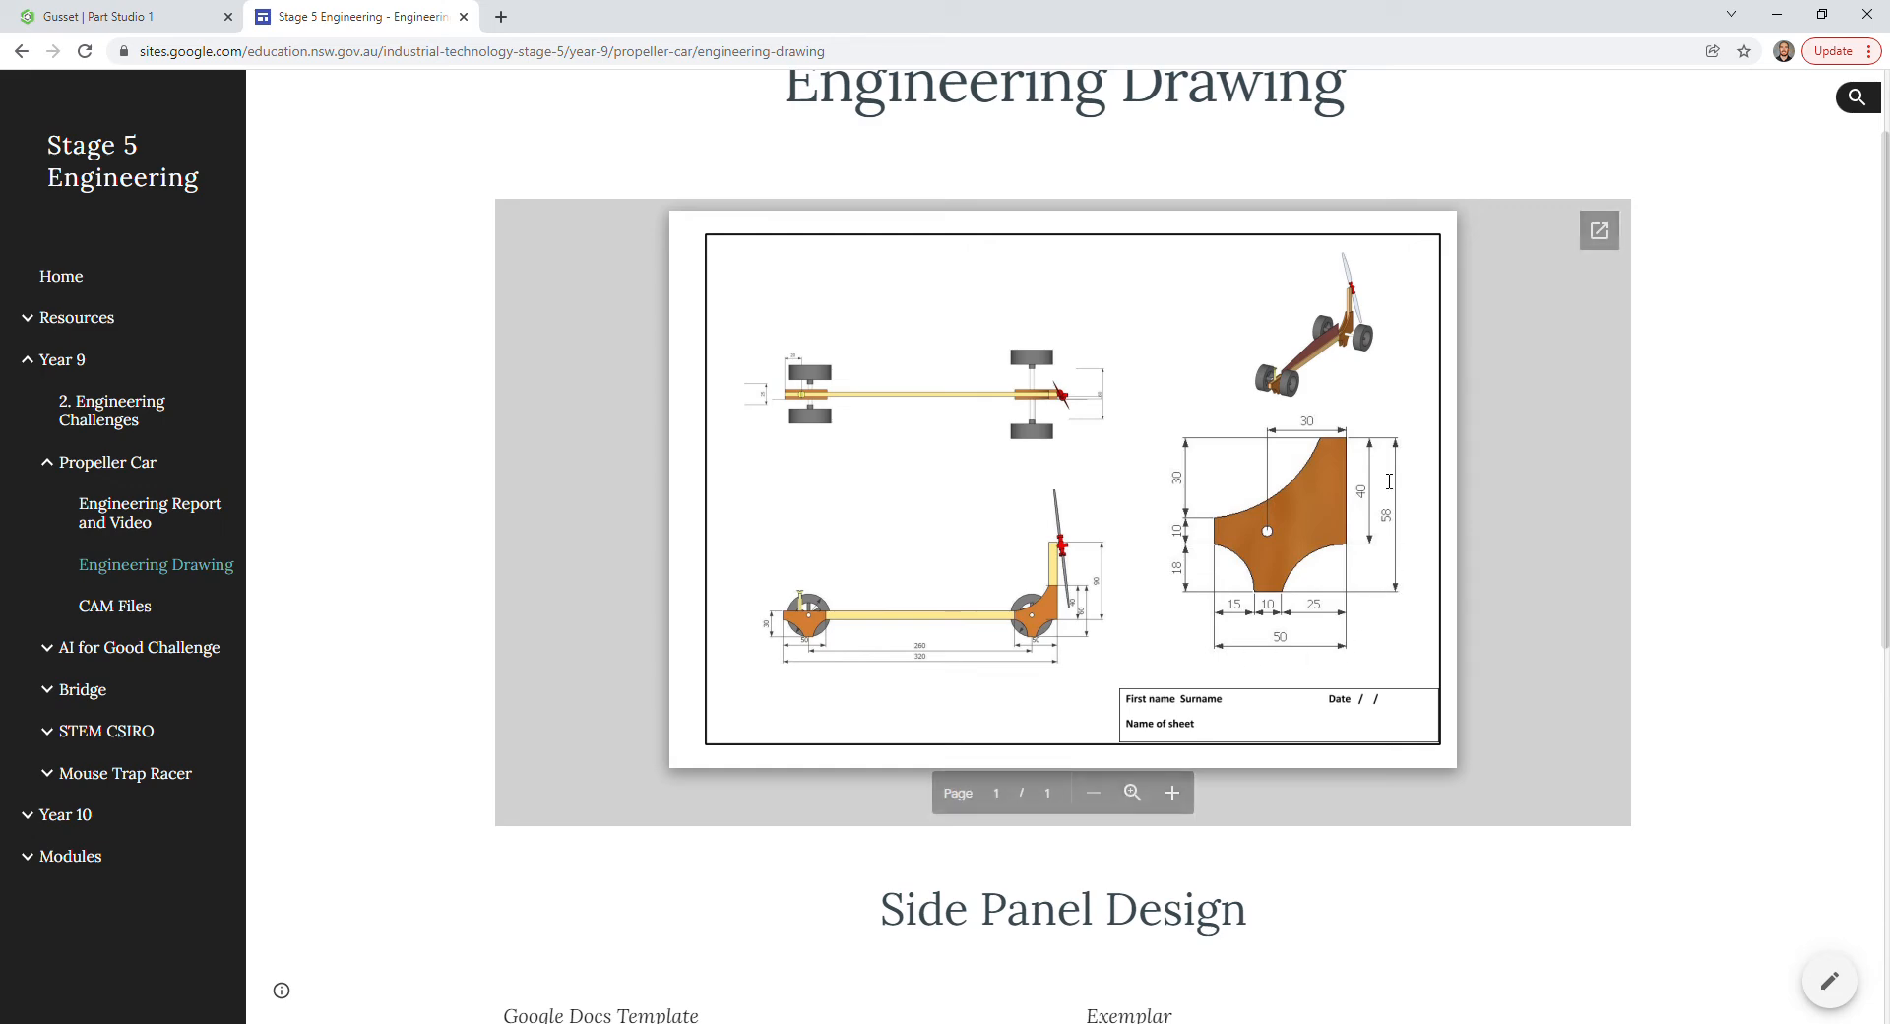
- Go back to the Gusset | Part Studio 1 tab after checking the drawing's dimensions
left_click(122, 19)
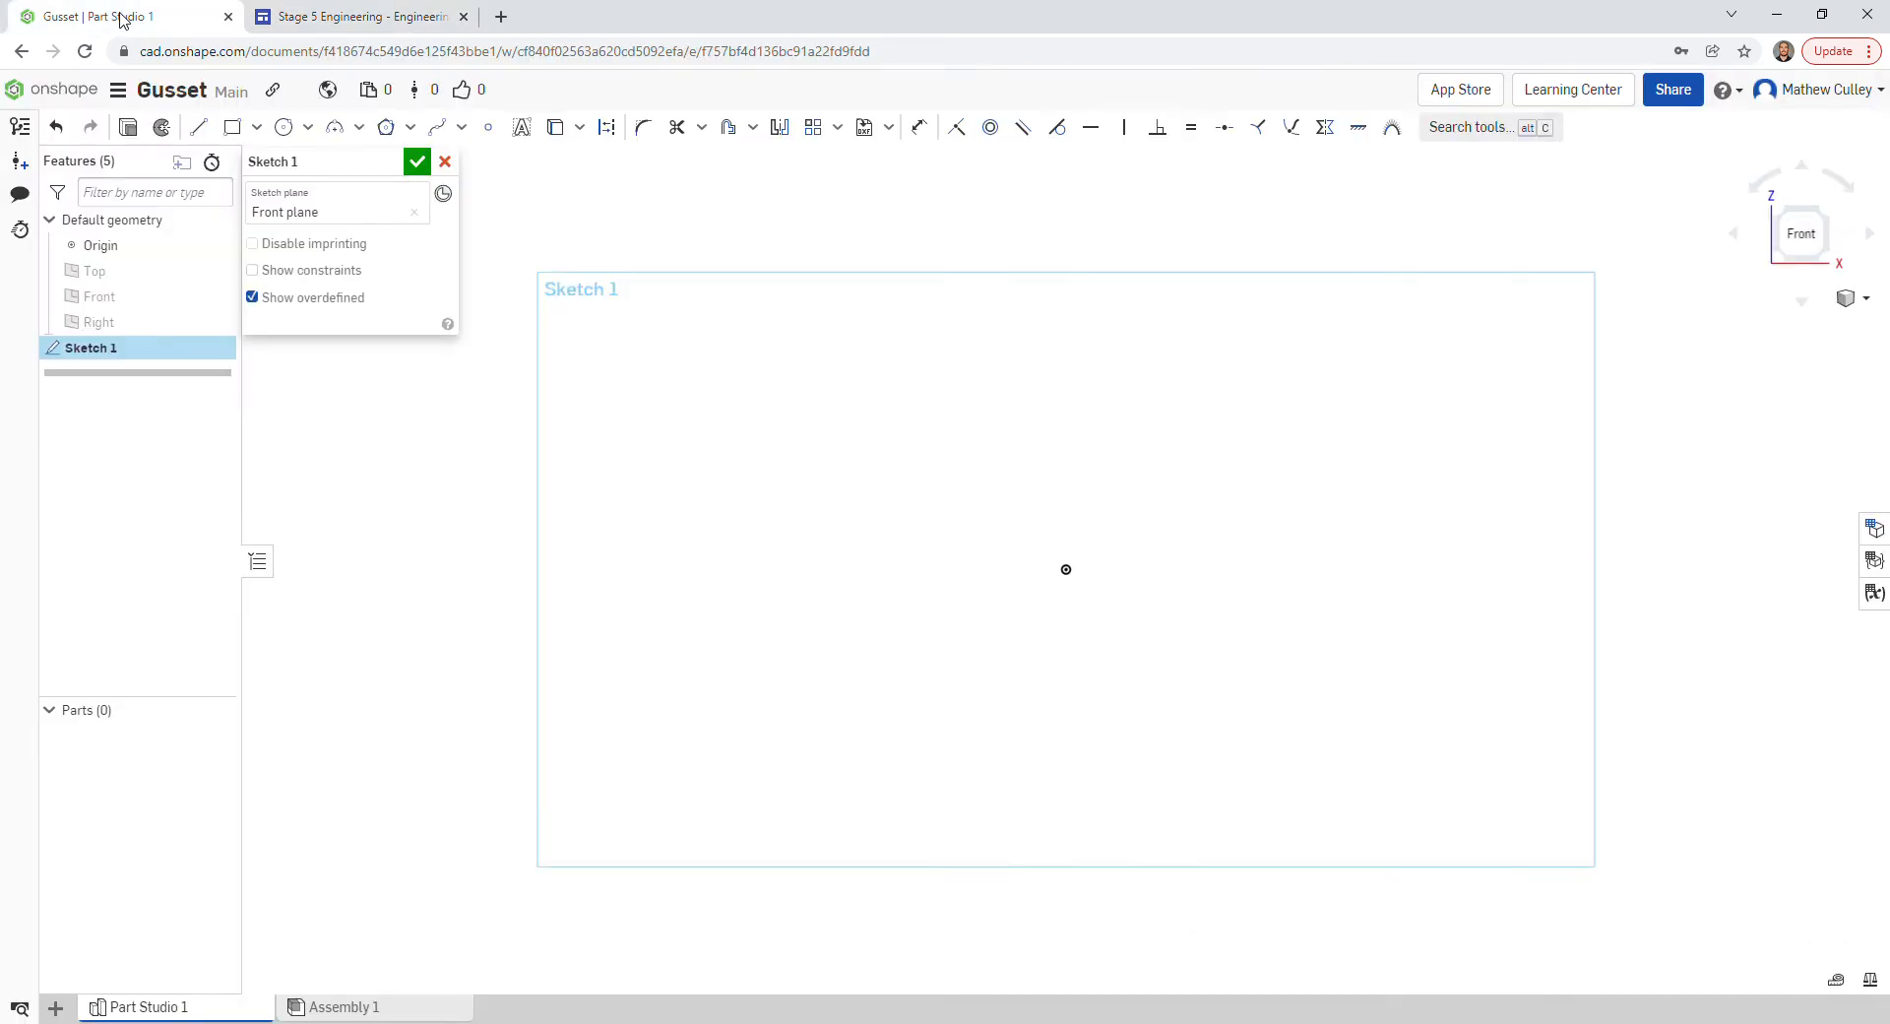
- Draw a corner rectangle dimensioned 50 wide by 58 high
left_click(233, 128)
left_click(822, 355)
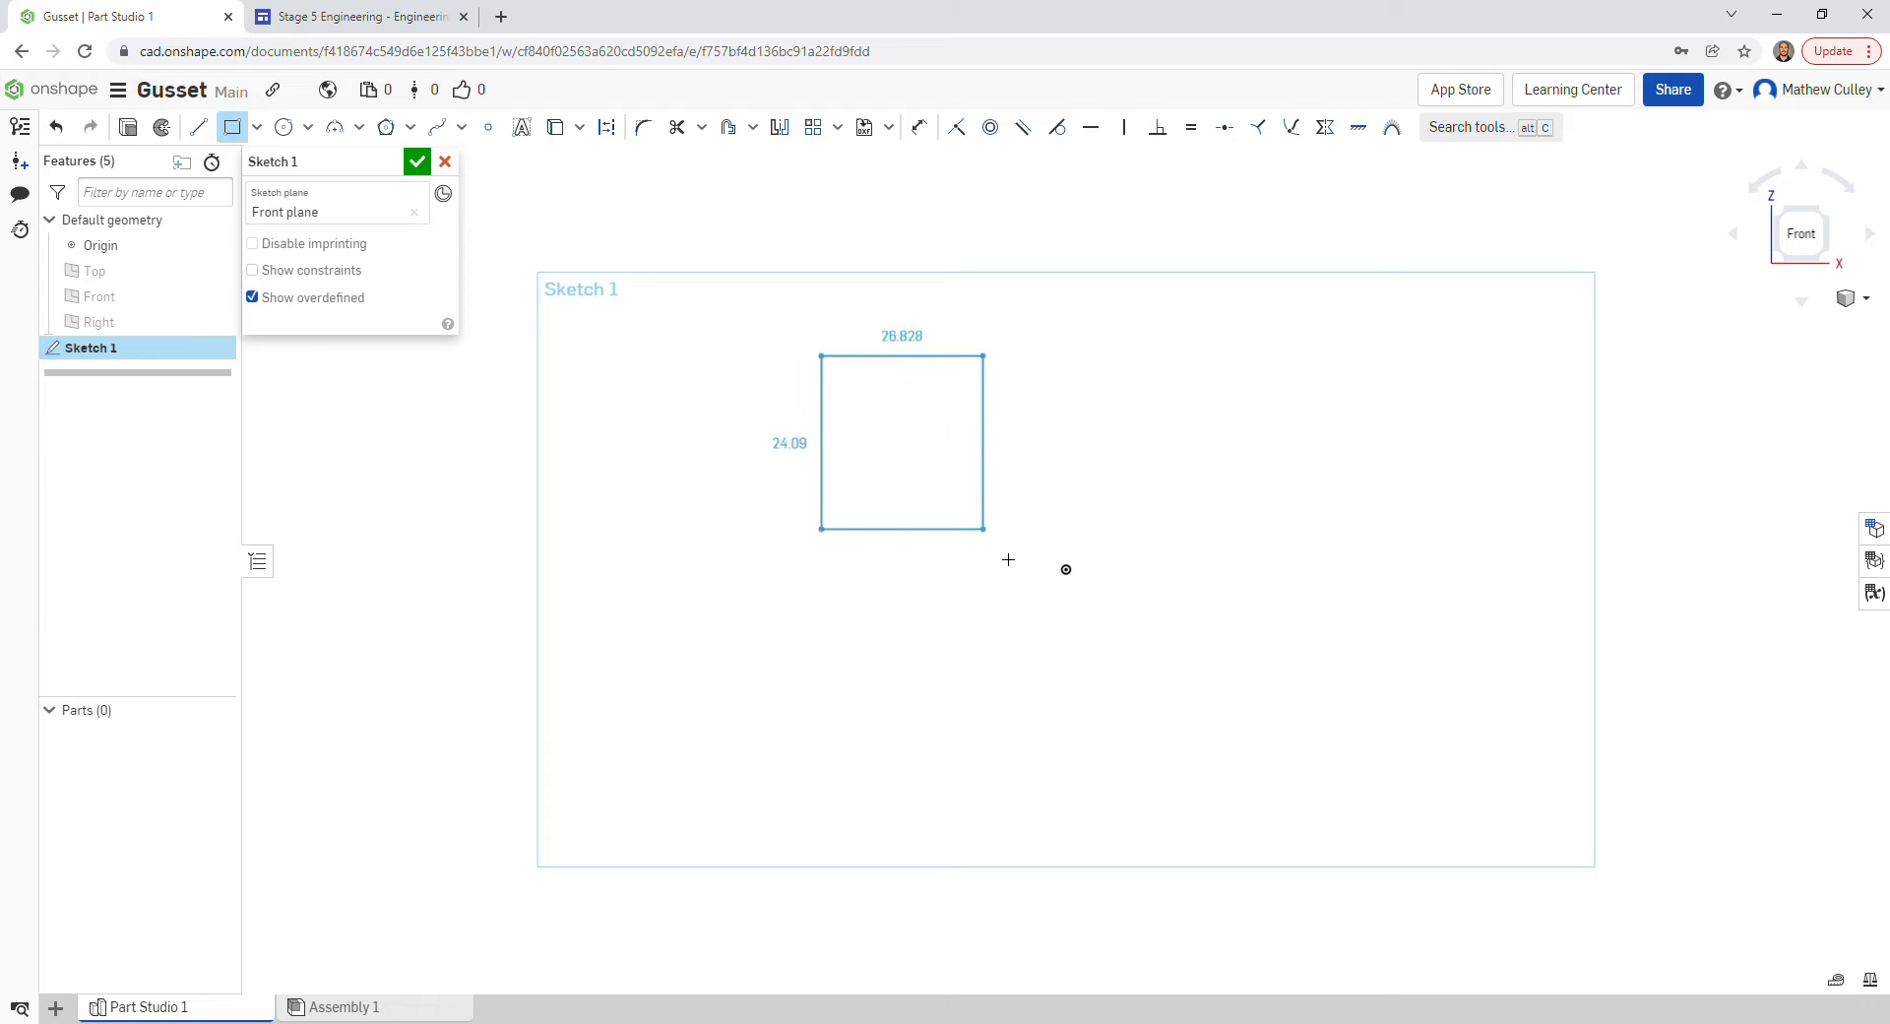
left_click(1067, 624)
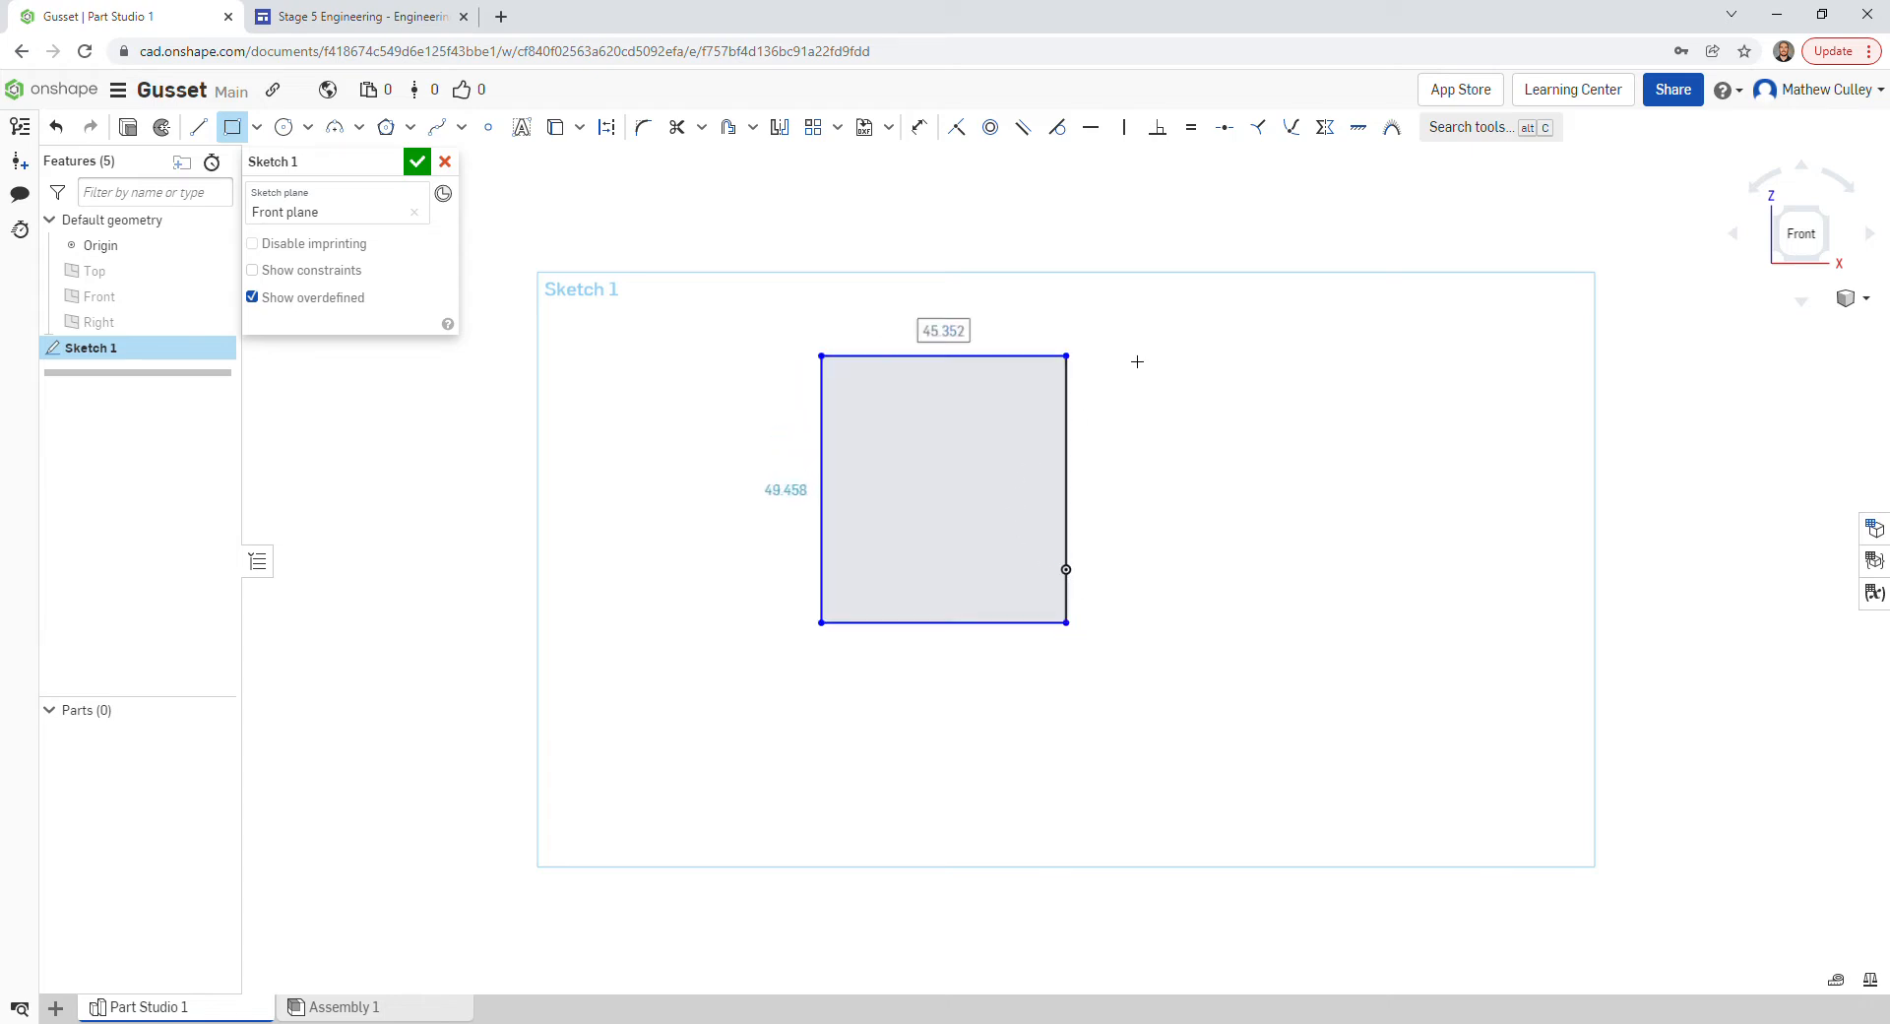
left_click(962, 348)
type("50")
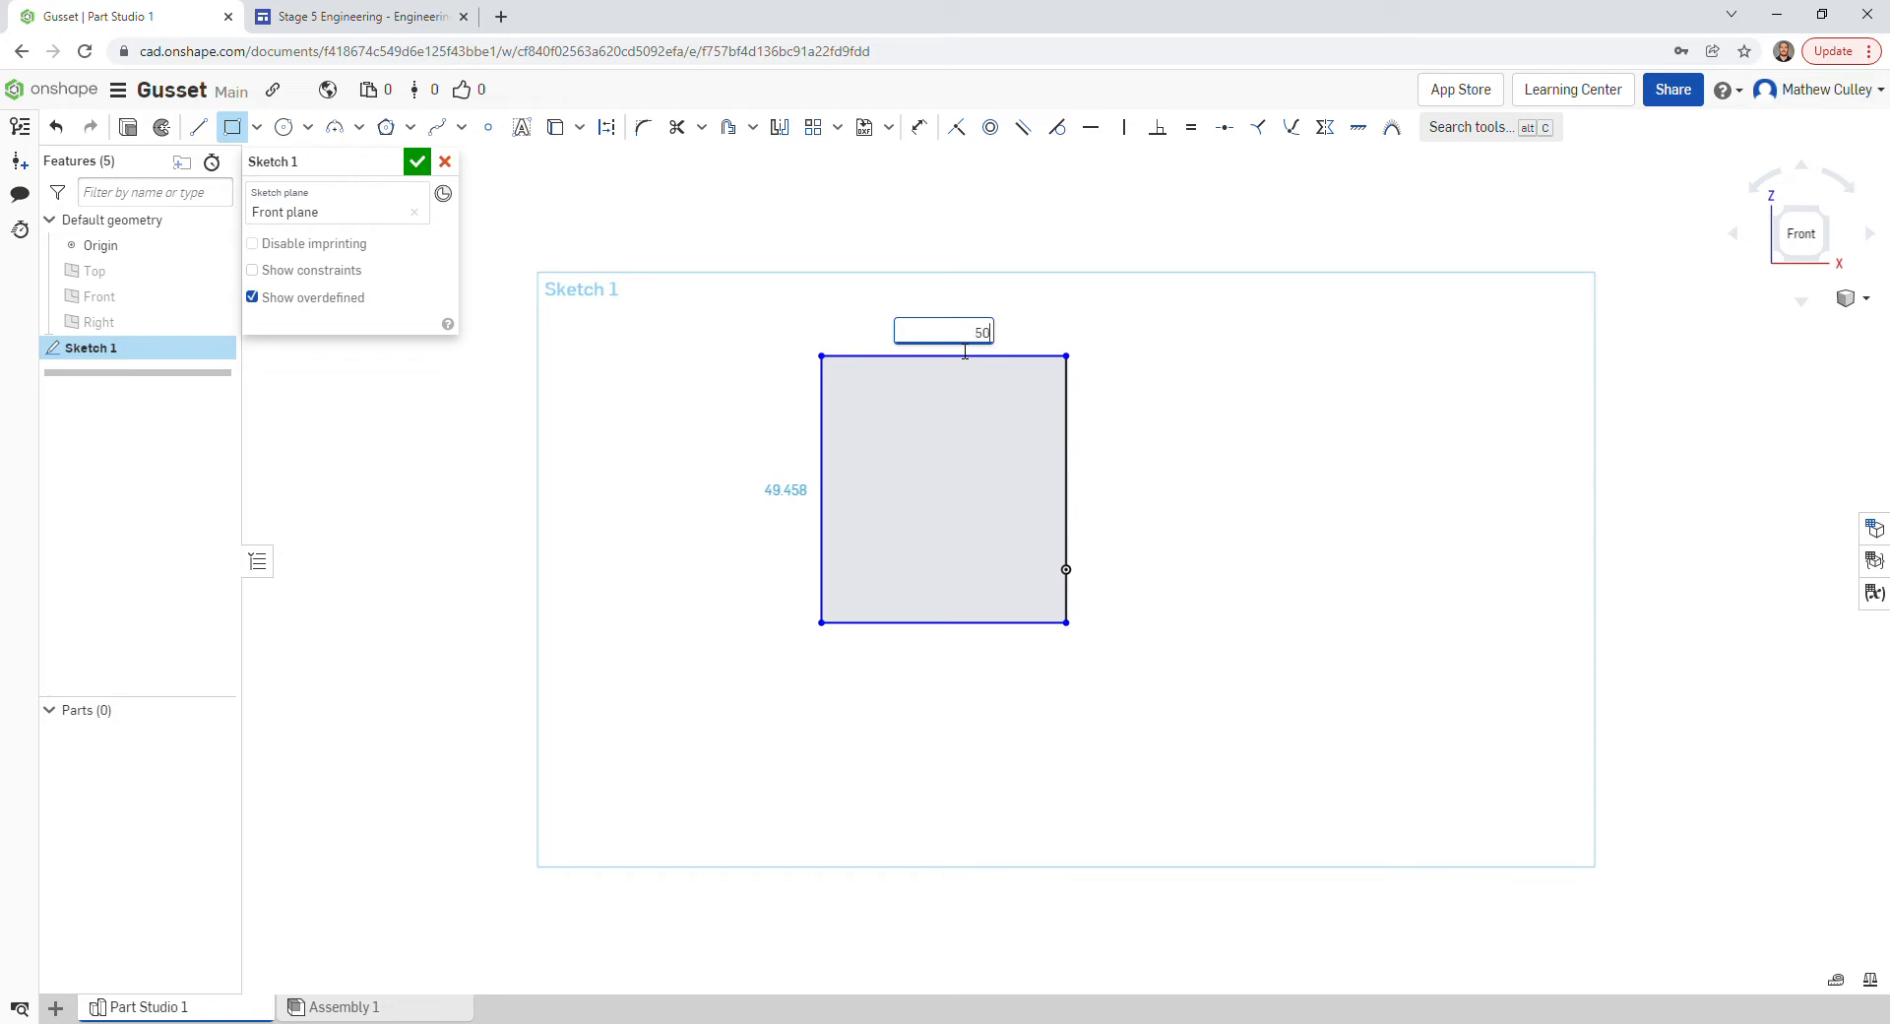
key("Return")
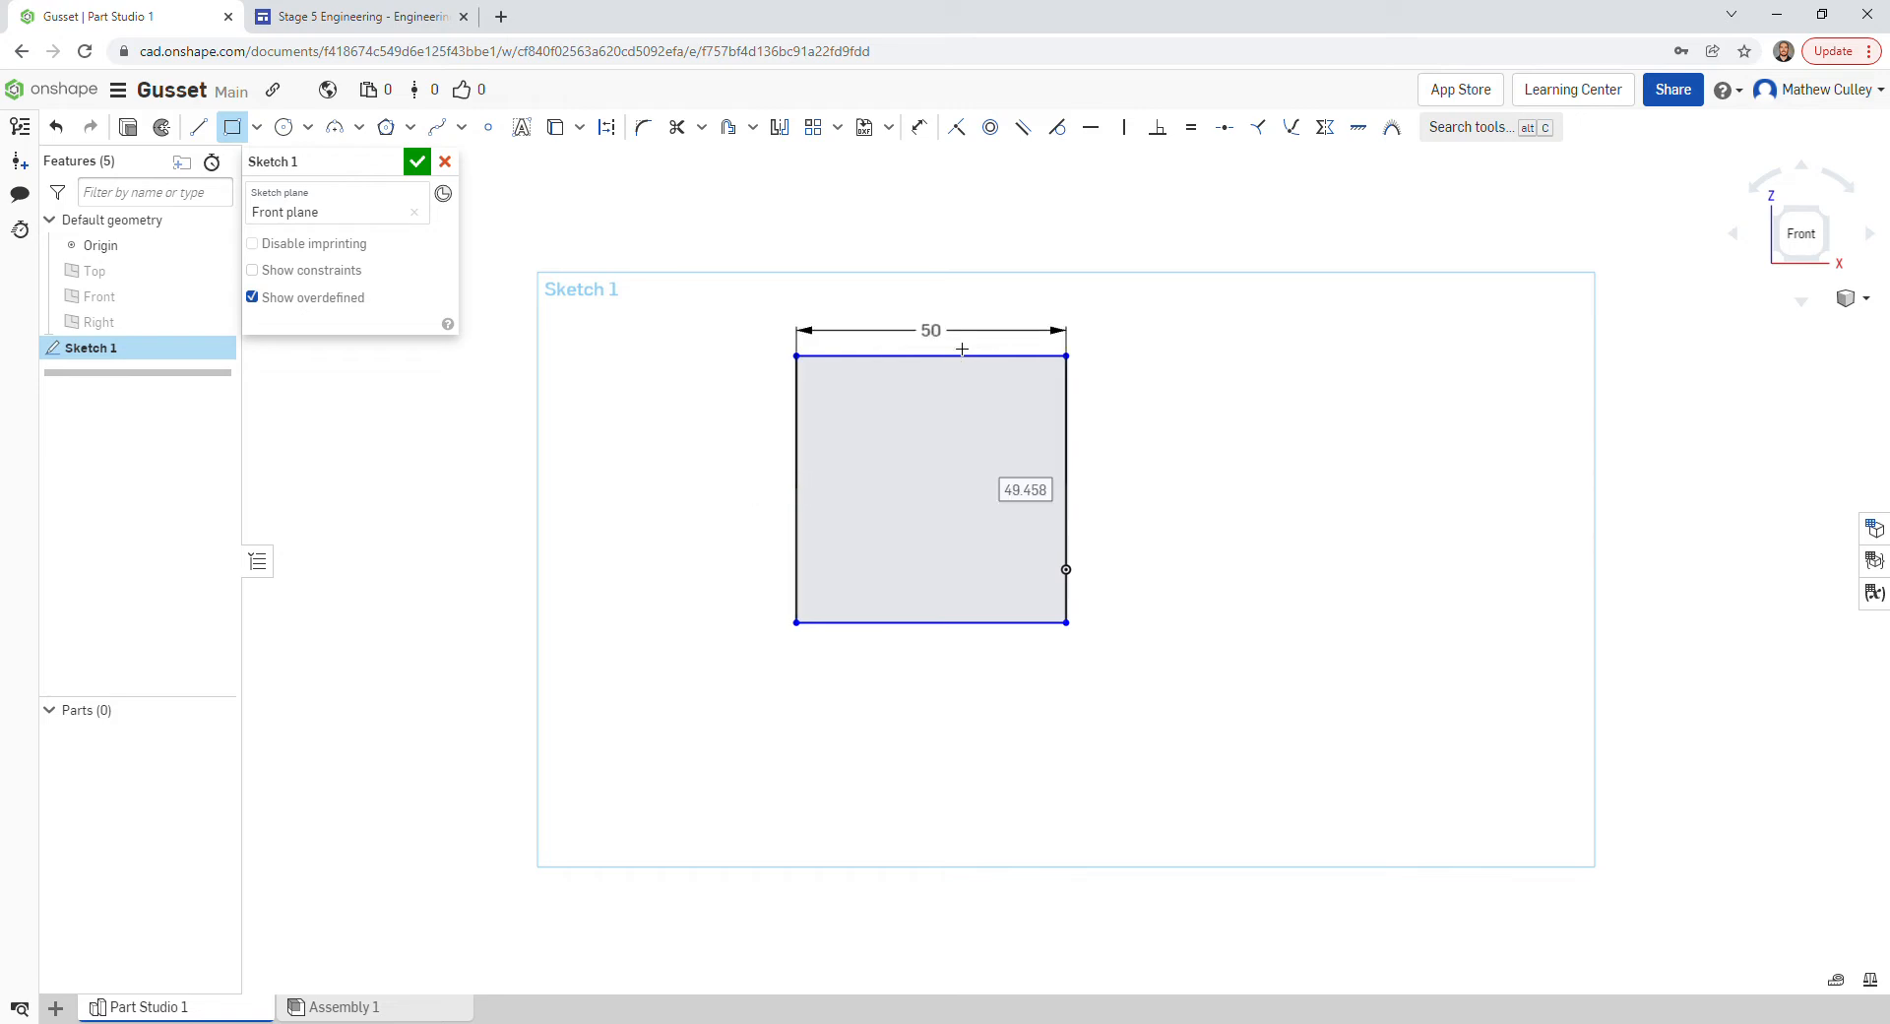
type("58")
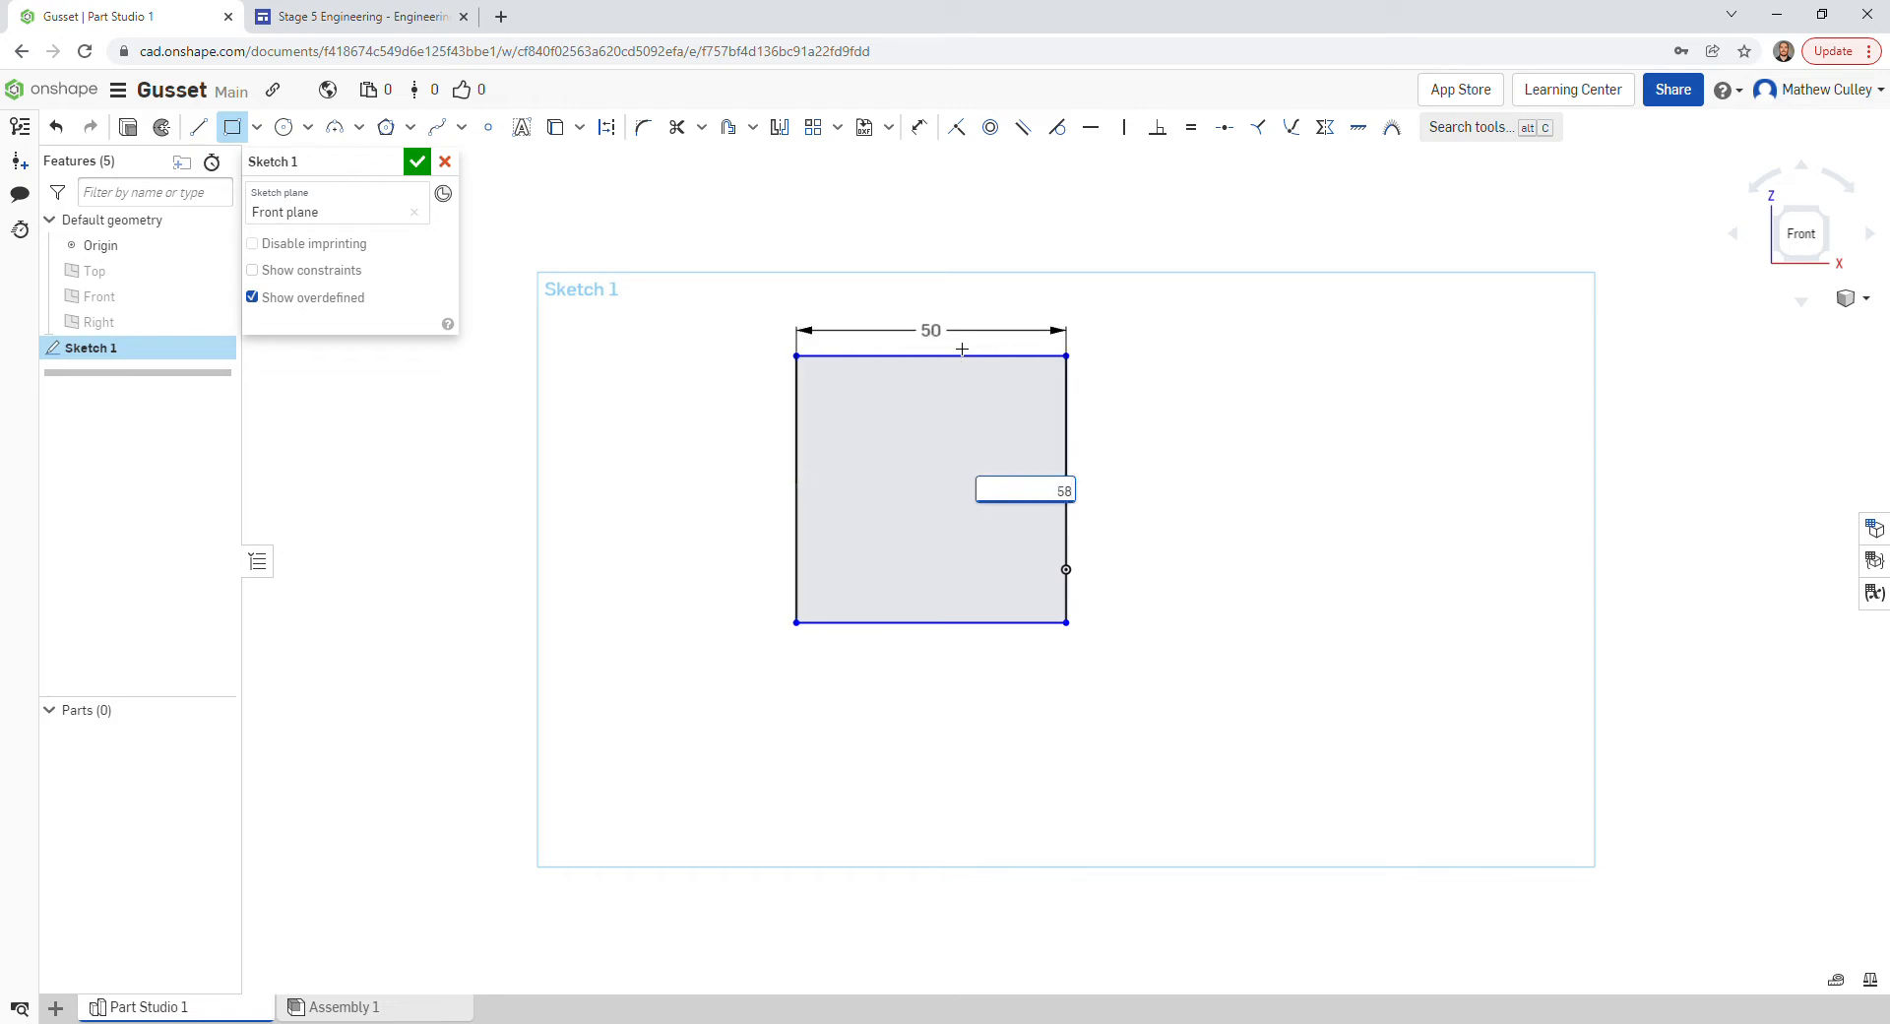
key("Return")
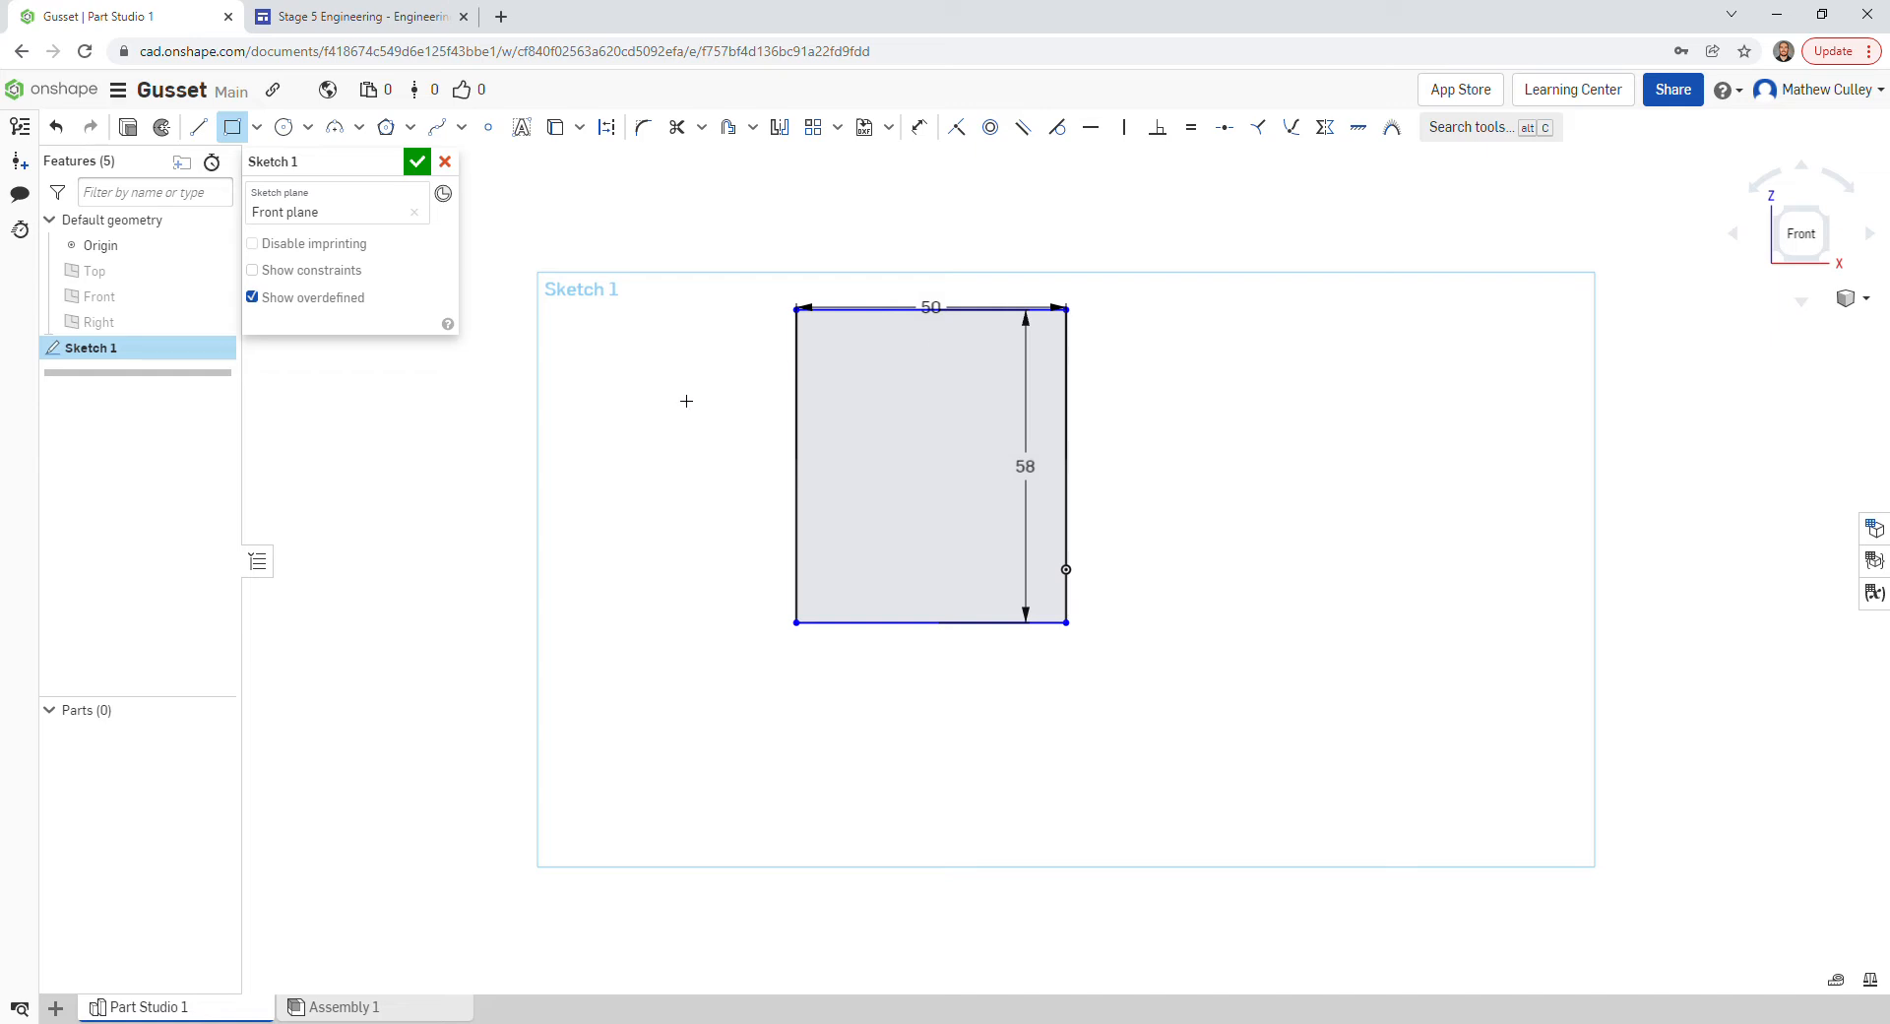
- Move the 58 dimension to the right and the 50 dimension below the rectangle
key("Escape")
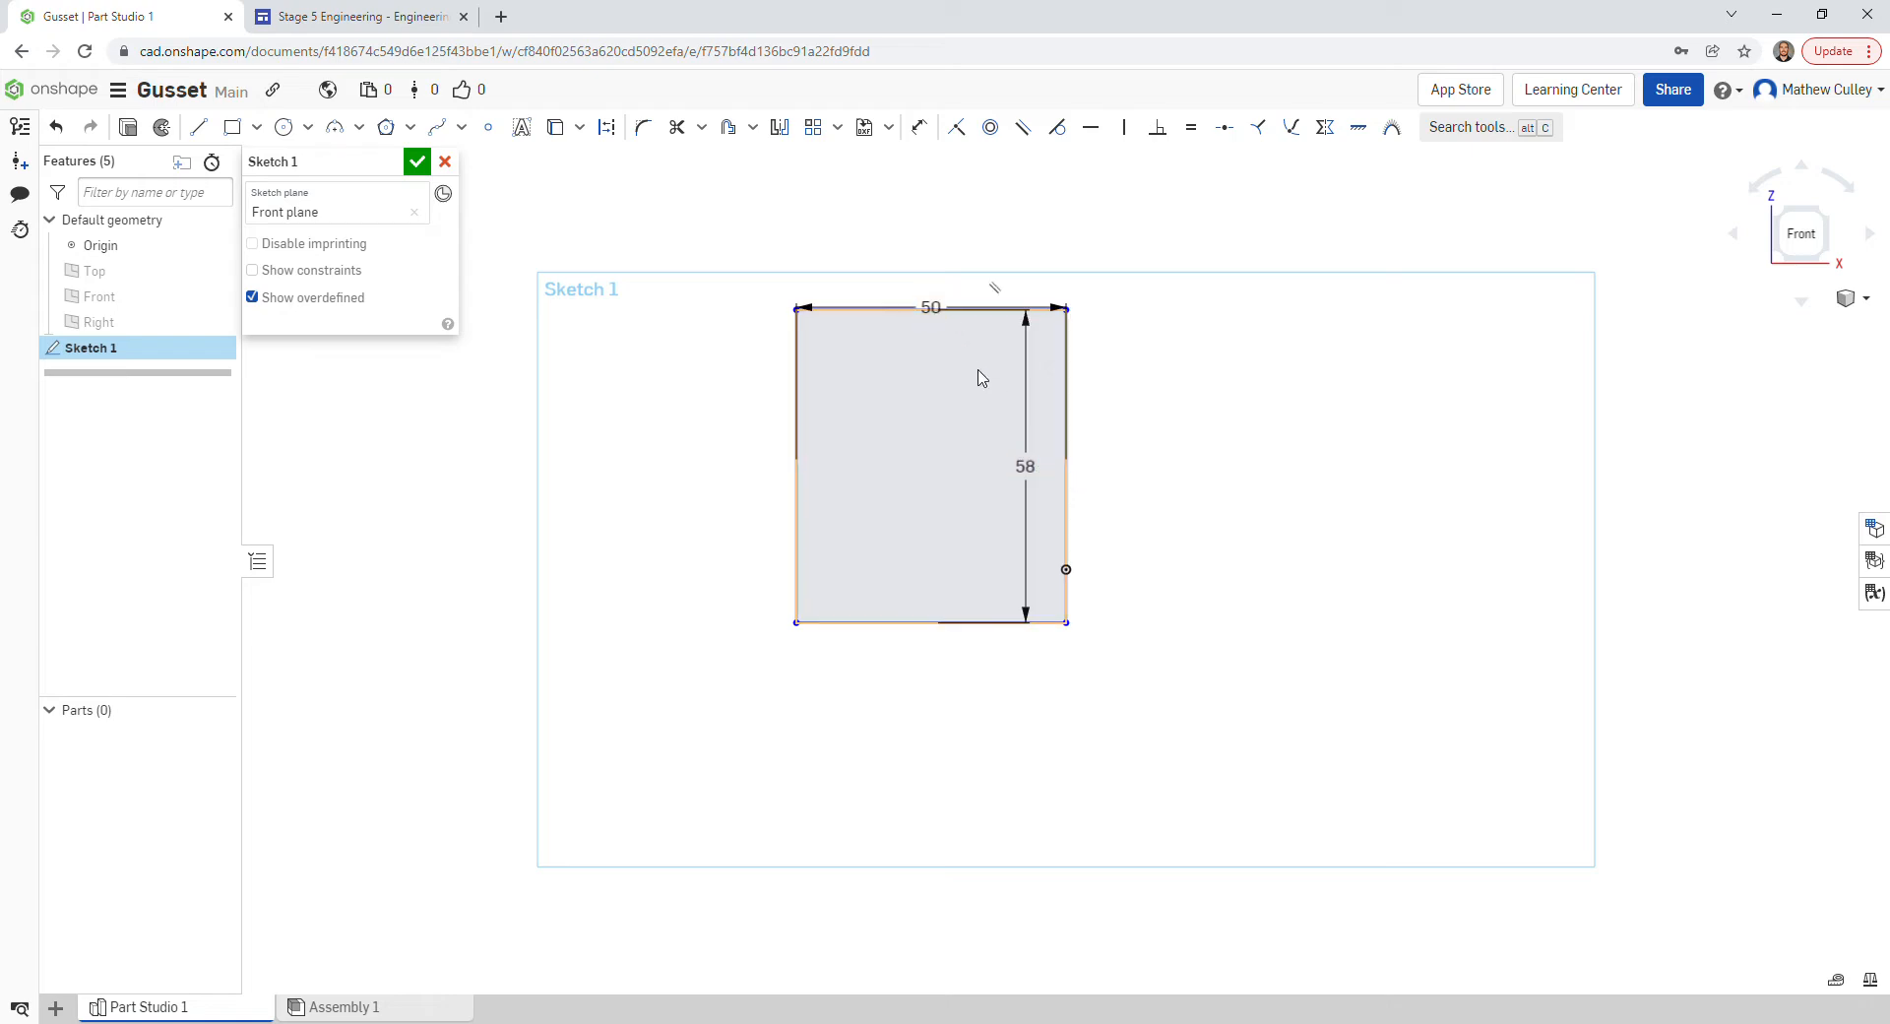
left_click_drag(1025, 469, 1146, 468)
left_click_drag(940, 311, 937, 726)
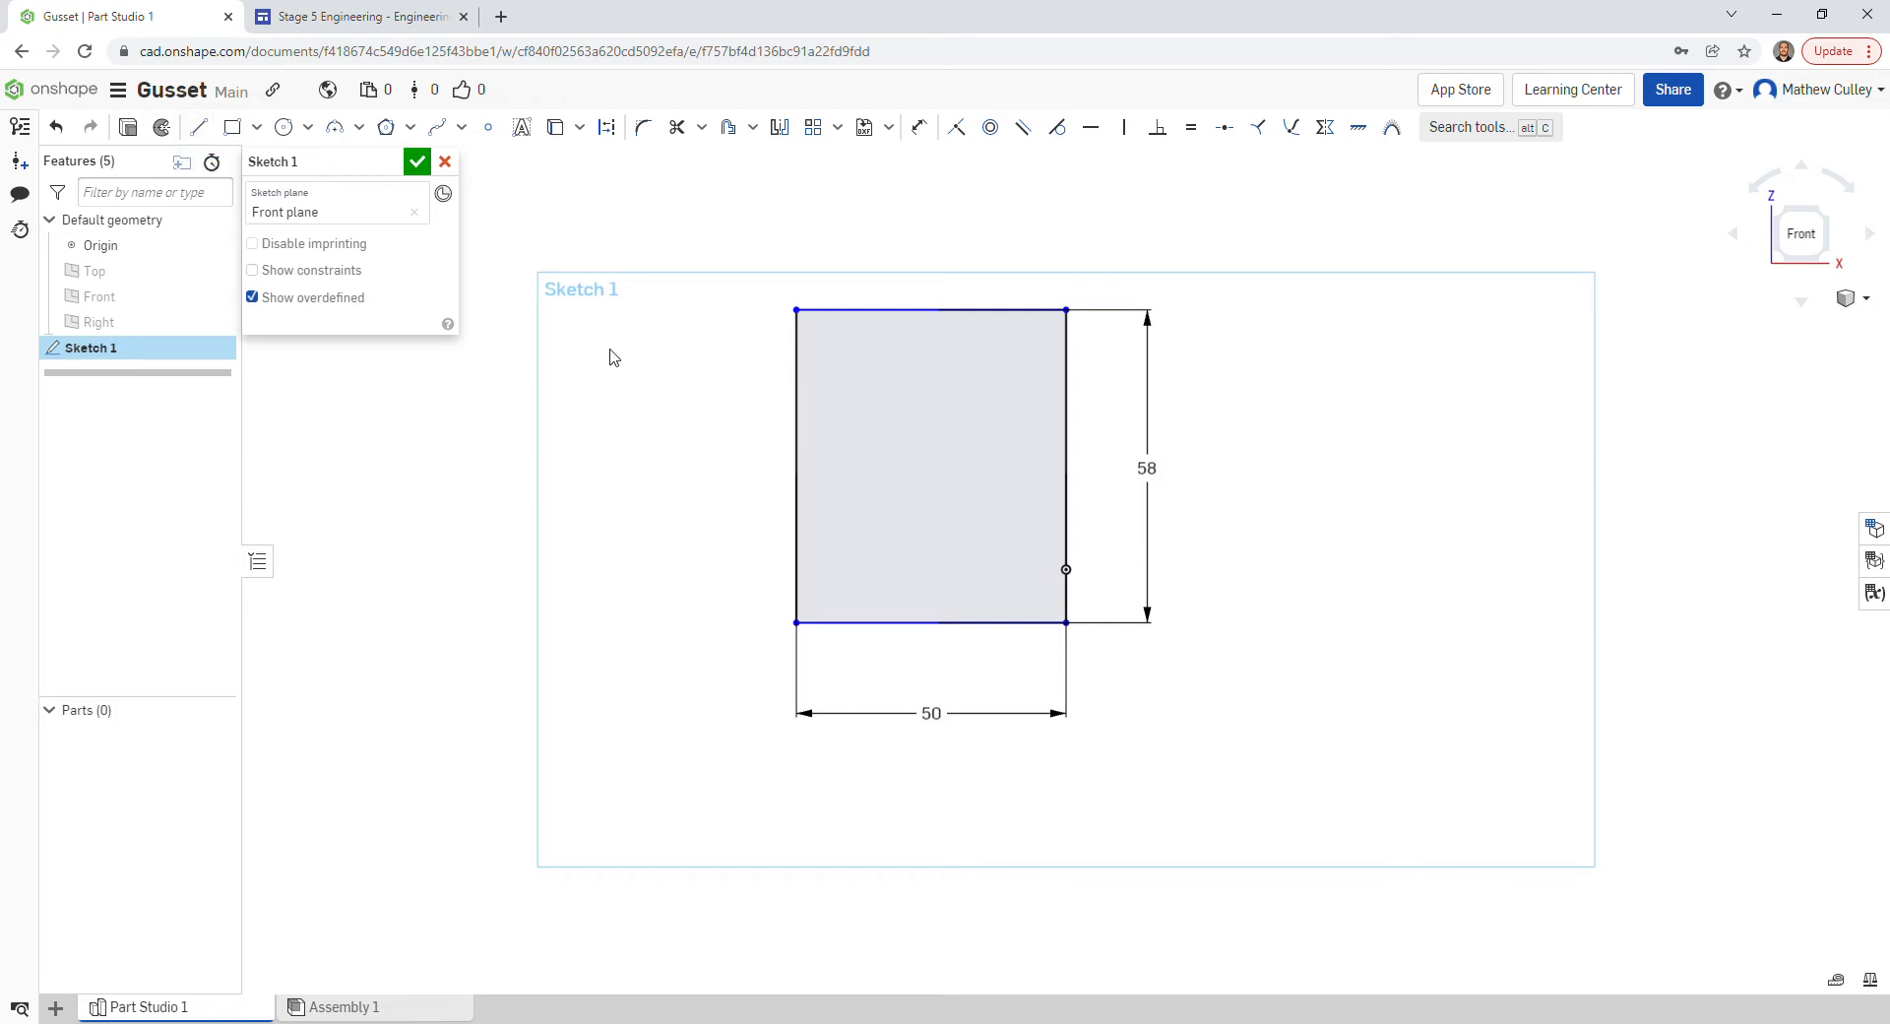
- Draw construction lines of 30 then 10 down the rectangle's left edge from the top-left corner
key("l")
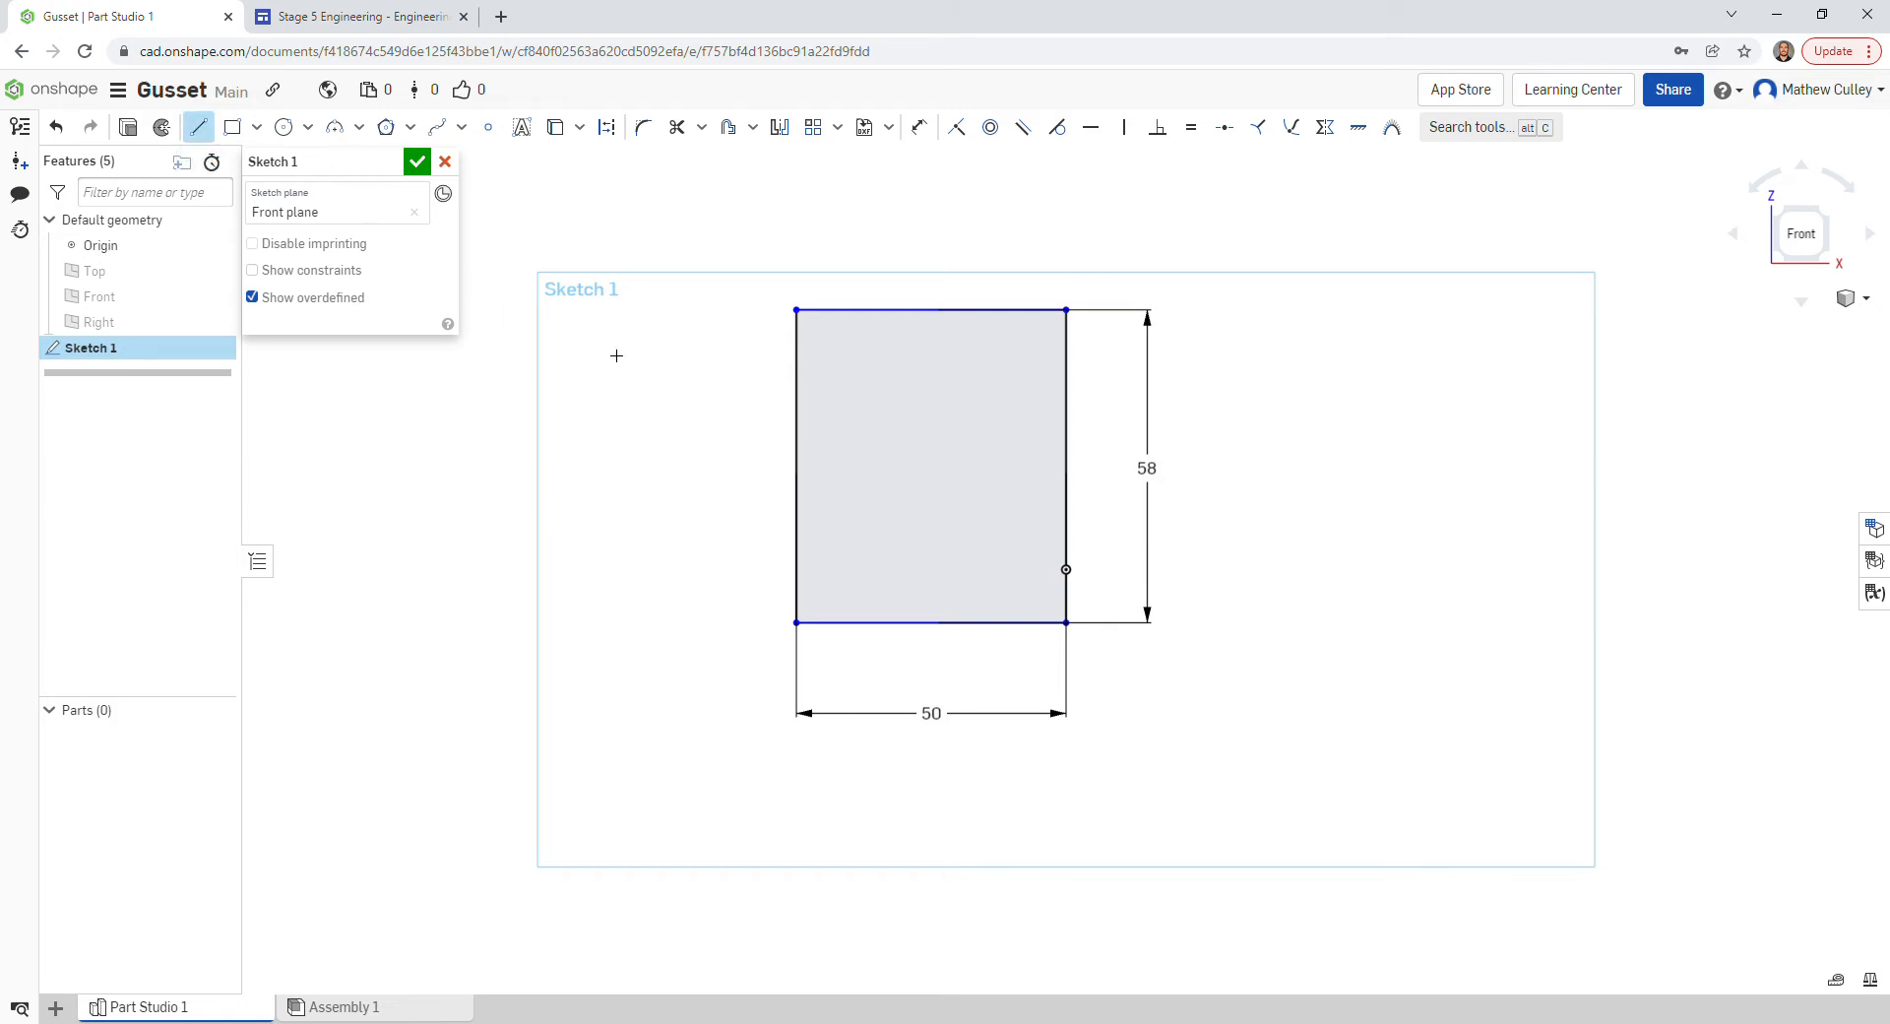
left_click(609, 128)
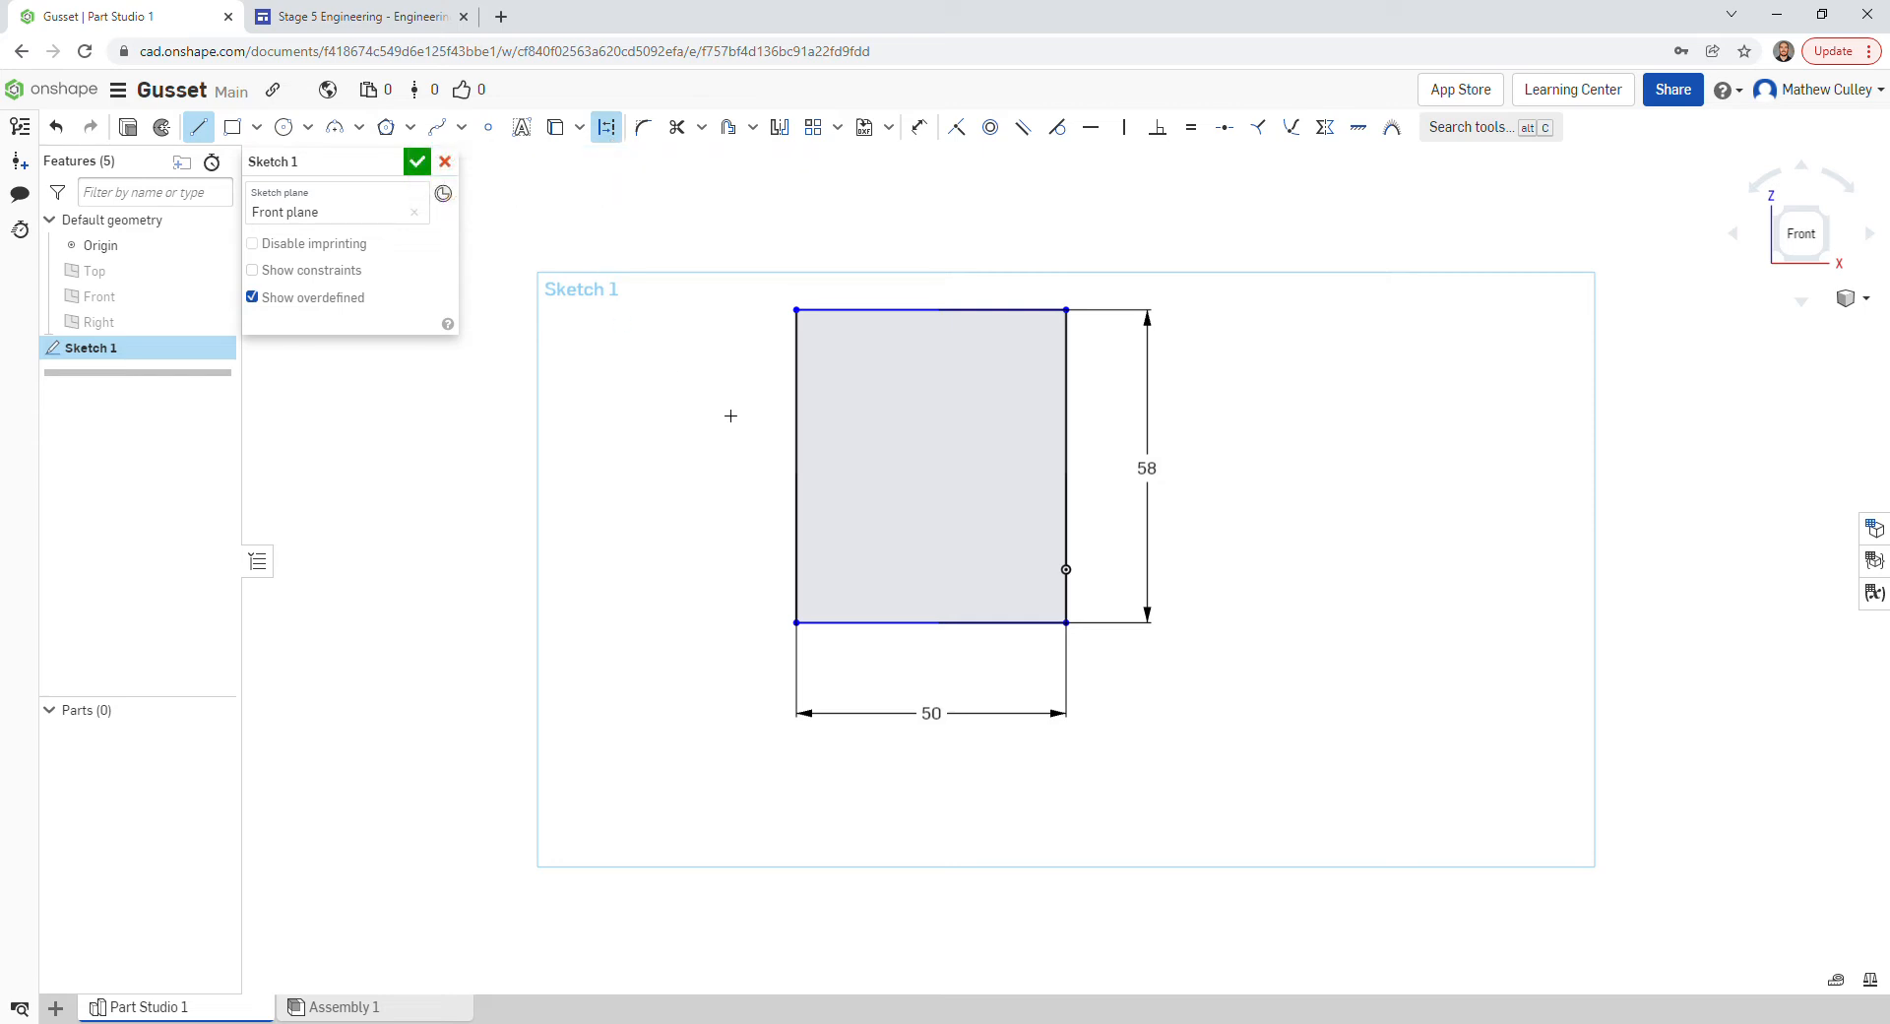
left_click(801, 314)
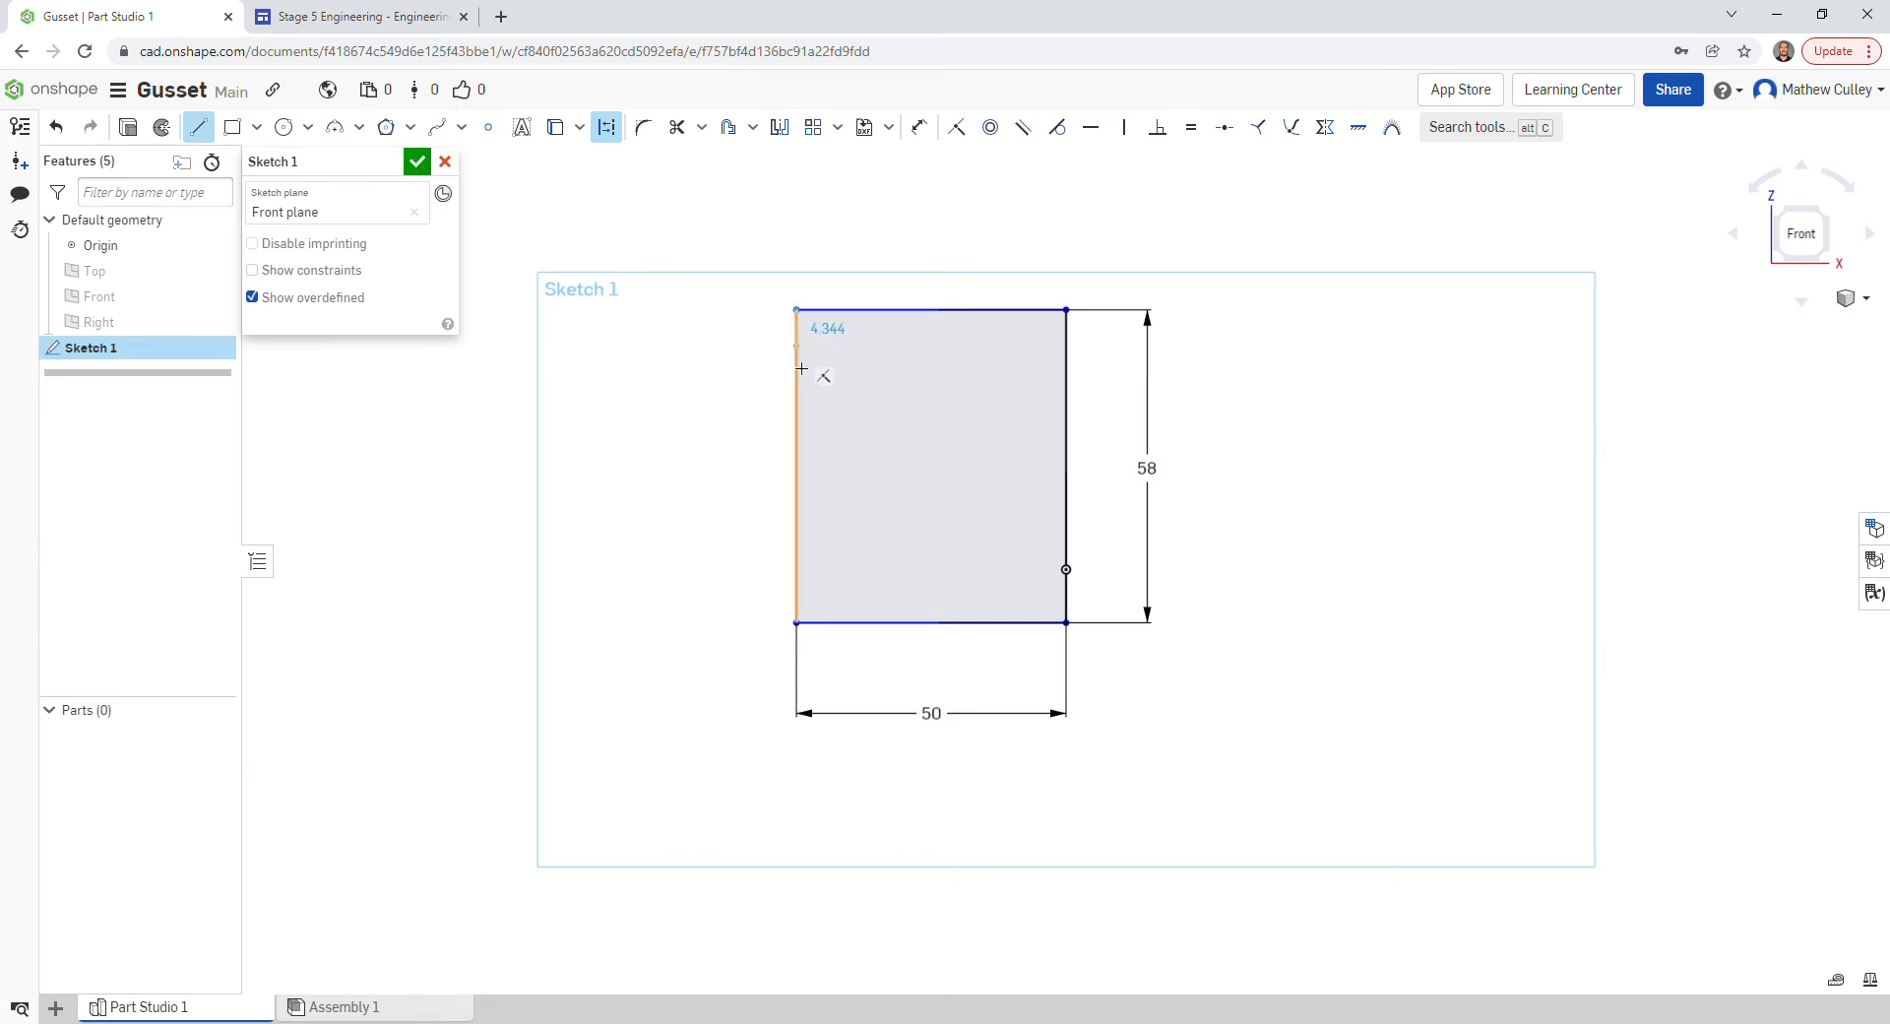
left_click(797, 481)
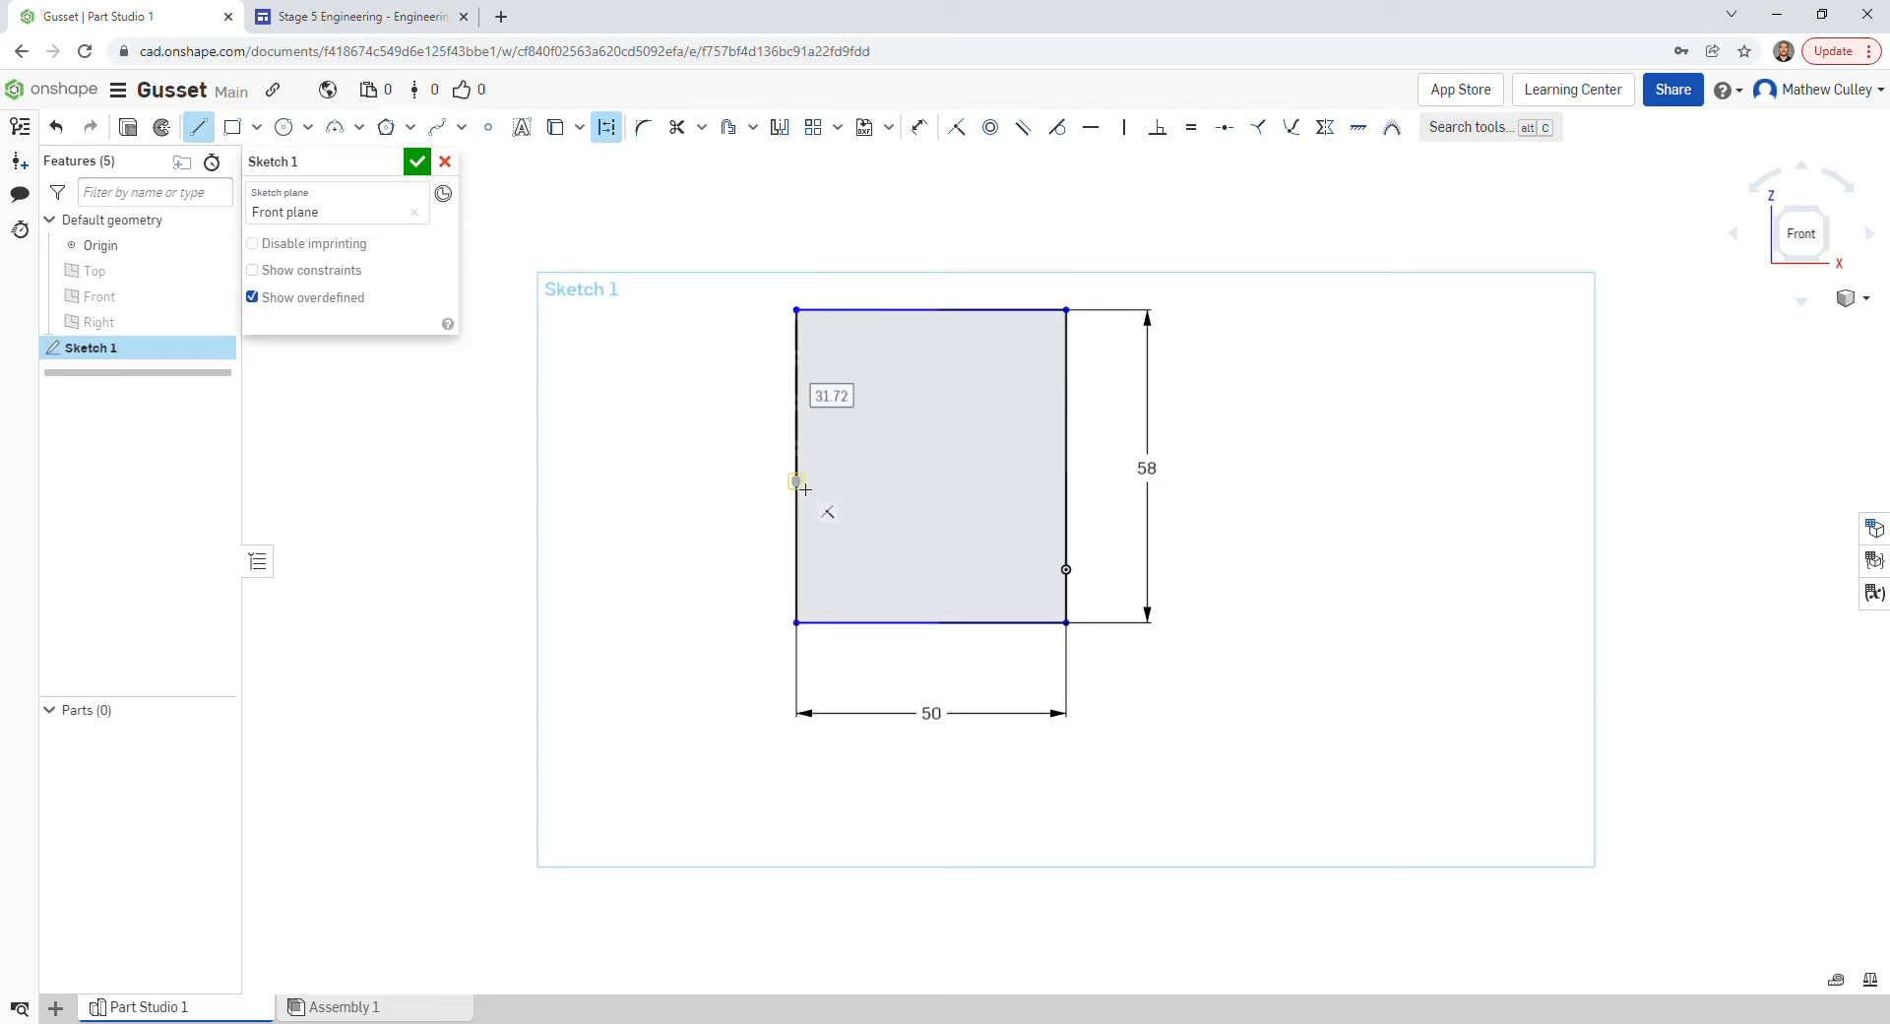
type("3")
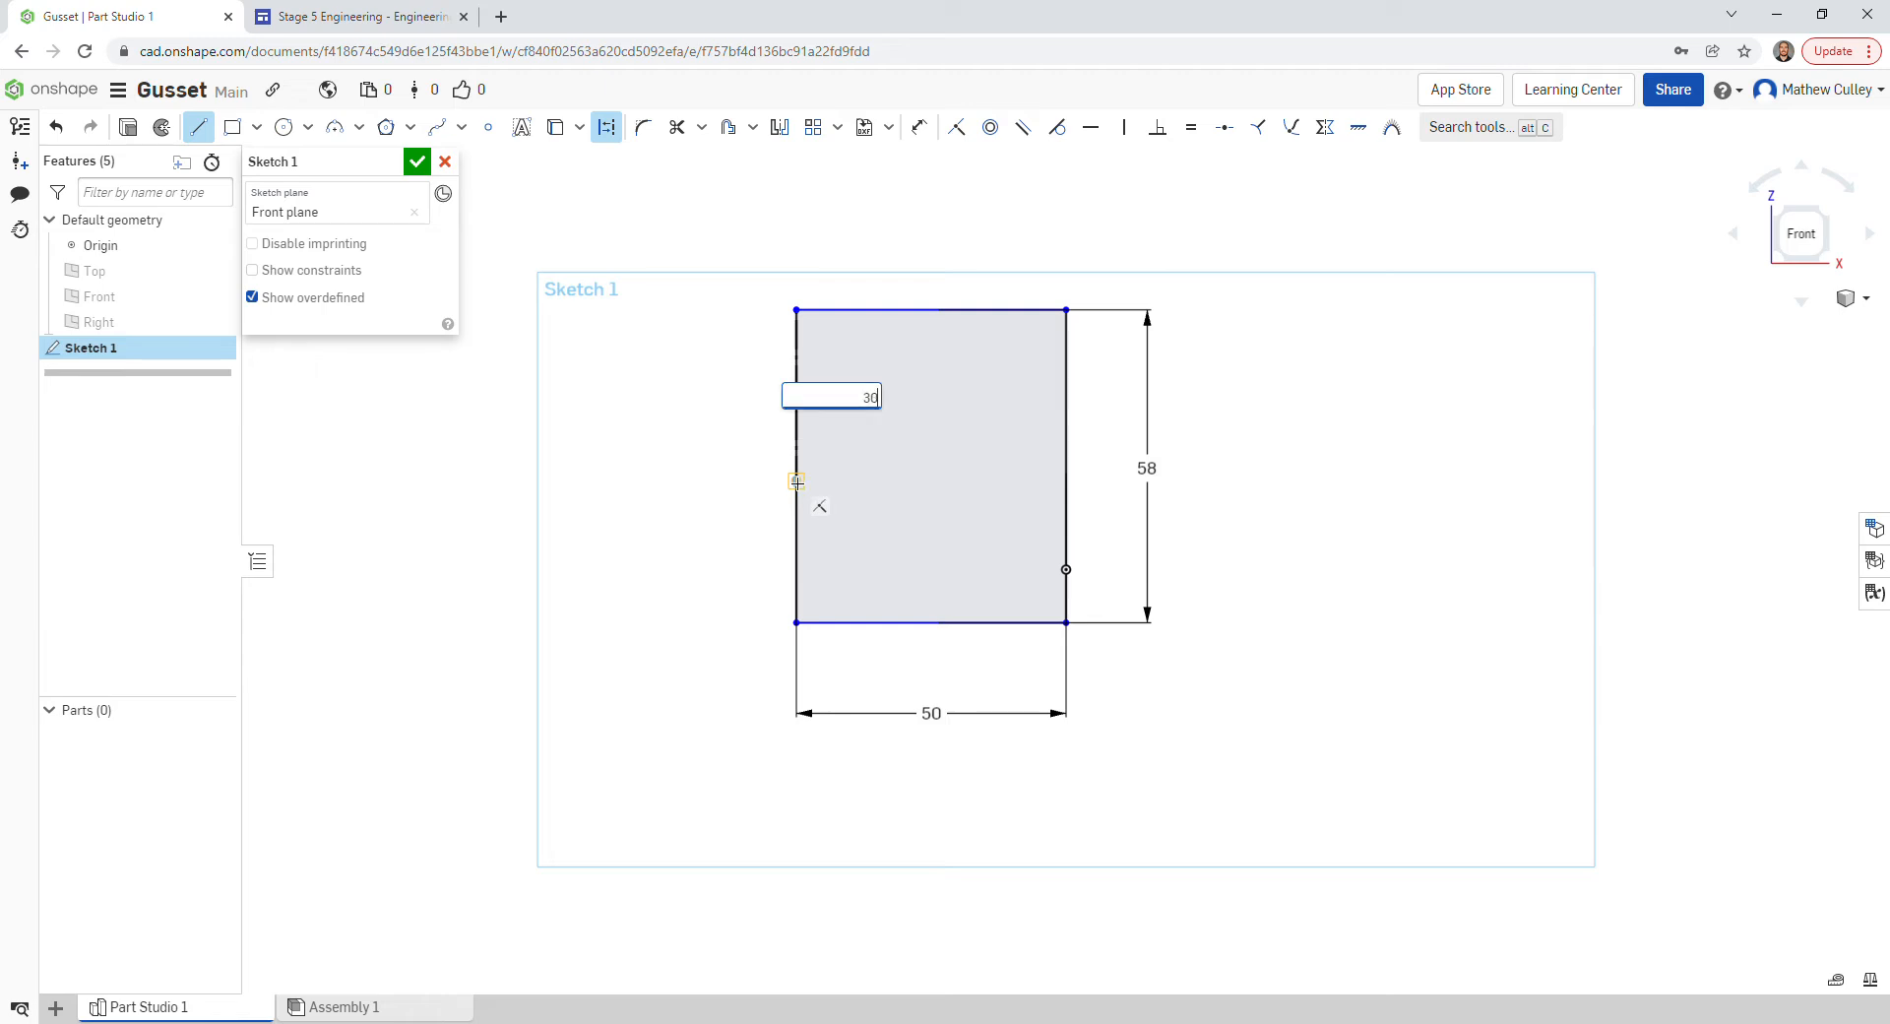
type("0")
key("Return")
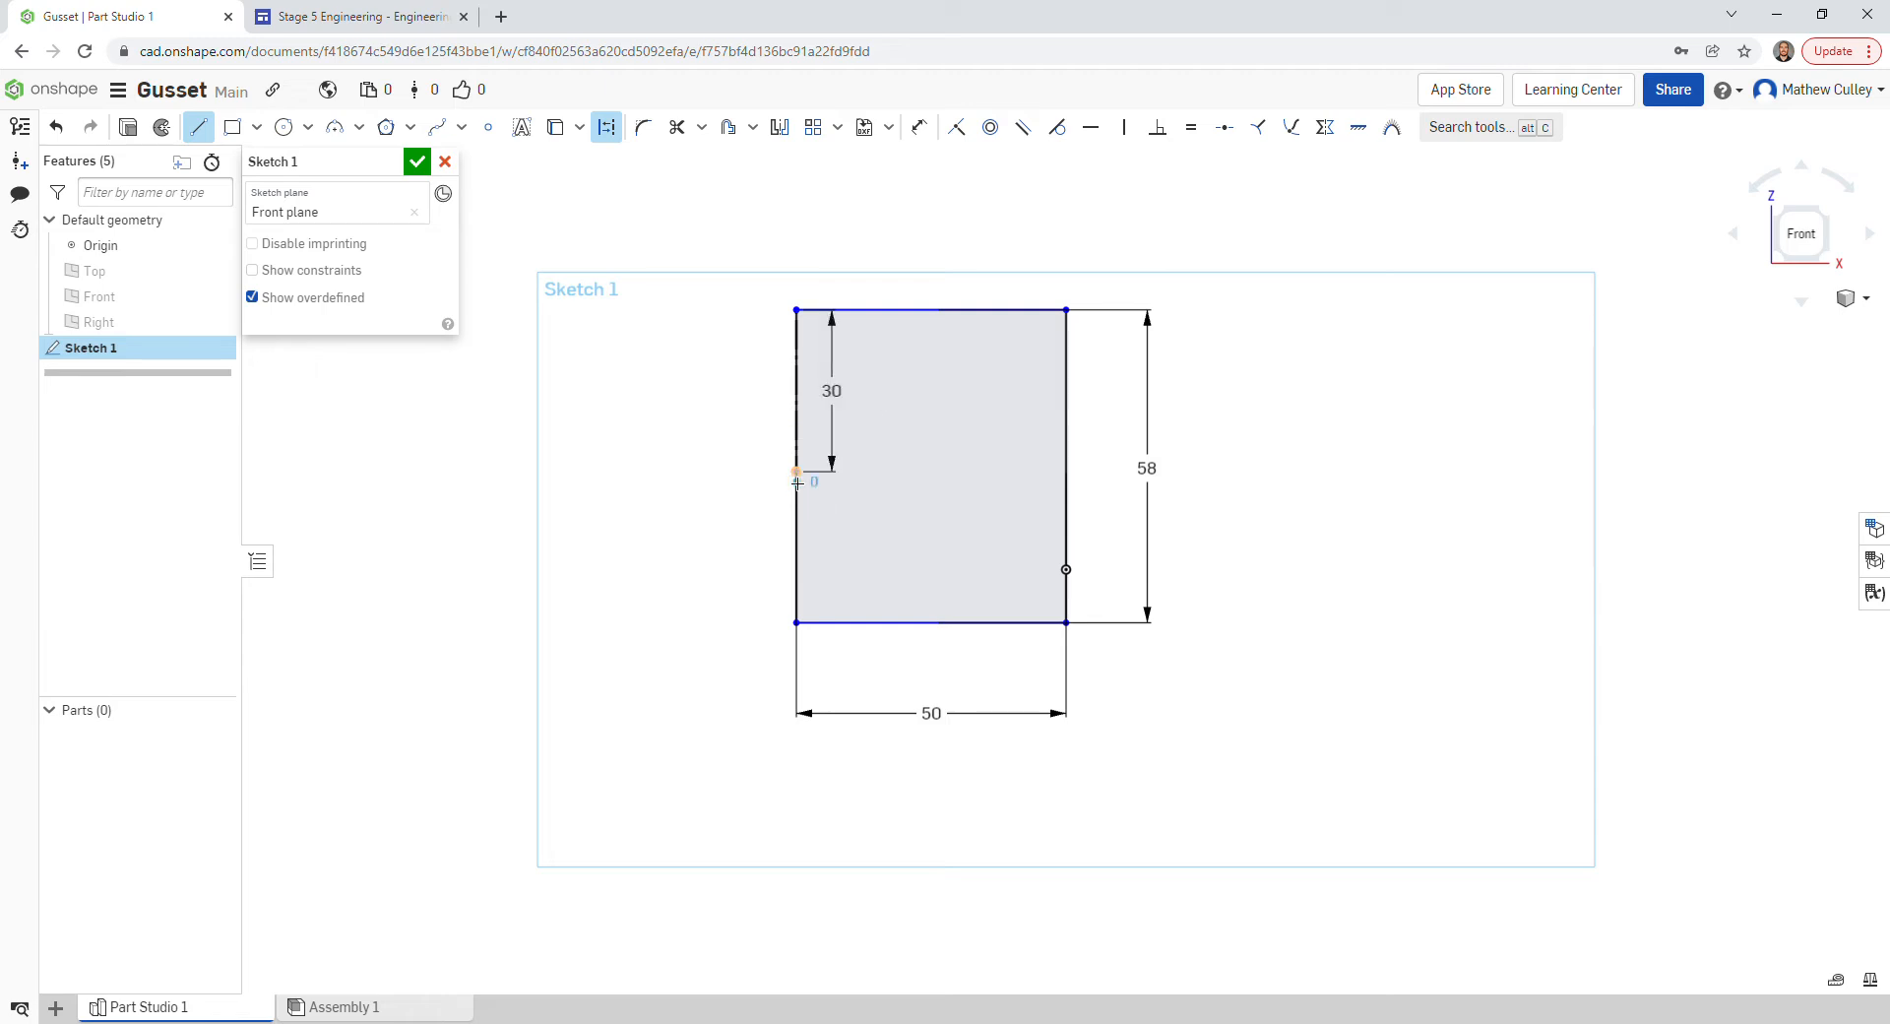
left_click(803, 532)
type("10")
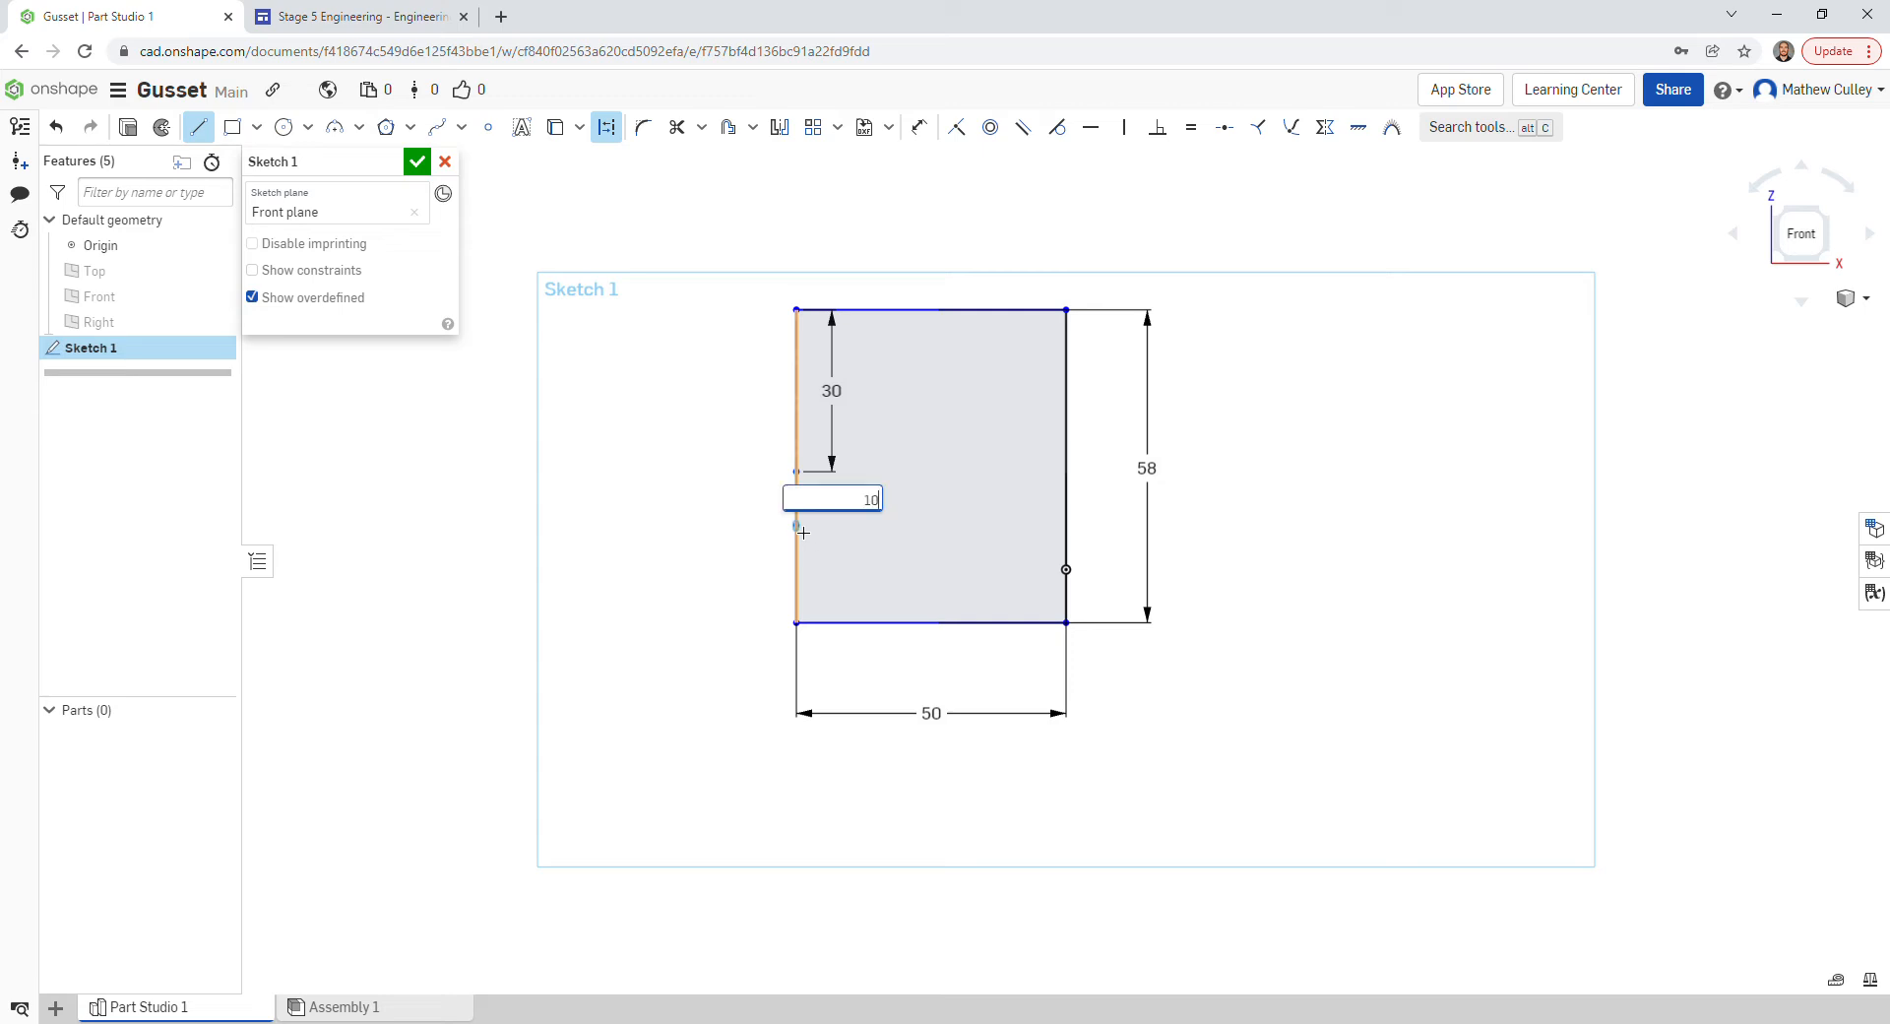
key("Return")
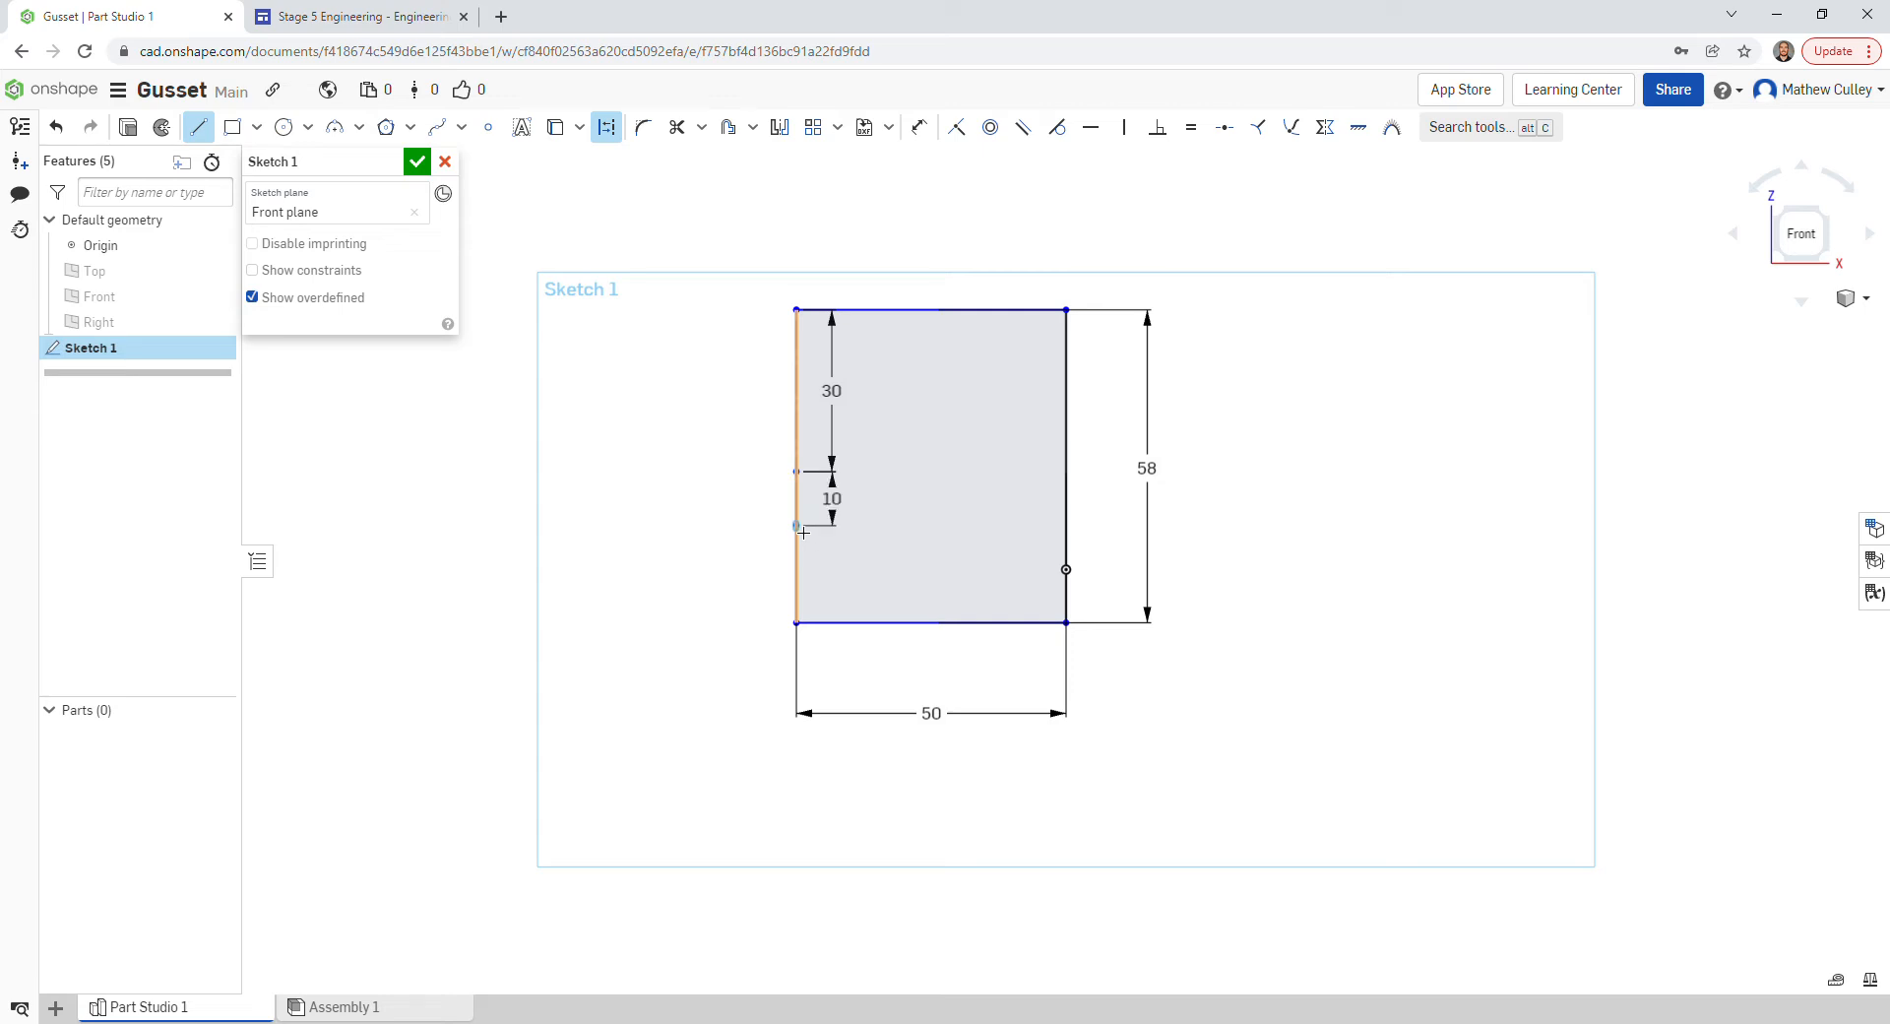
- Move the 30 and 10 dimensions to the left of the rectangle
key("Escape")
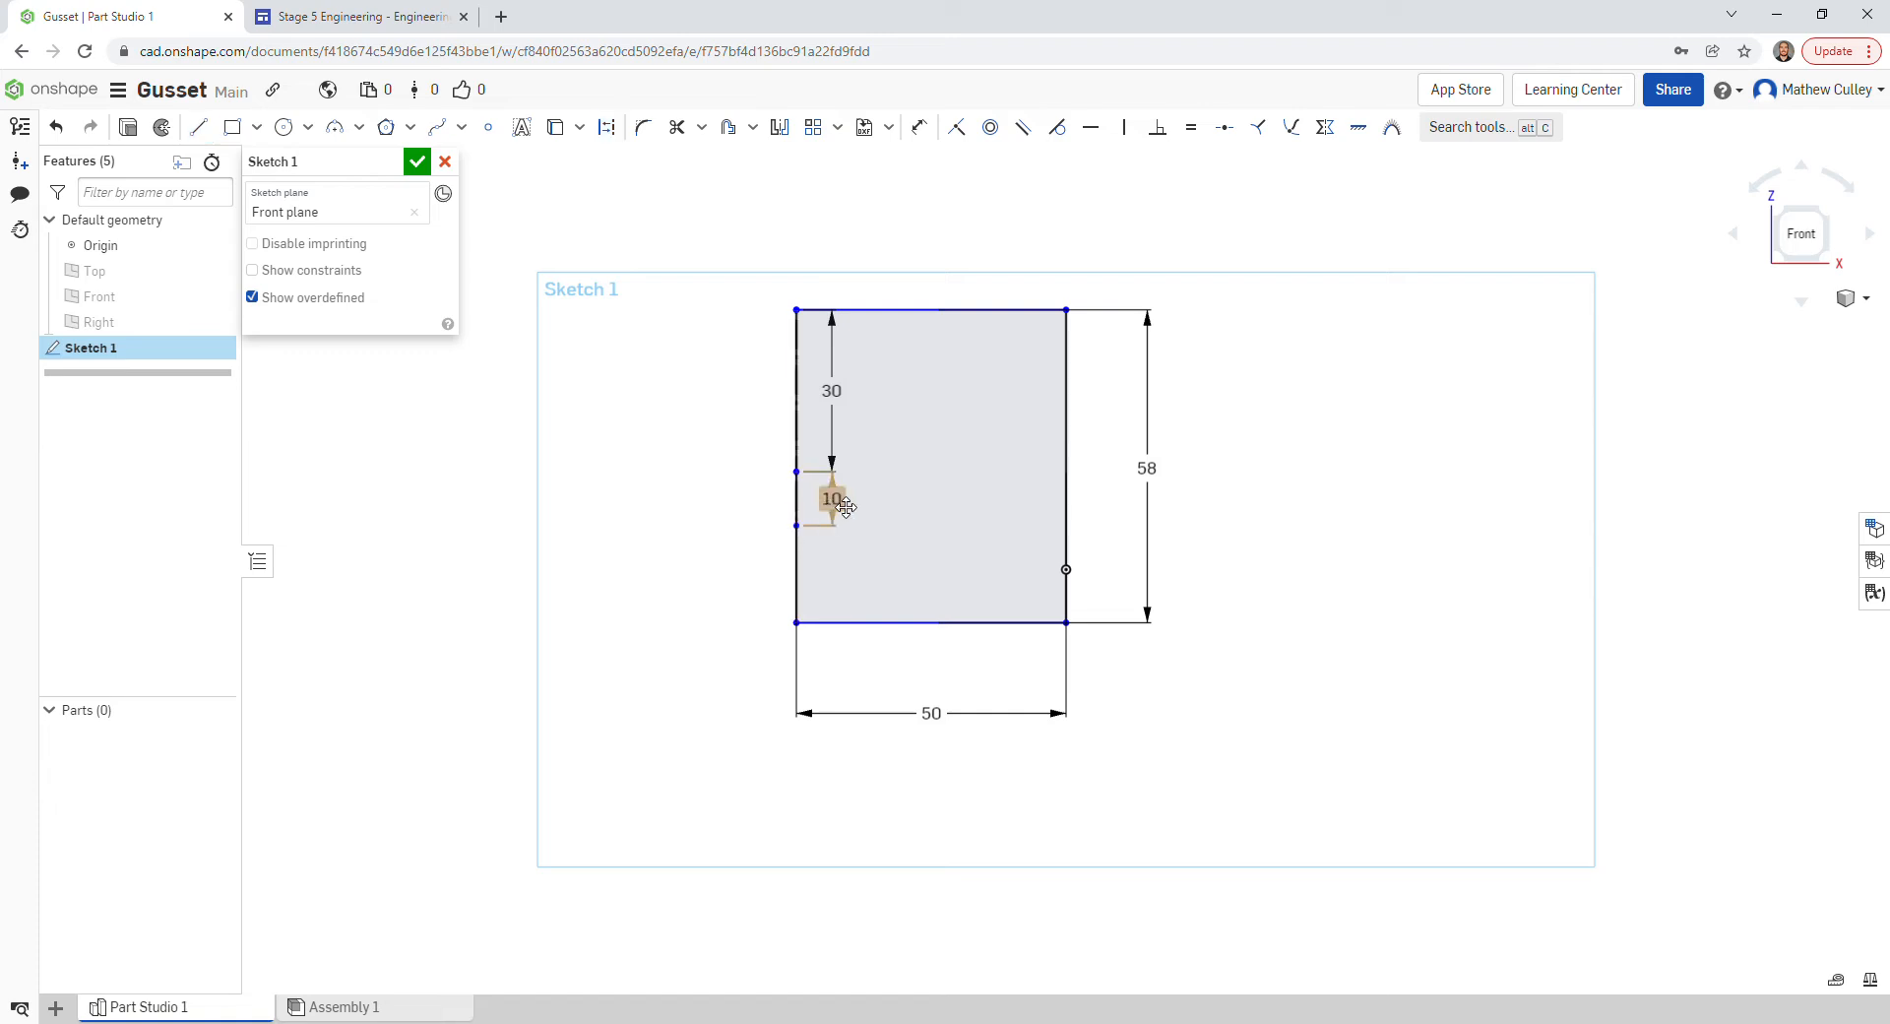
left_click_drag(845, 506, 711, 498)
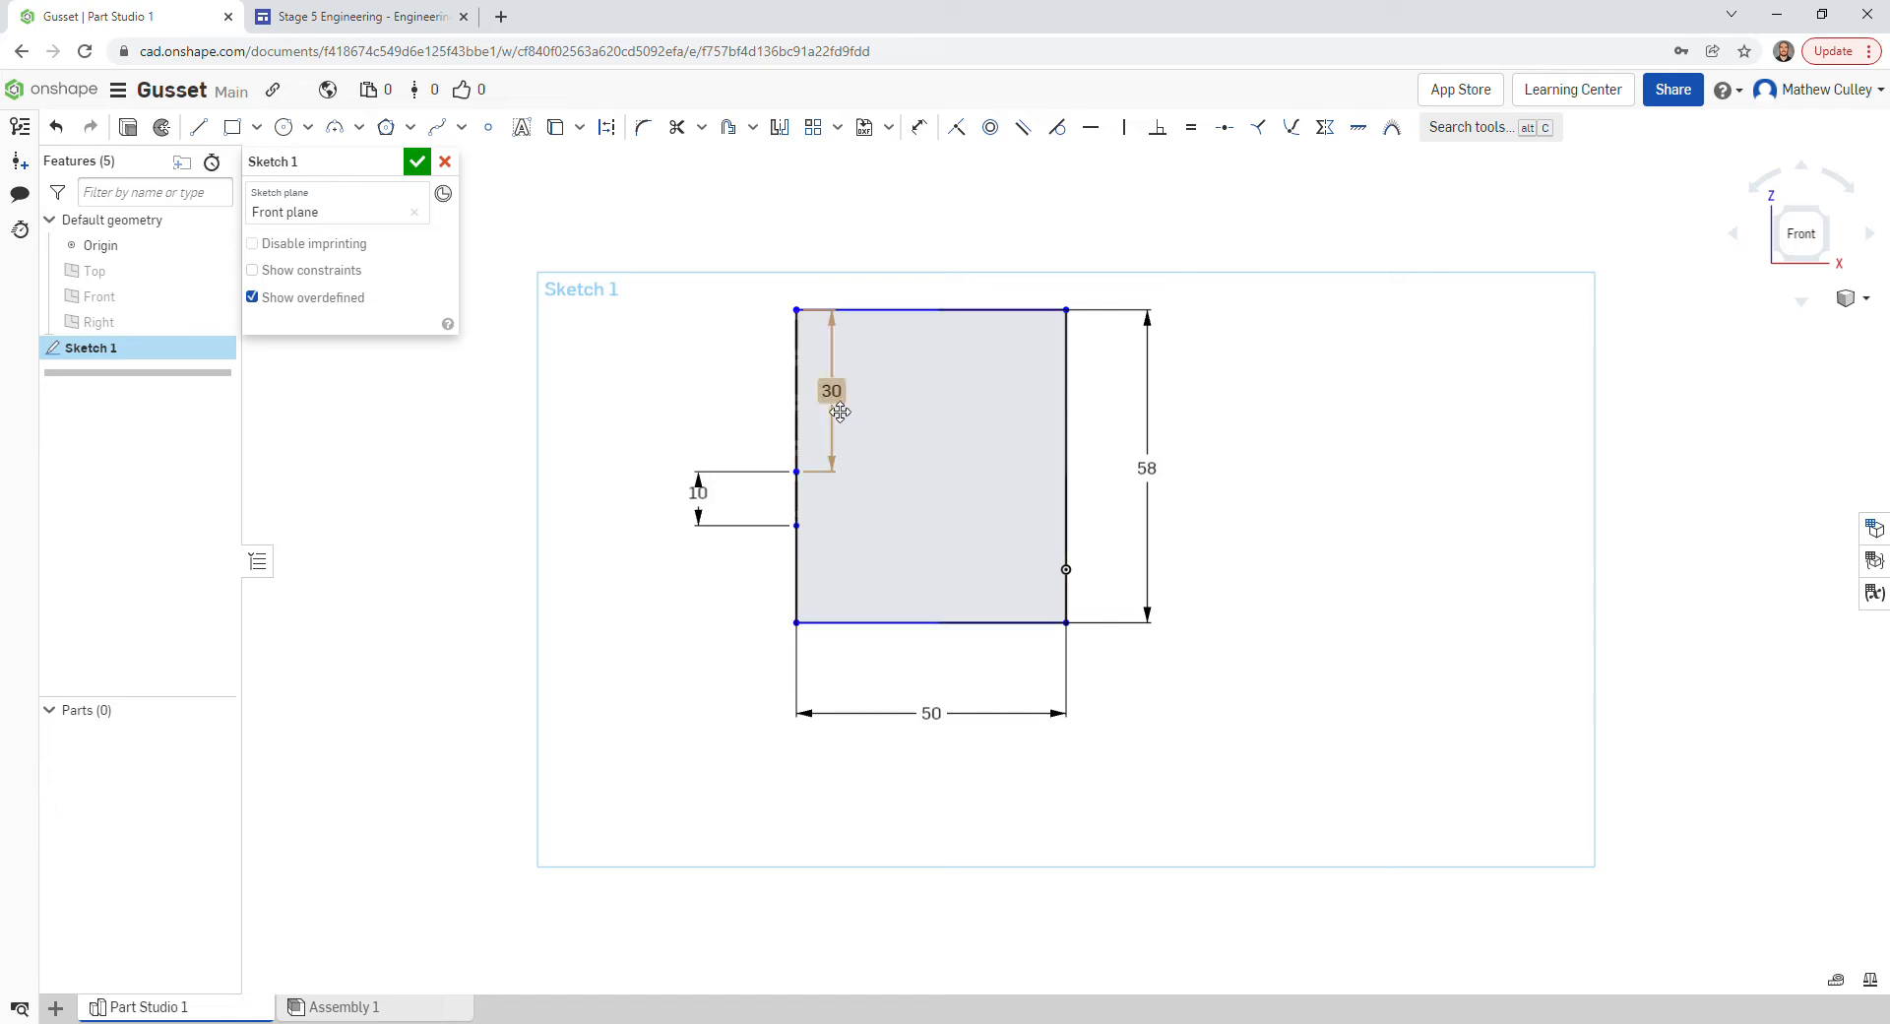
left_click_drag(840, 412, 701, 403)
scroll(787, 446, "up", 1)
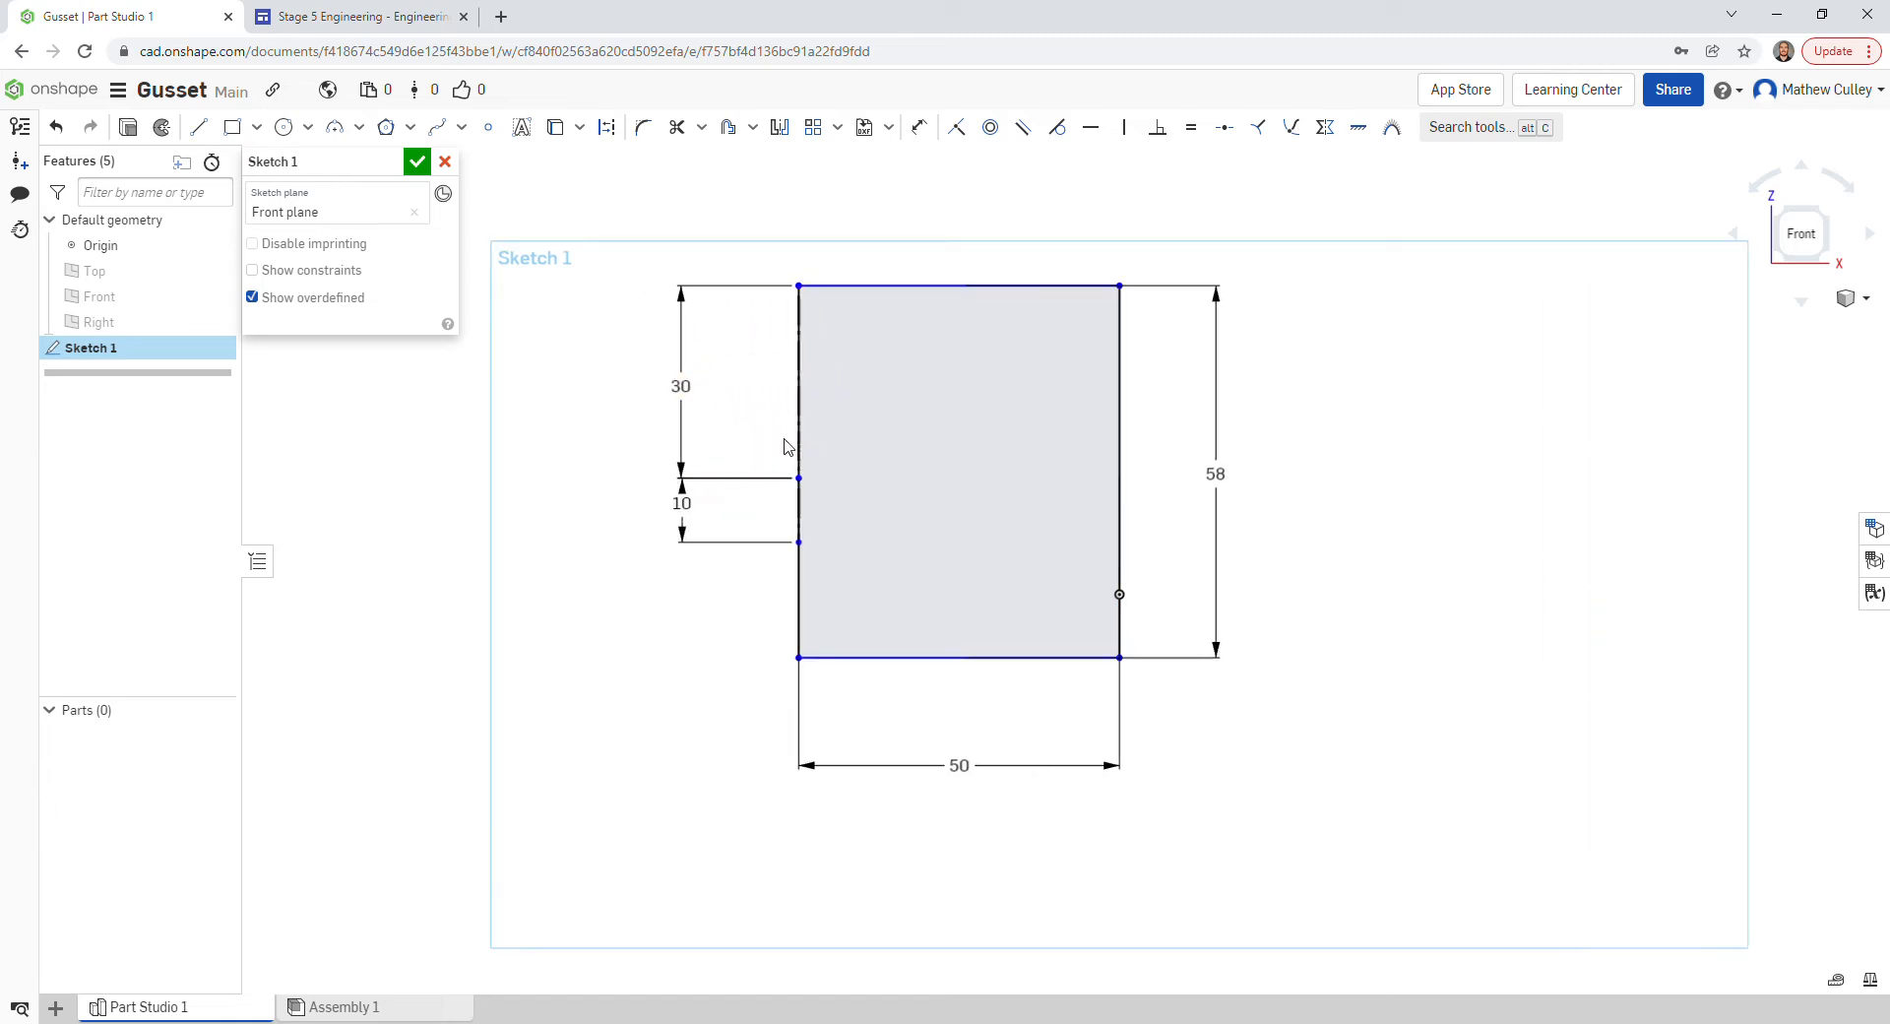
scroll(792, 445, "up", 3)
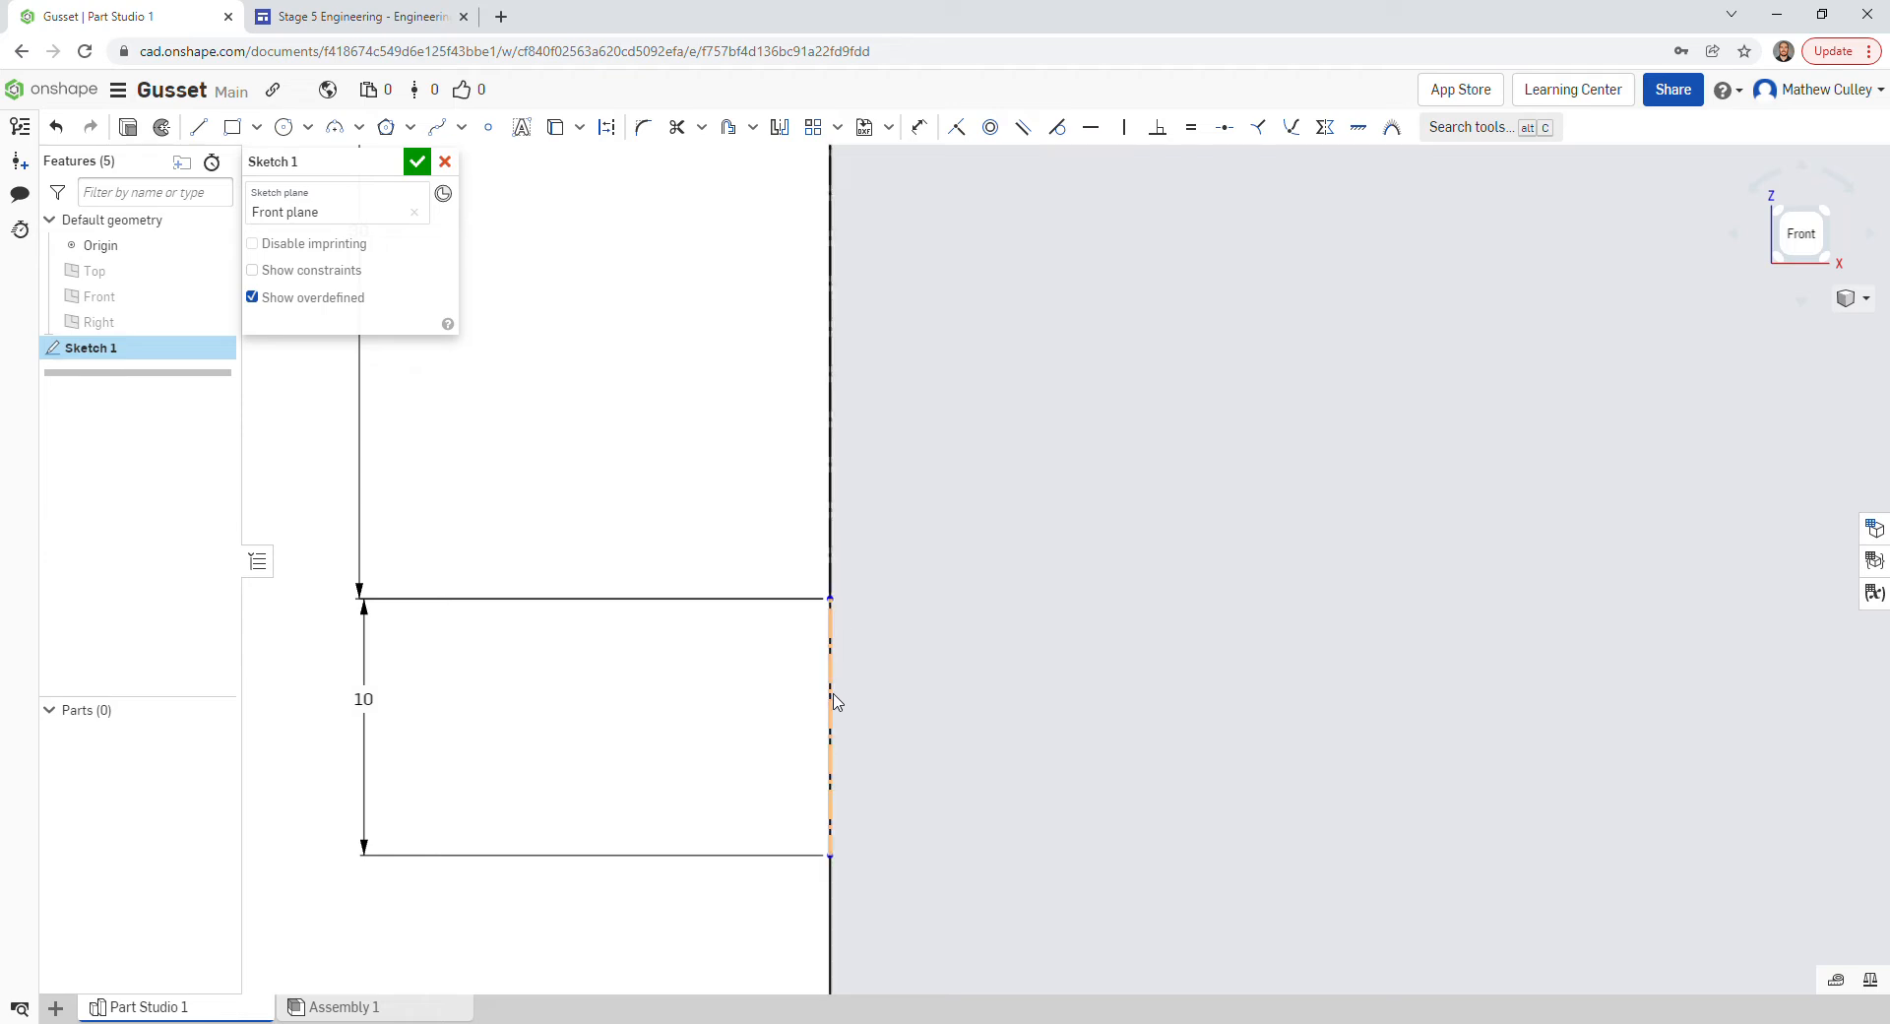
scroll(848, 518, "down", 1)
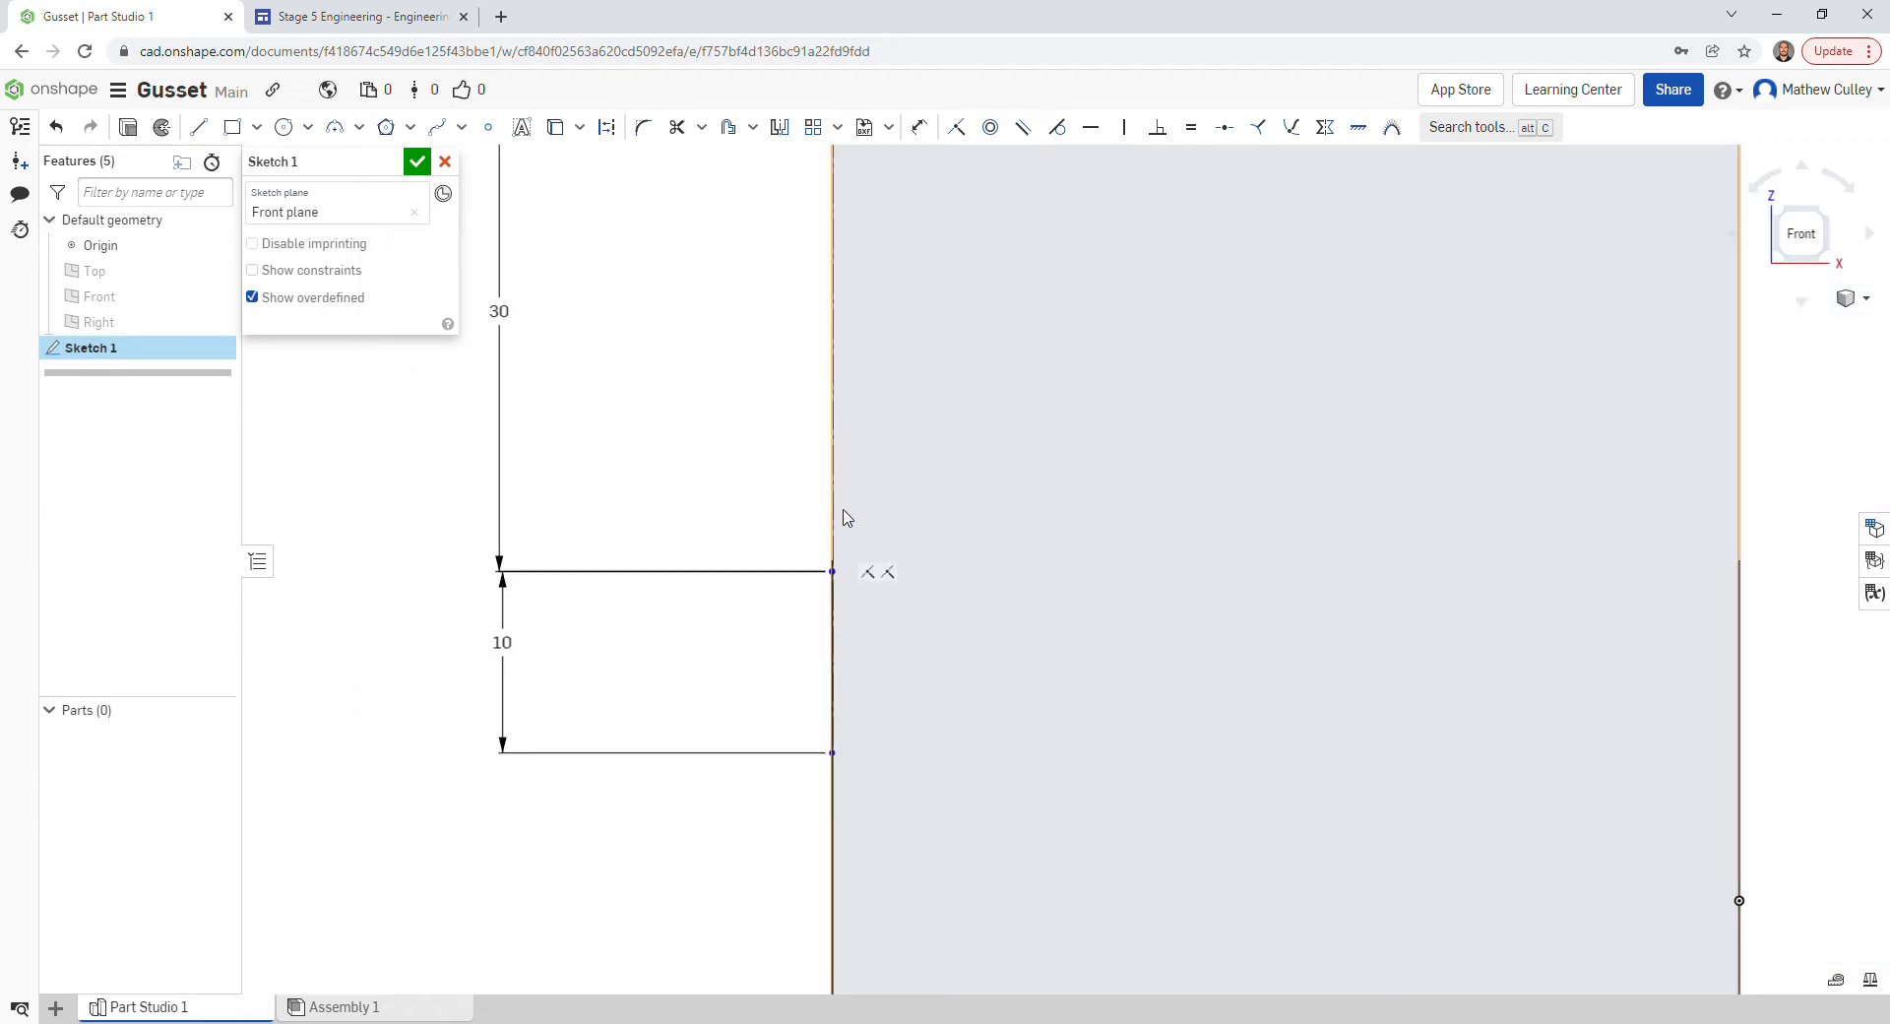
scroll(898, 511, "down", 3)
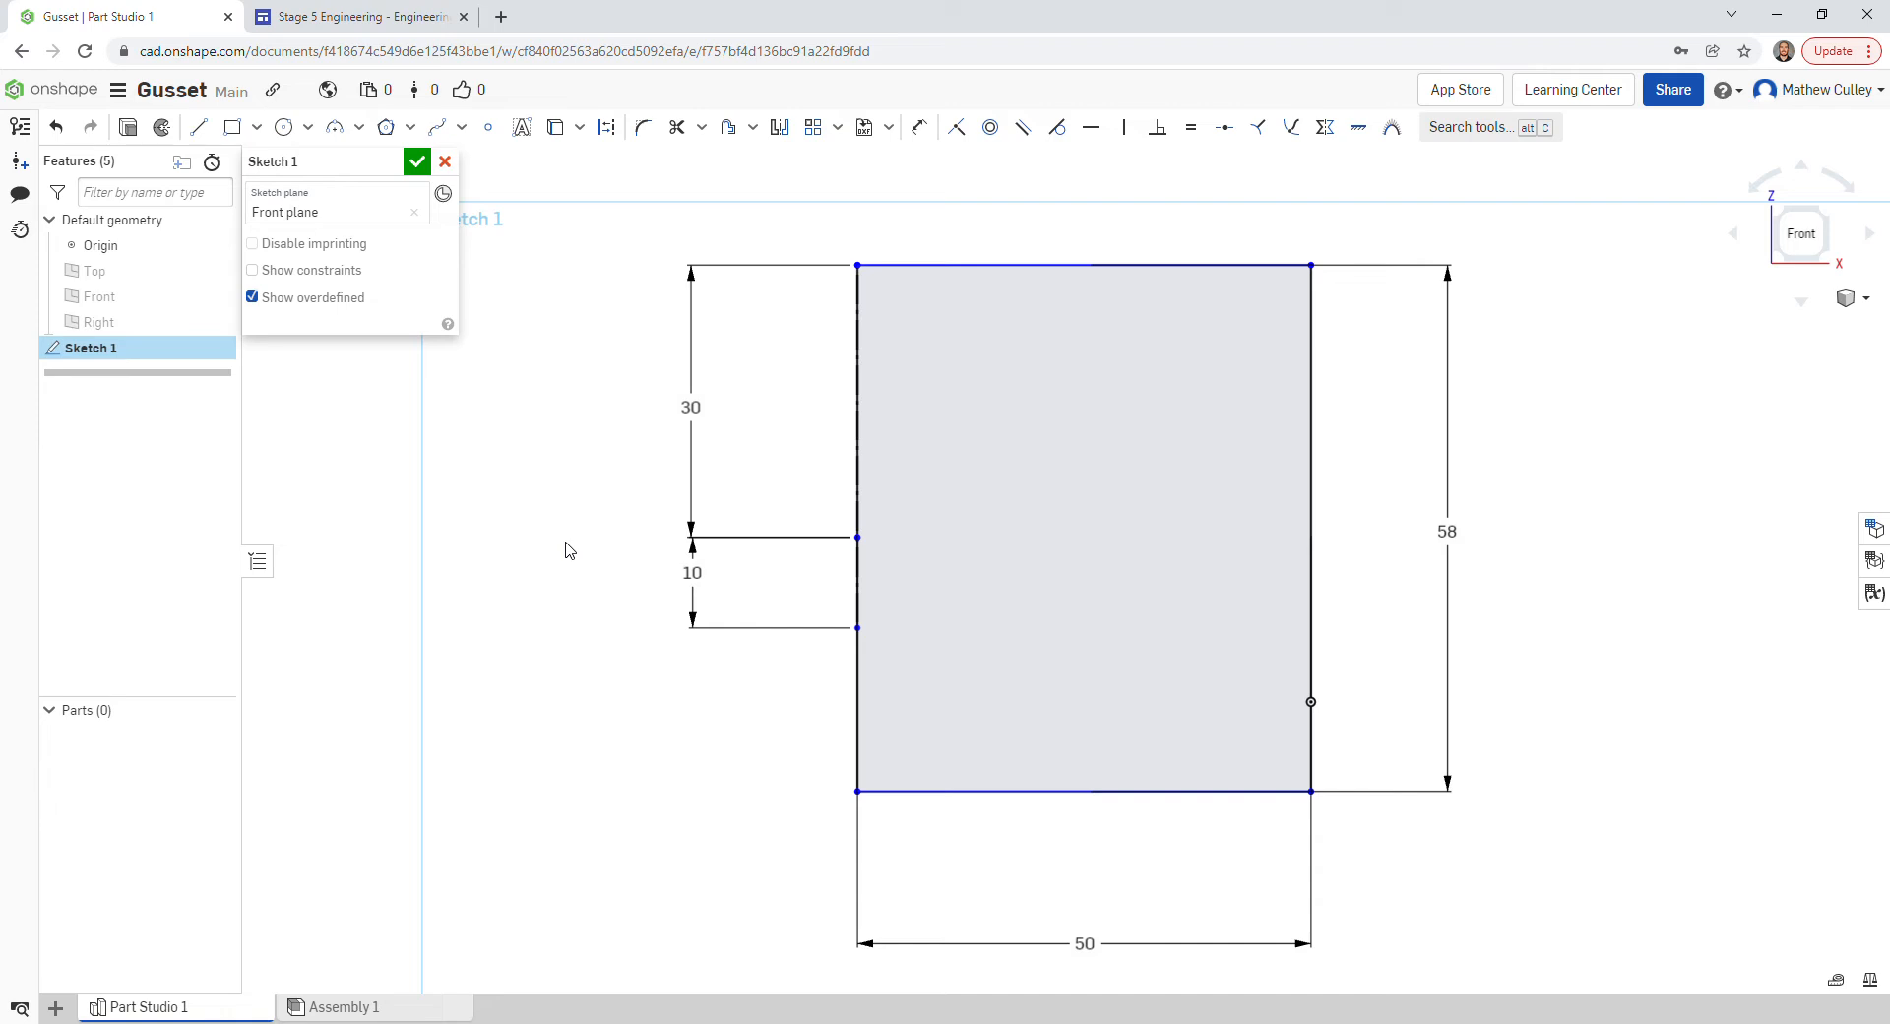
- Draw construction segments of 15 and 10 along the bottom edge from the bottom-left corner
key("l")
key("d")
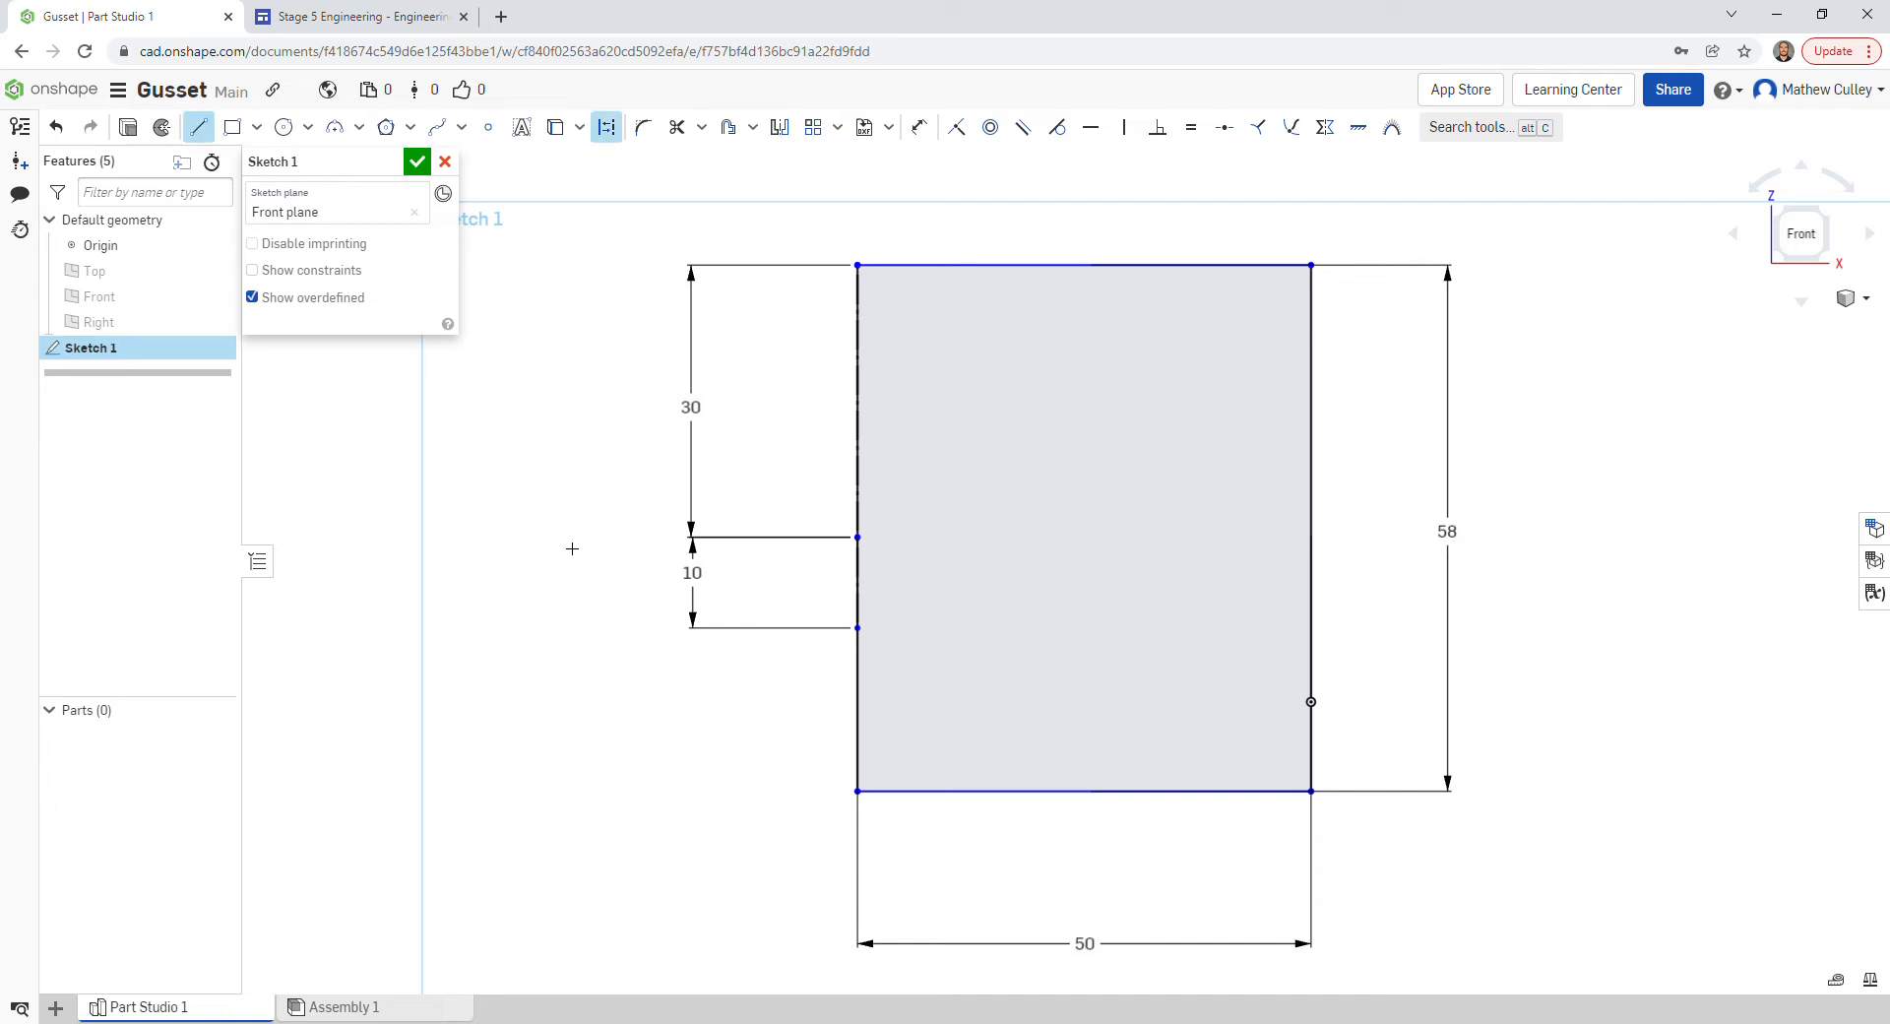
left_click(864, 799)
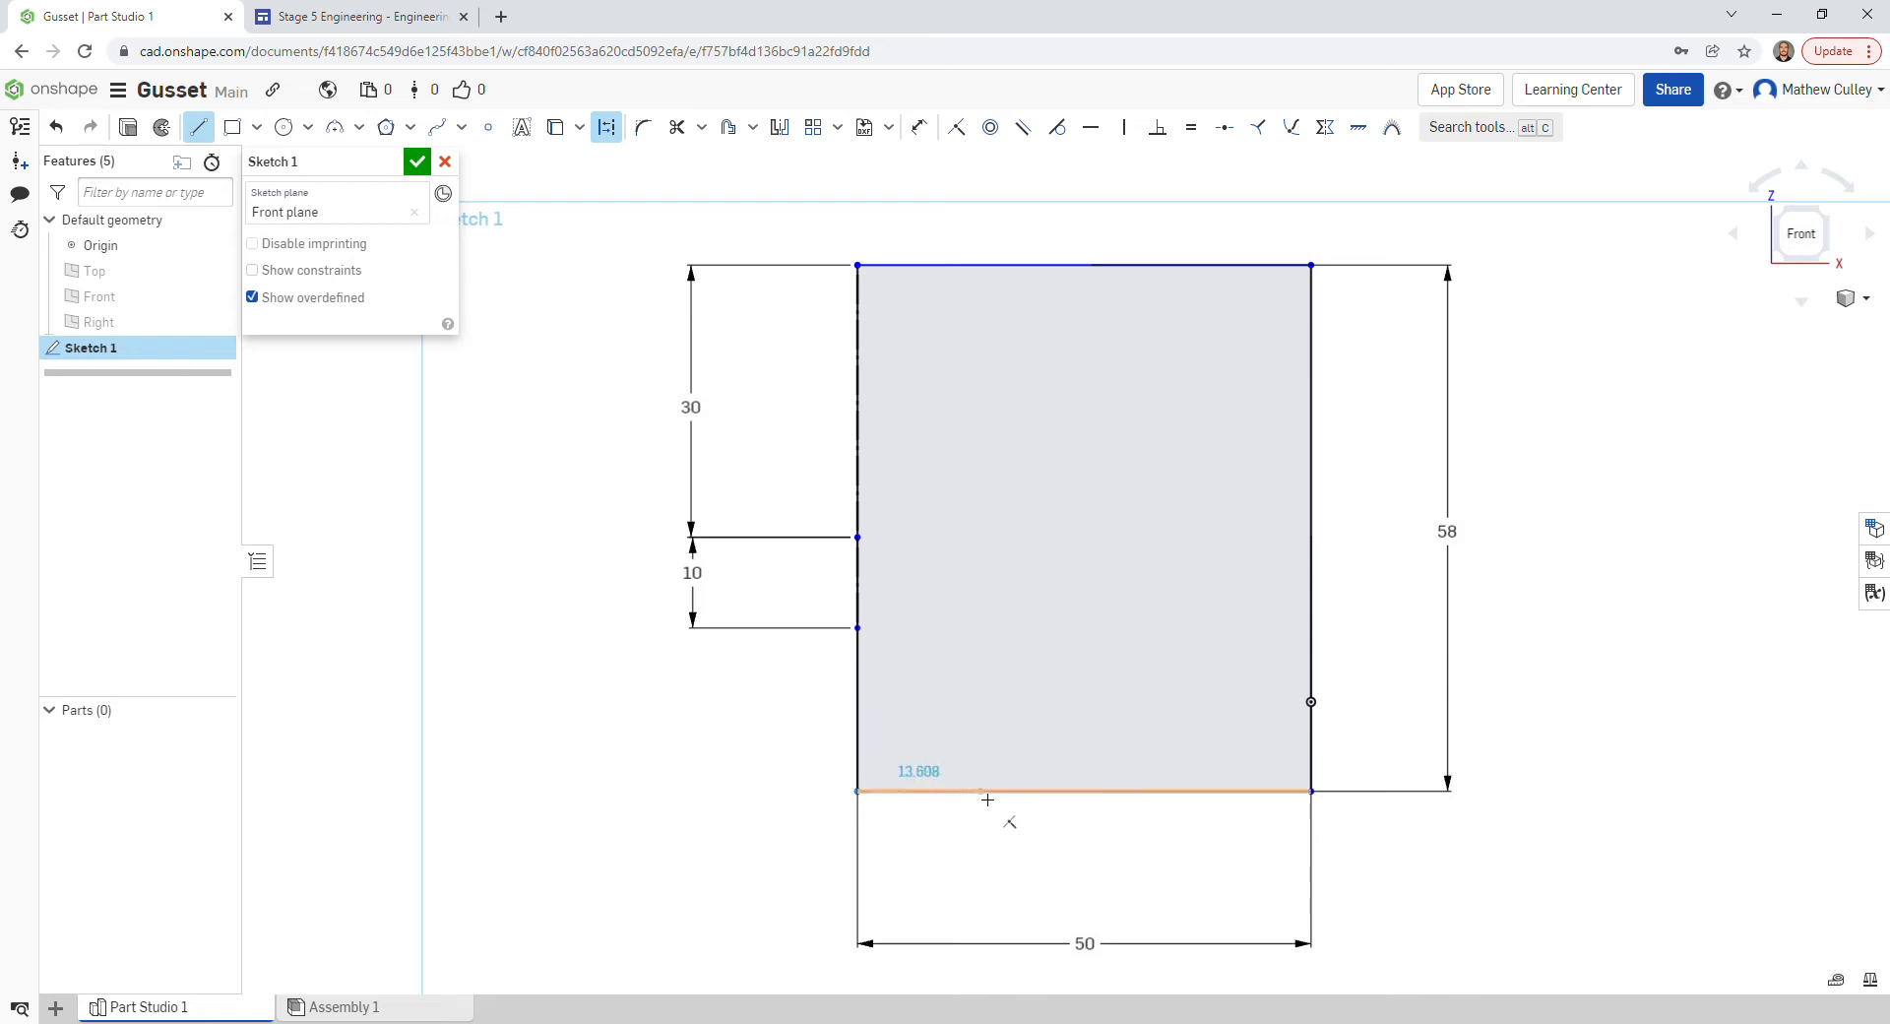
left_click(989, 795)
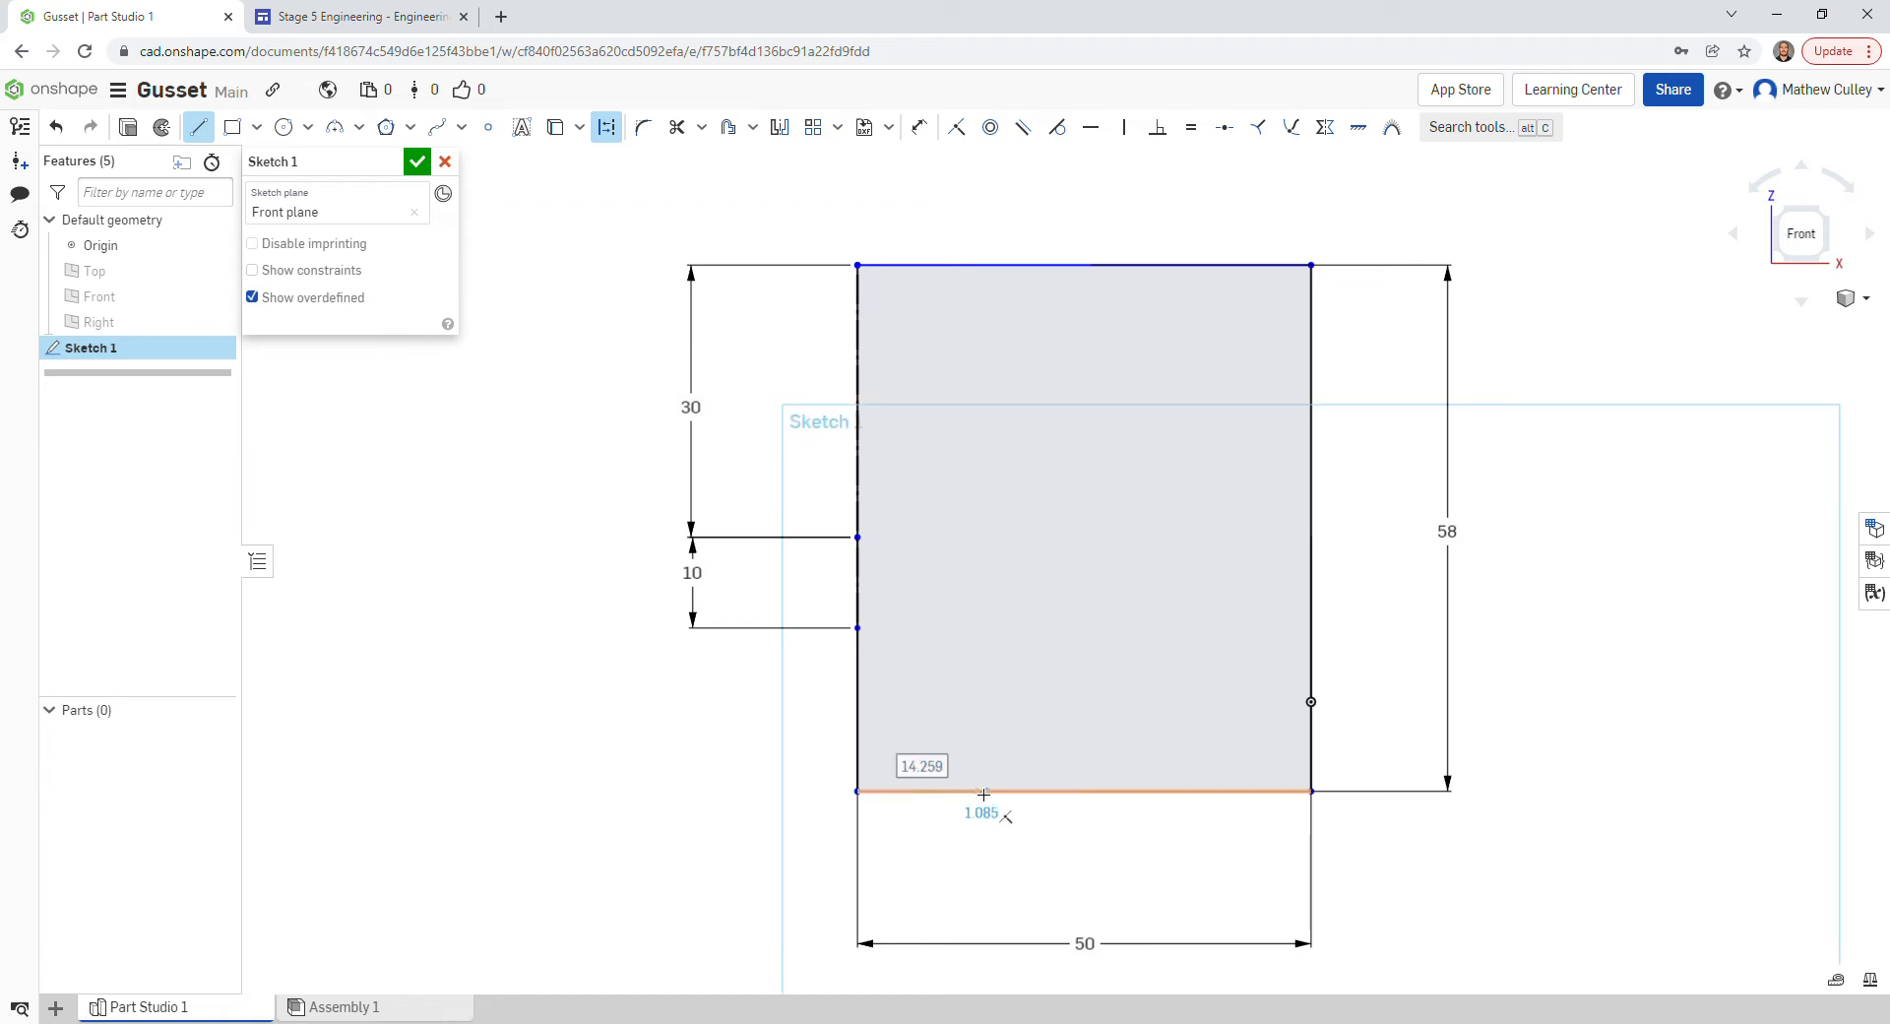
type("15")
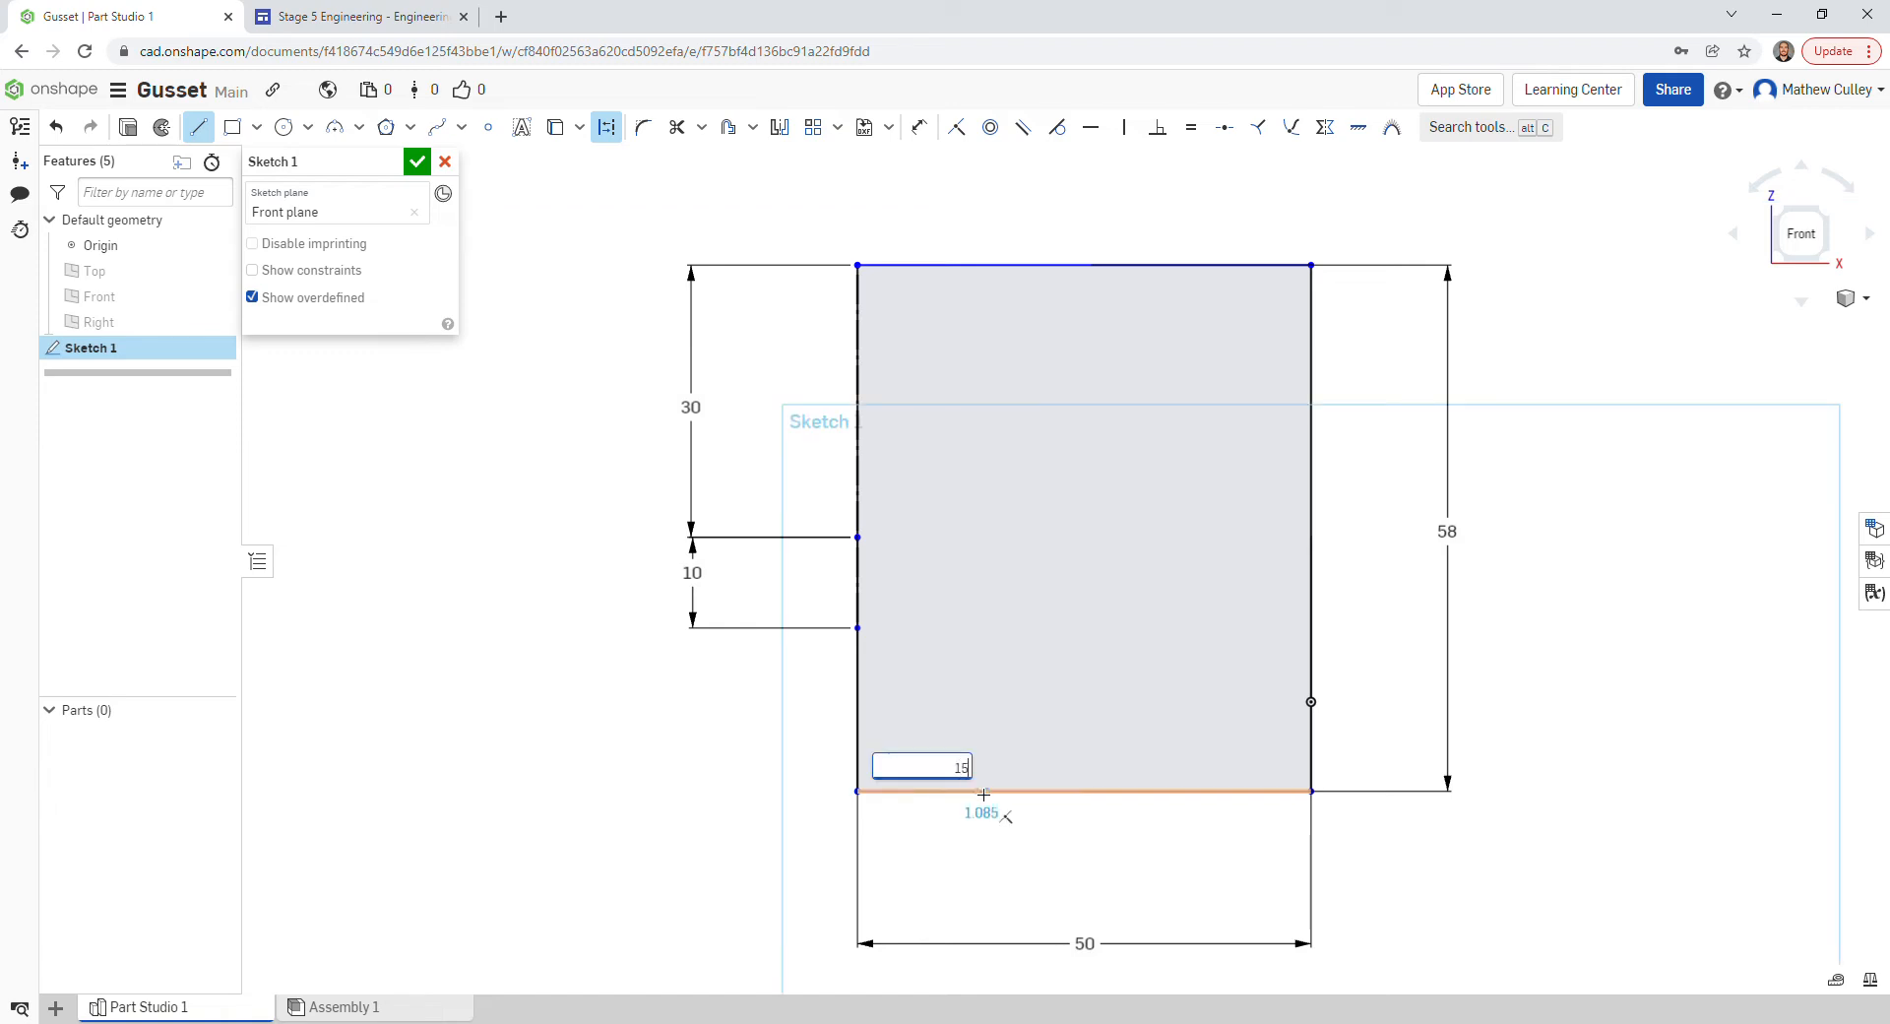
key("Return")
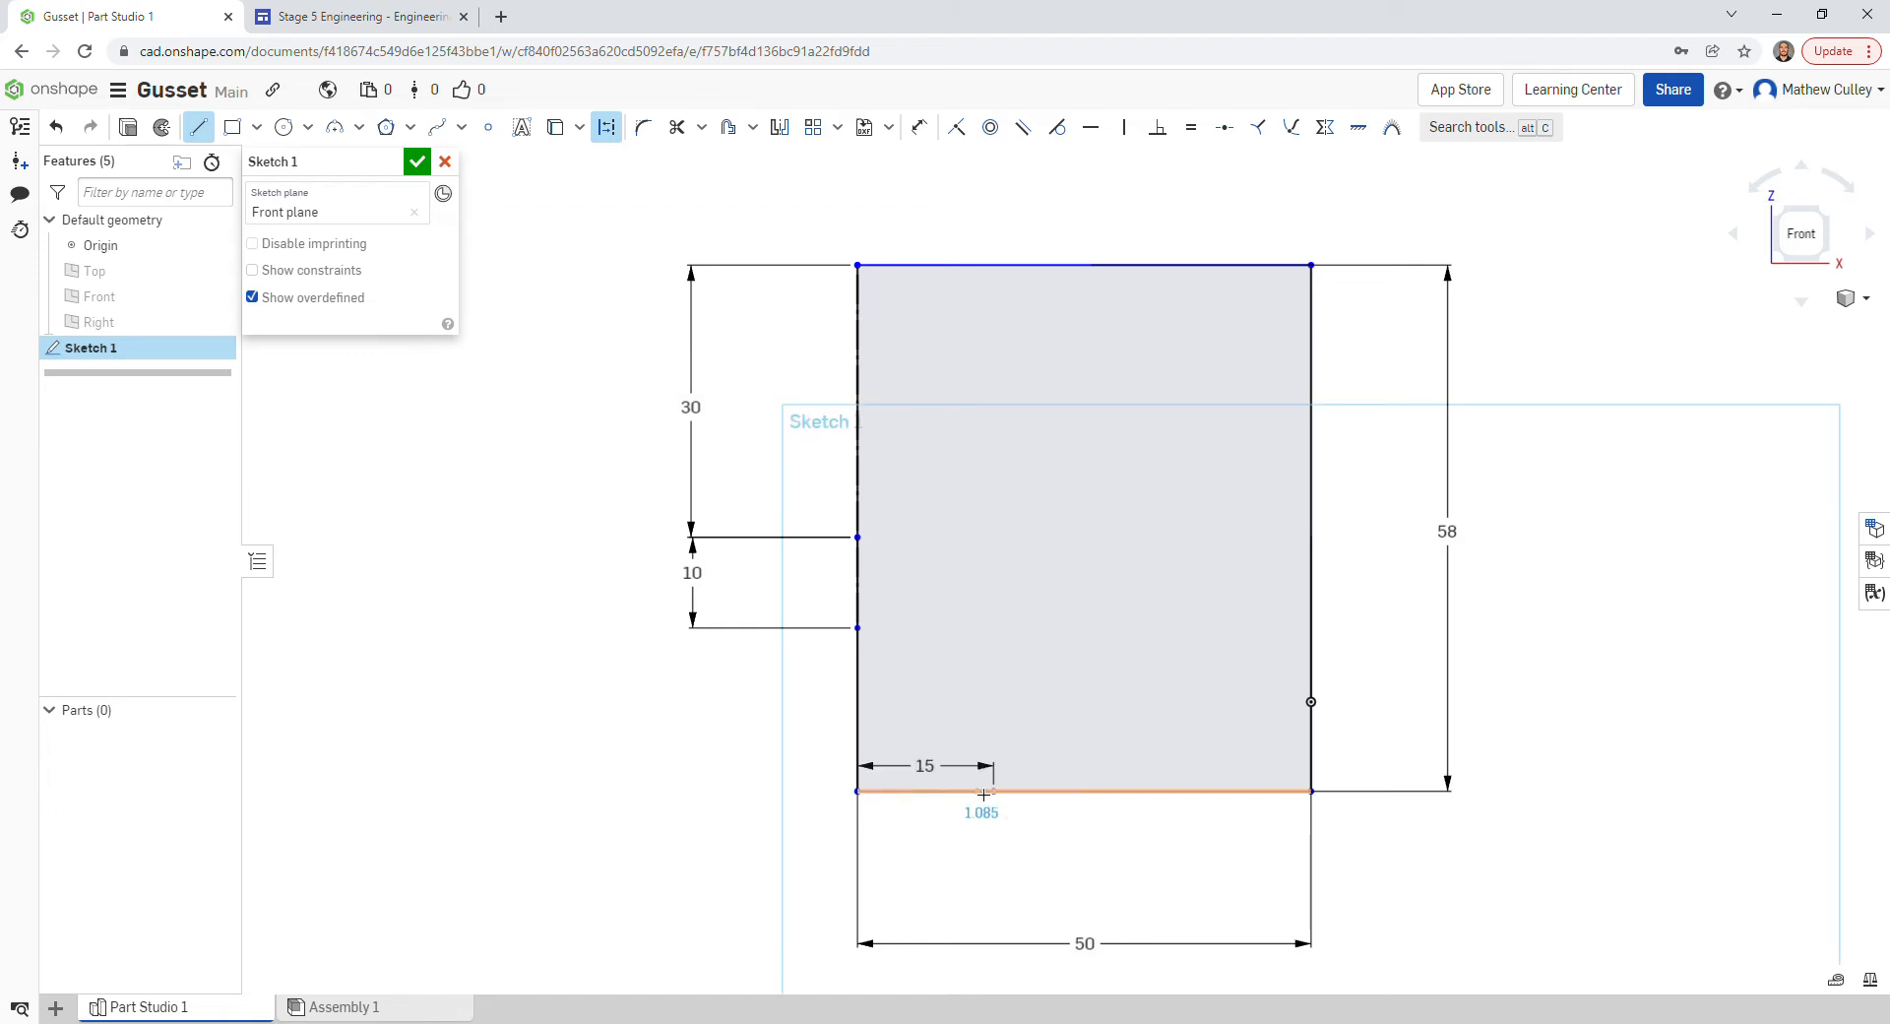
left_click(1083, 797)
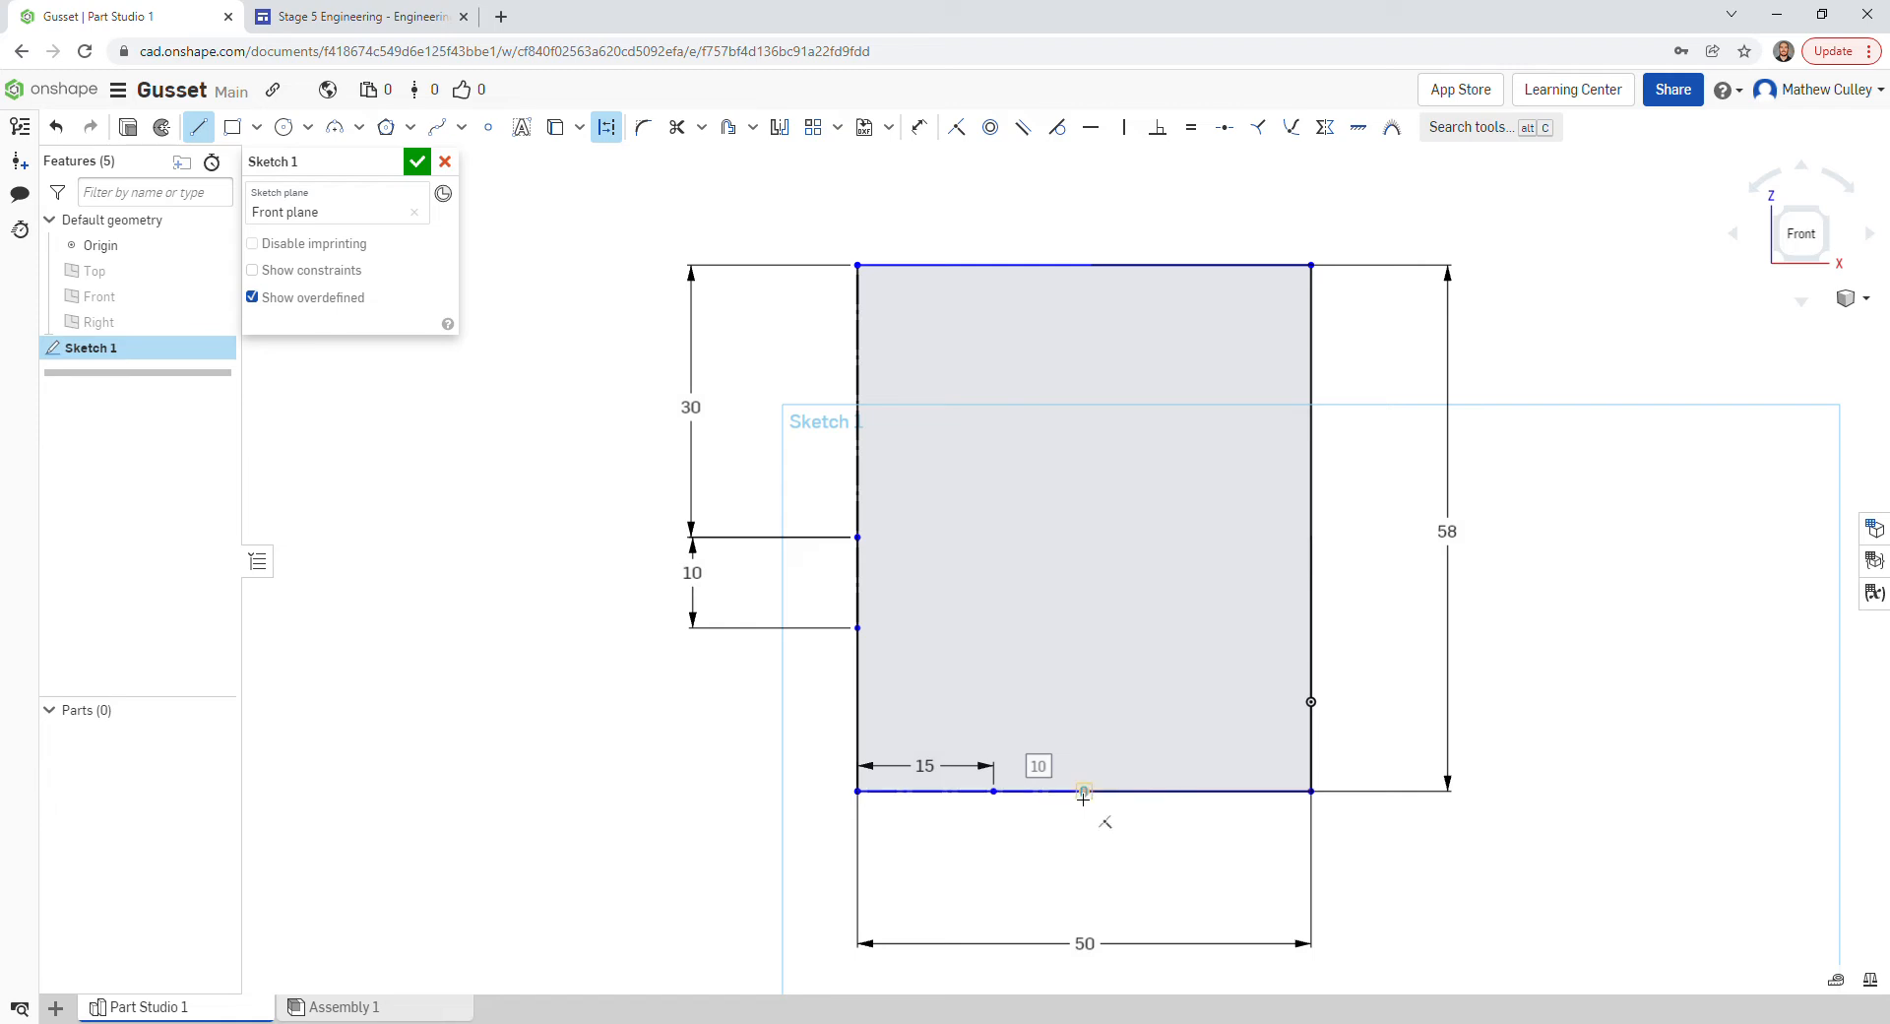
key("Escape")
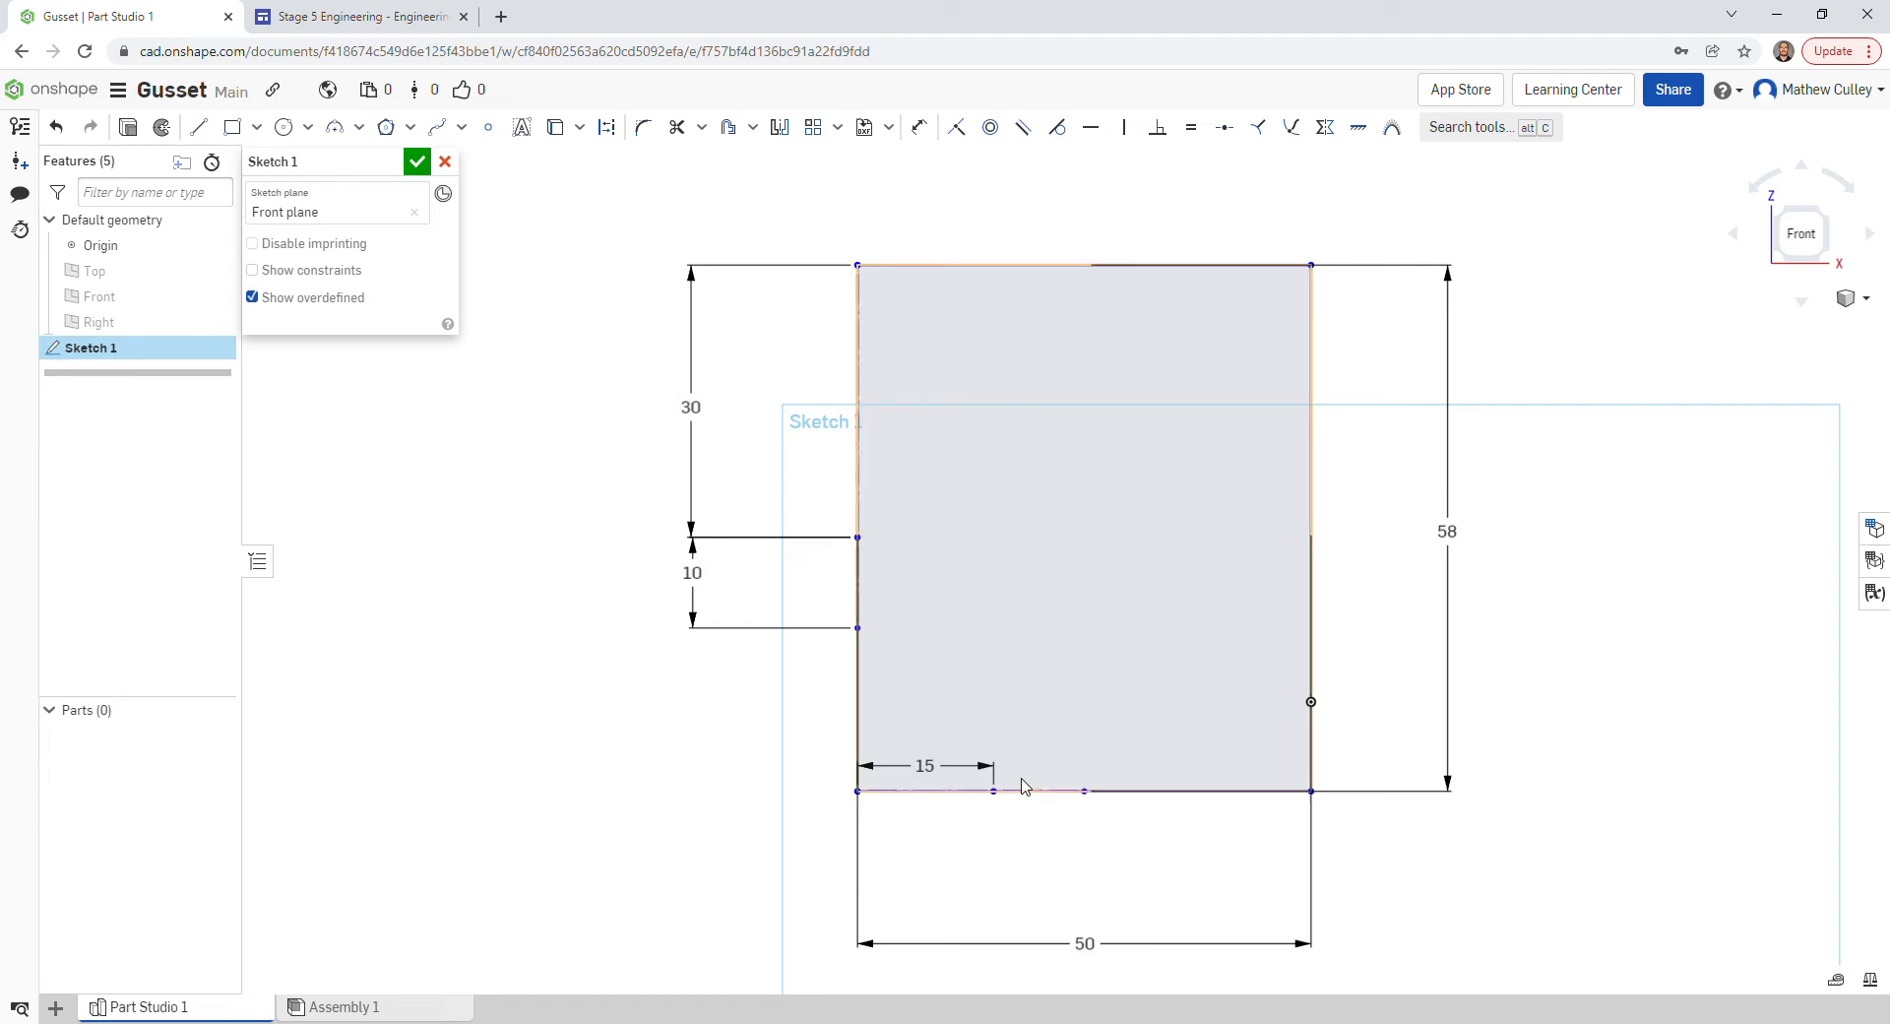
left_click(858, 729)
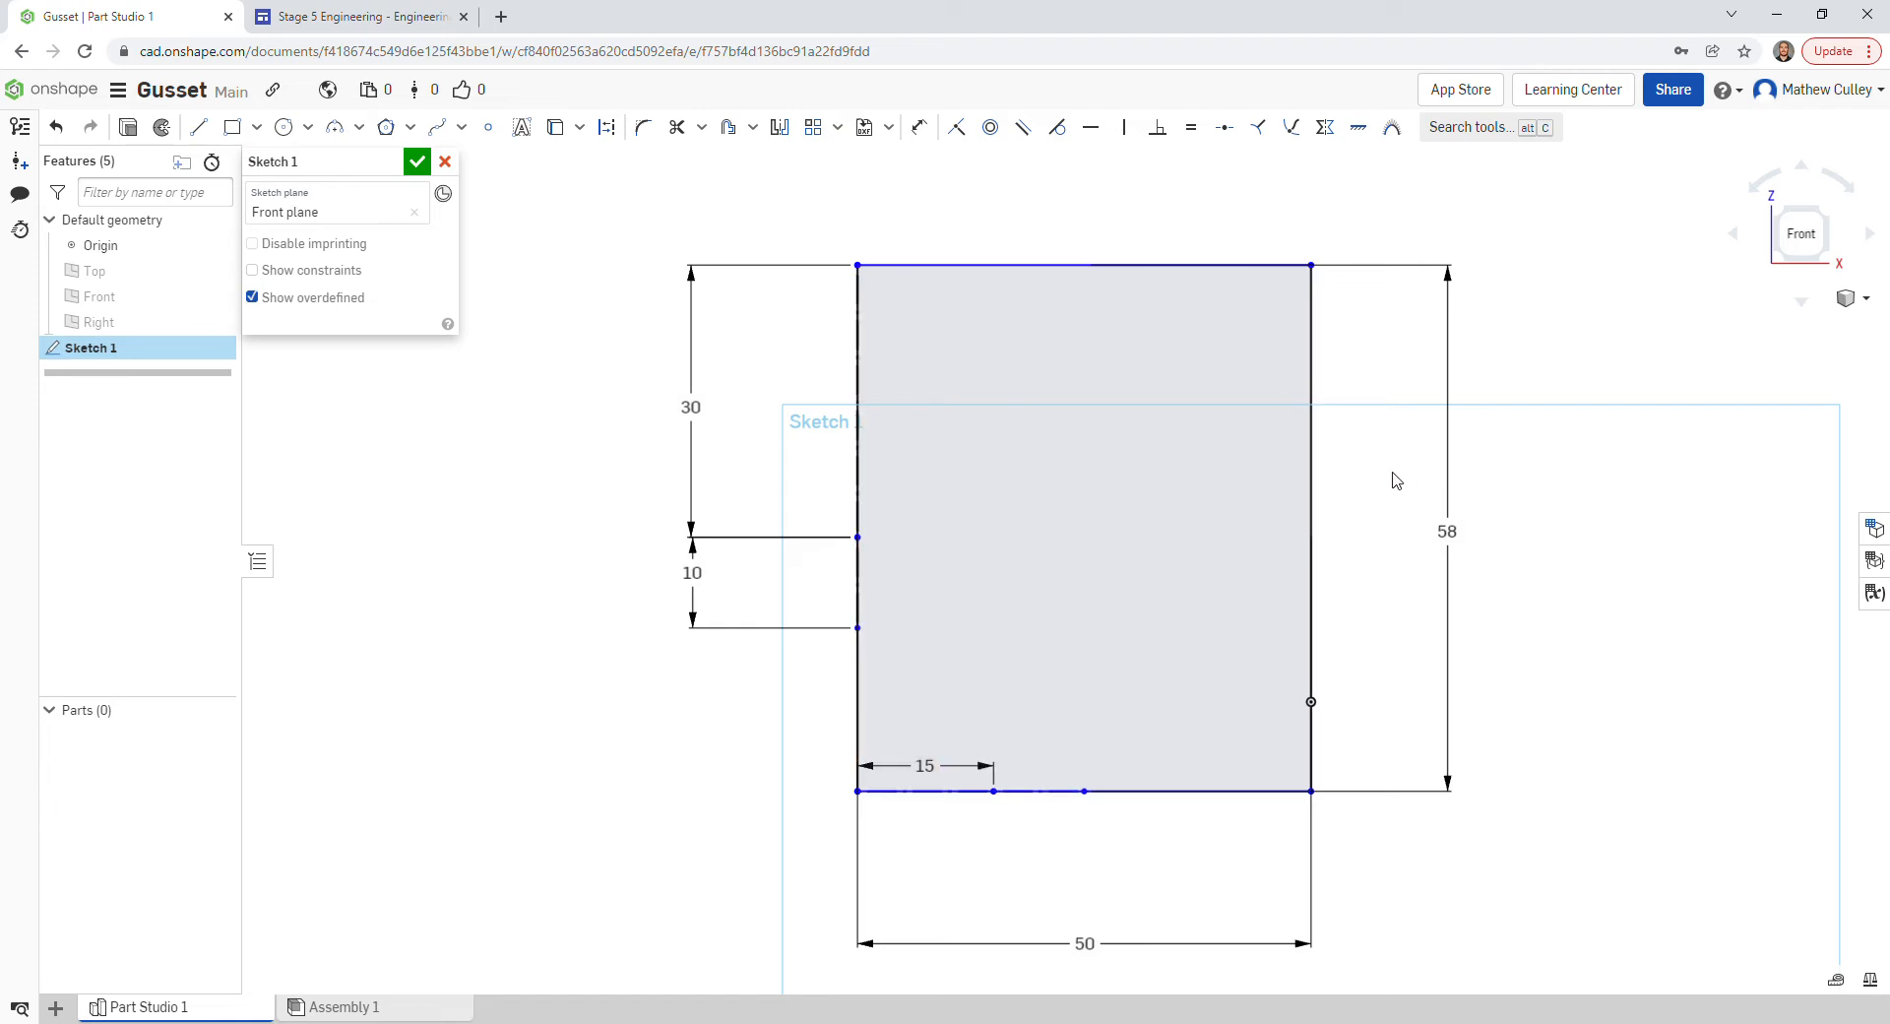
- Draw a 40 construction line down the right edge and move its dimension further right
key("l")
key("q")
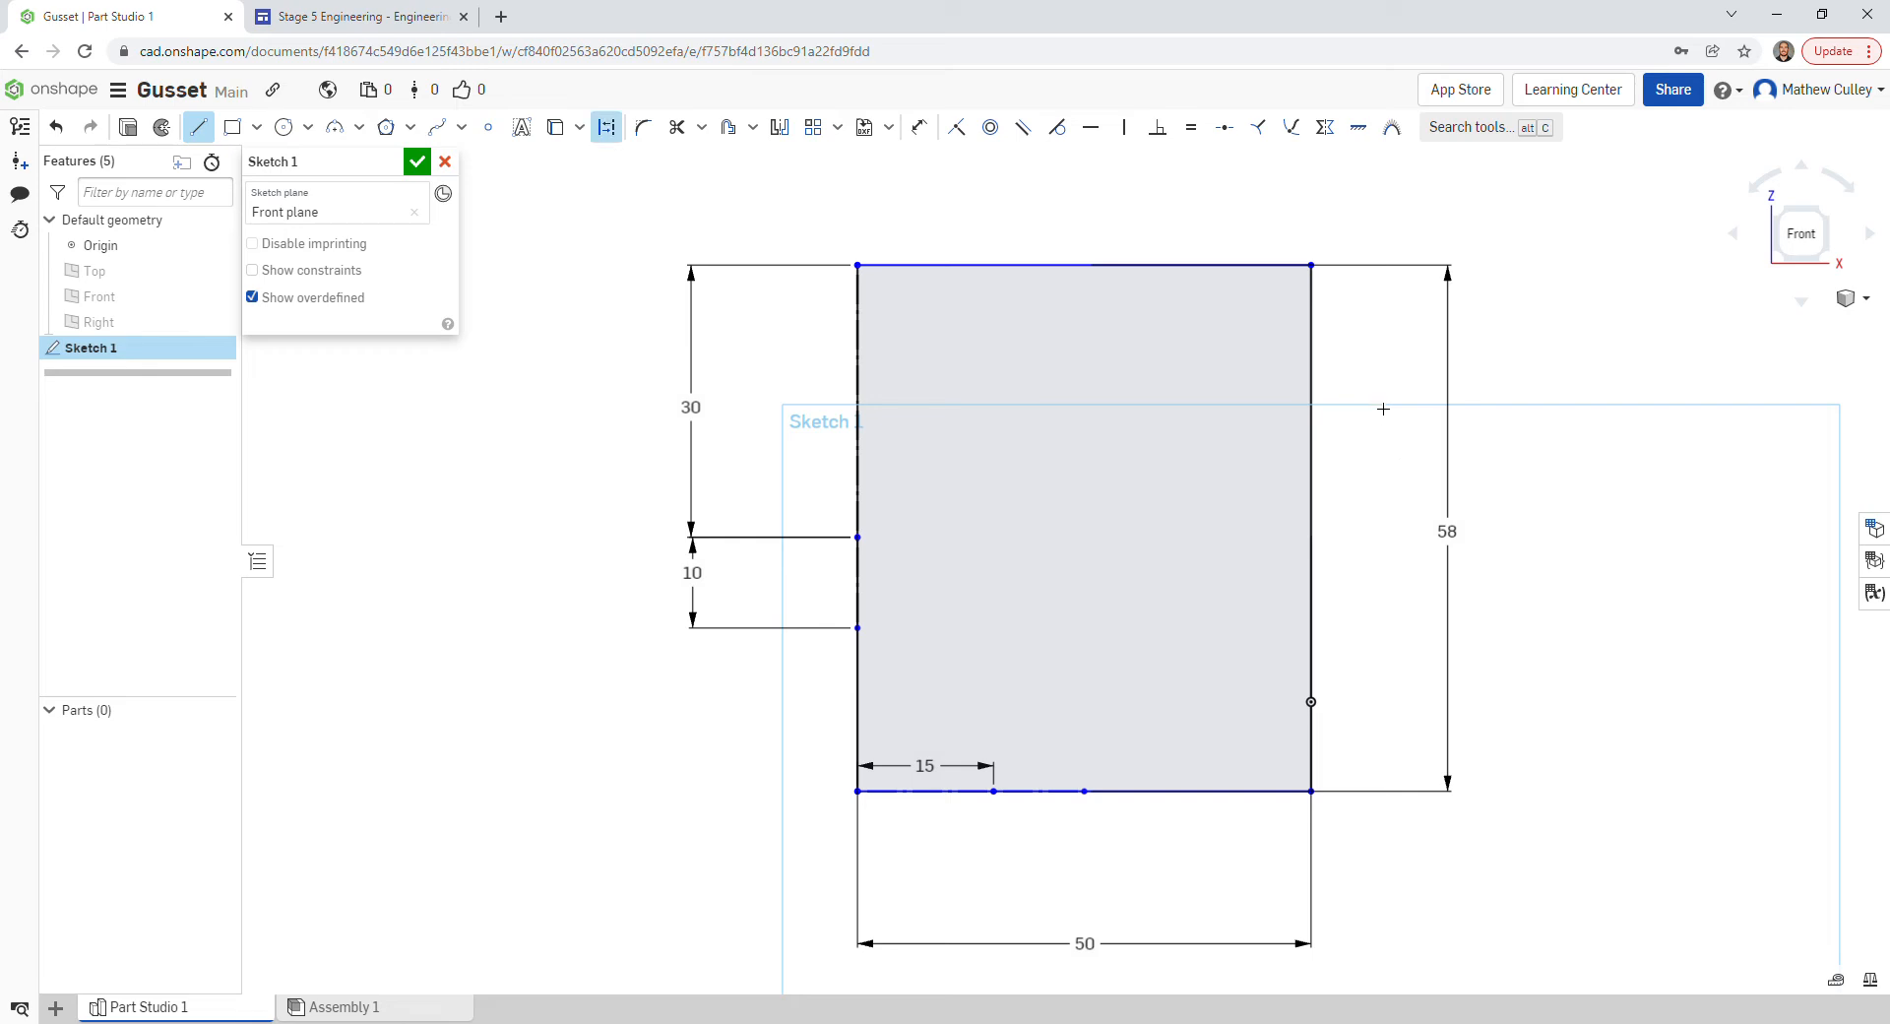
left_click(1312, 265)
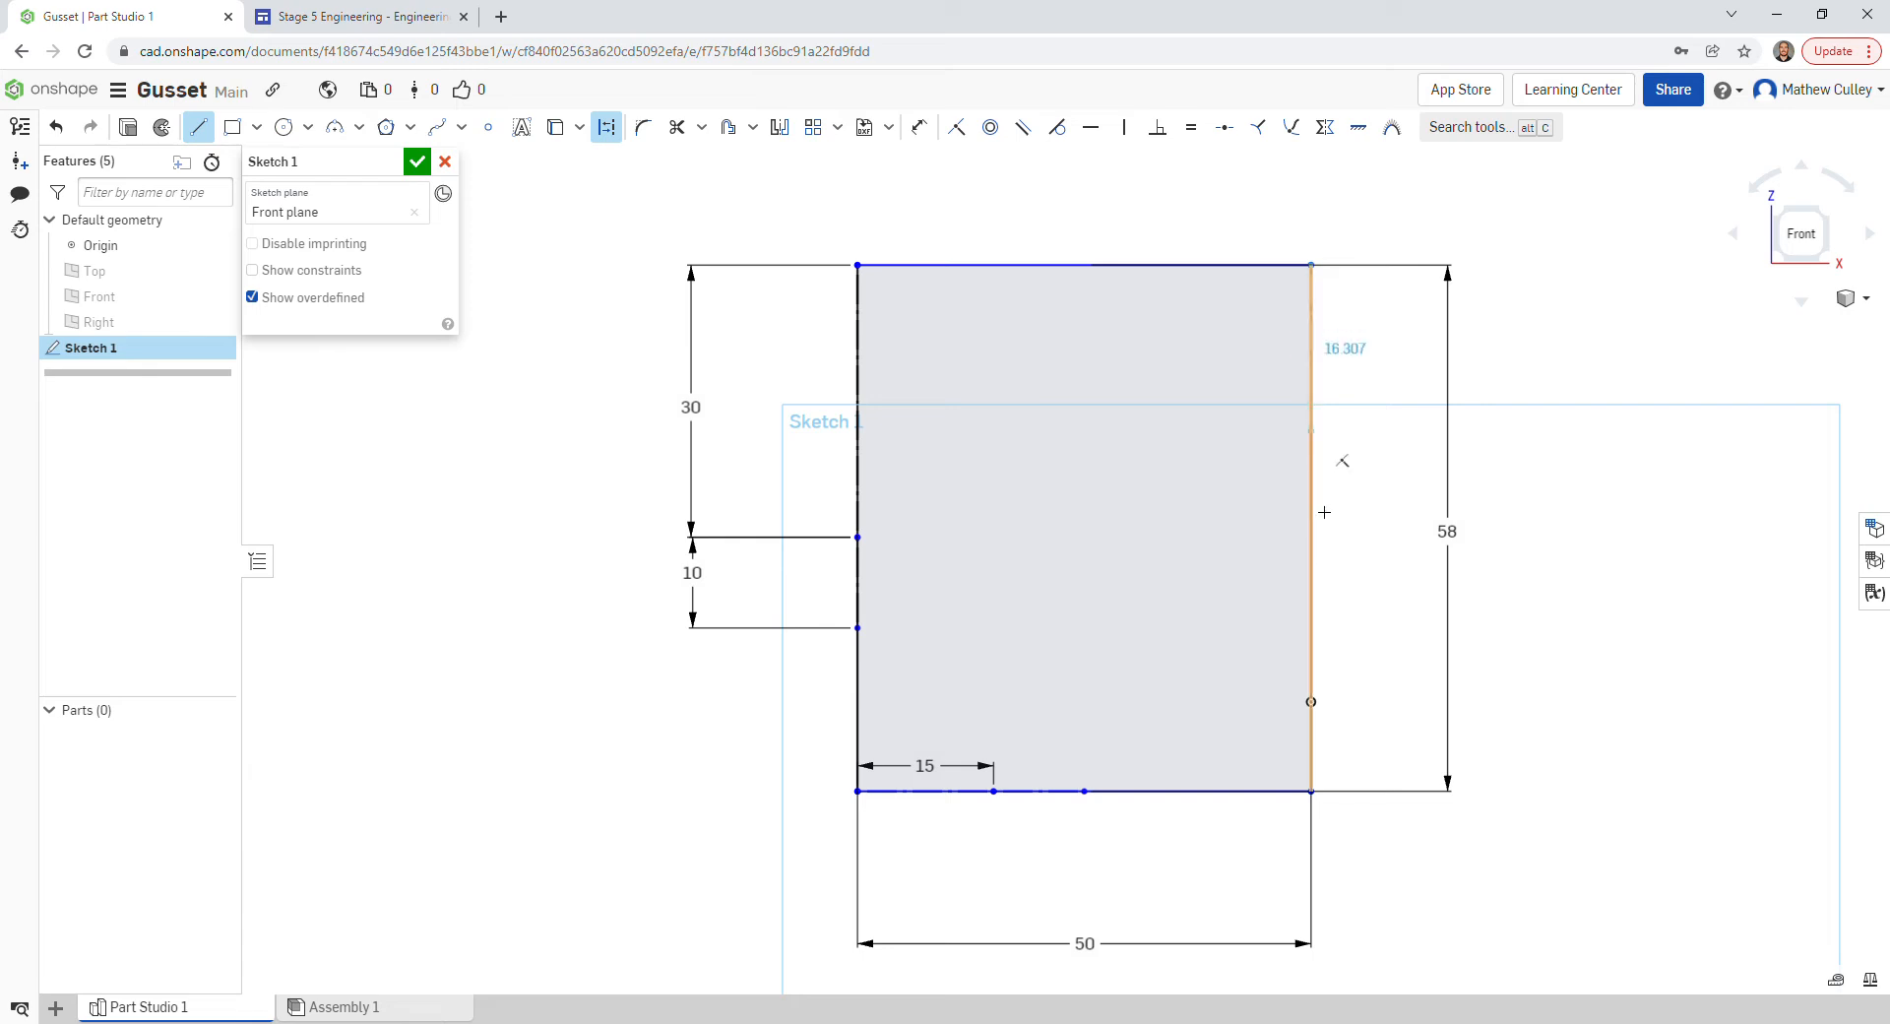
left_click(1316, 569)
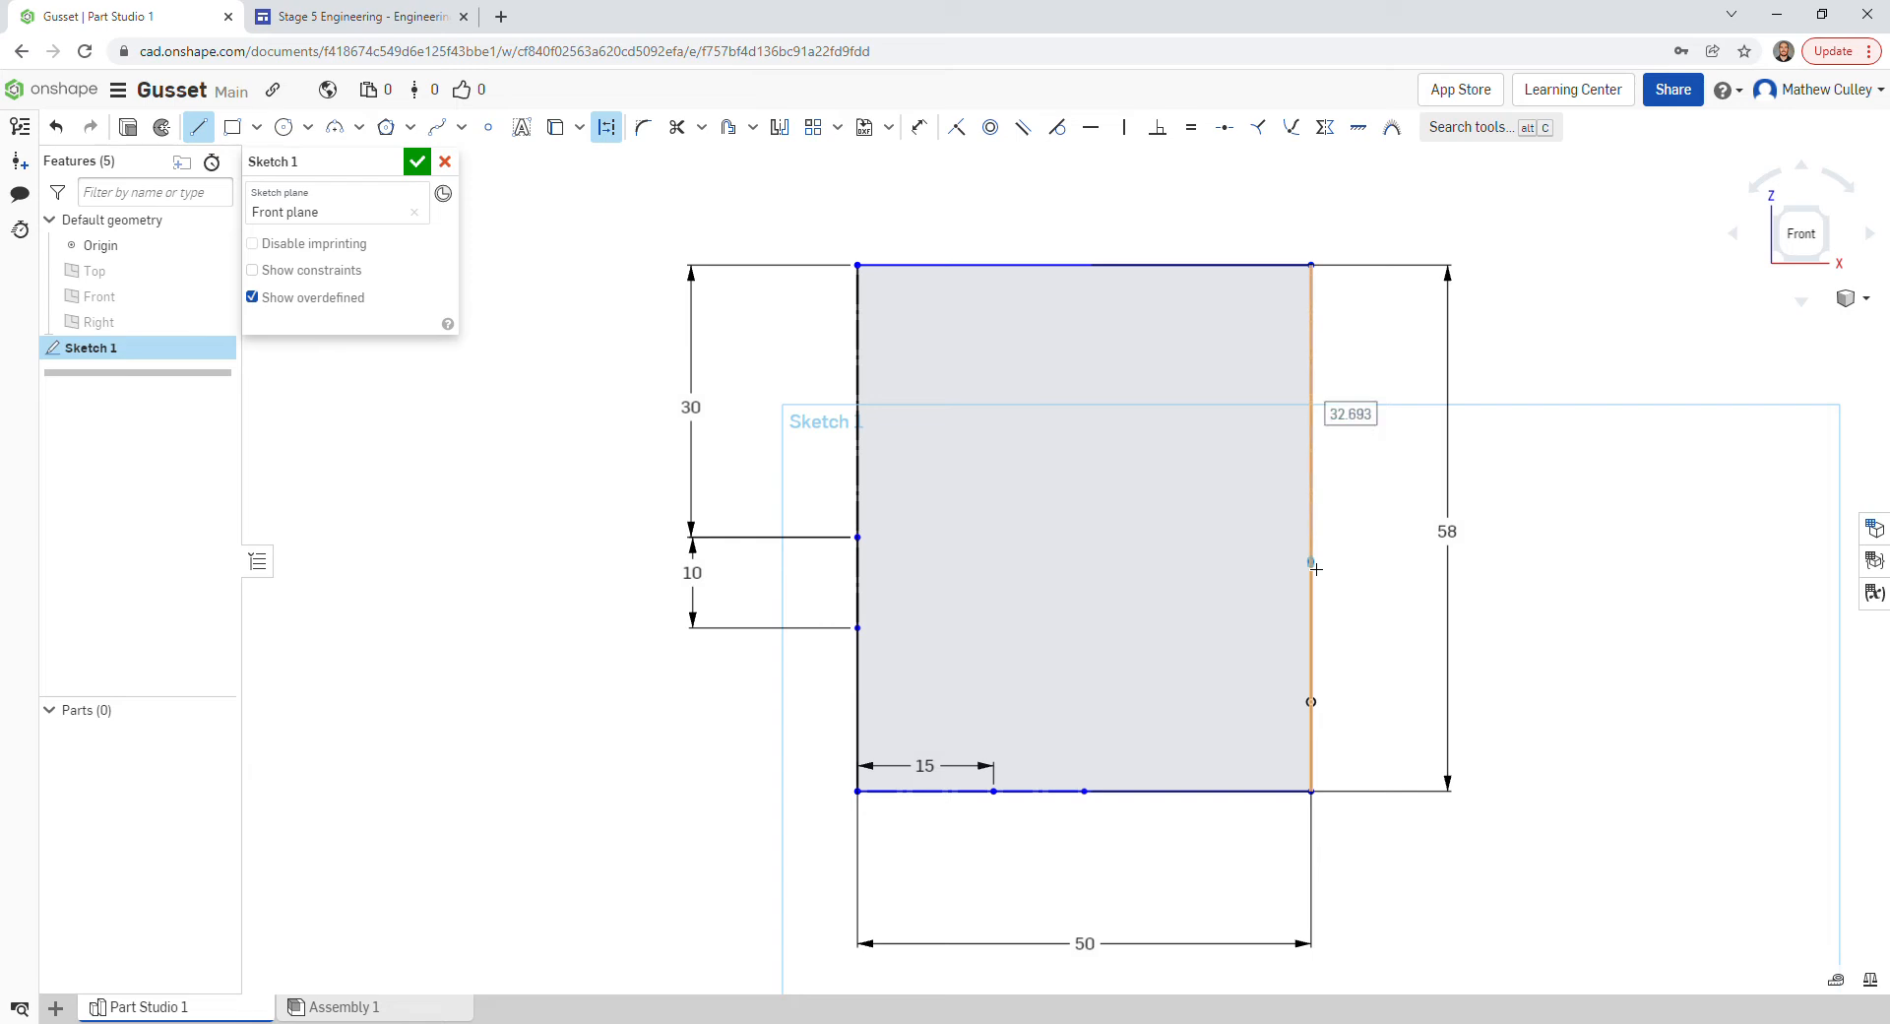
type("40")
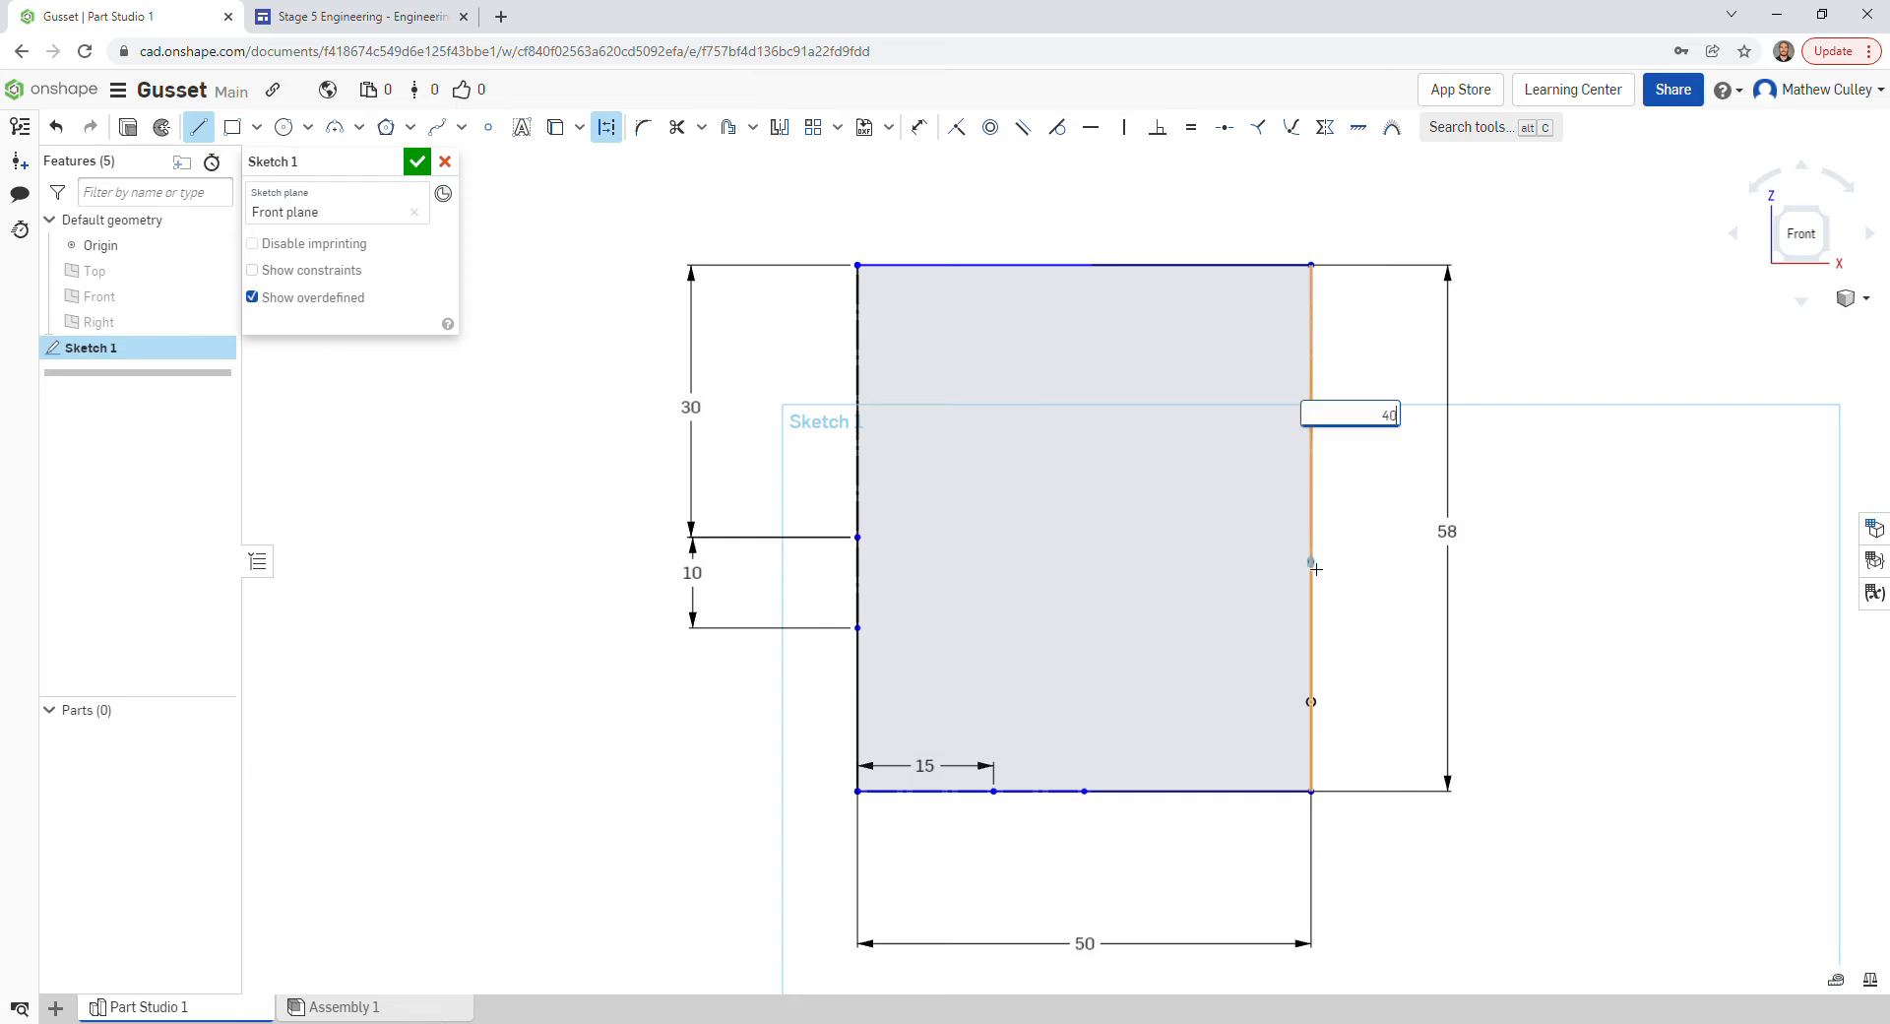
key("Return")
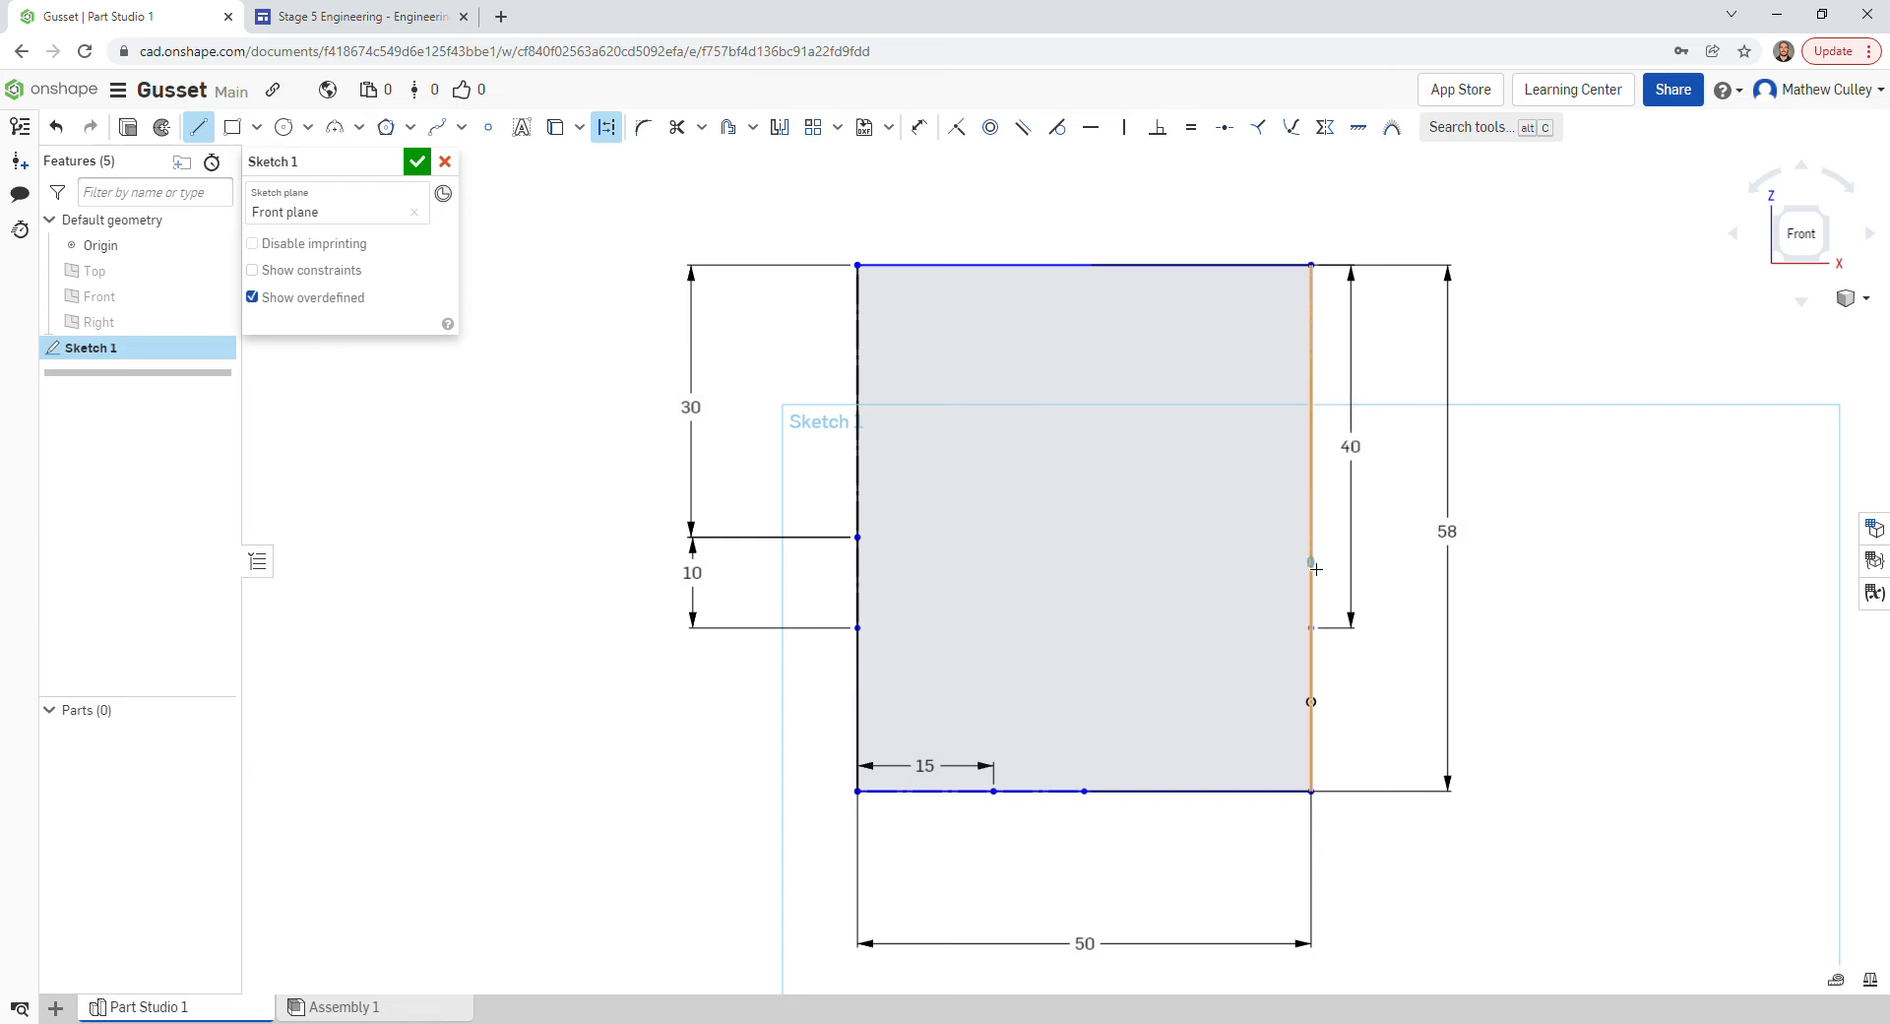
key("Escape")
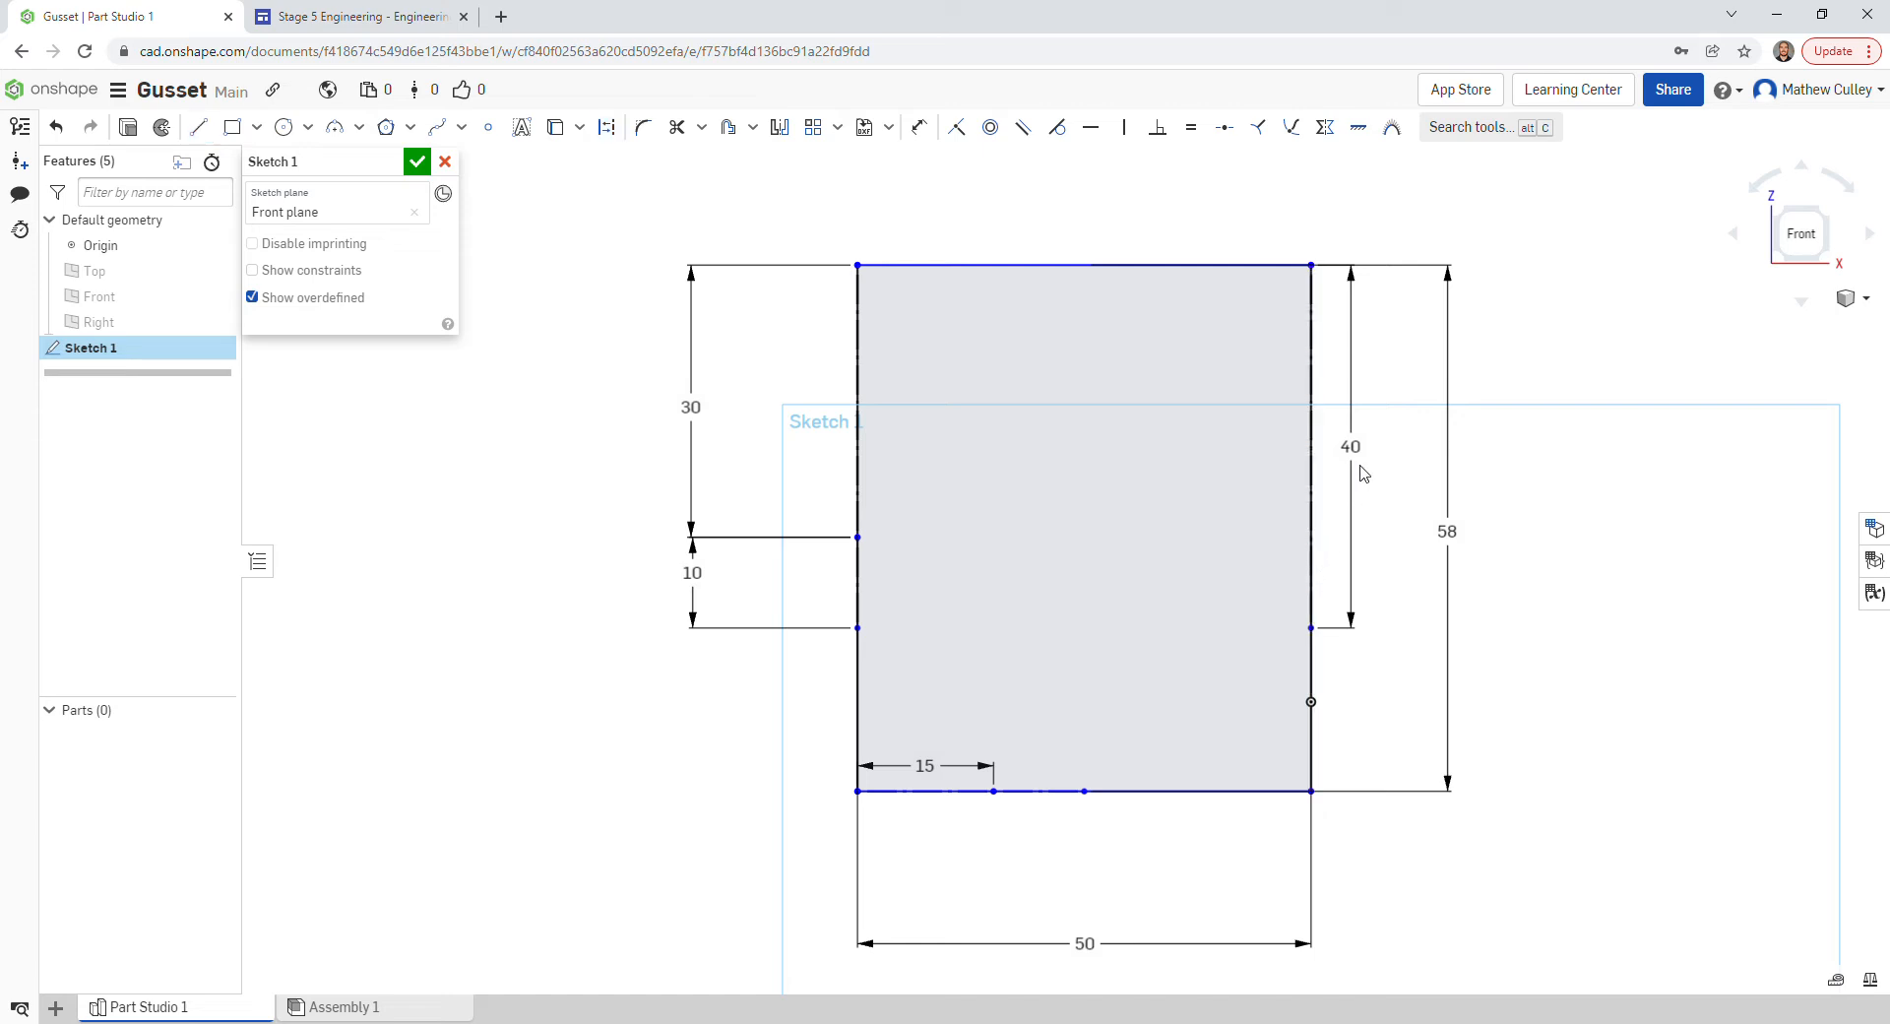
left_click_drag(1350, 446, 1397, 448)
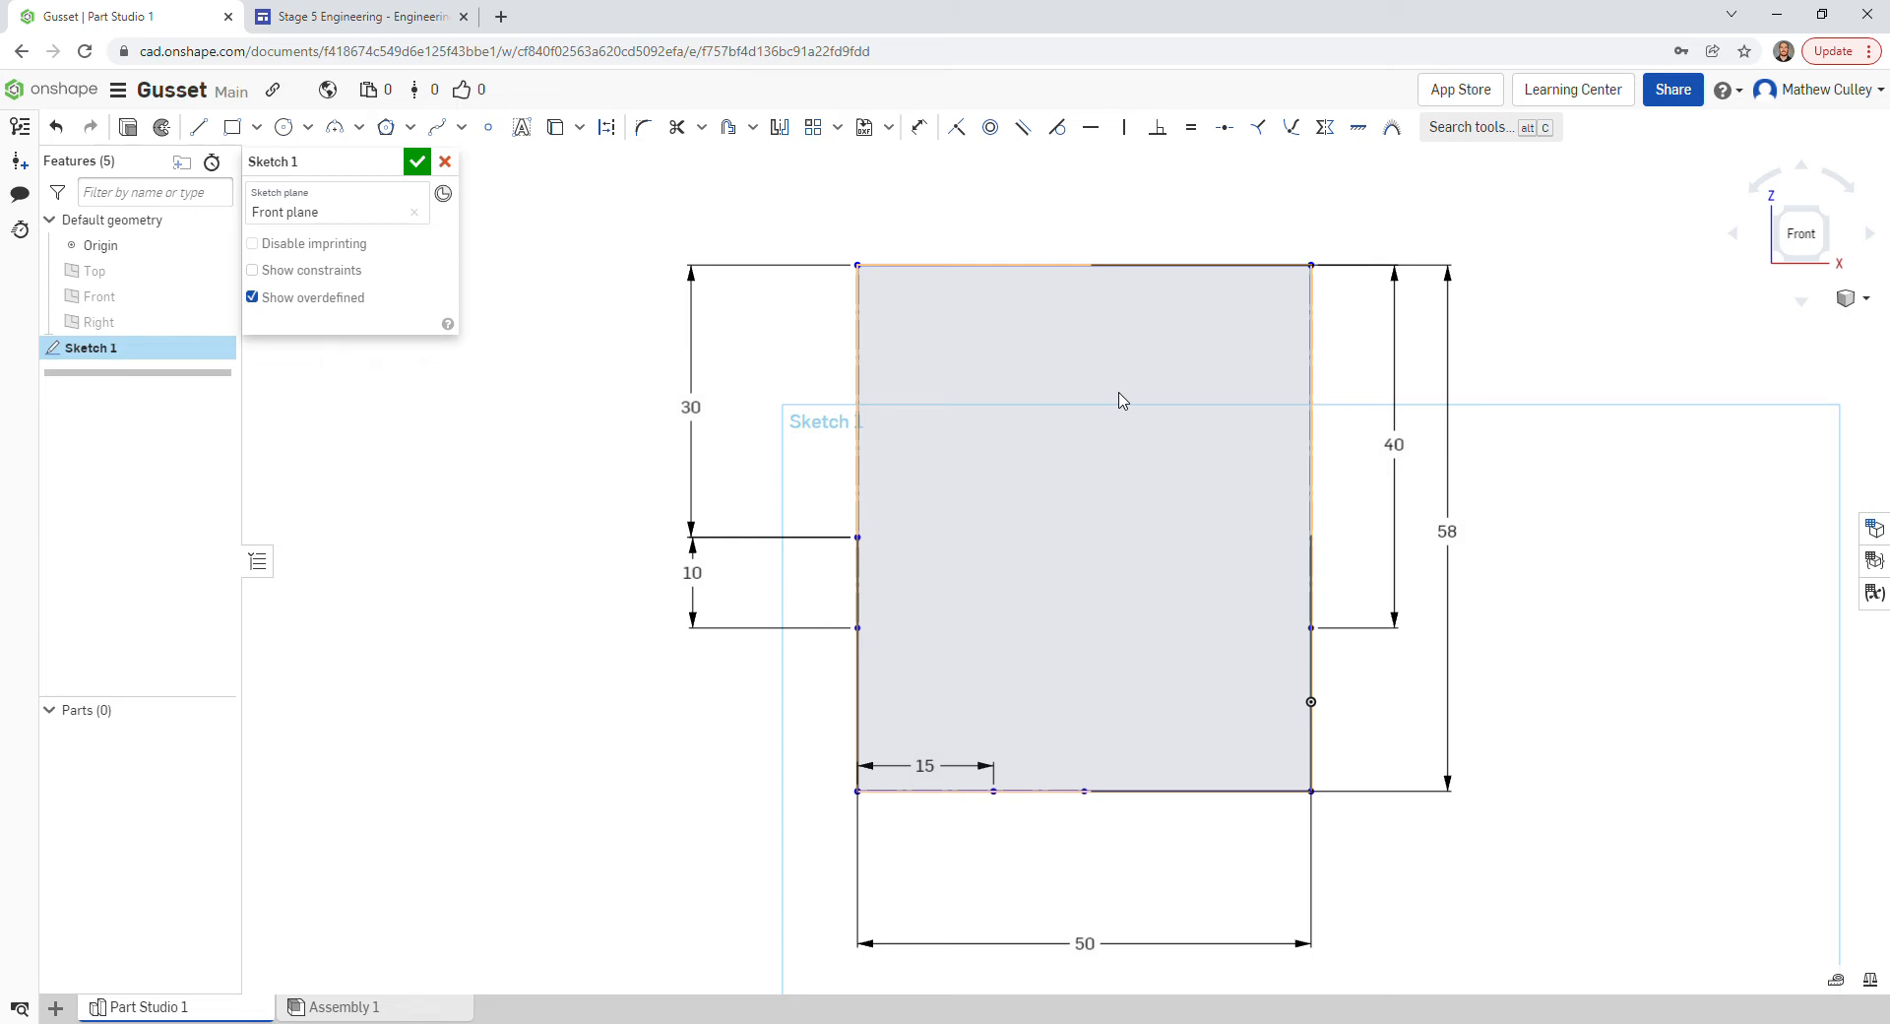
key("l")
key("q")
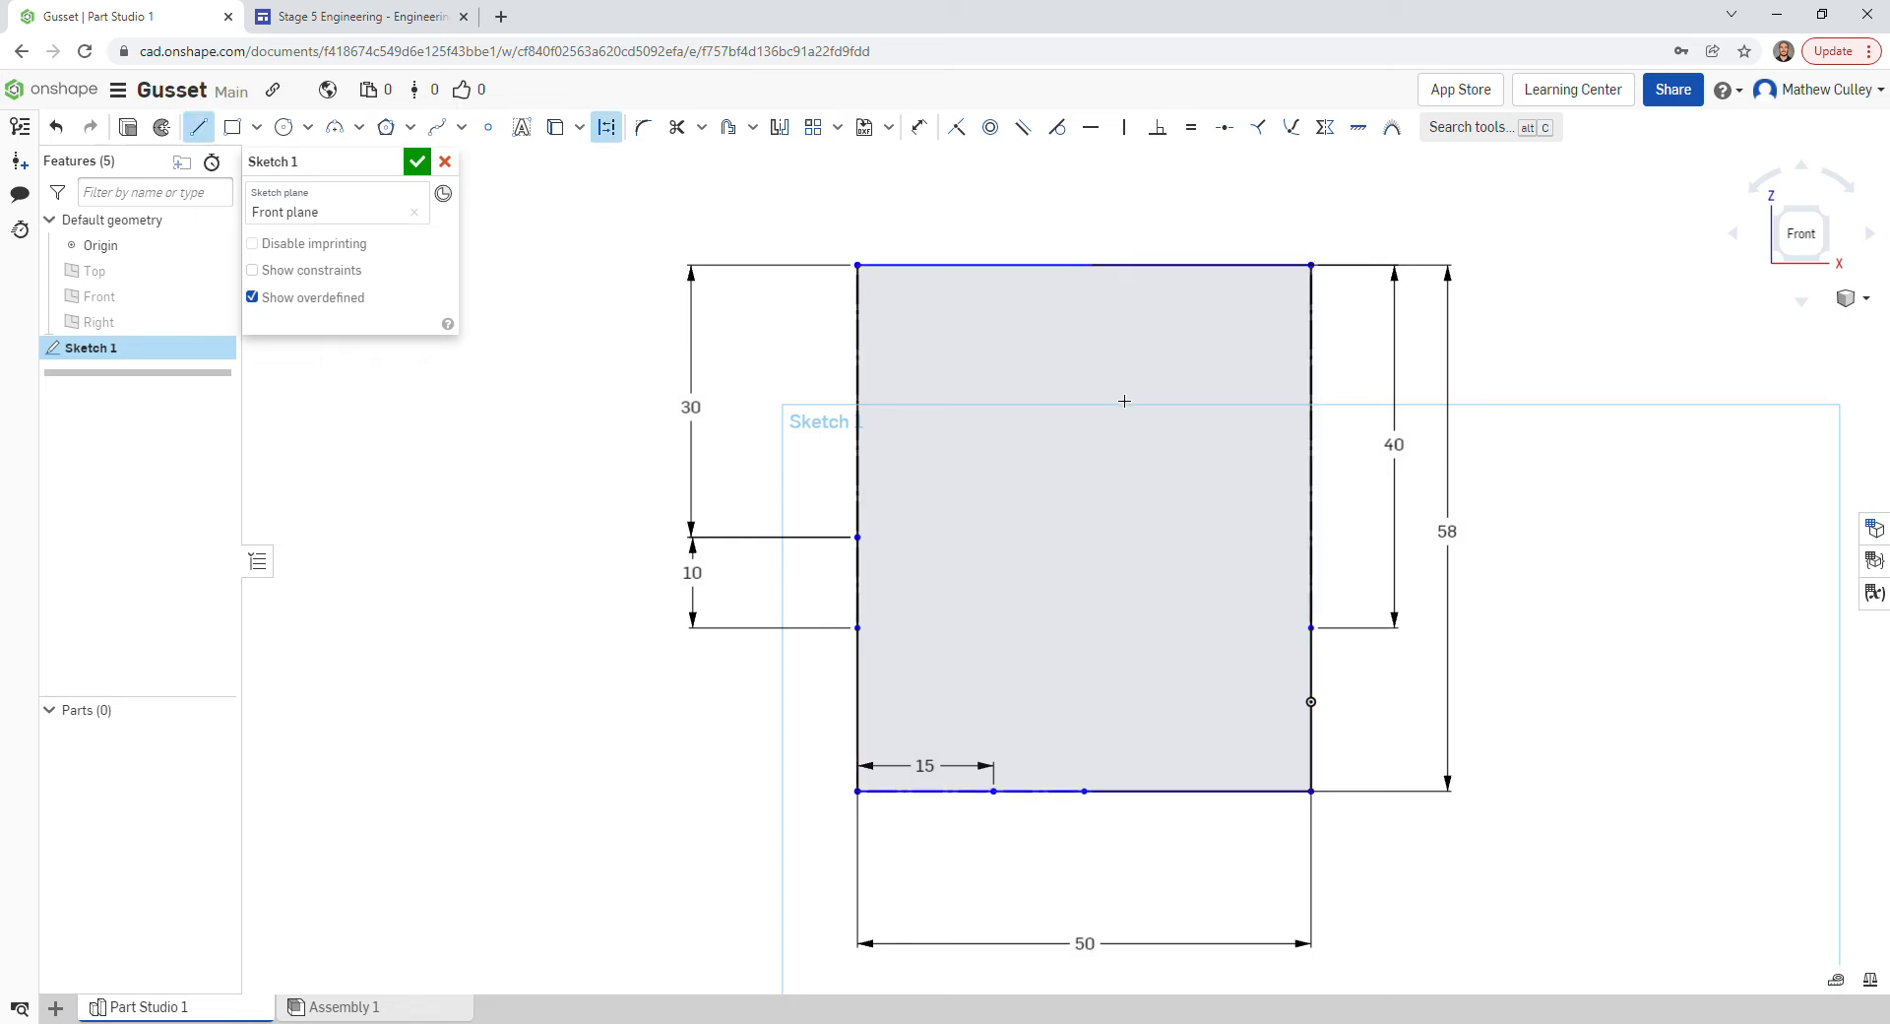
- Draw a 30 construction line left along the top edge, then a vertical one down to the bottom edge
left_click(1312, 265)
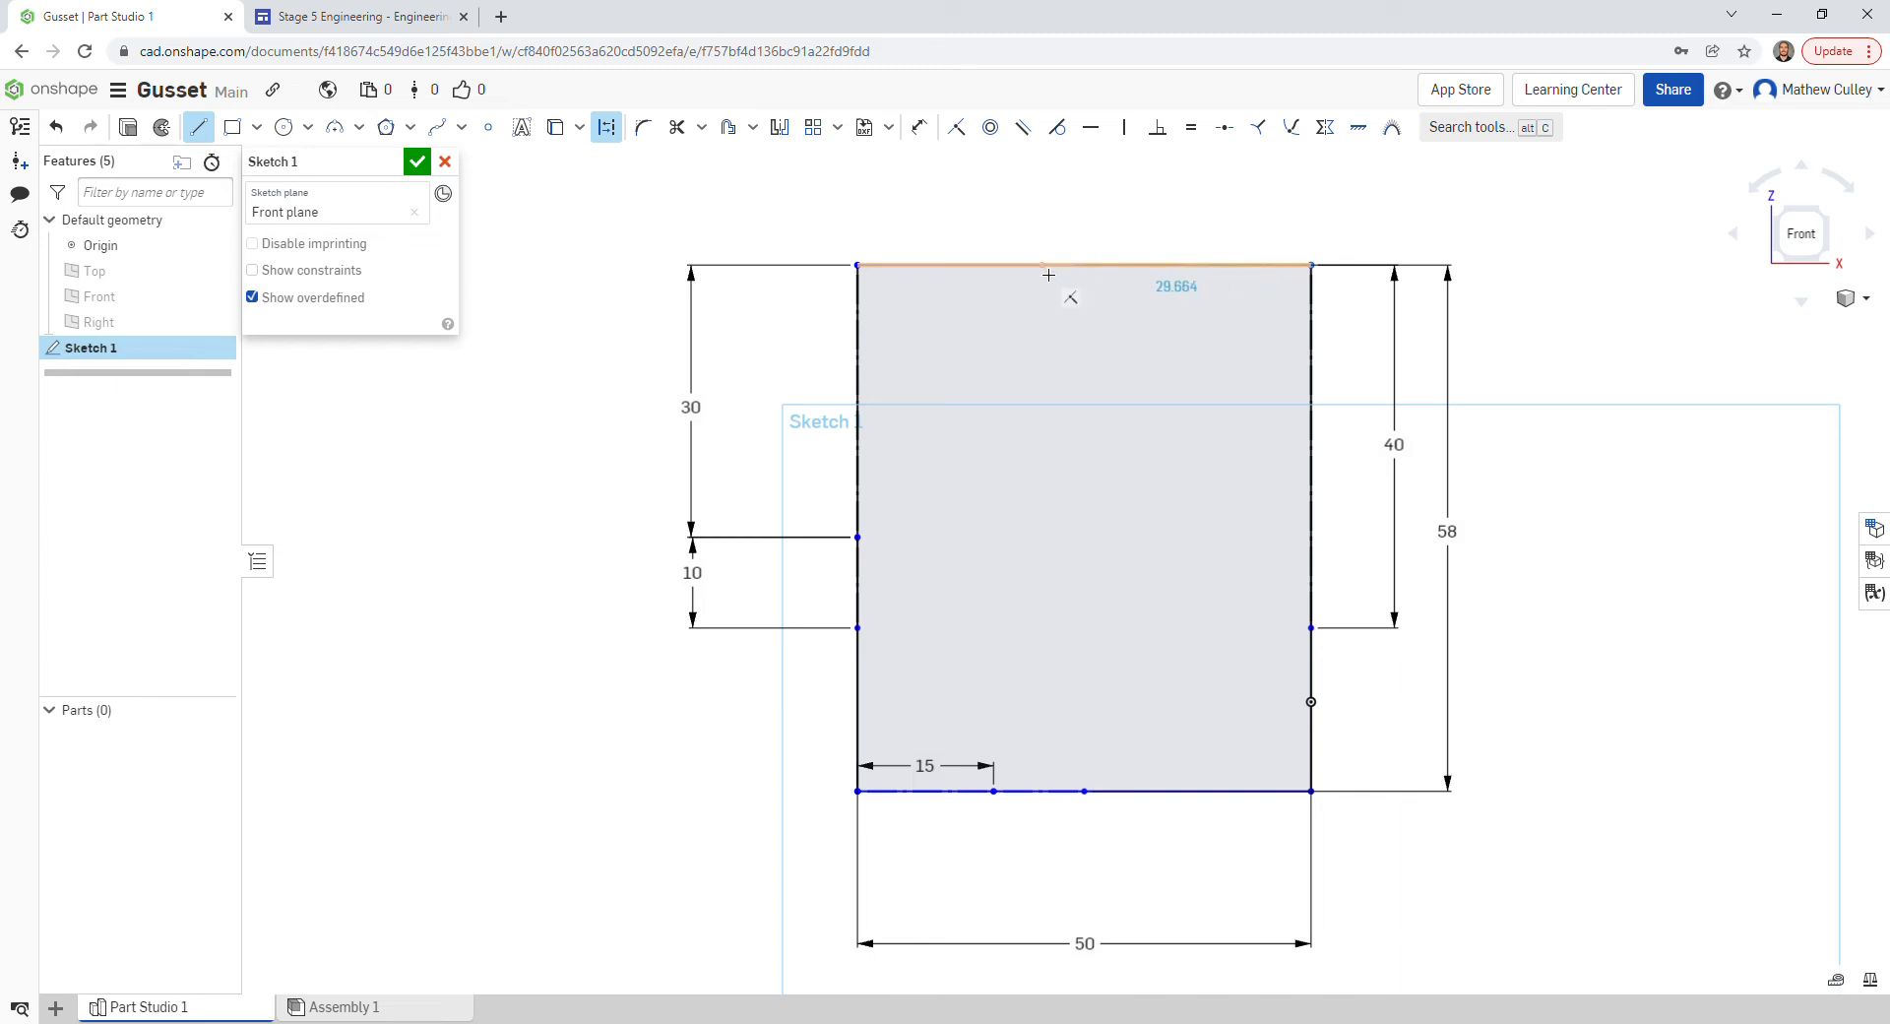
left_click(1043, 275)
type("30")
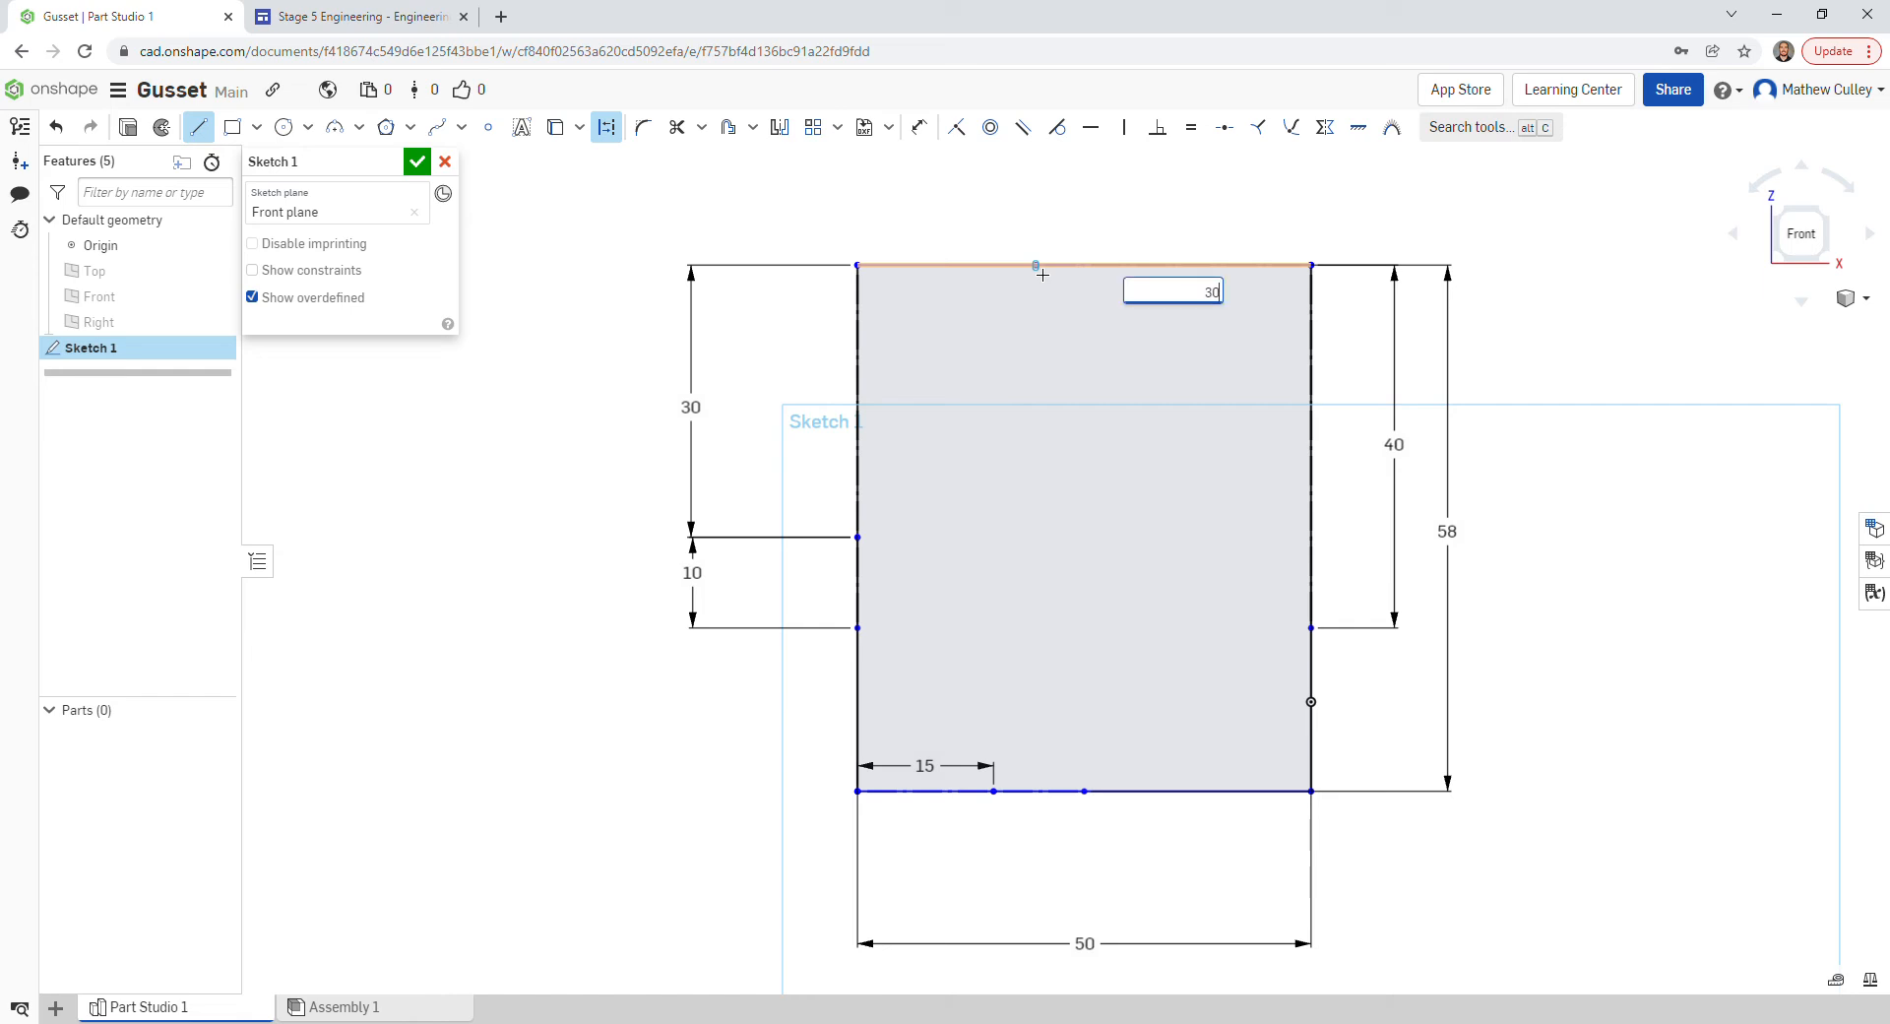
key("Return")
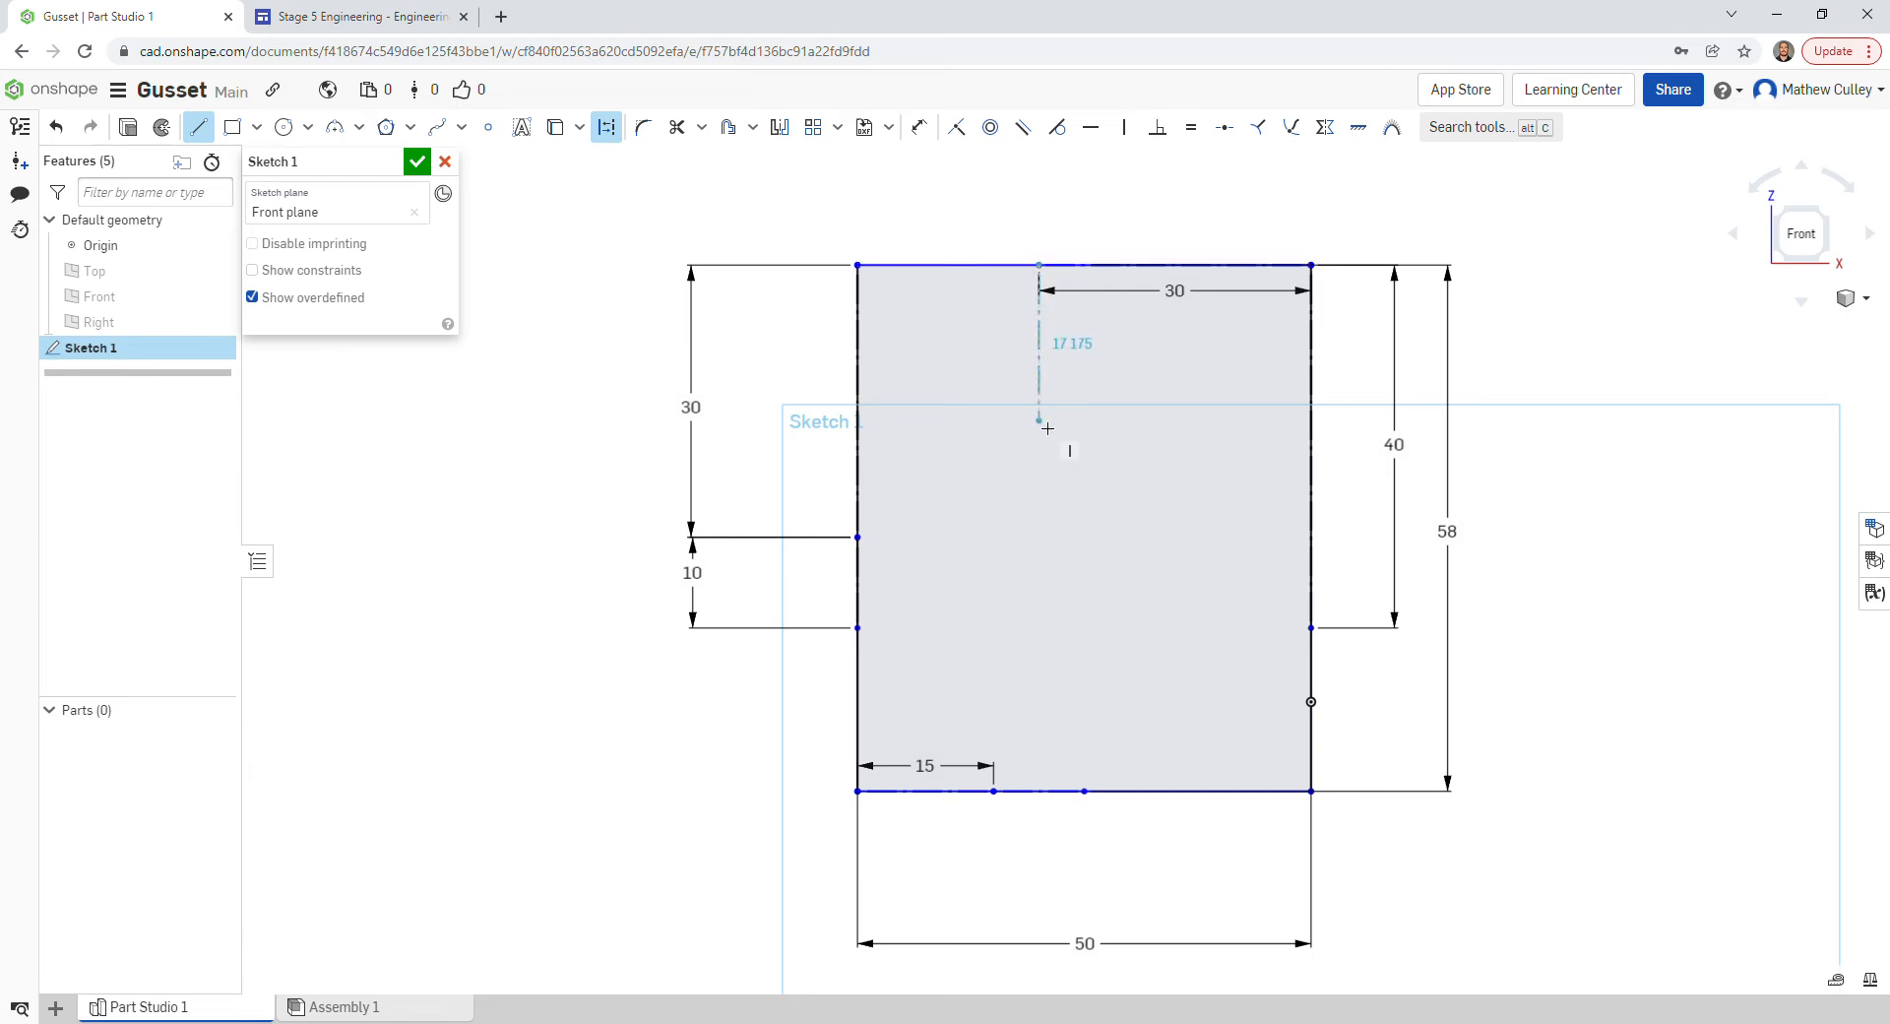
scroll(1047, 428, "up", 6)
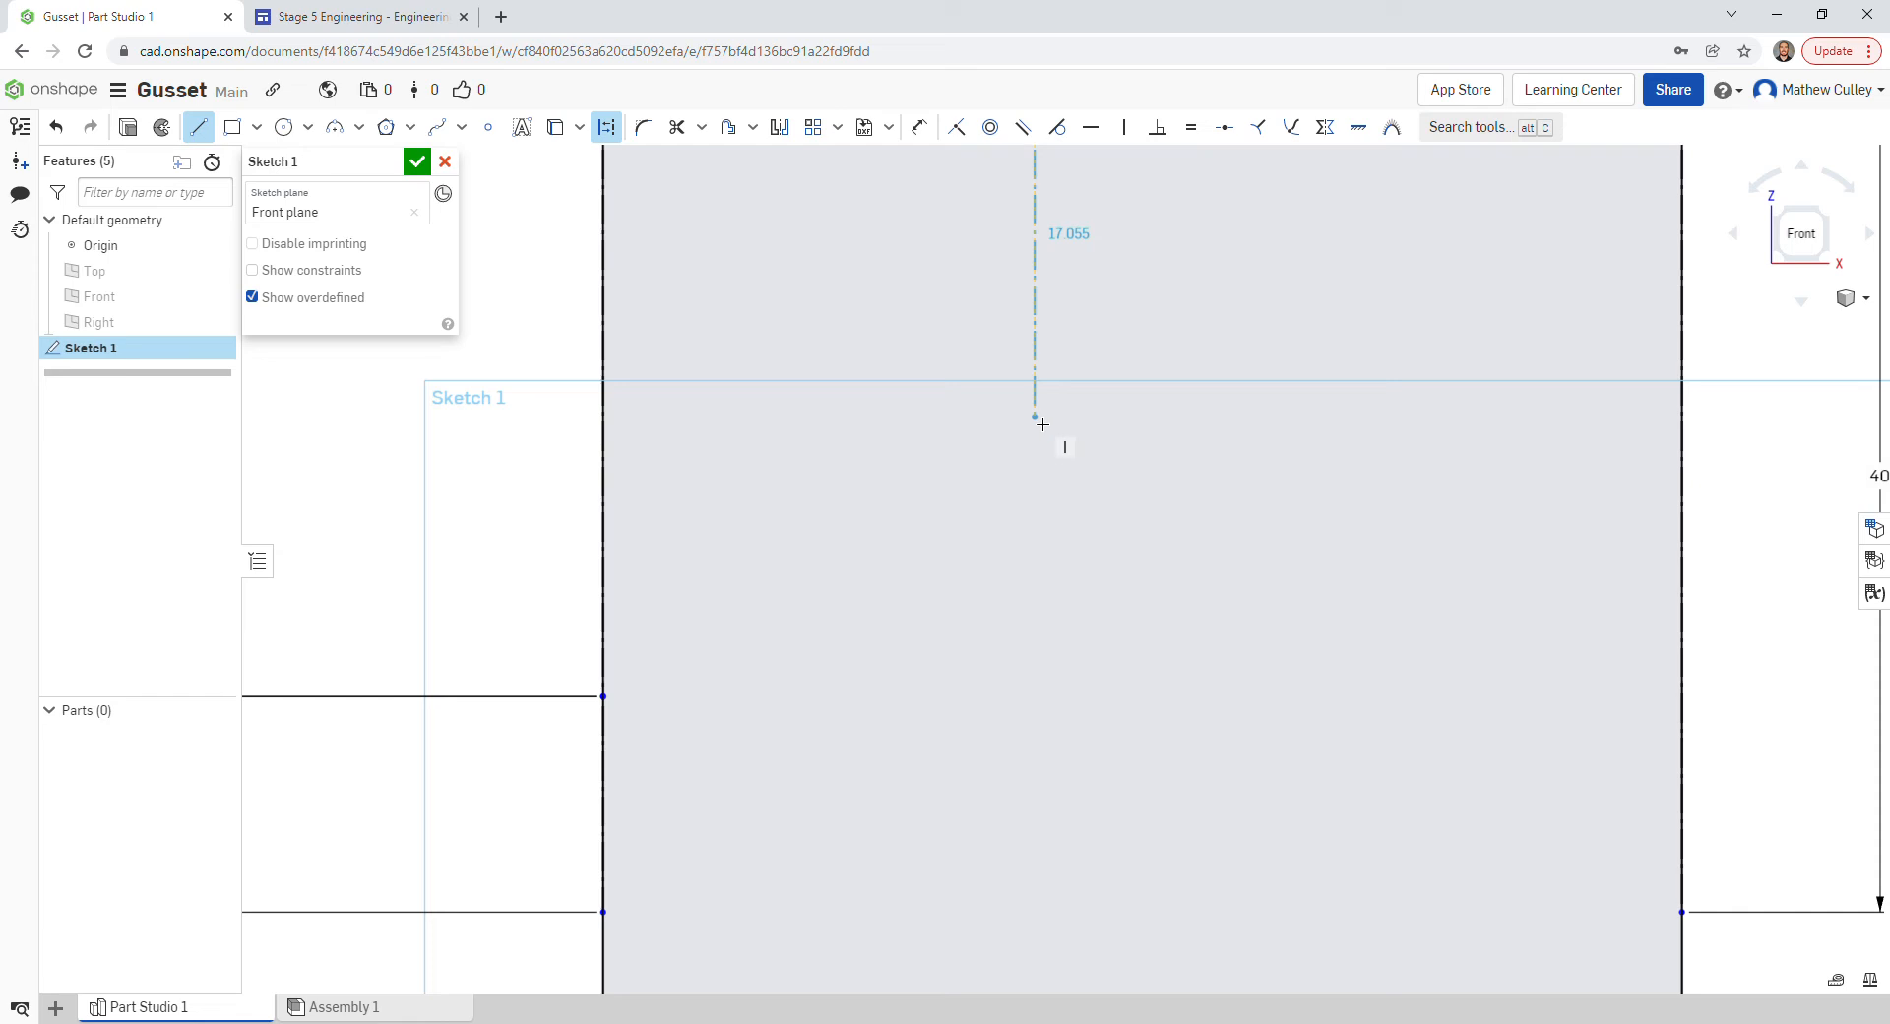
key("f")
scroll(1042, 428, "down", 1)
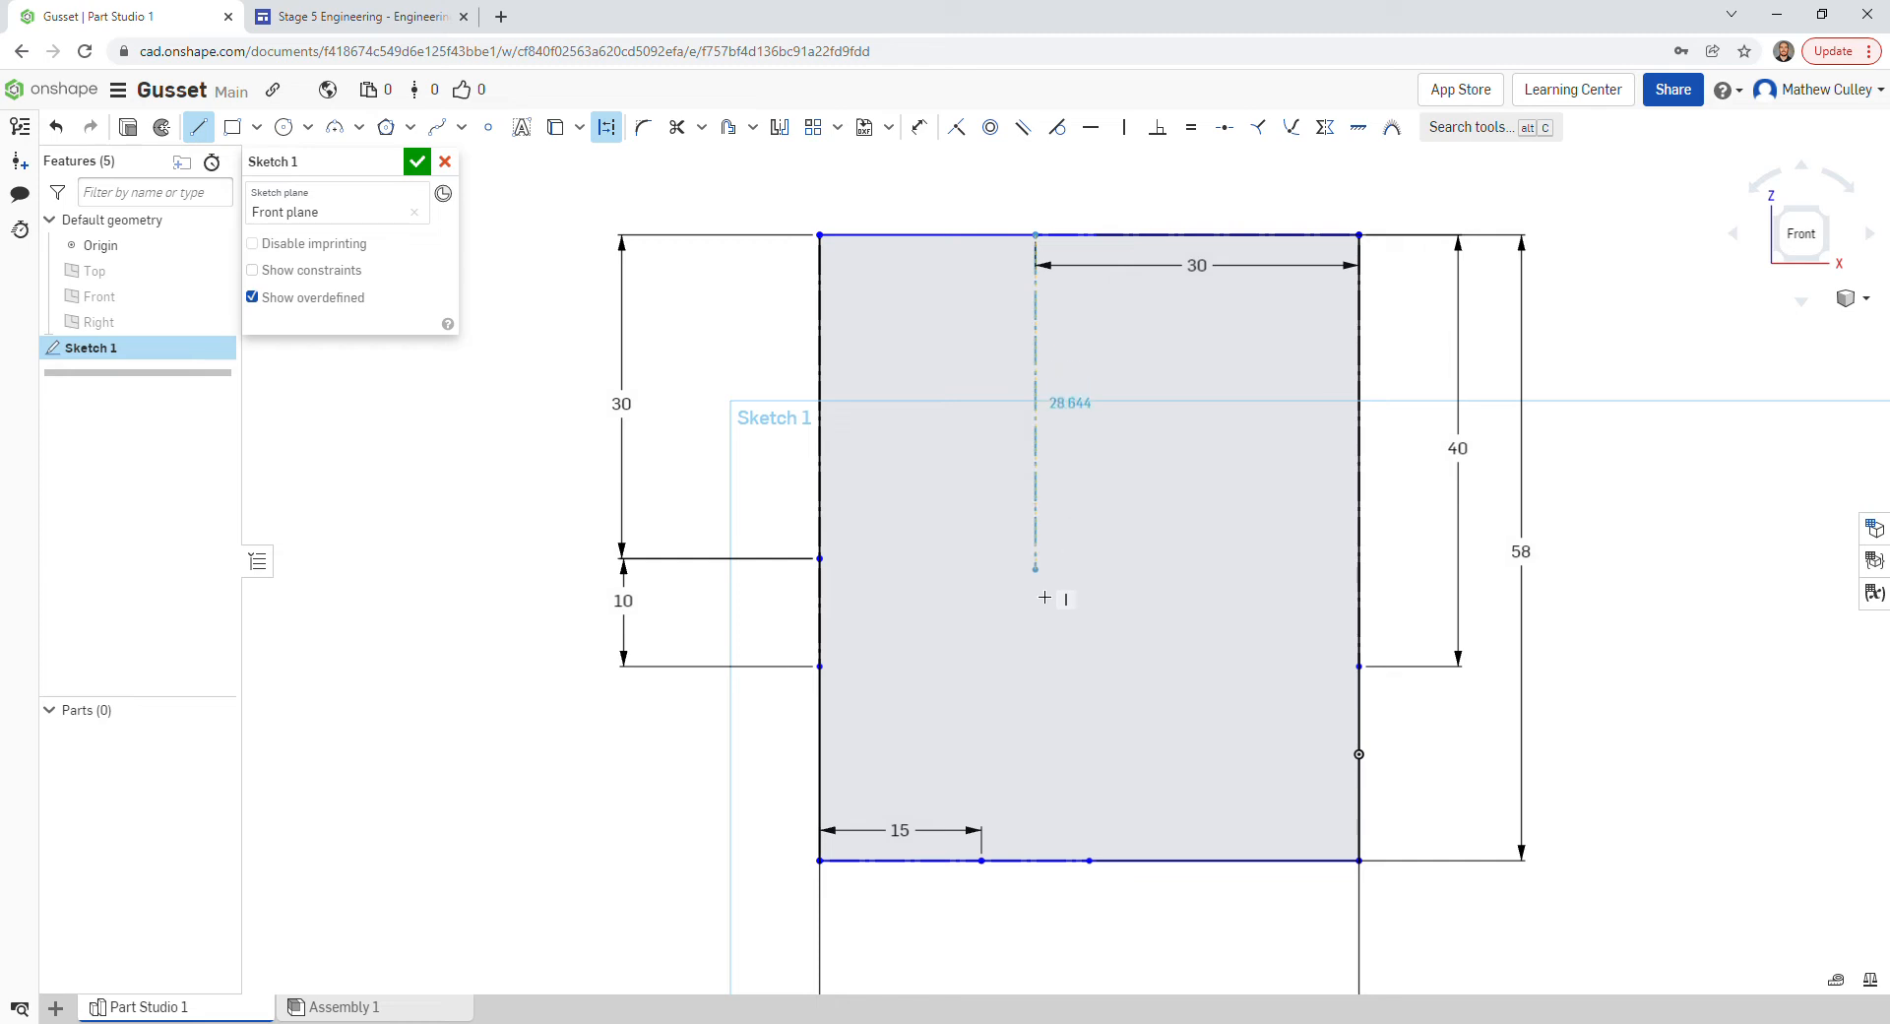
left_click(1042, 868)
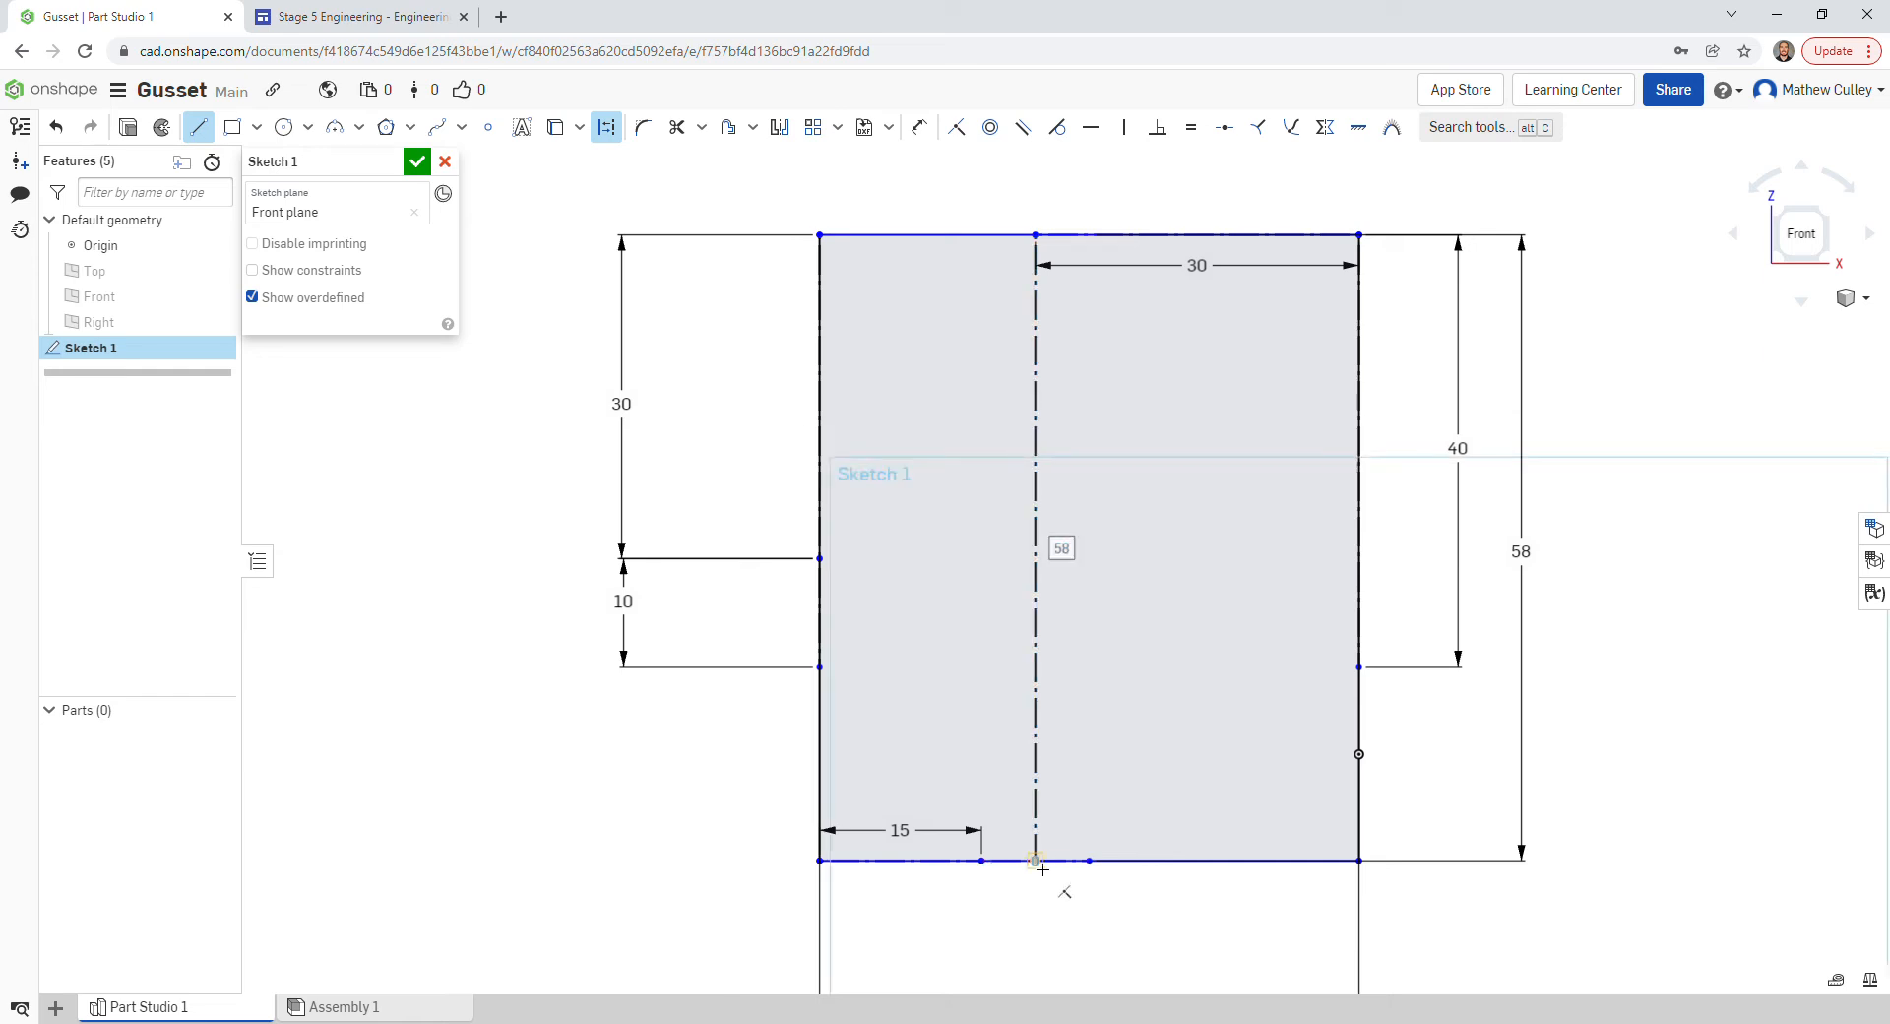
key("Escape")
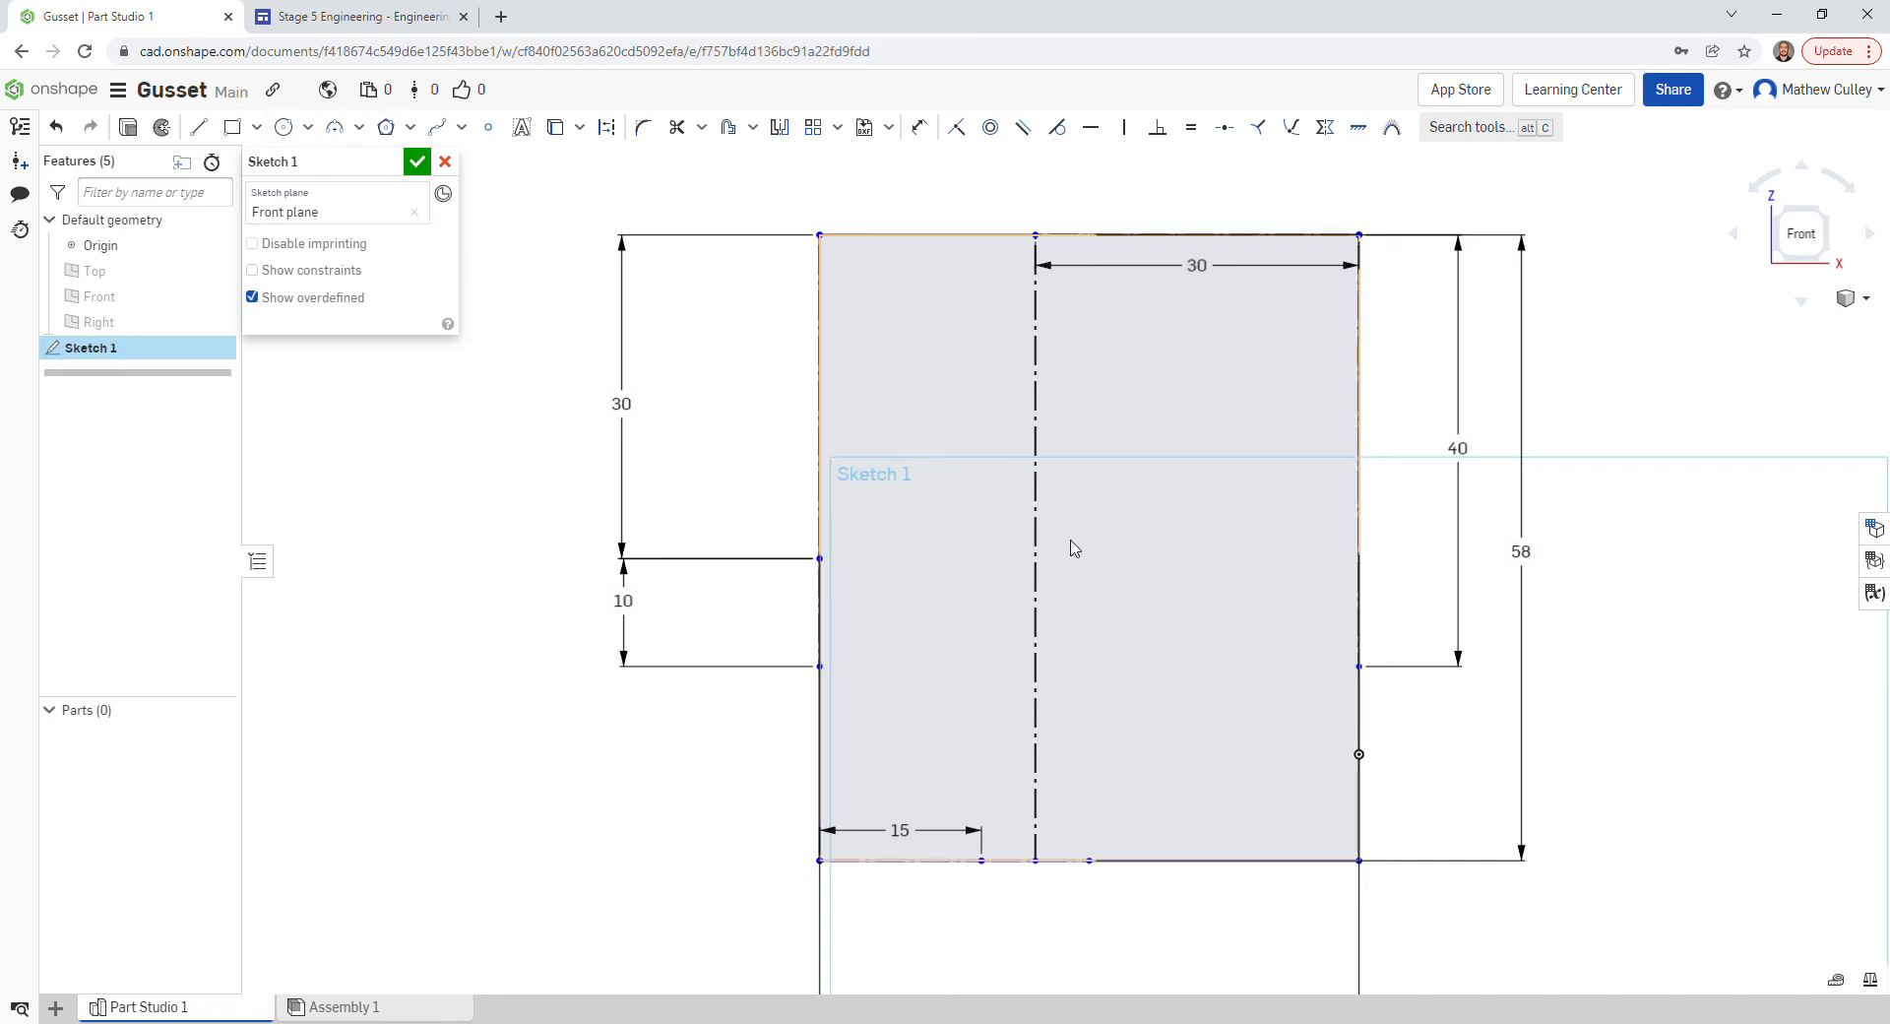
key("l")
key("q")
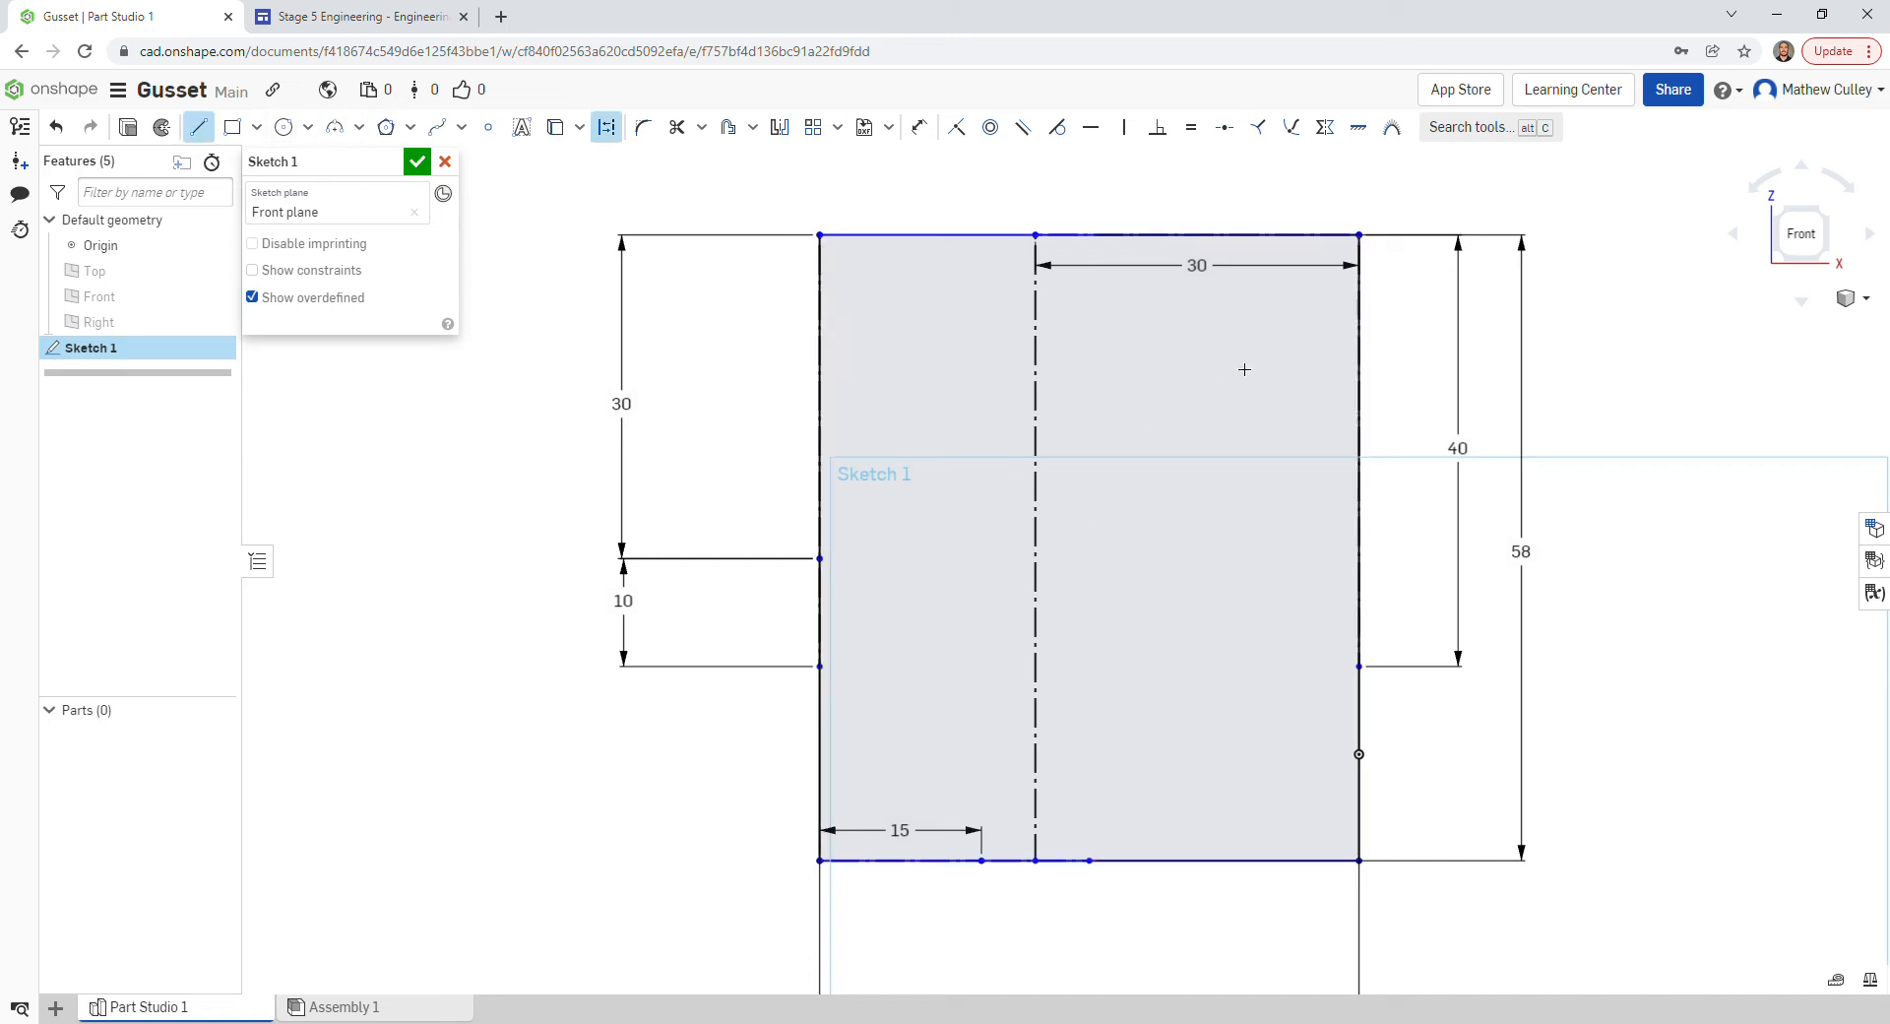
- Draw a 10 mm construction line leftward from the top-right corner along the top edge
left_click(1360, 235)
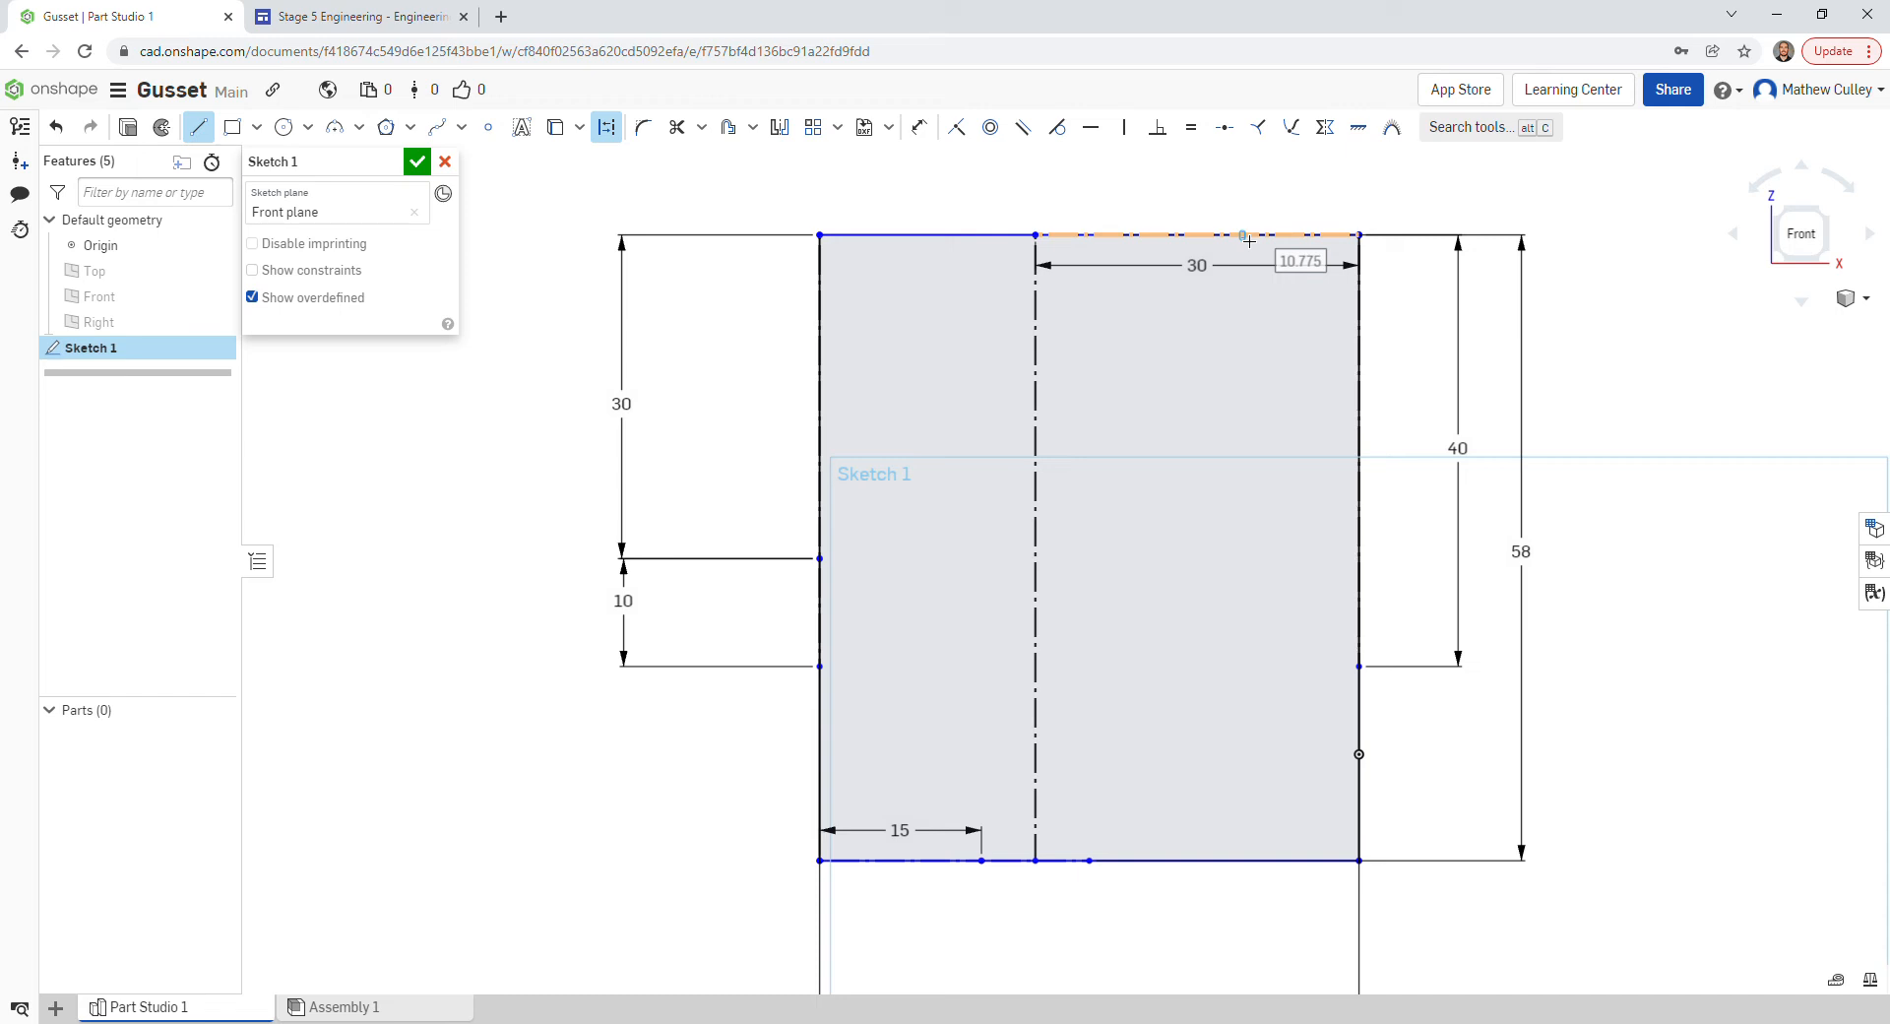
type("10")
key("Return")
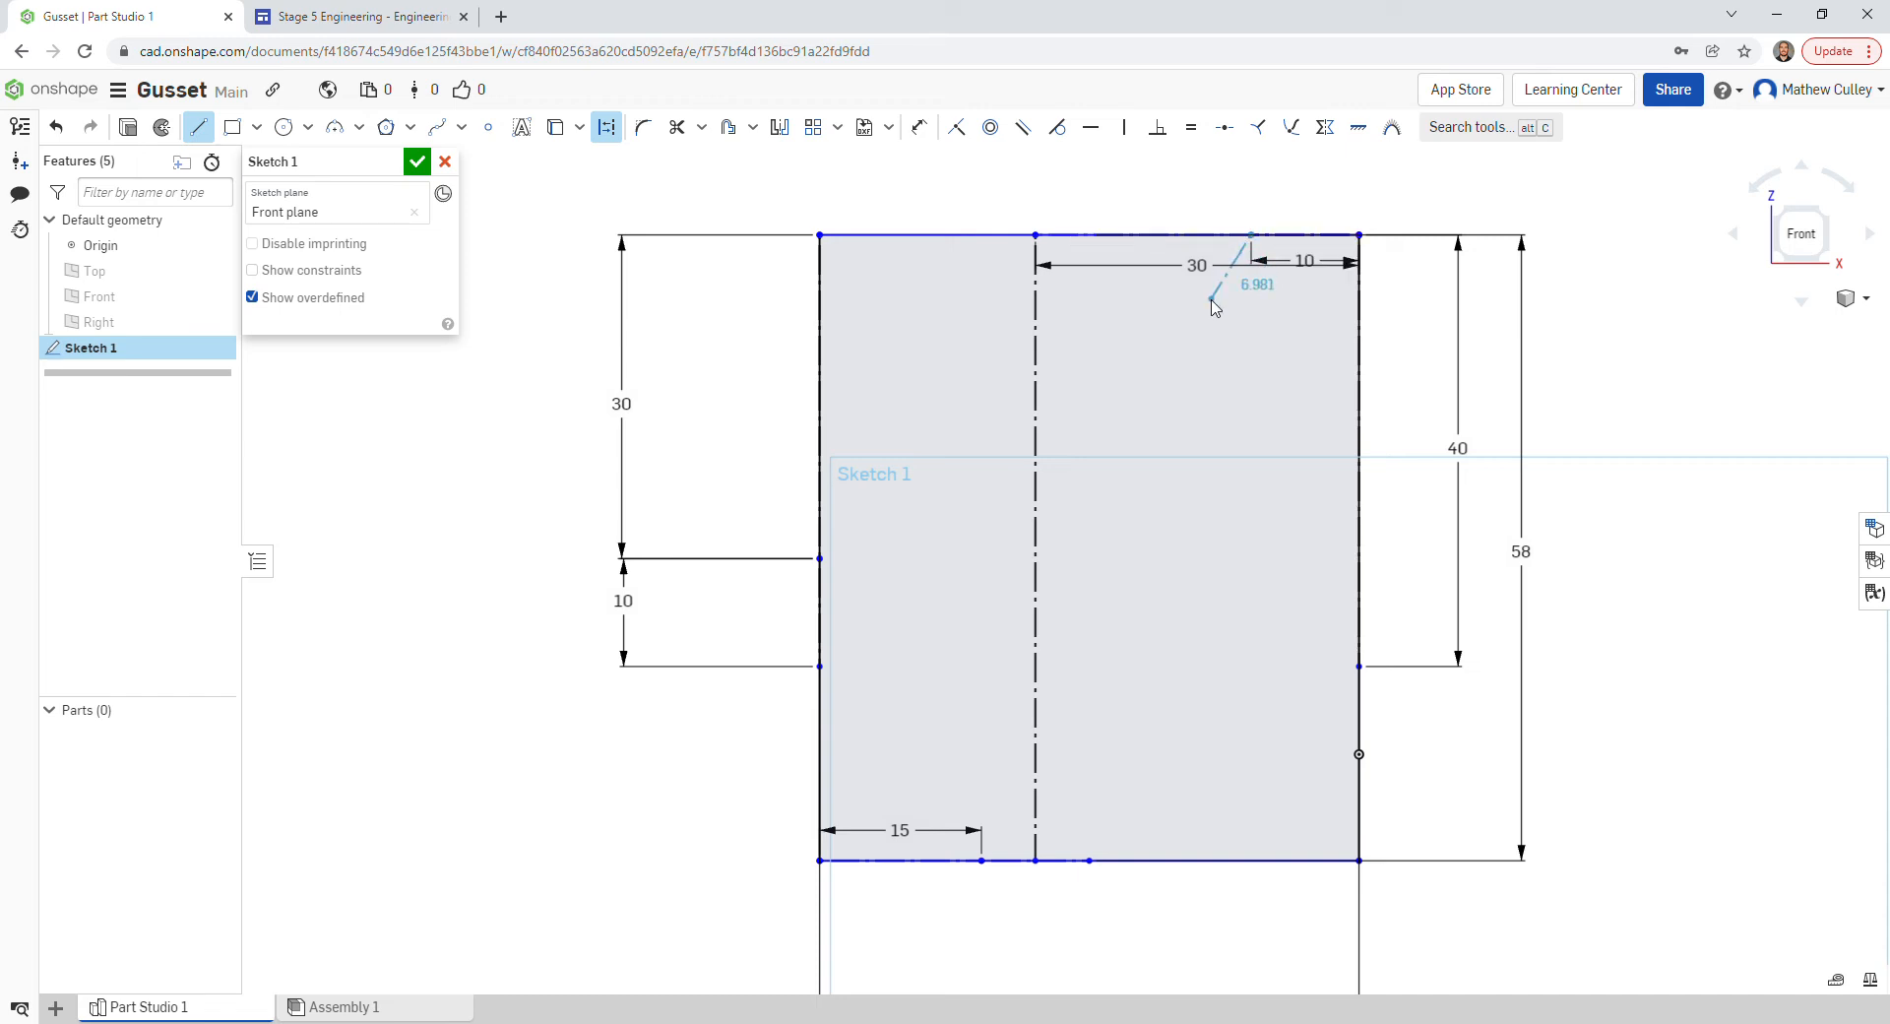
key("Escape")
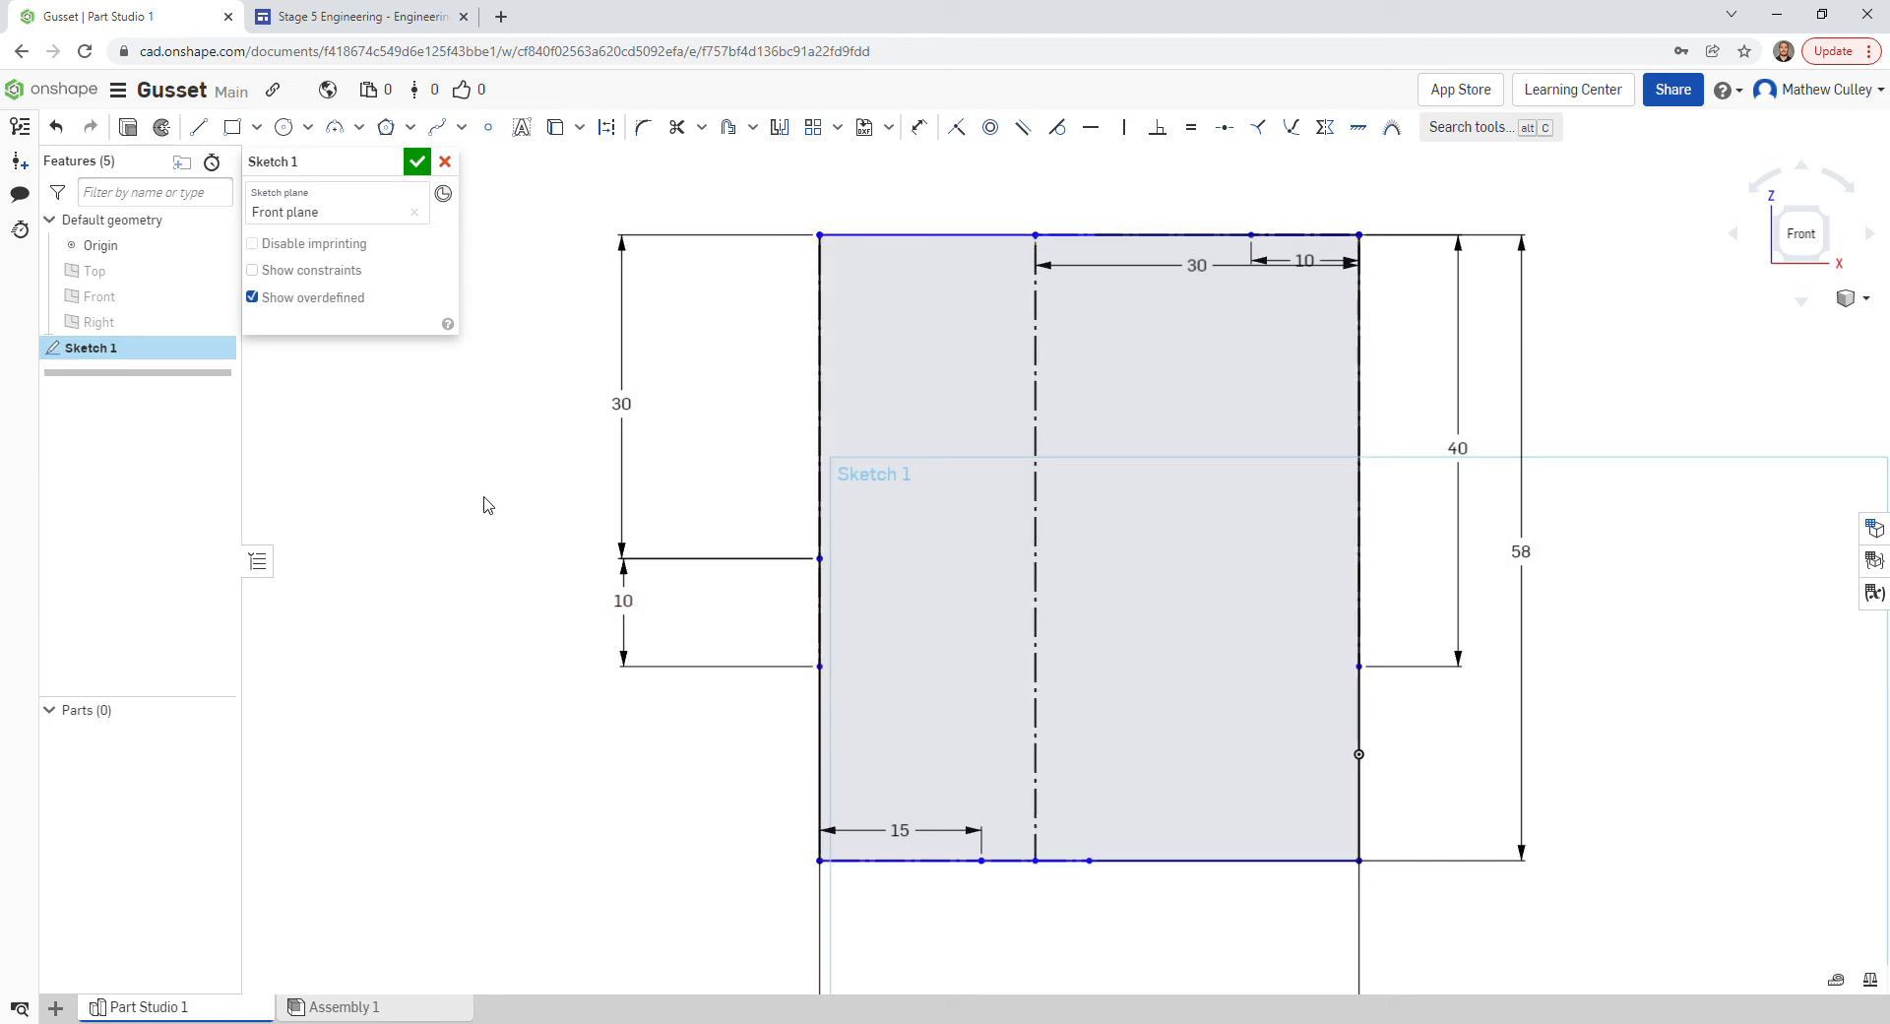
key("l")
key("d")
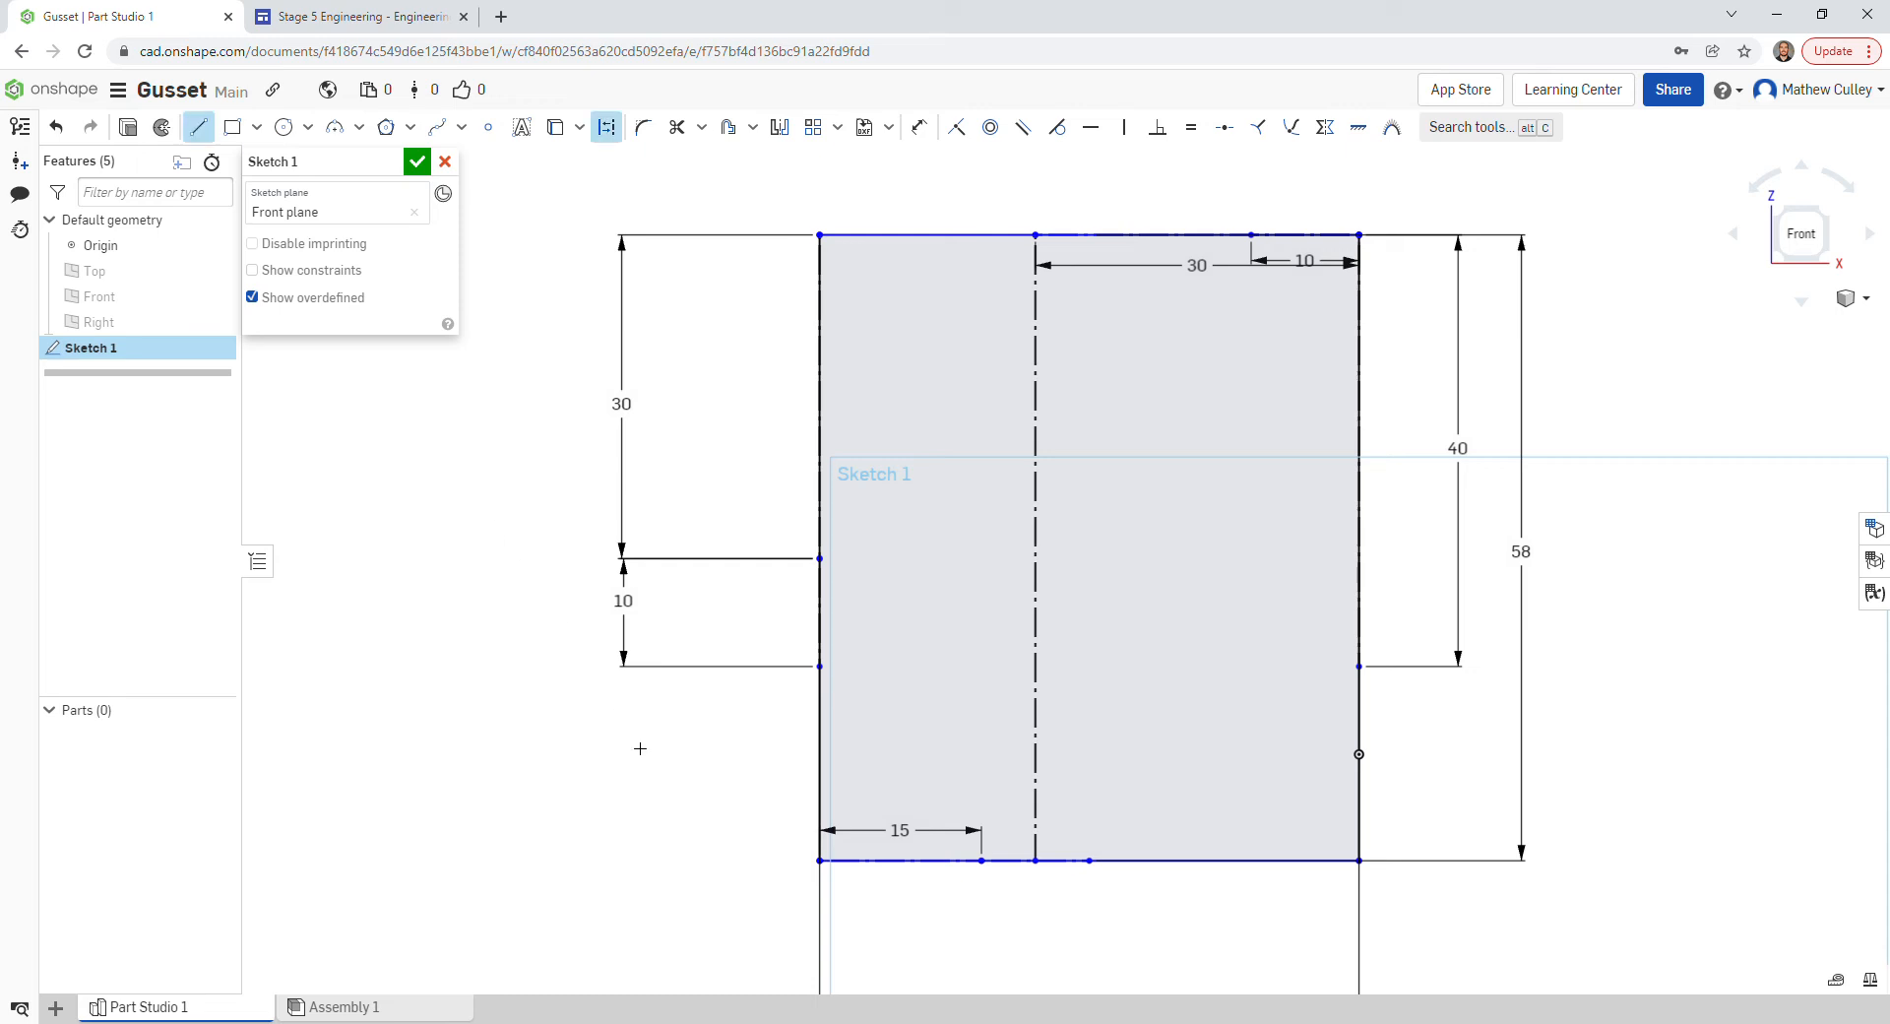
- Draw a horizontal construction line from the midpoint of the left 10 span to the right edge
left_click(825, 672)
left_click(825, 622)
left_click(825, 621)
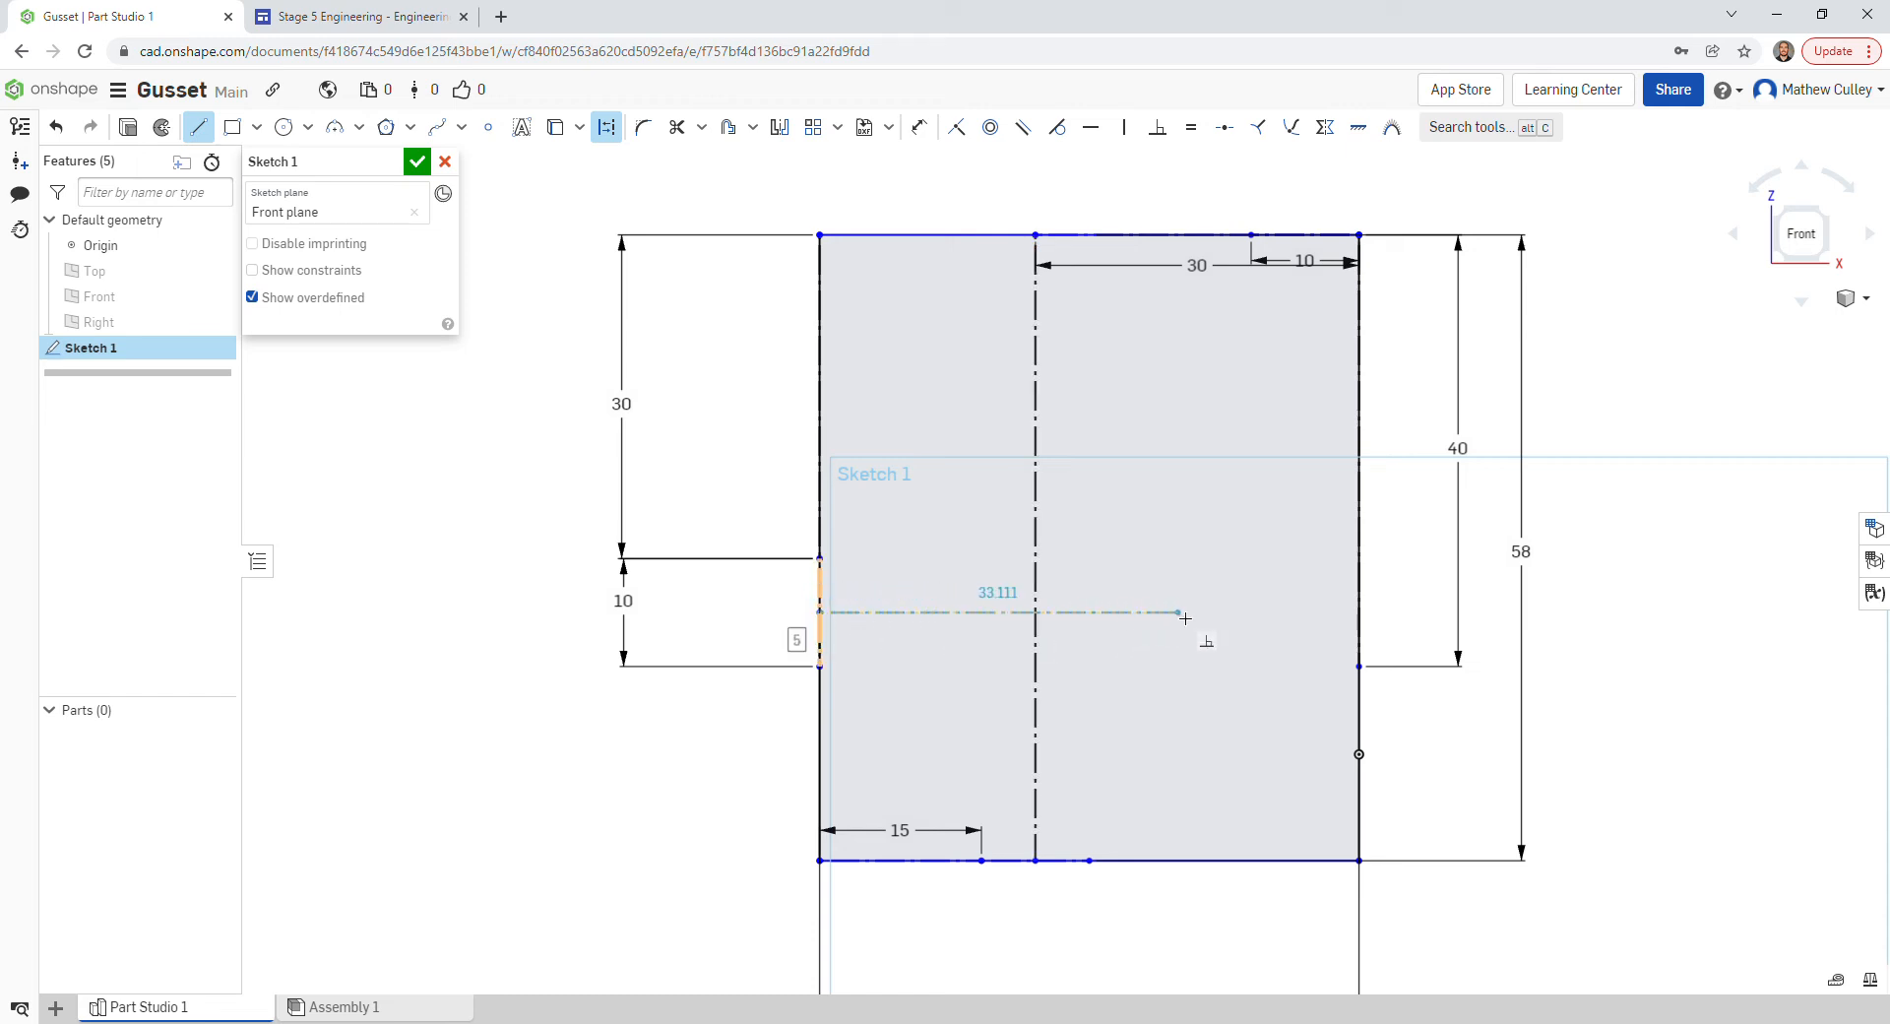
left_click(1367, 620)
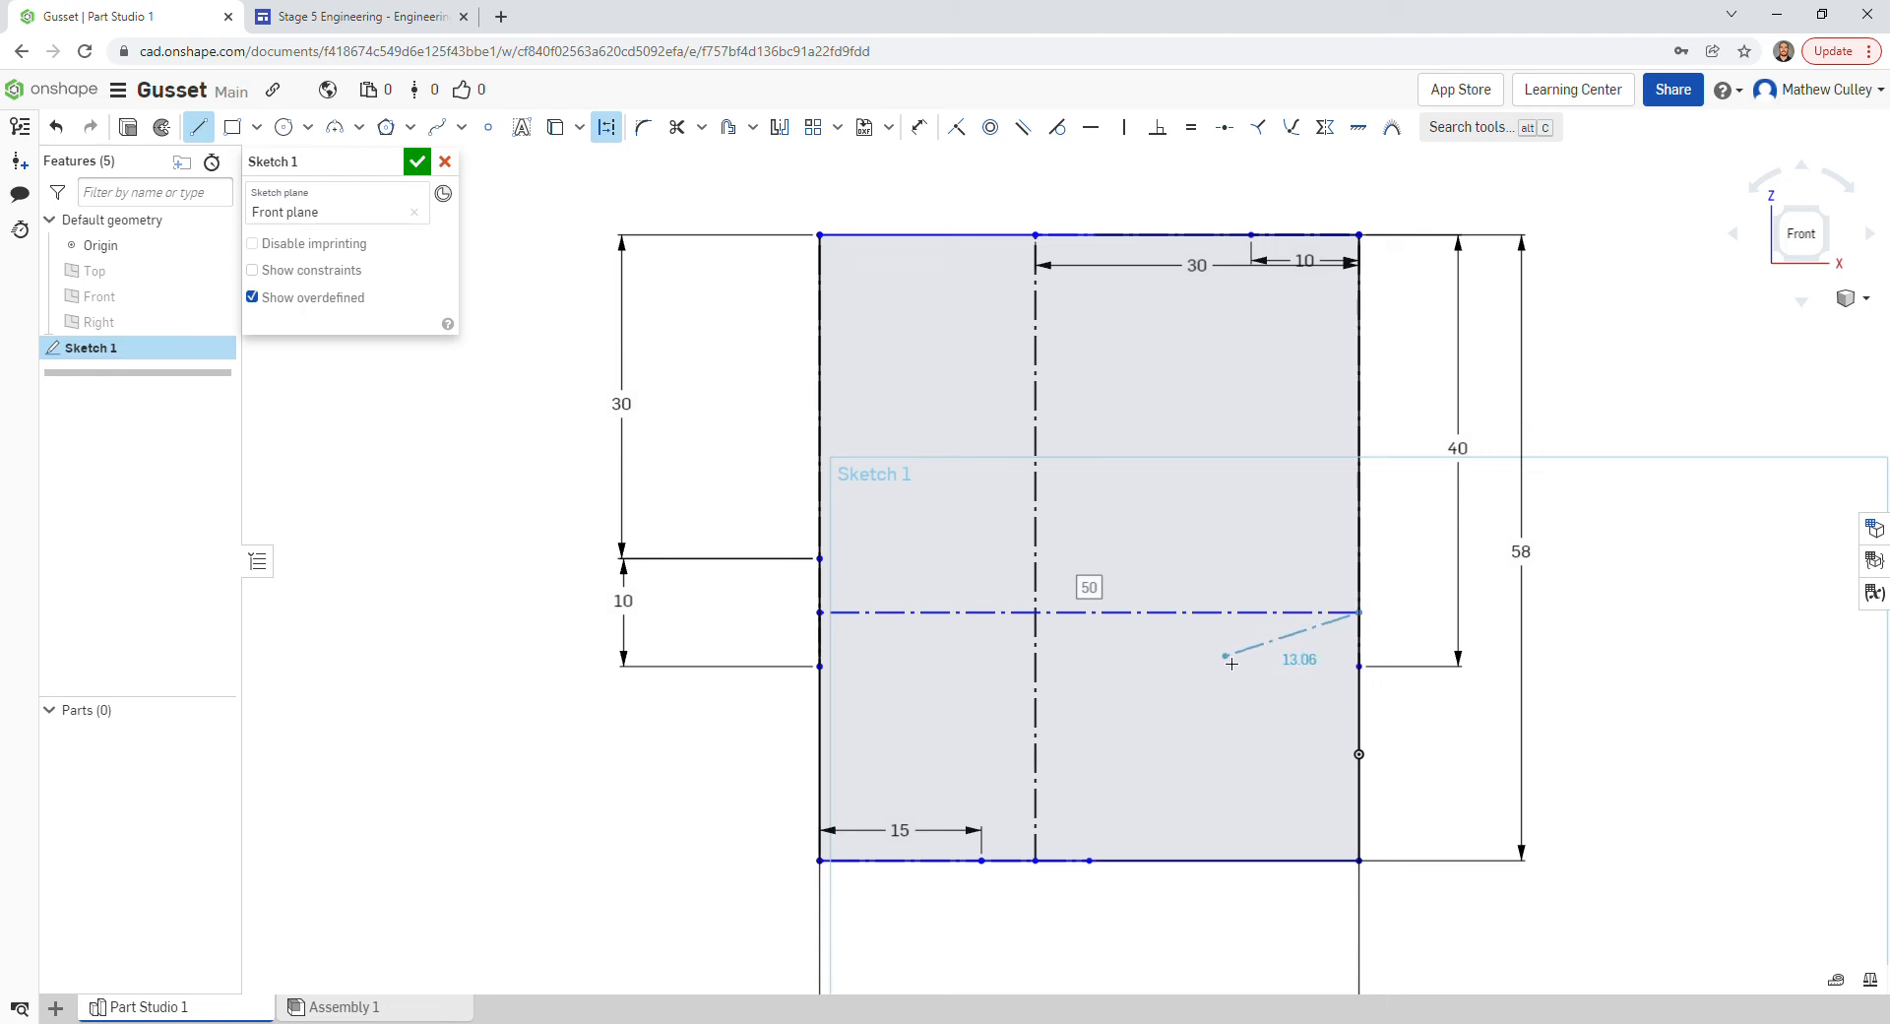
key("Escape")
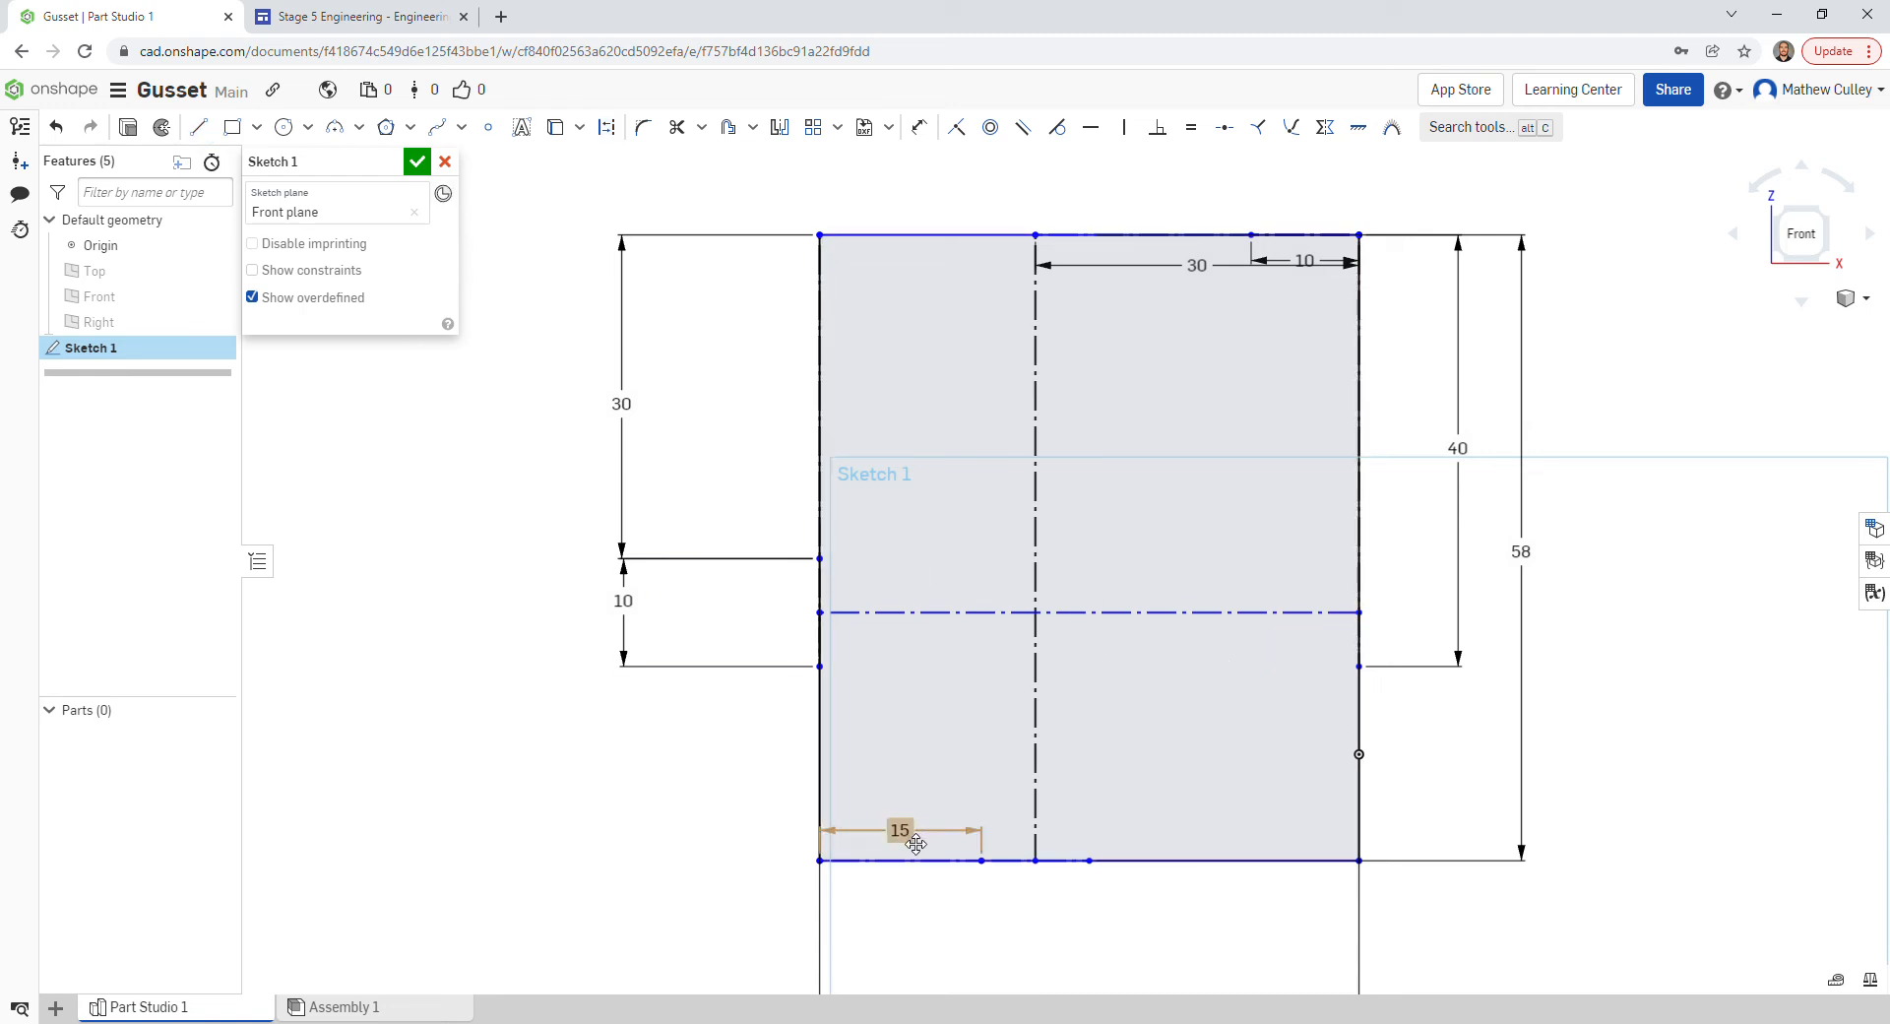
- Move the 15 dimension below the outline and the 10 and 30 dimensions above it
left_click_drag(915, 844, 906, 942)
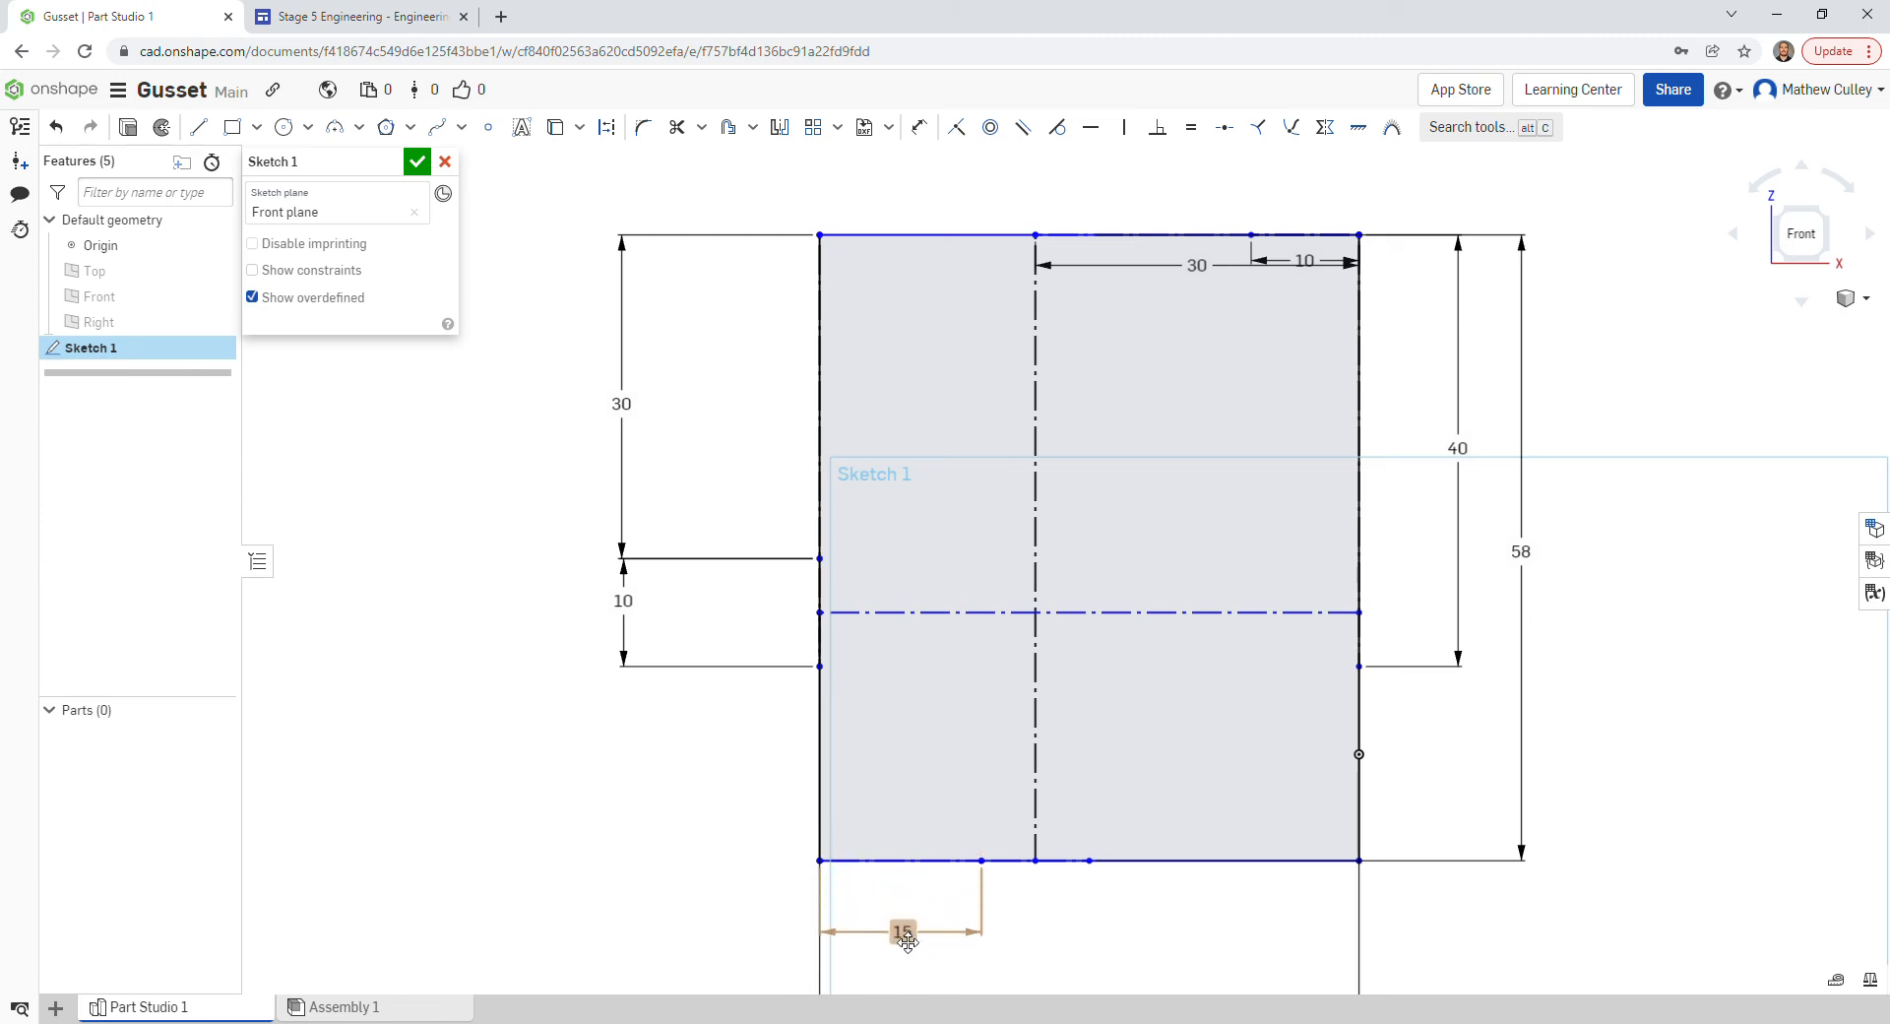
left_click_drag(1307, 262, 1315, 212)
left_click_drag(1196, 266, 1203, 157)
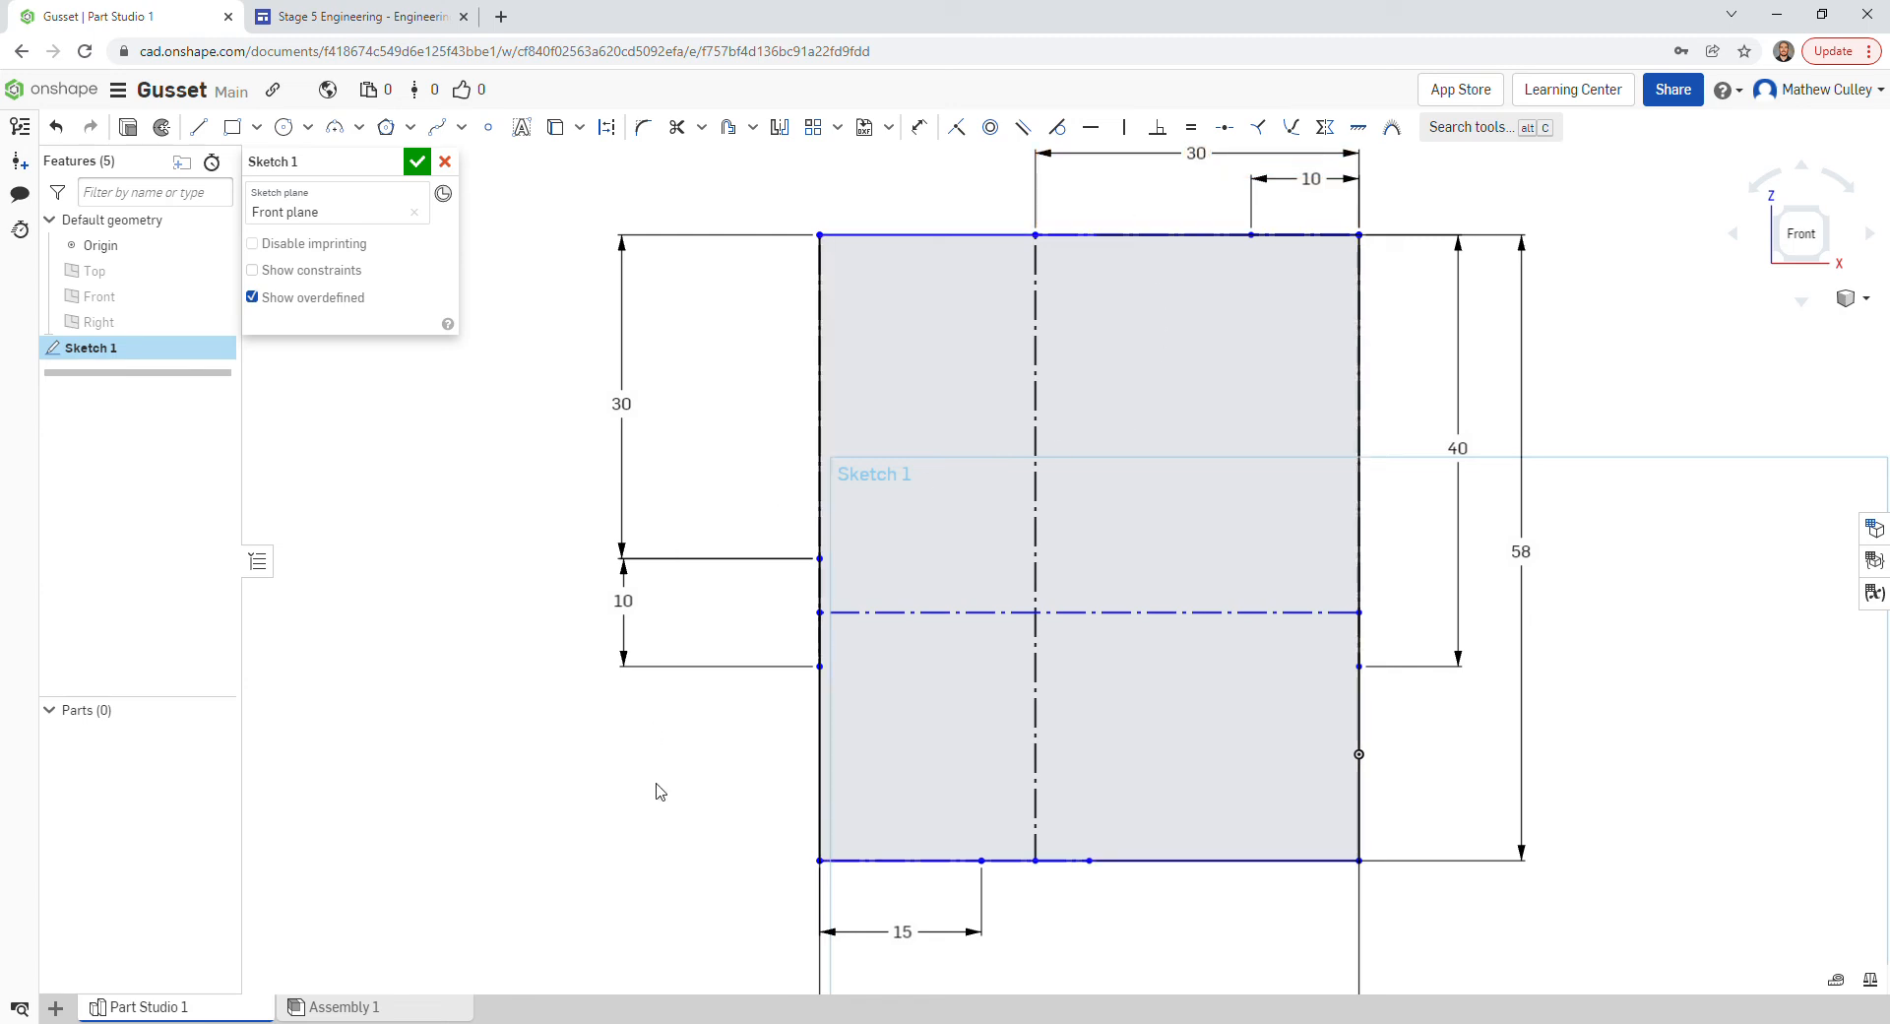
- Draw a radius 19 three-point arc from the lower left-edge point to the bottom point at 15
left_click(344, 129)
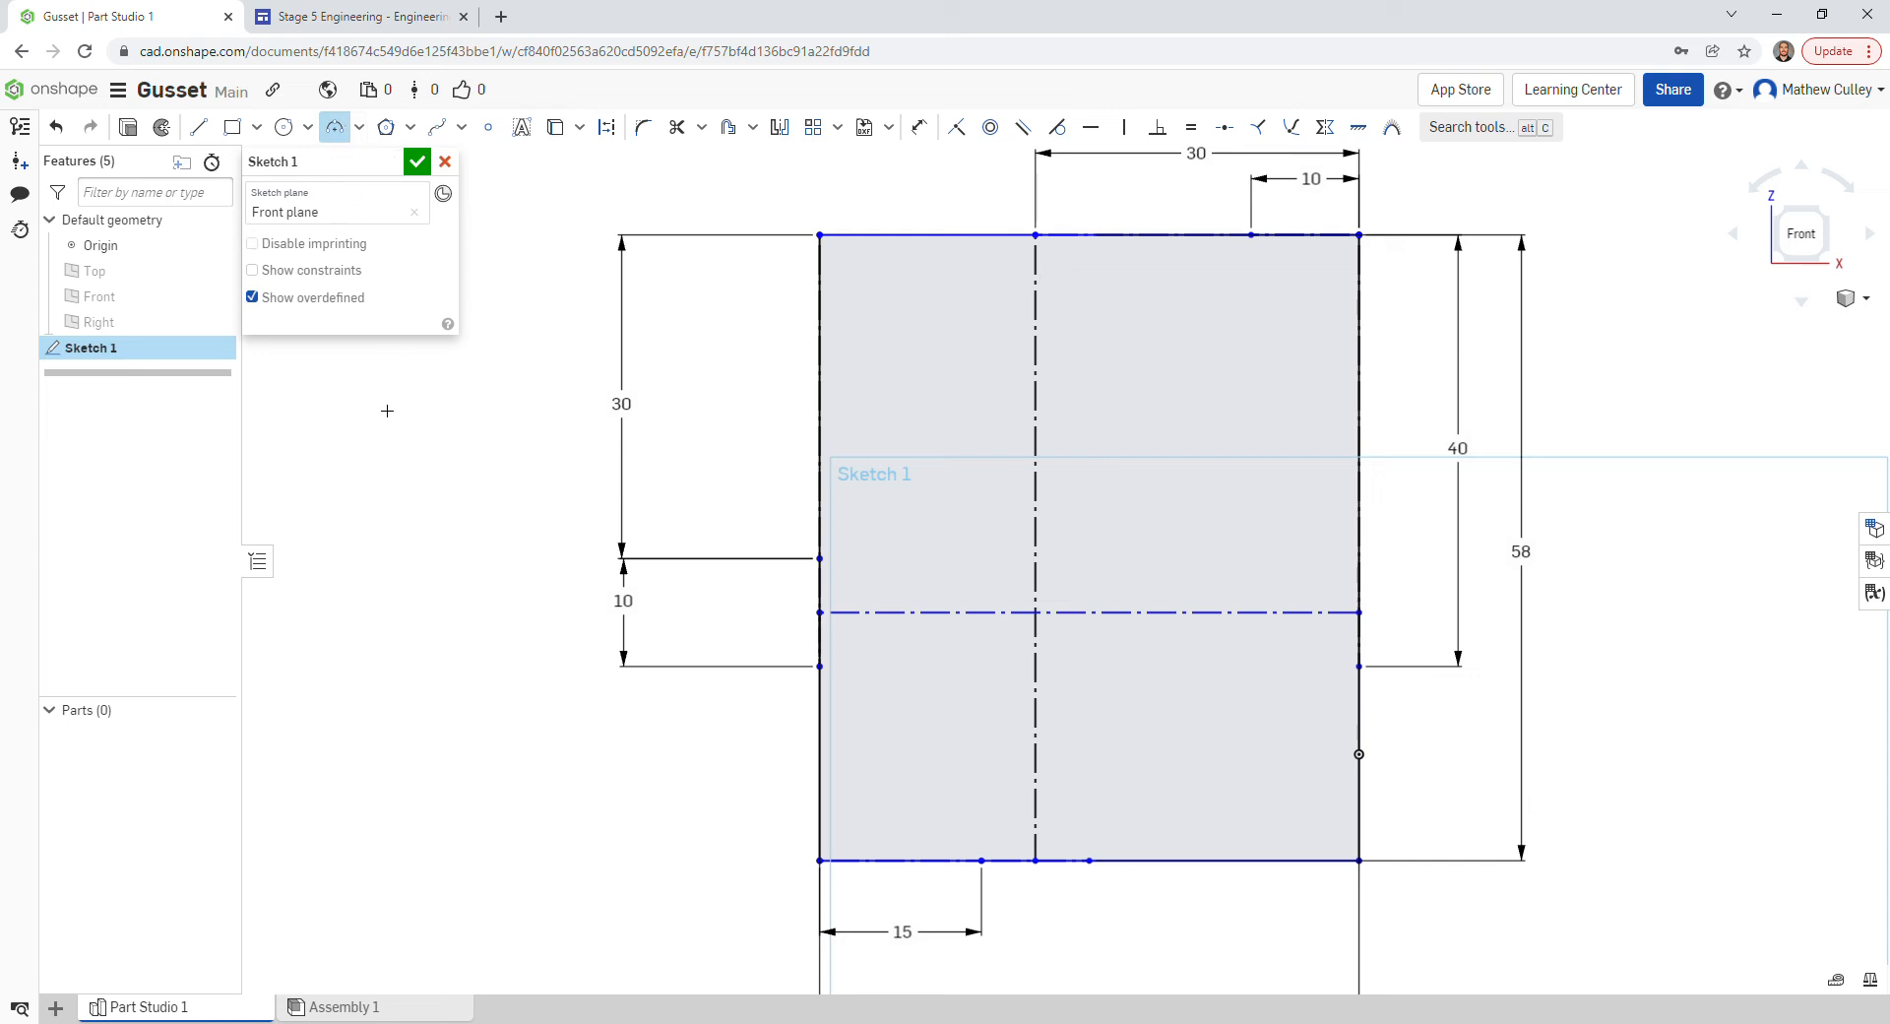
left_click(819, 666)
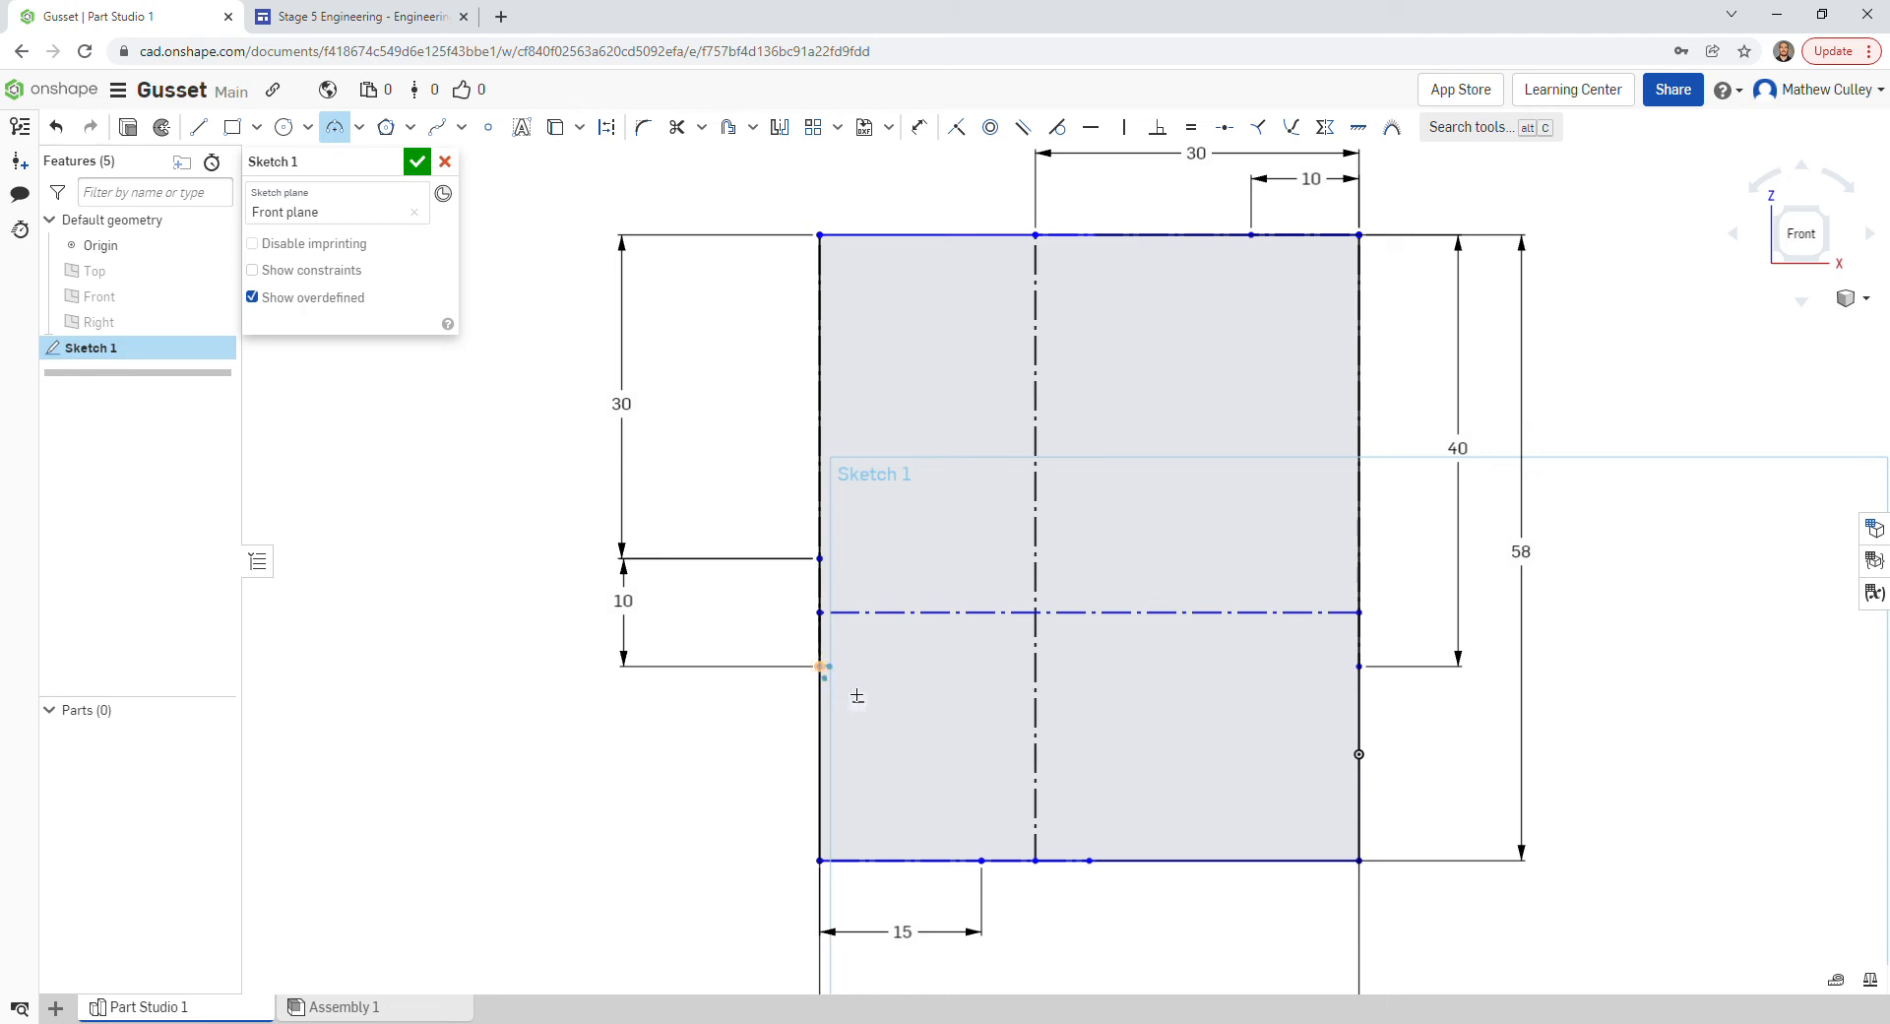
left_click(989, 867)
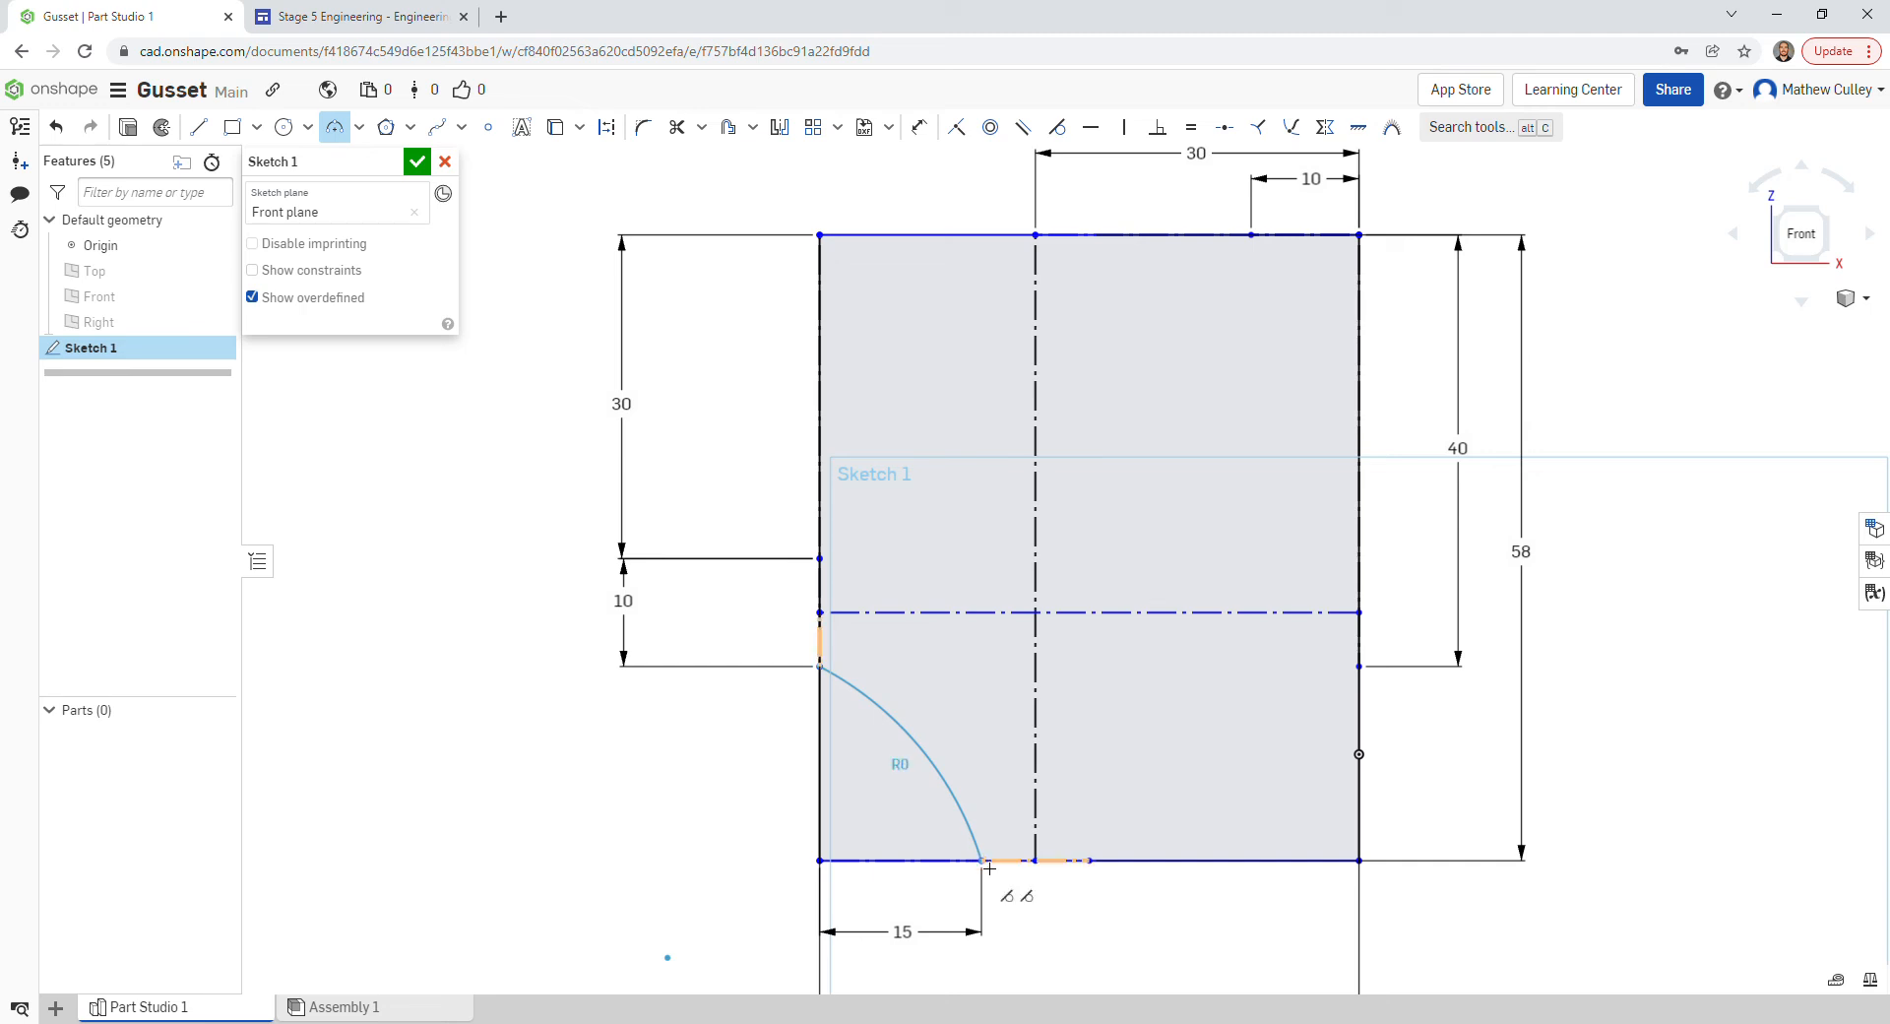
left_click(941, 750)
type("19")
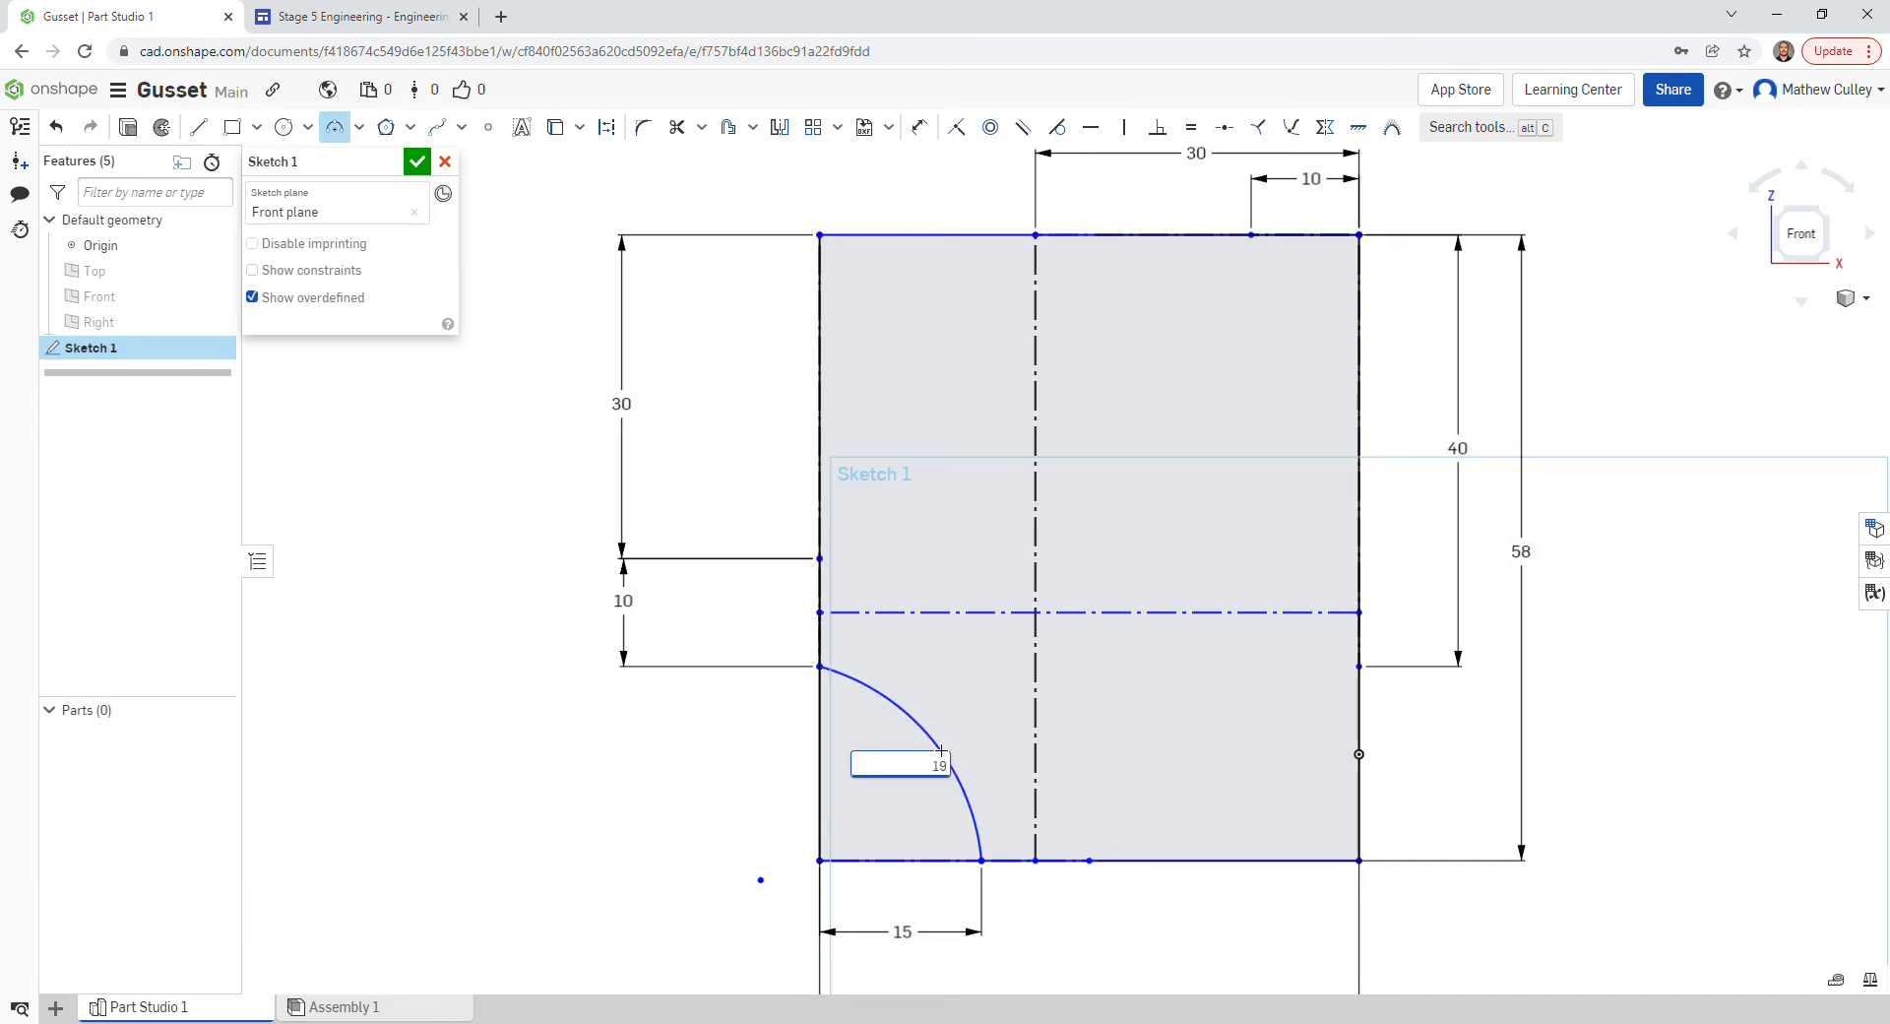
key("Return")
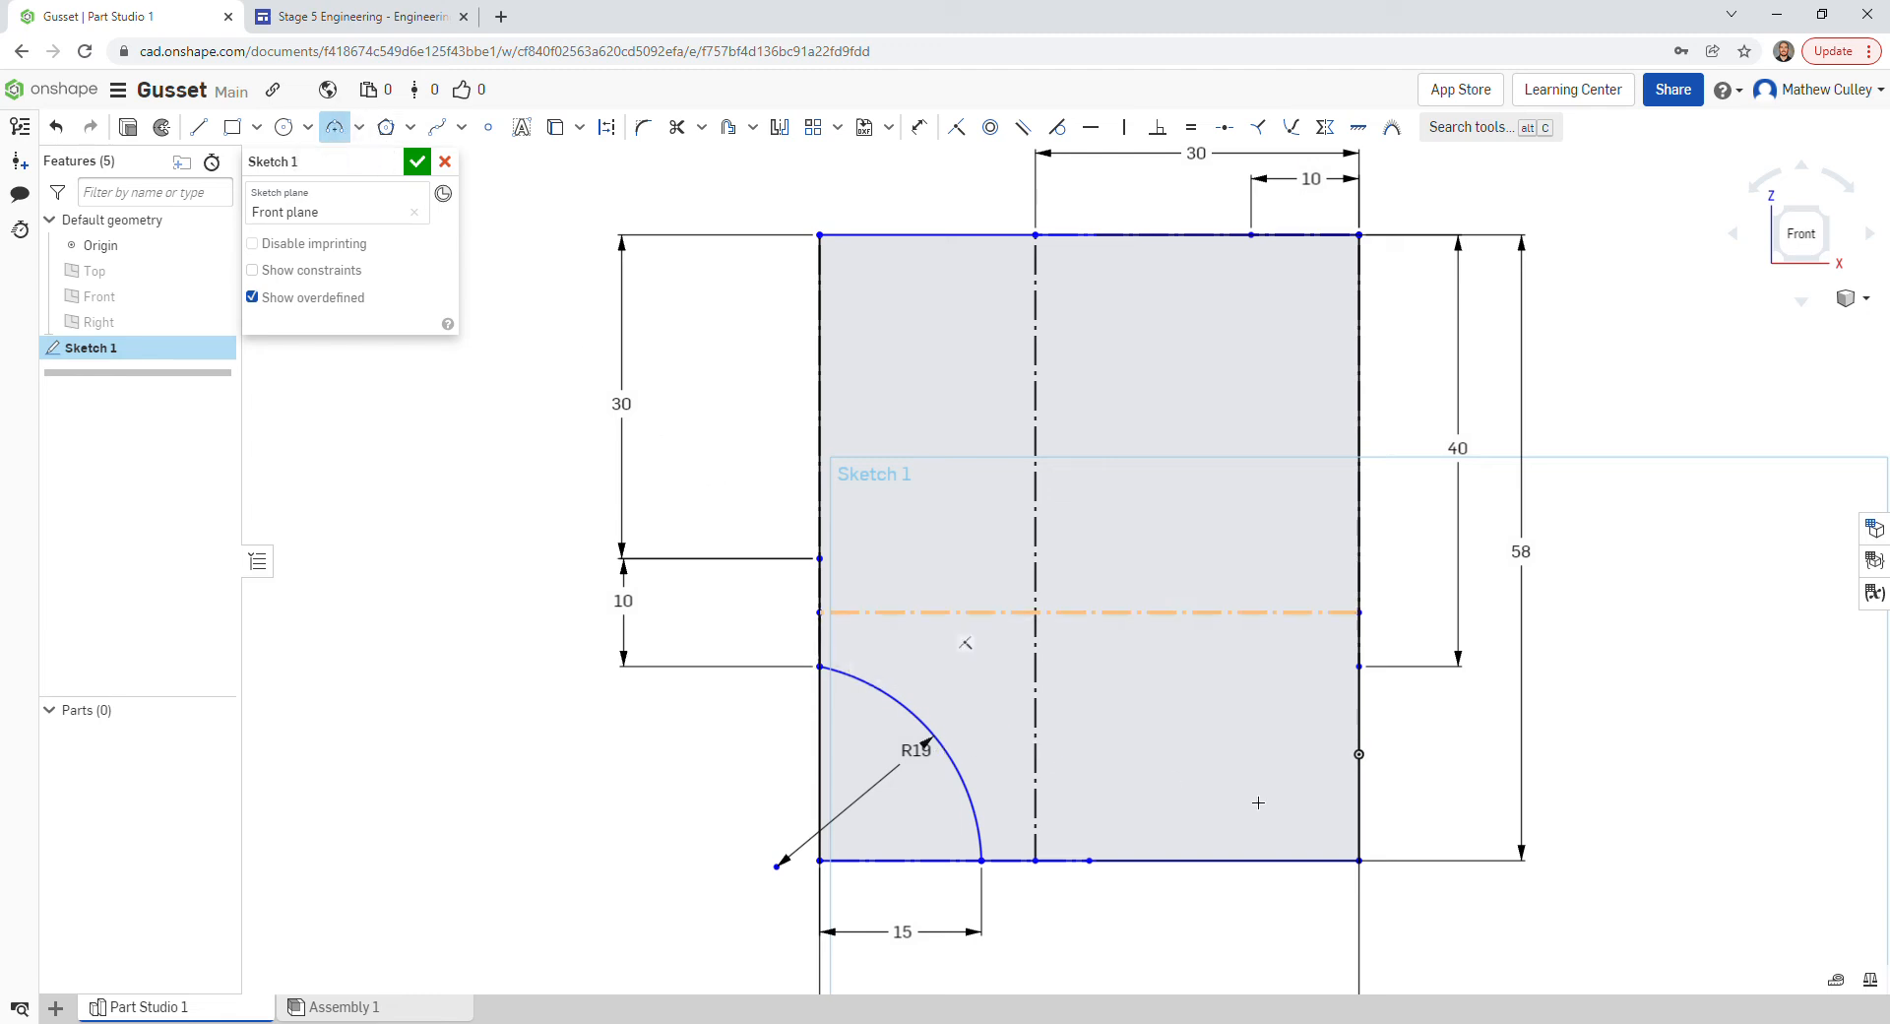
- Draw a radius 24 arc from the bottom-edge point to the right-edge point
left_click(1091, 861)
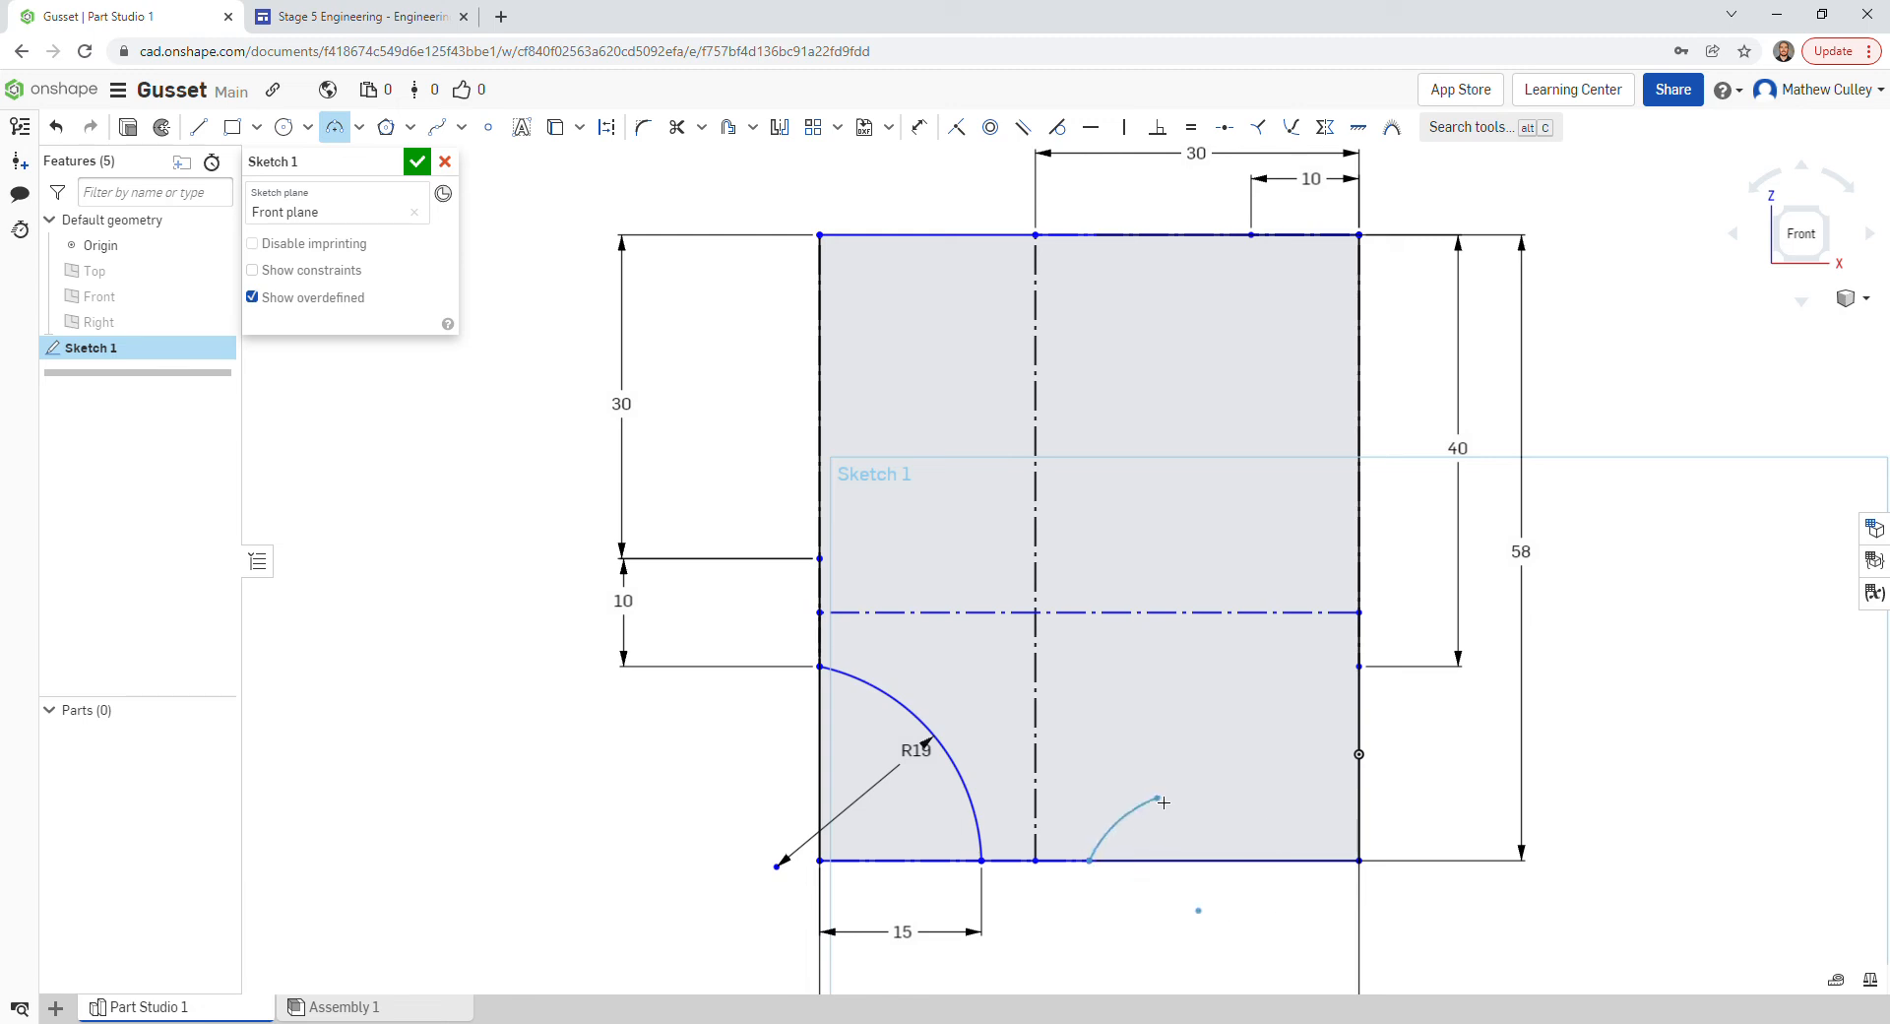
left_click(1360, 666)
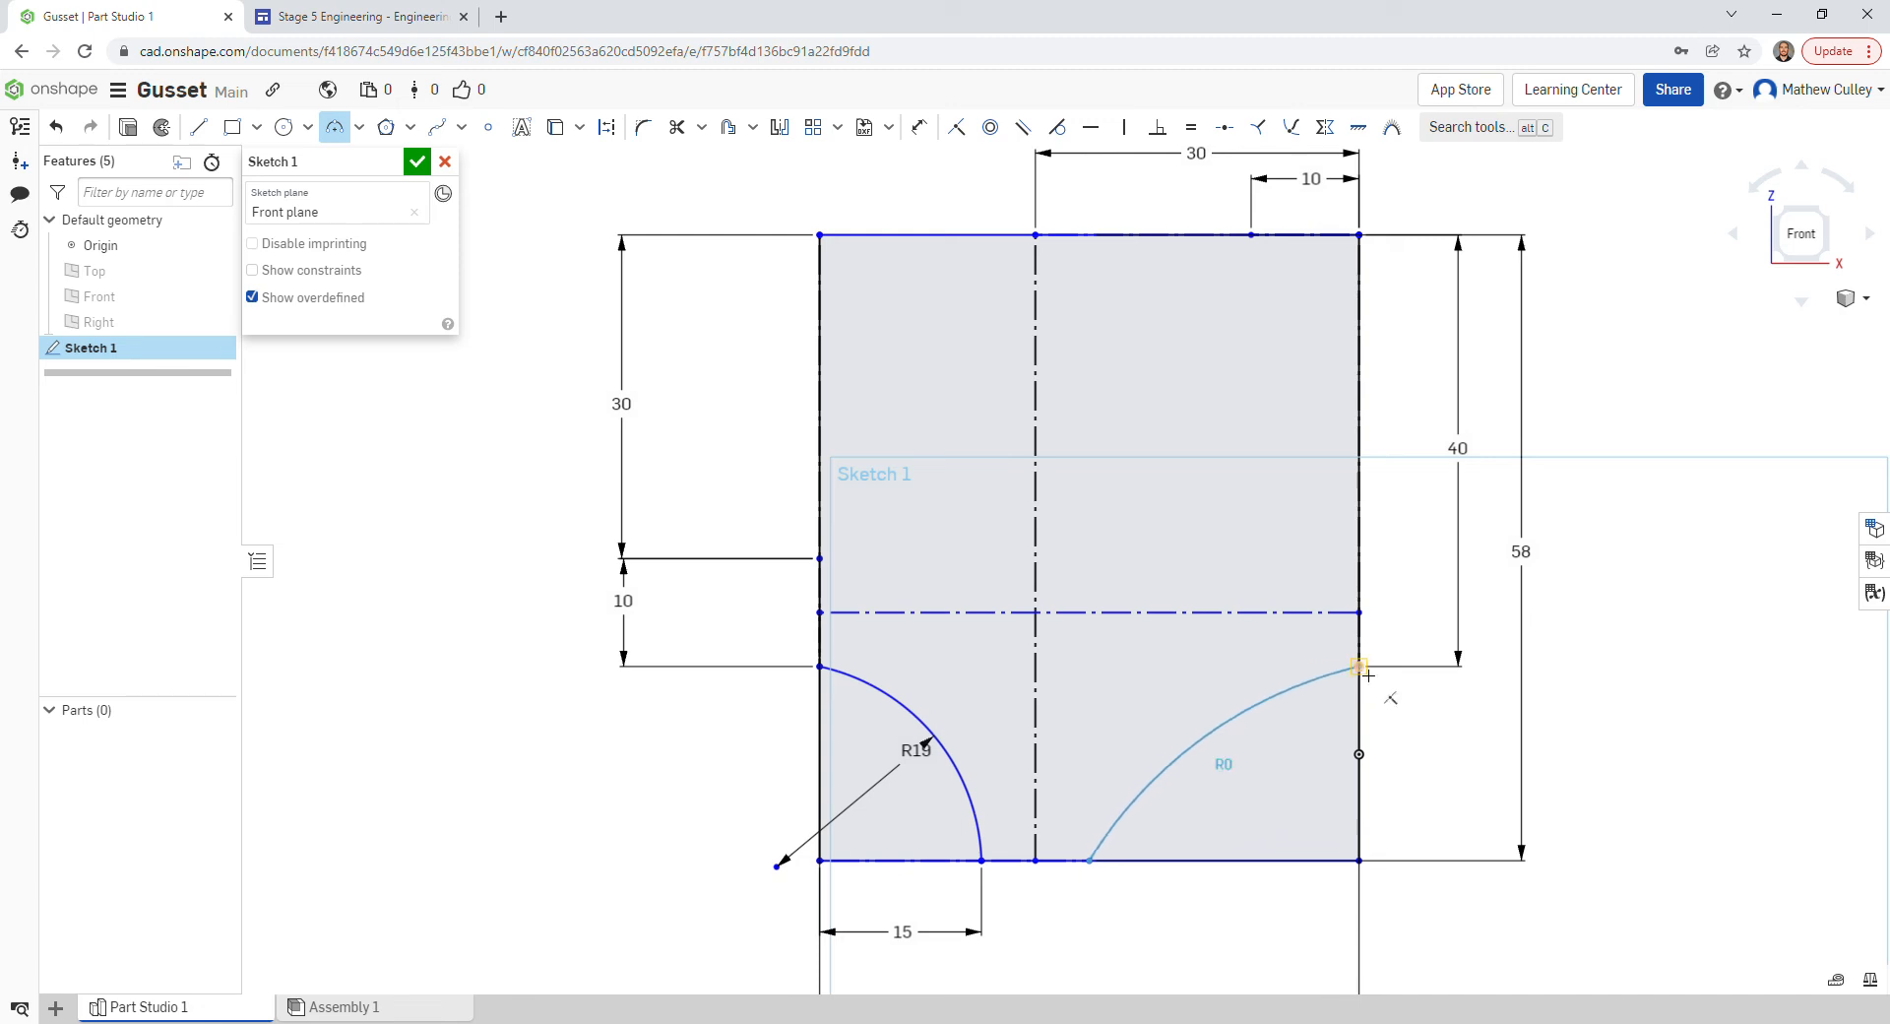
left_click(1194, 729)
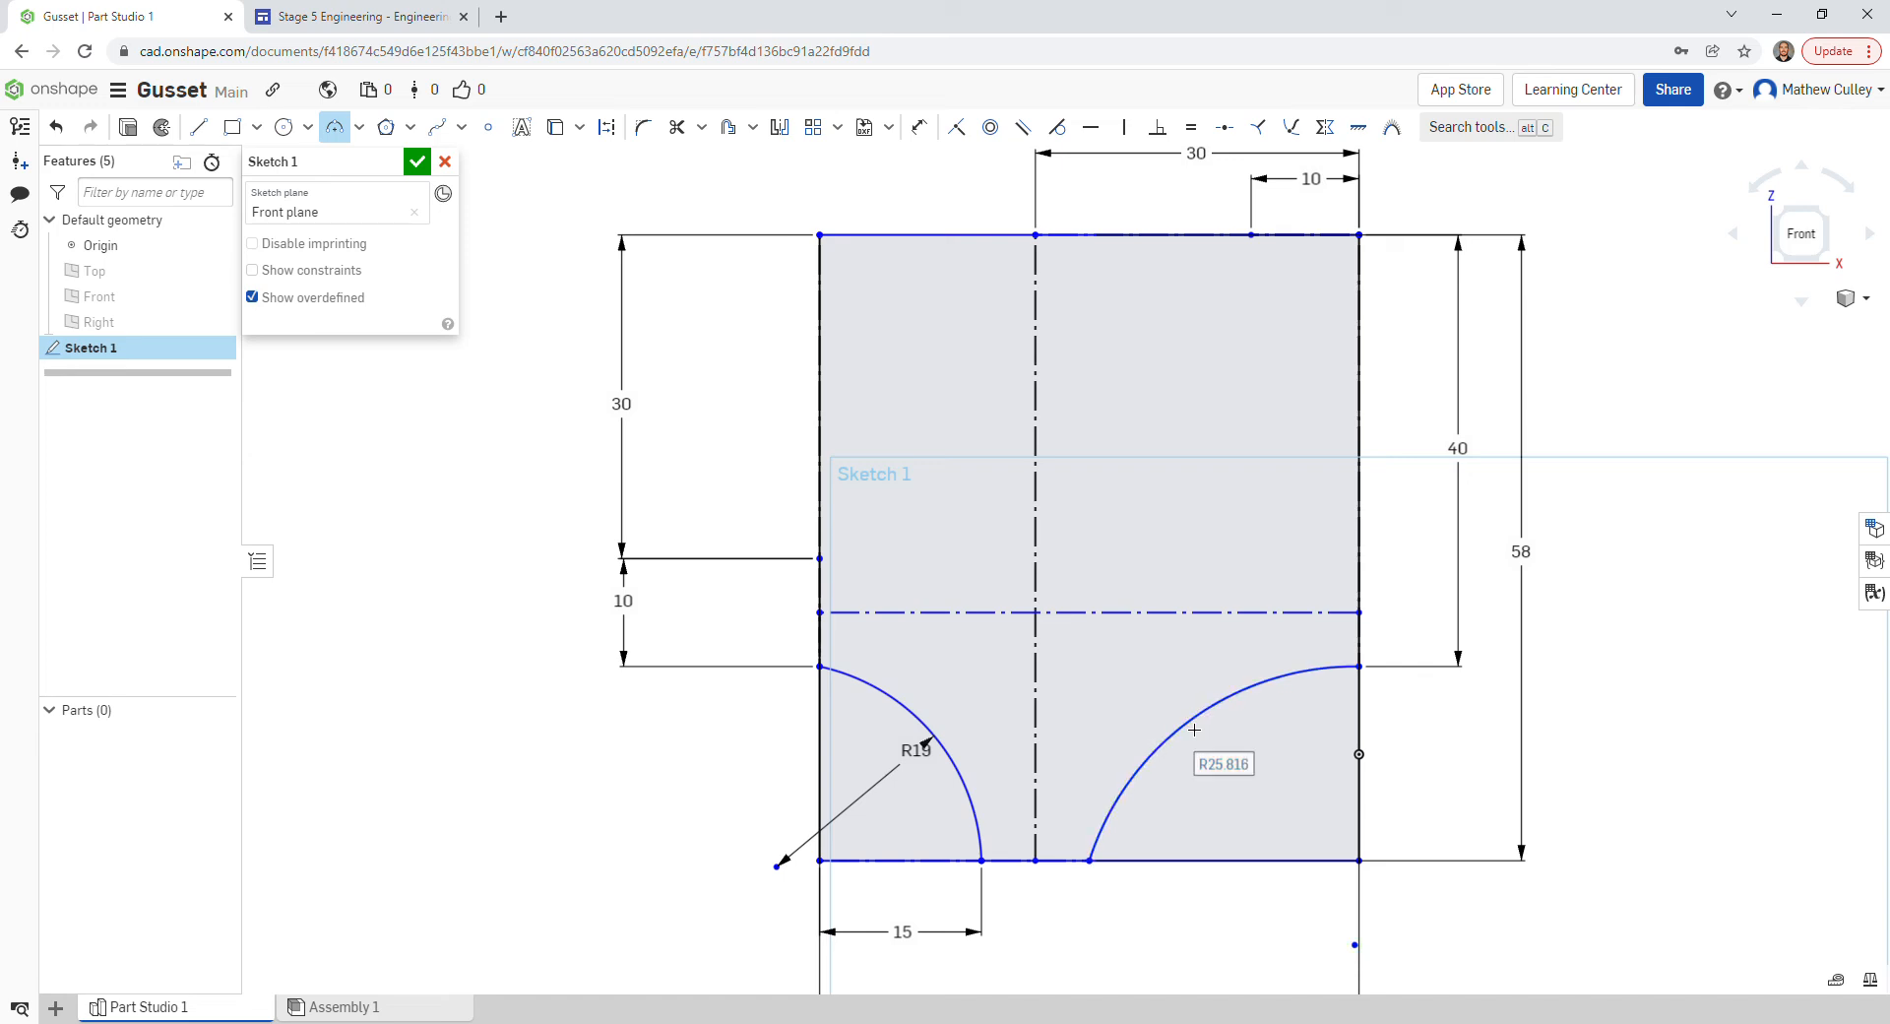
type("24")
key("Return")
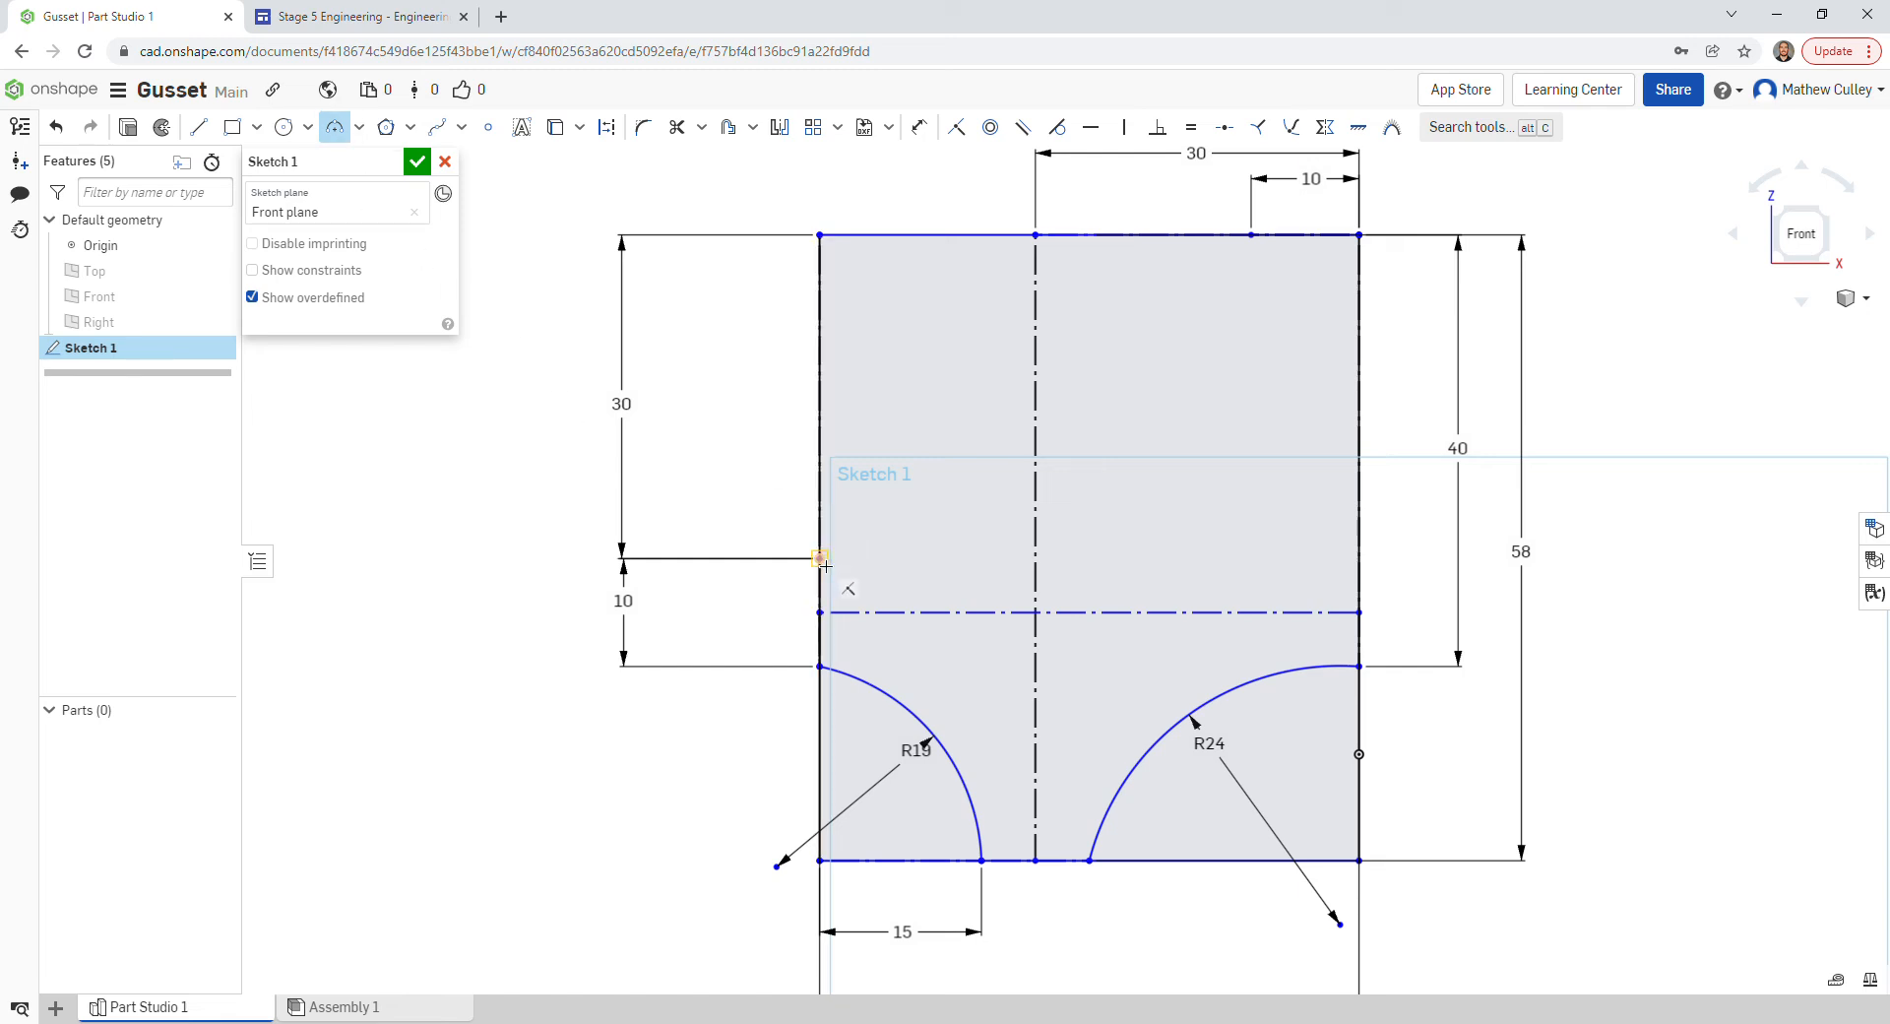
- Draw a radius 41 arc from the left edge to the top-edge point, then finish arc drawing
left_click(1251, 235)
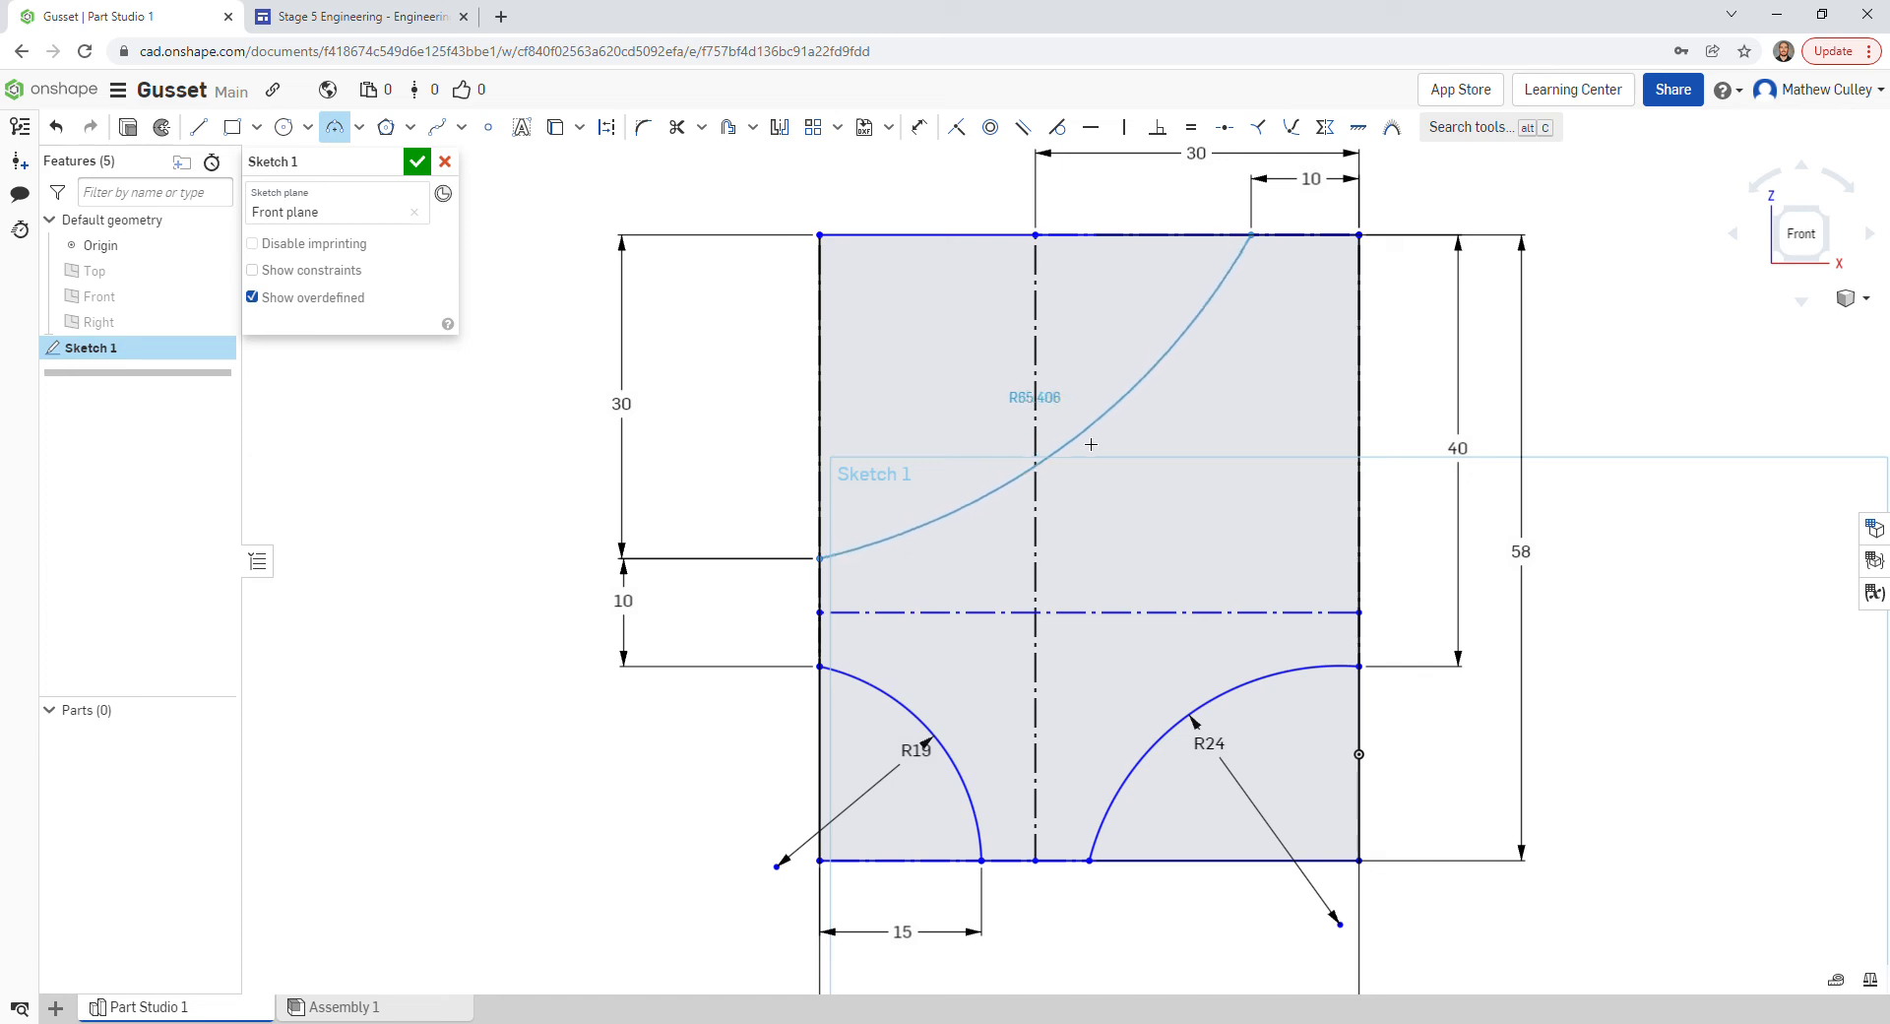
left_click(1039, 512)
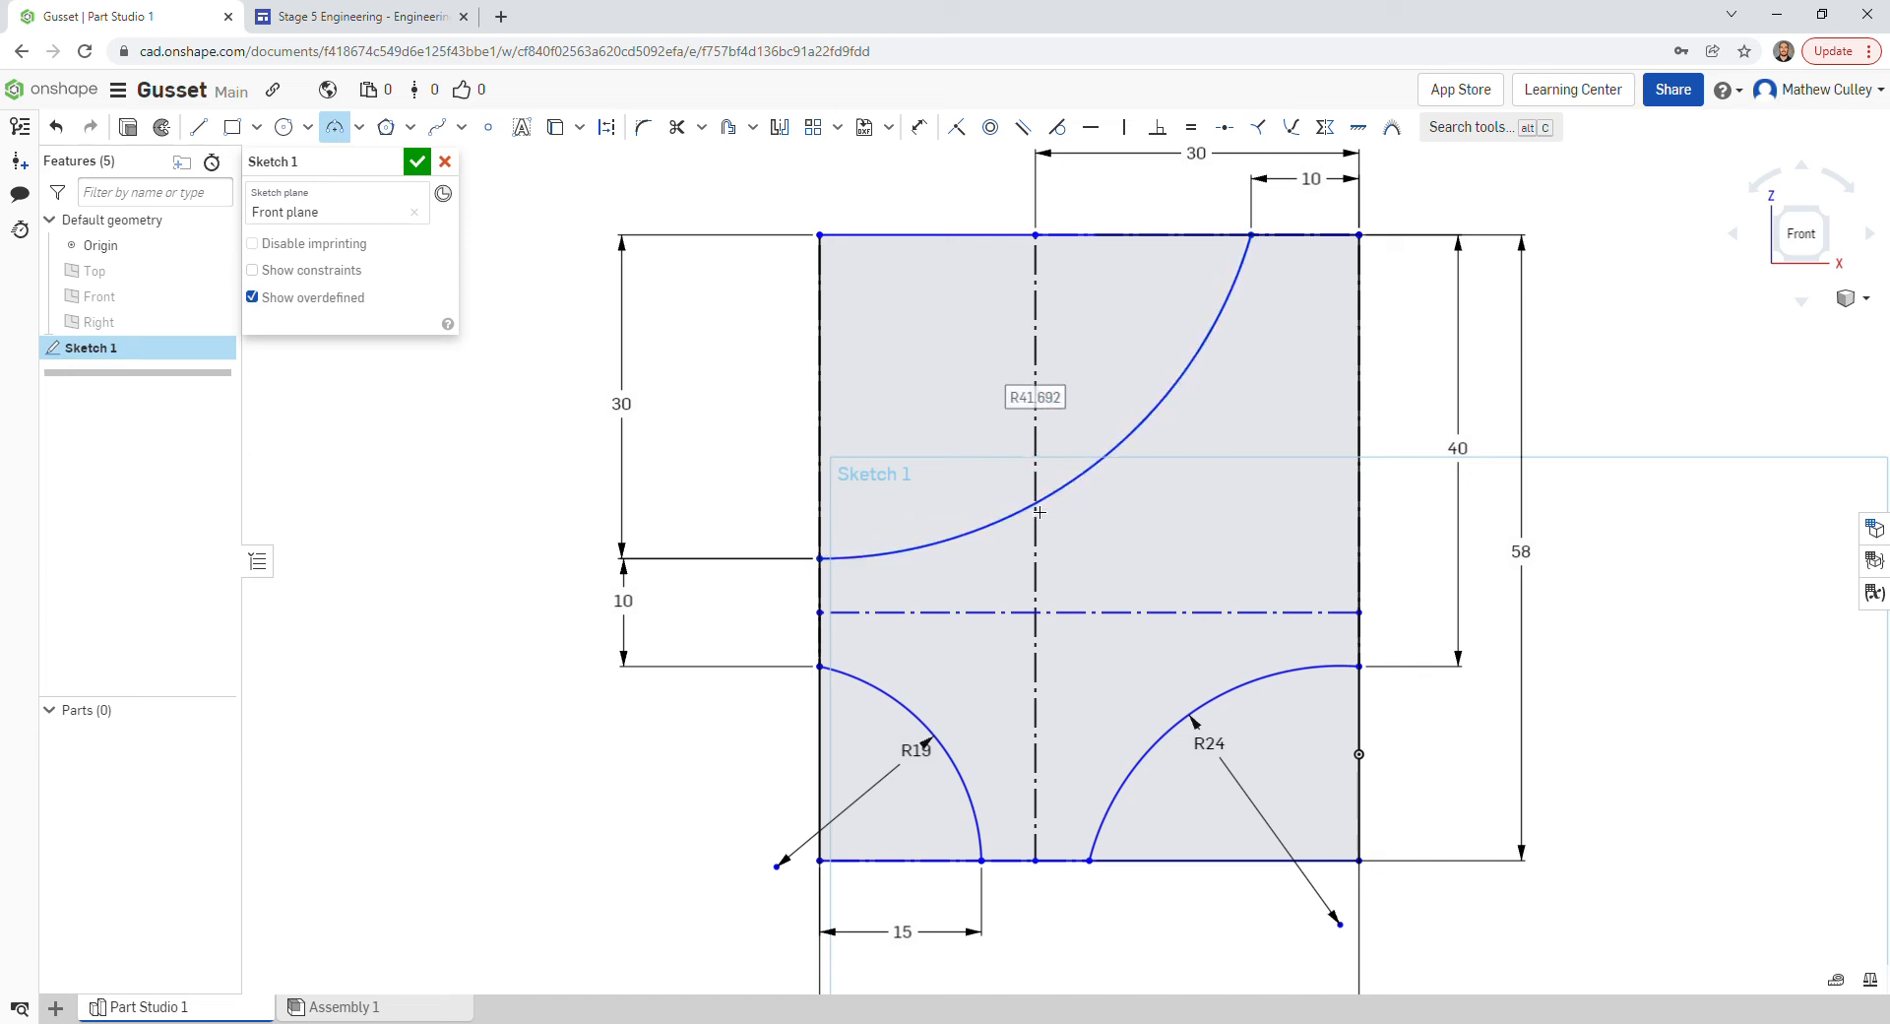
type("41")
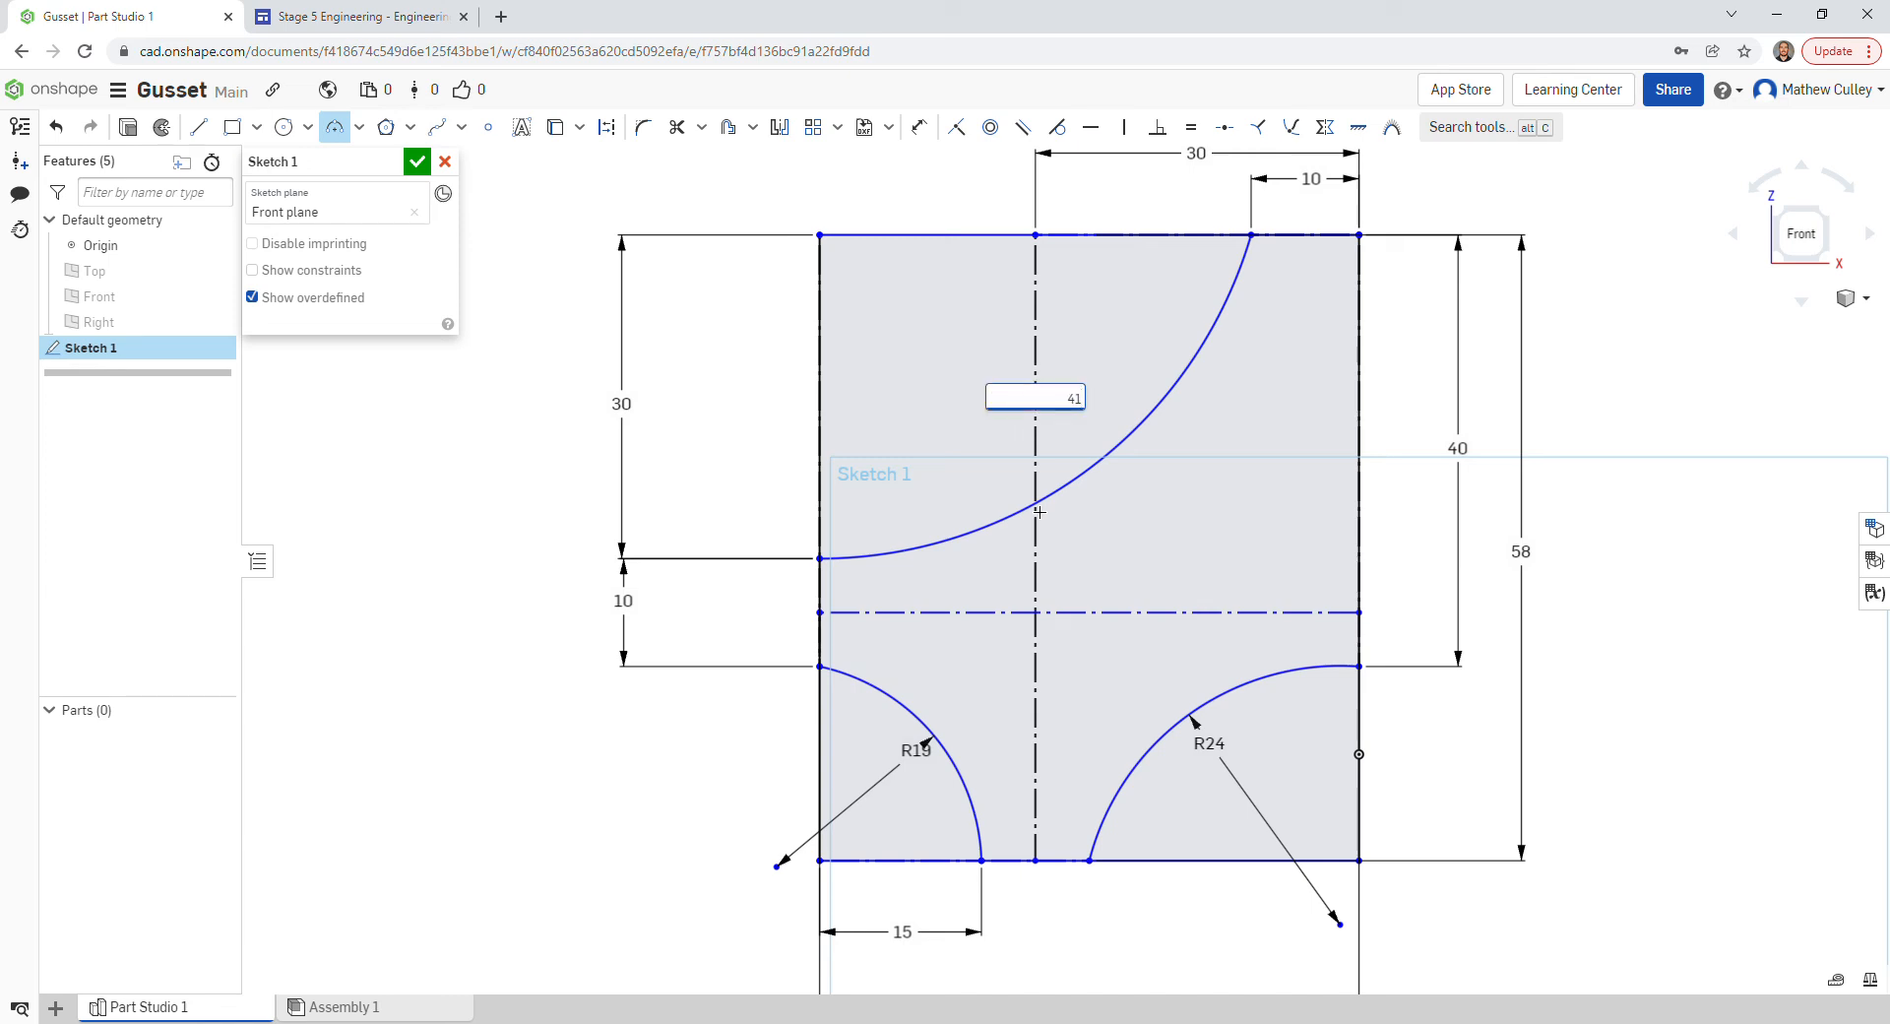
key("Return")
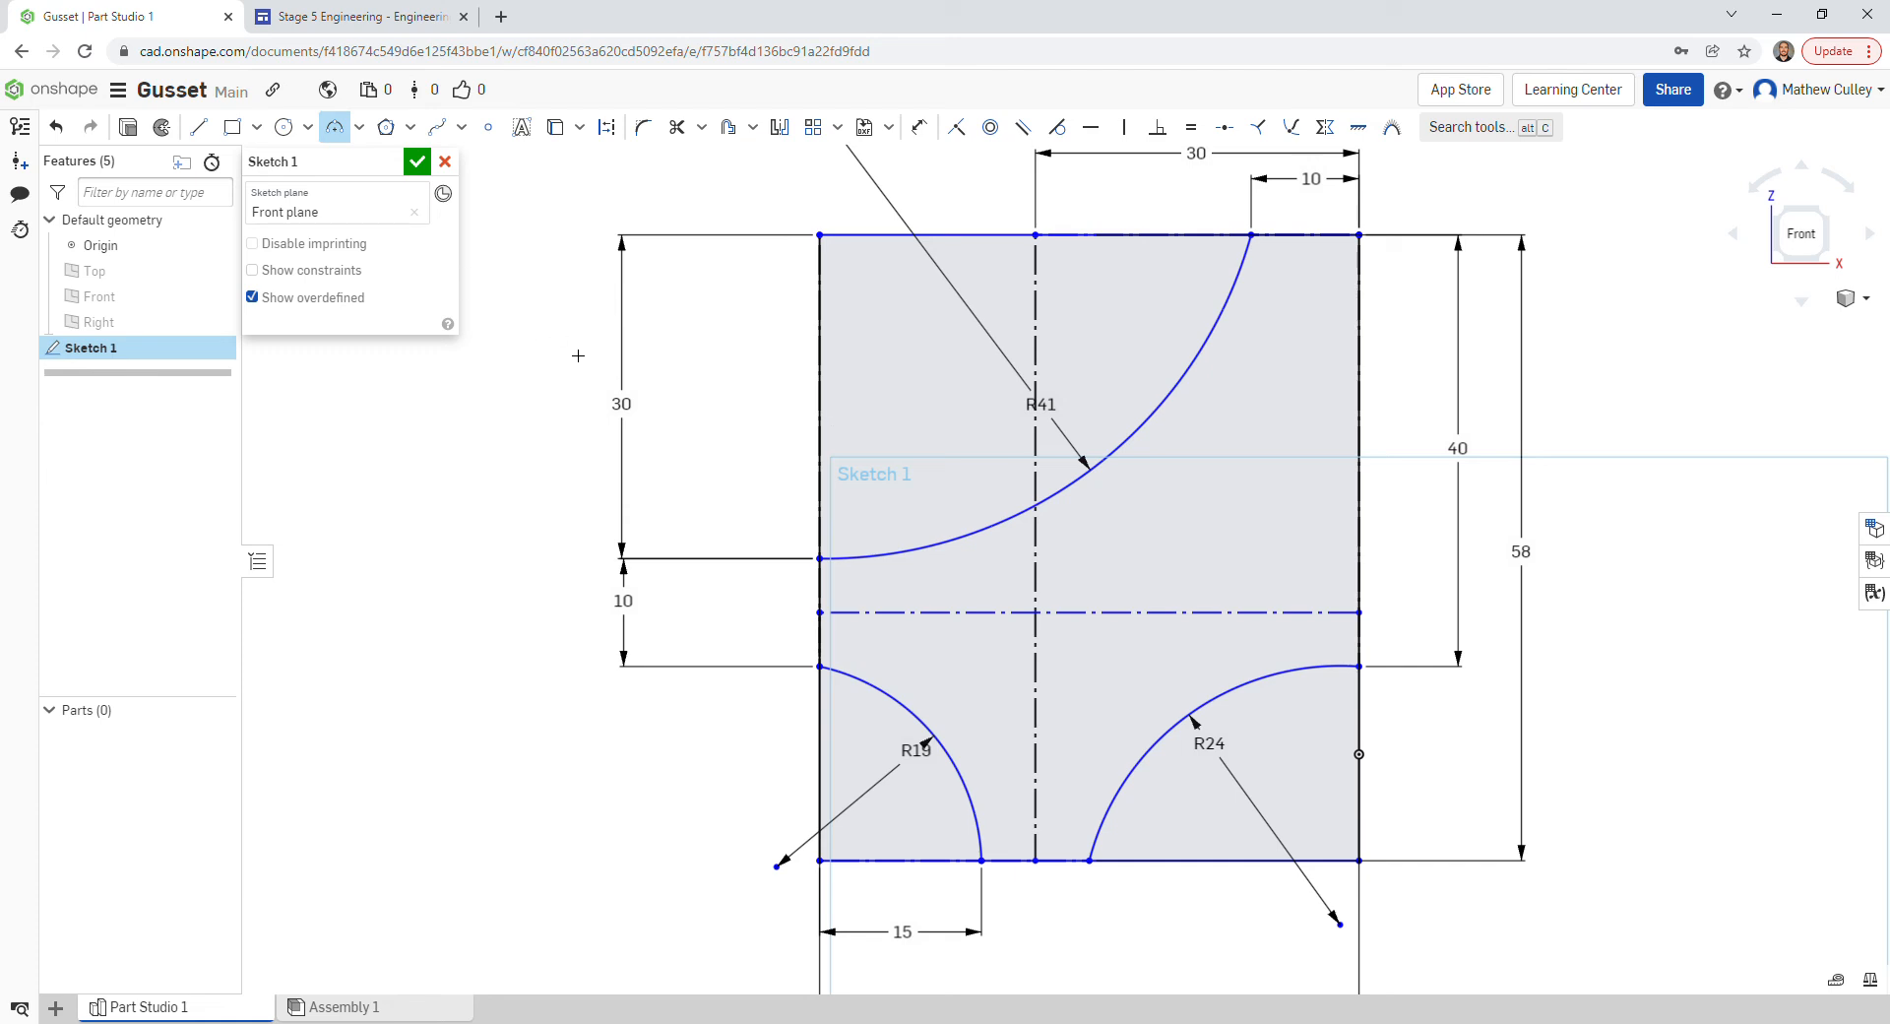
key("Escape")
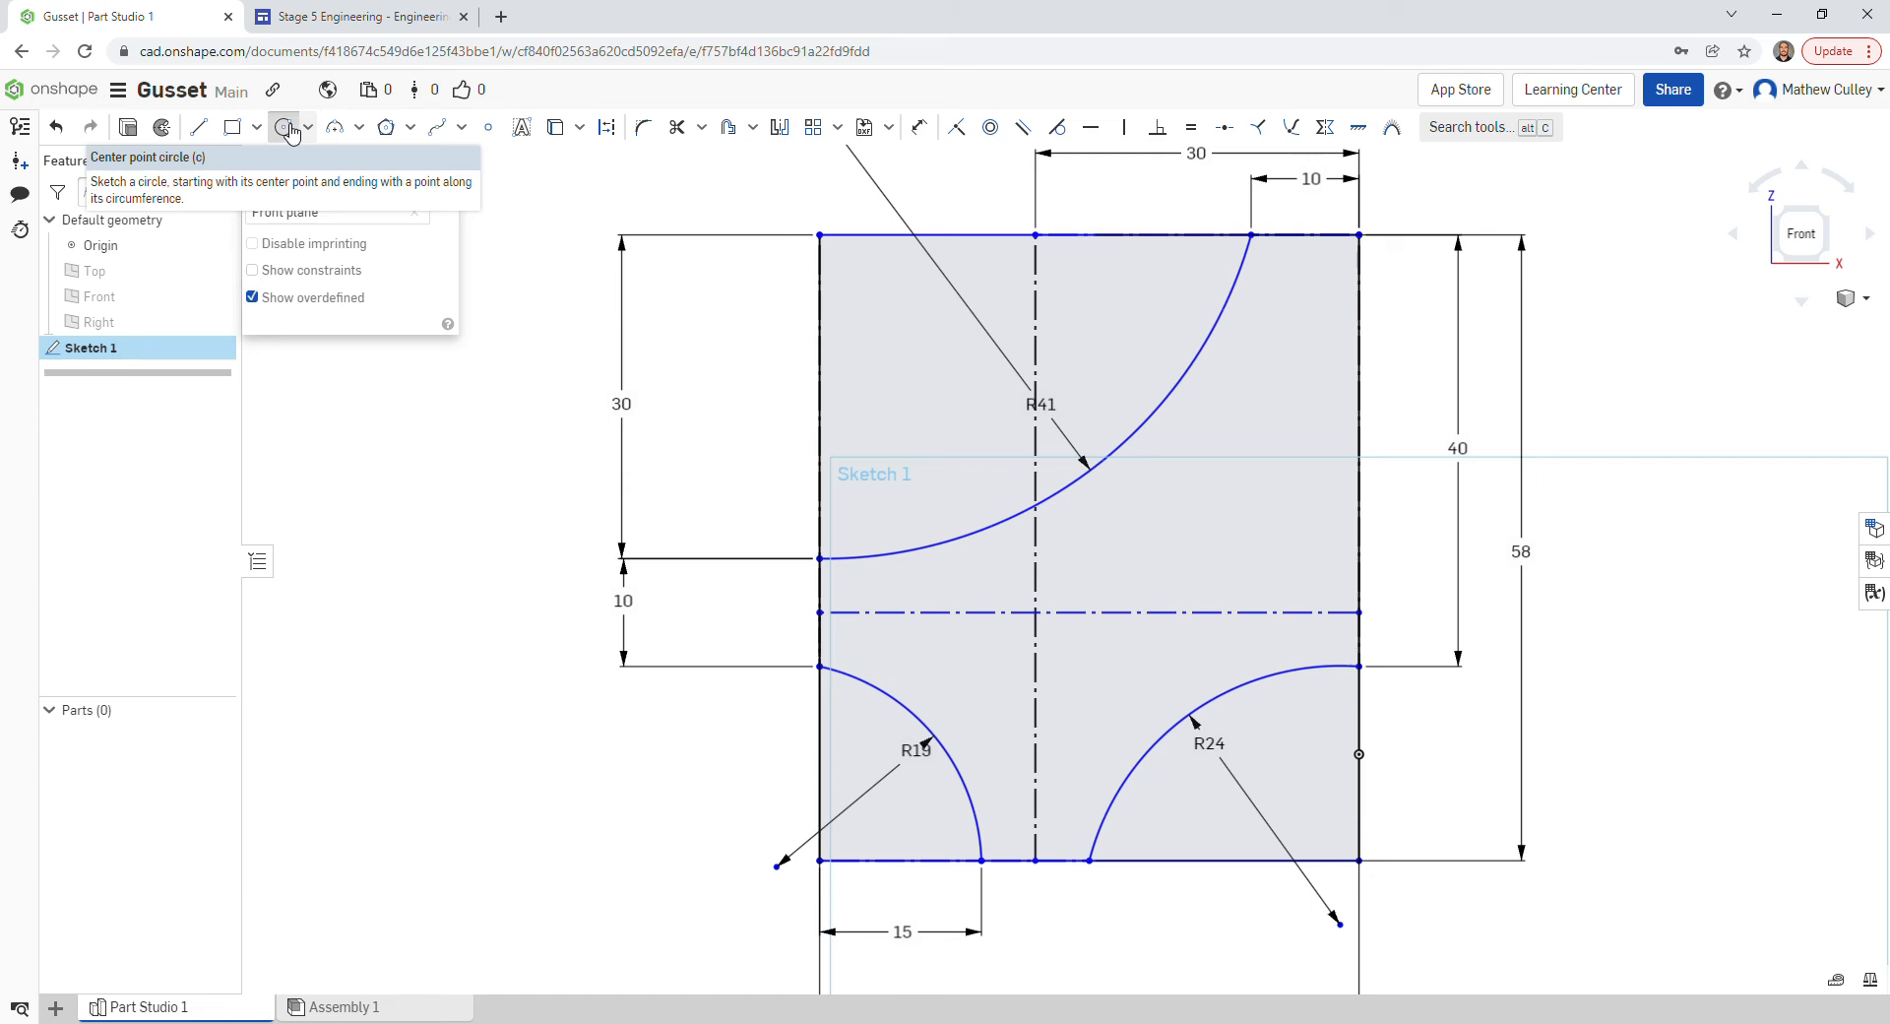
- Draw a 3.5 diameter center-point circle on the centreline intersection
left_click(286, 128)
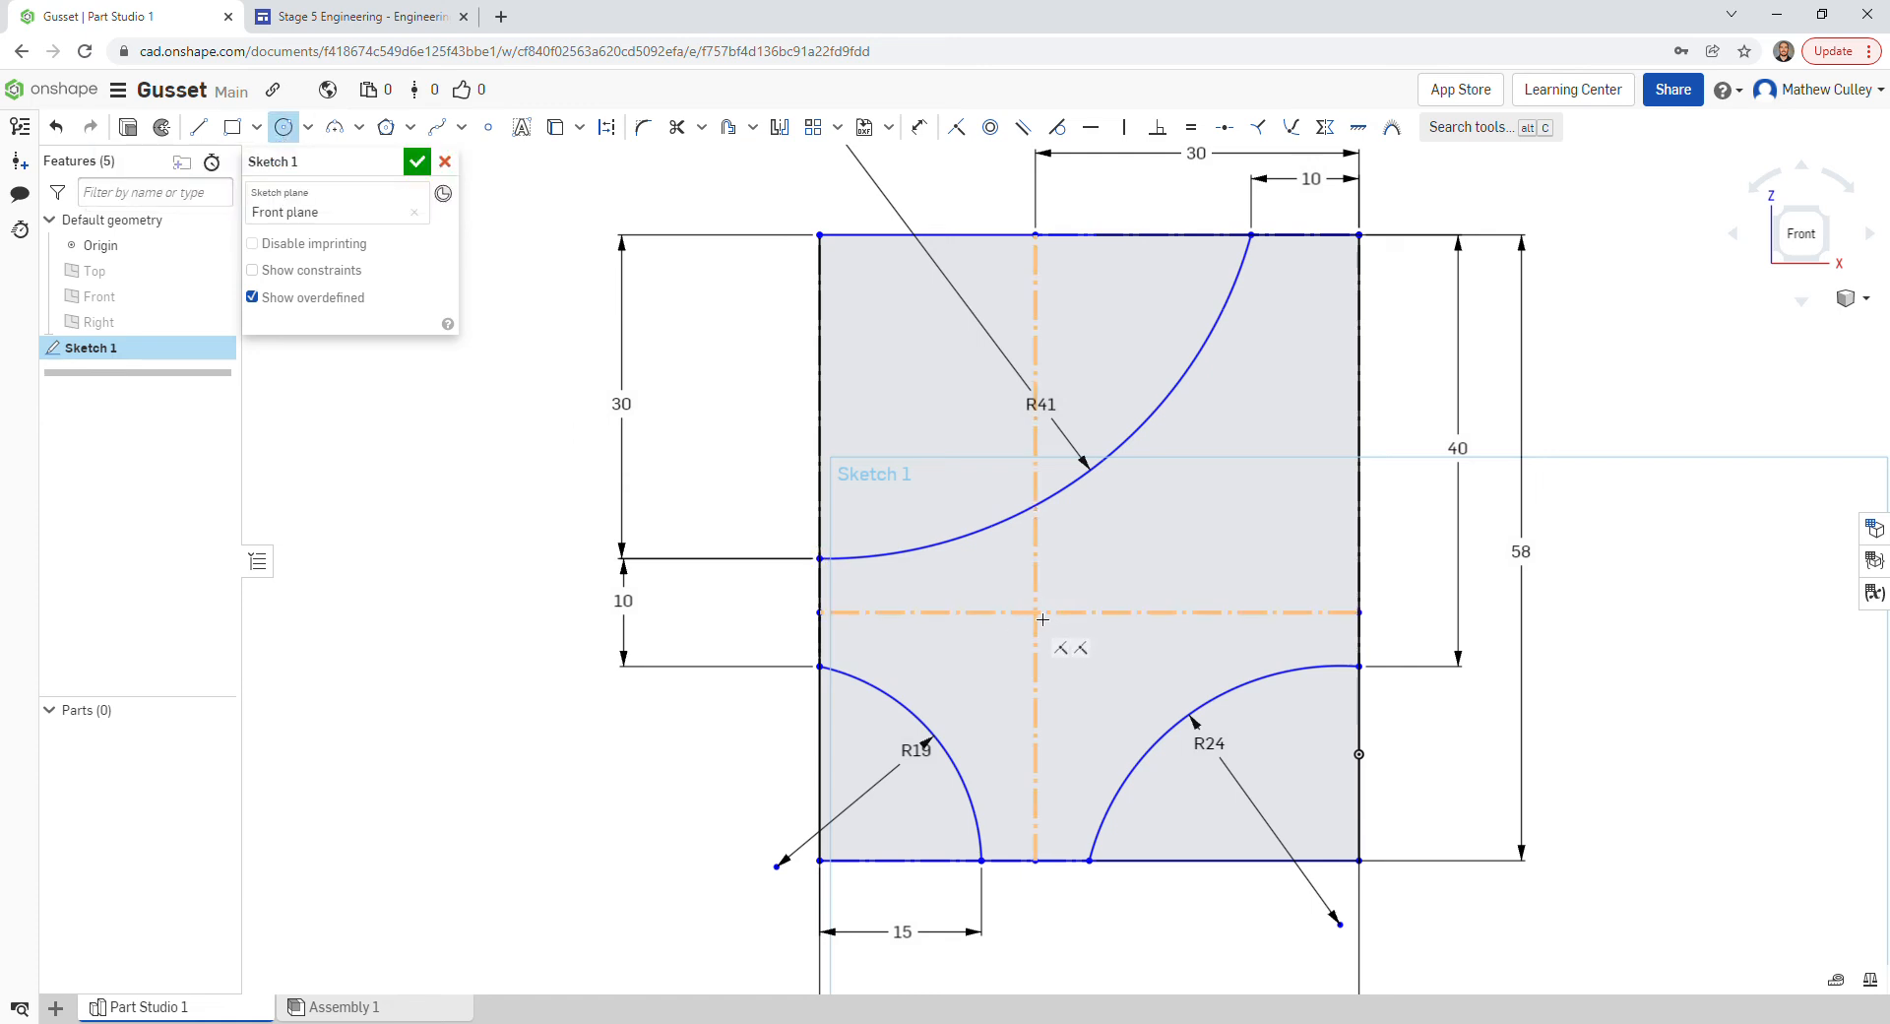
scroll(1039, 625, "up", 5)
scroll(1042, 618, "up", 5)
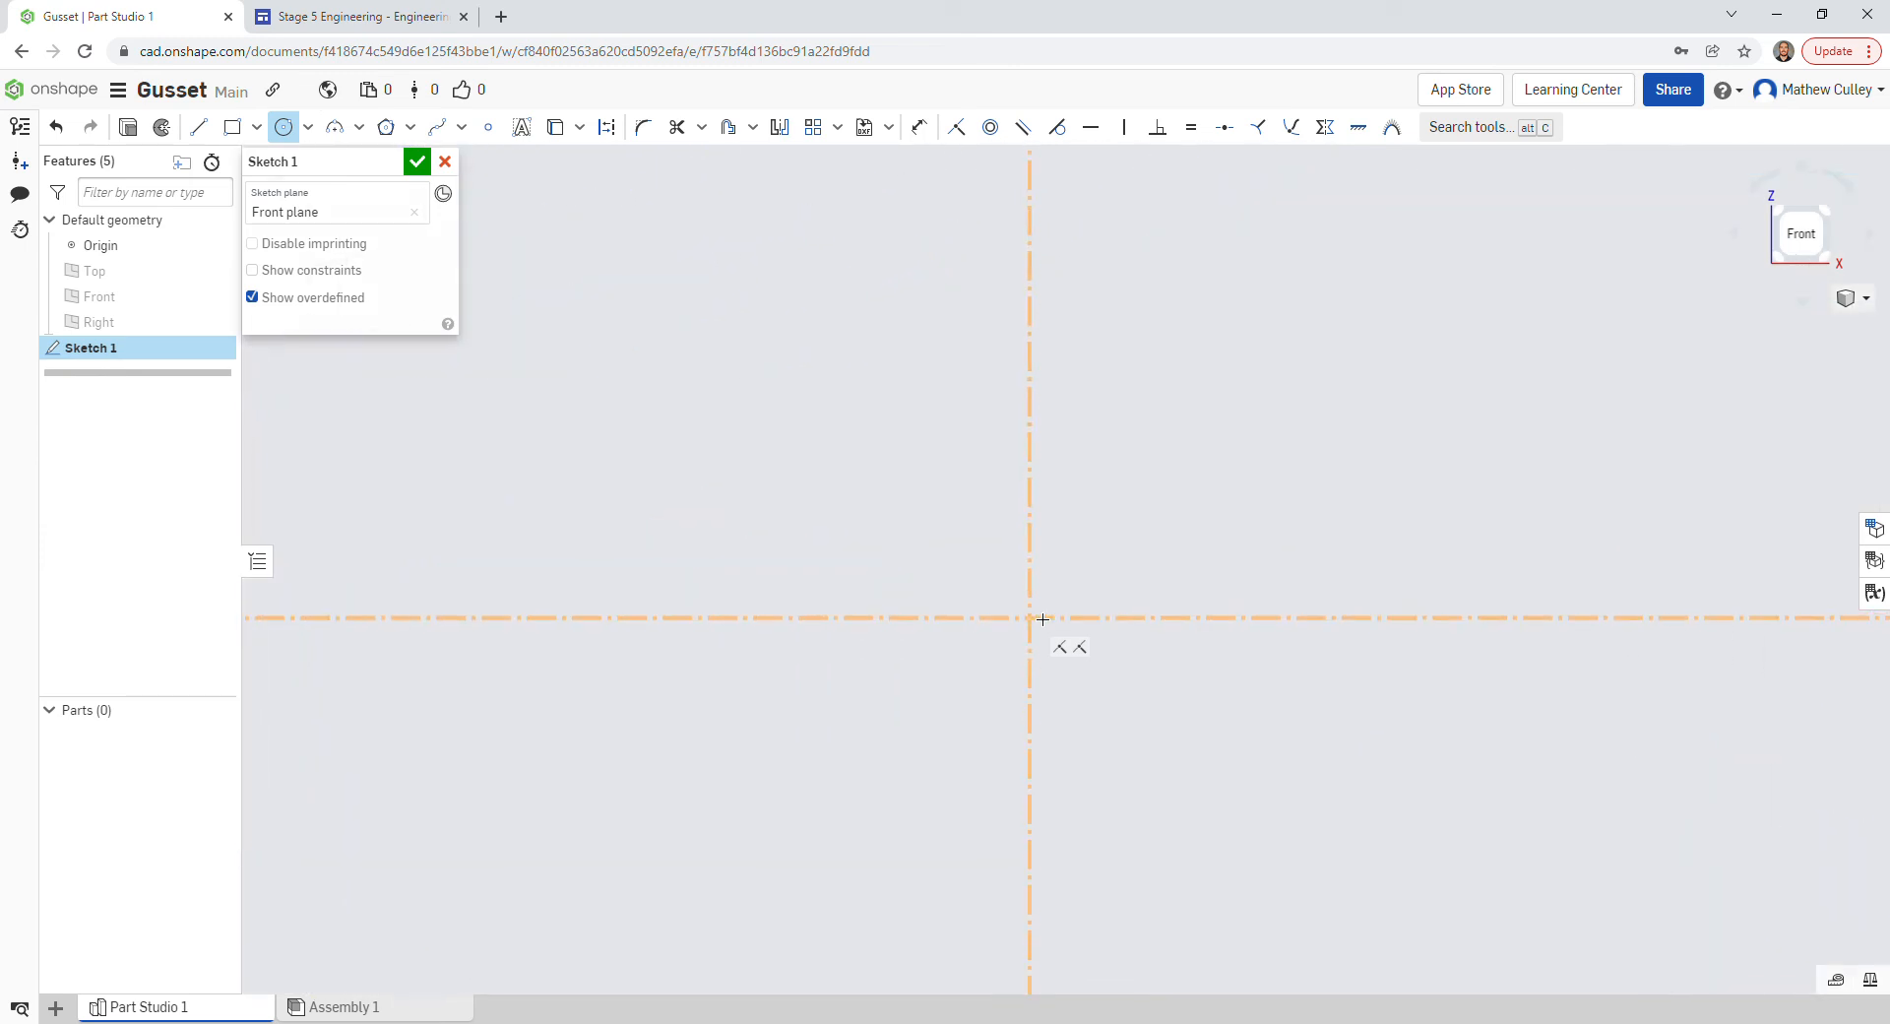
scroll(1021, 656, "up", 2)
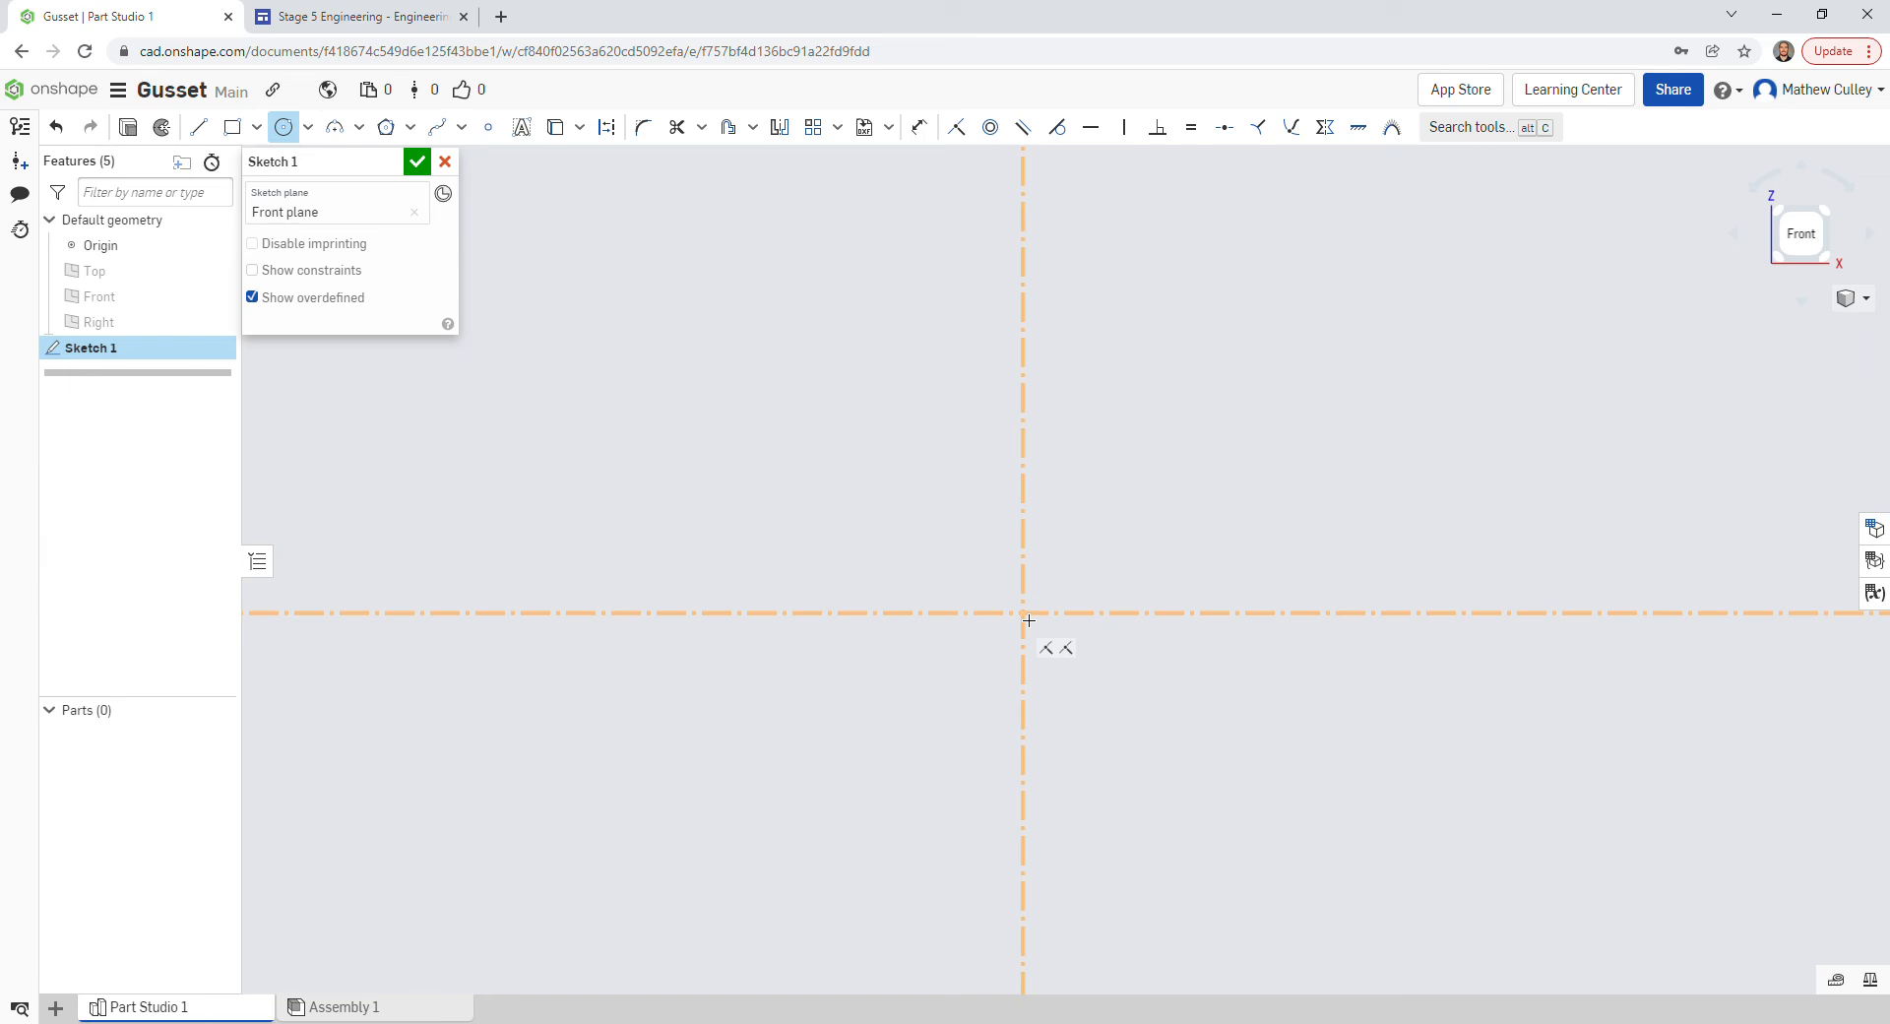
left_click(1029, 620)
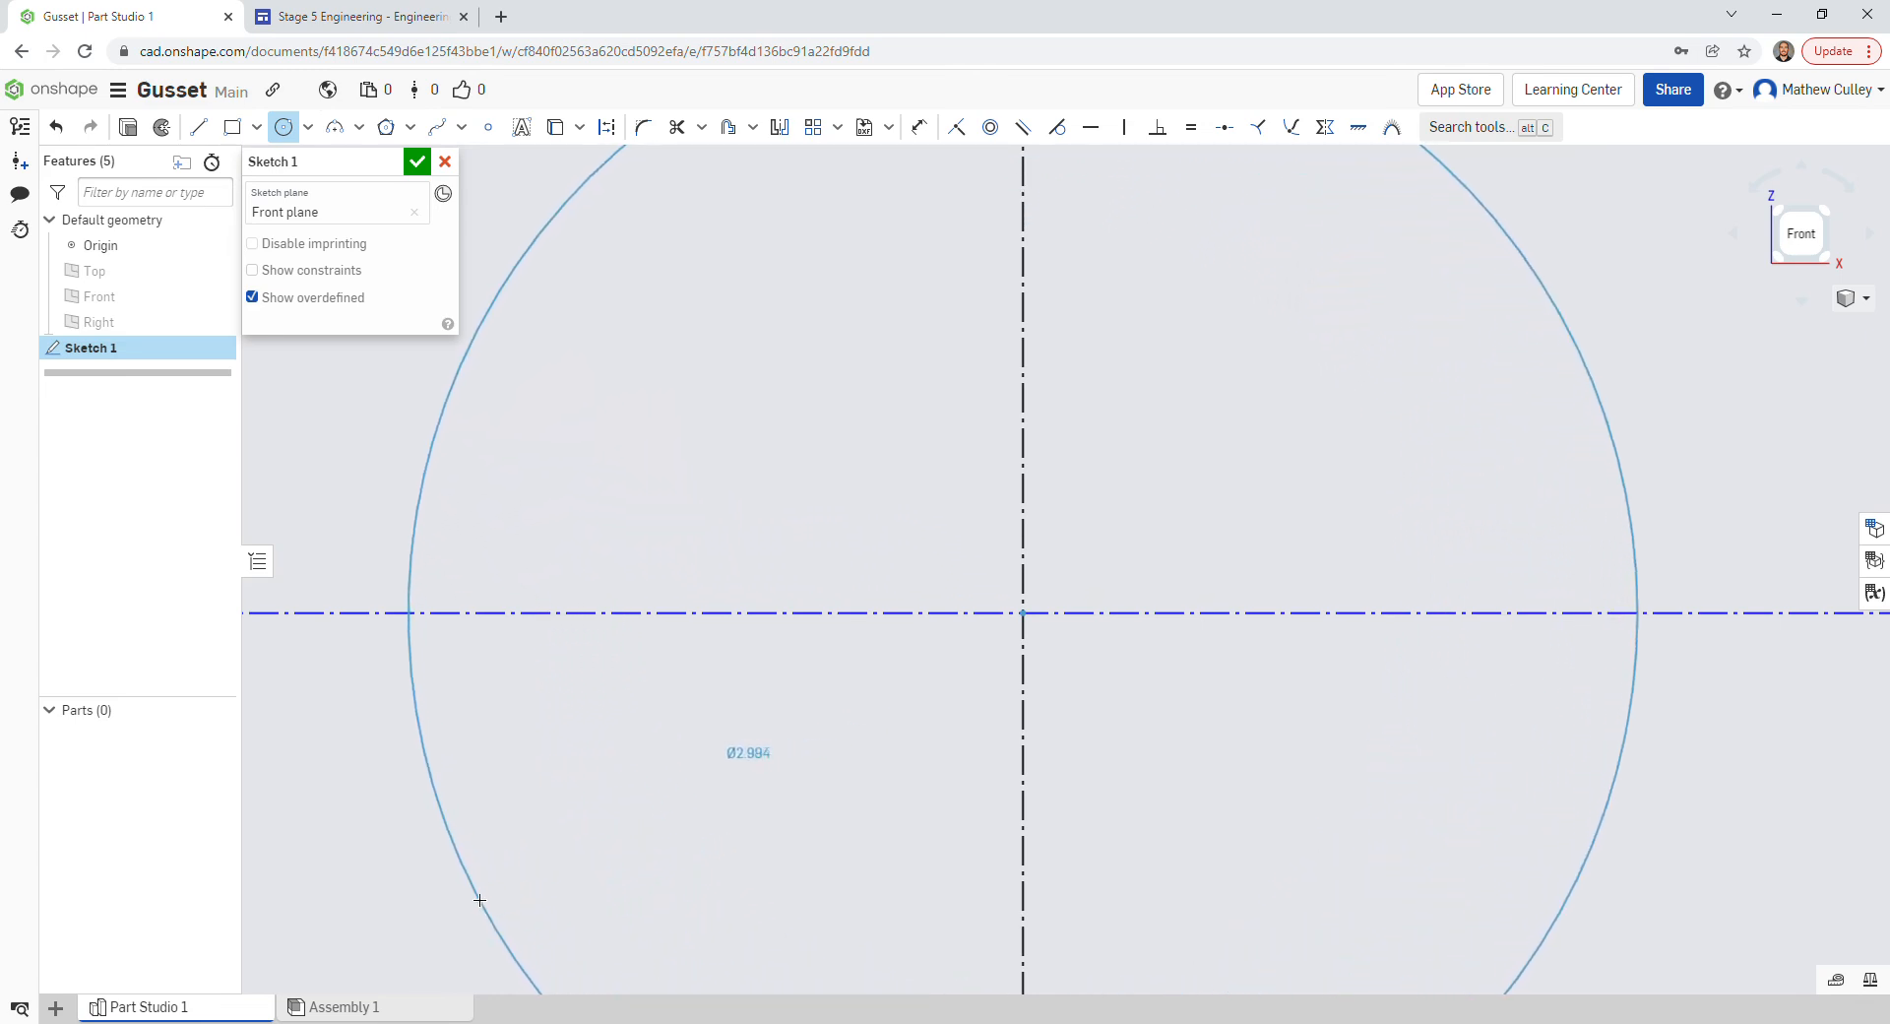
scroll(445, 901, "down", 5)
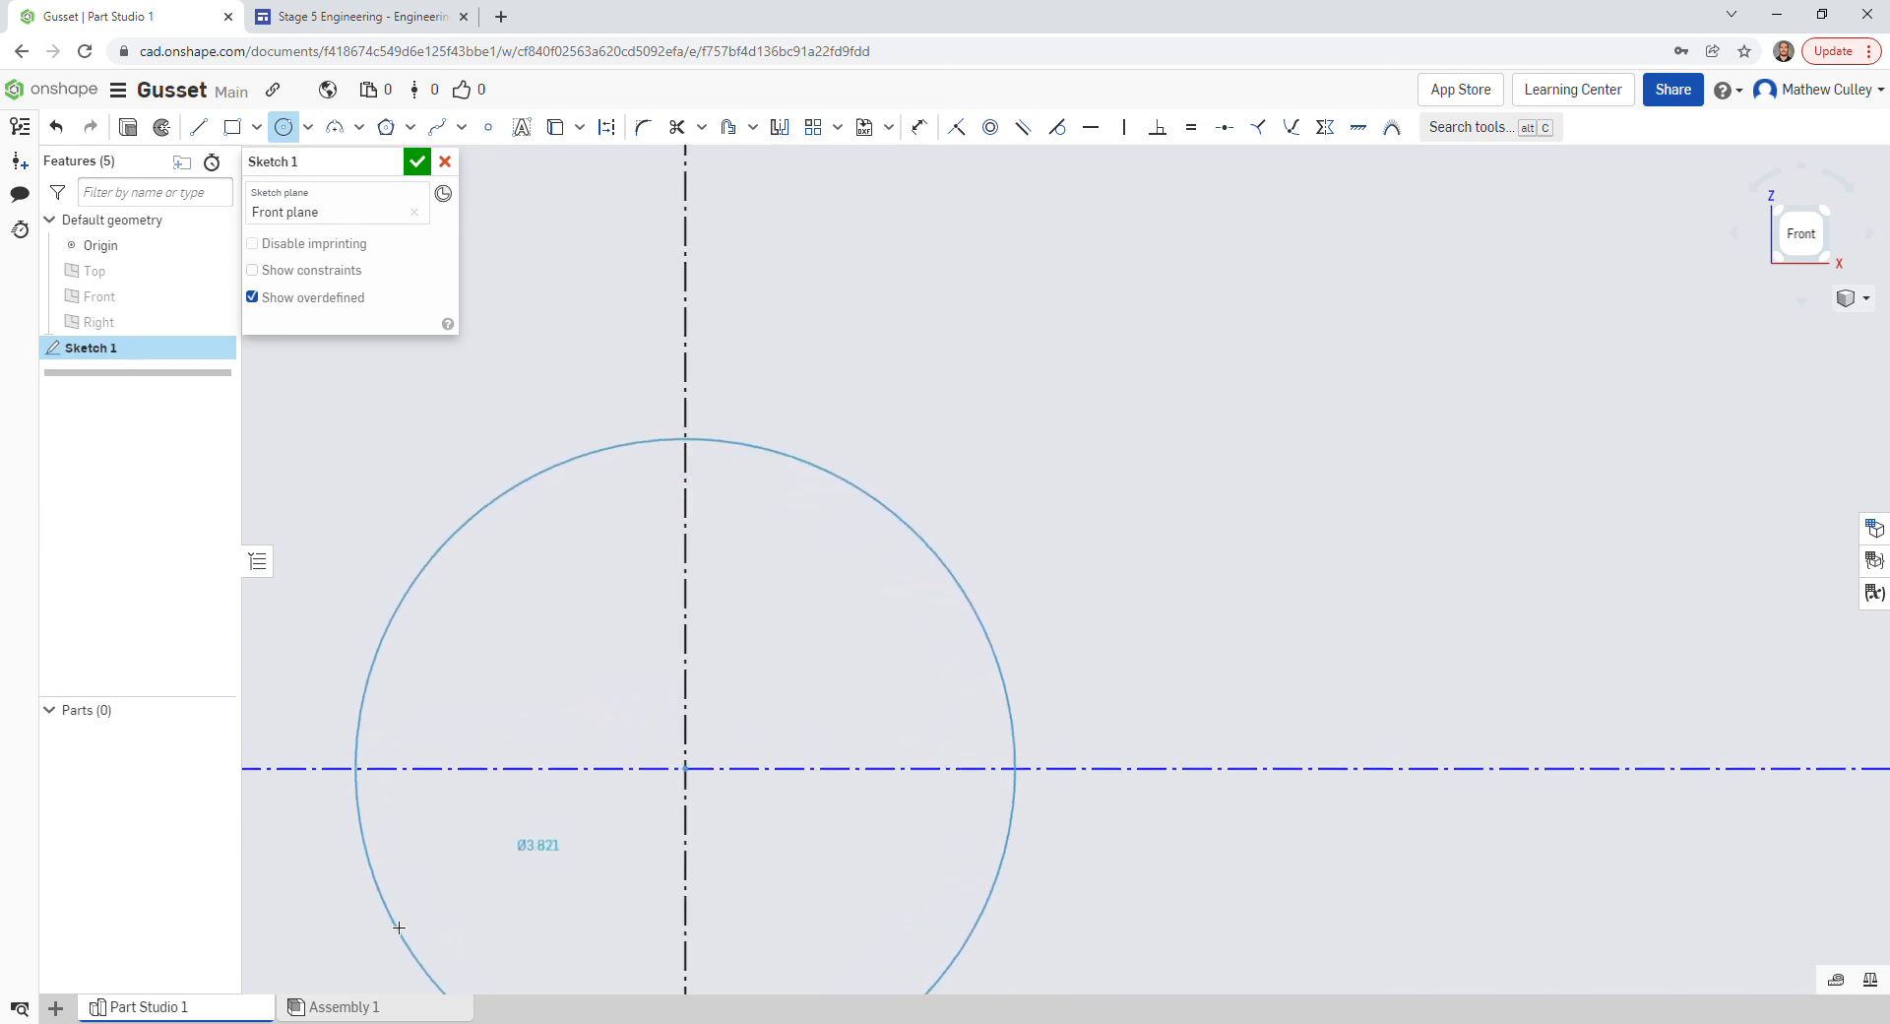
left_click(408, 916)
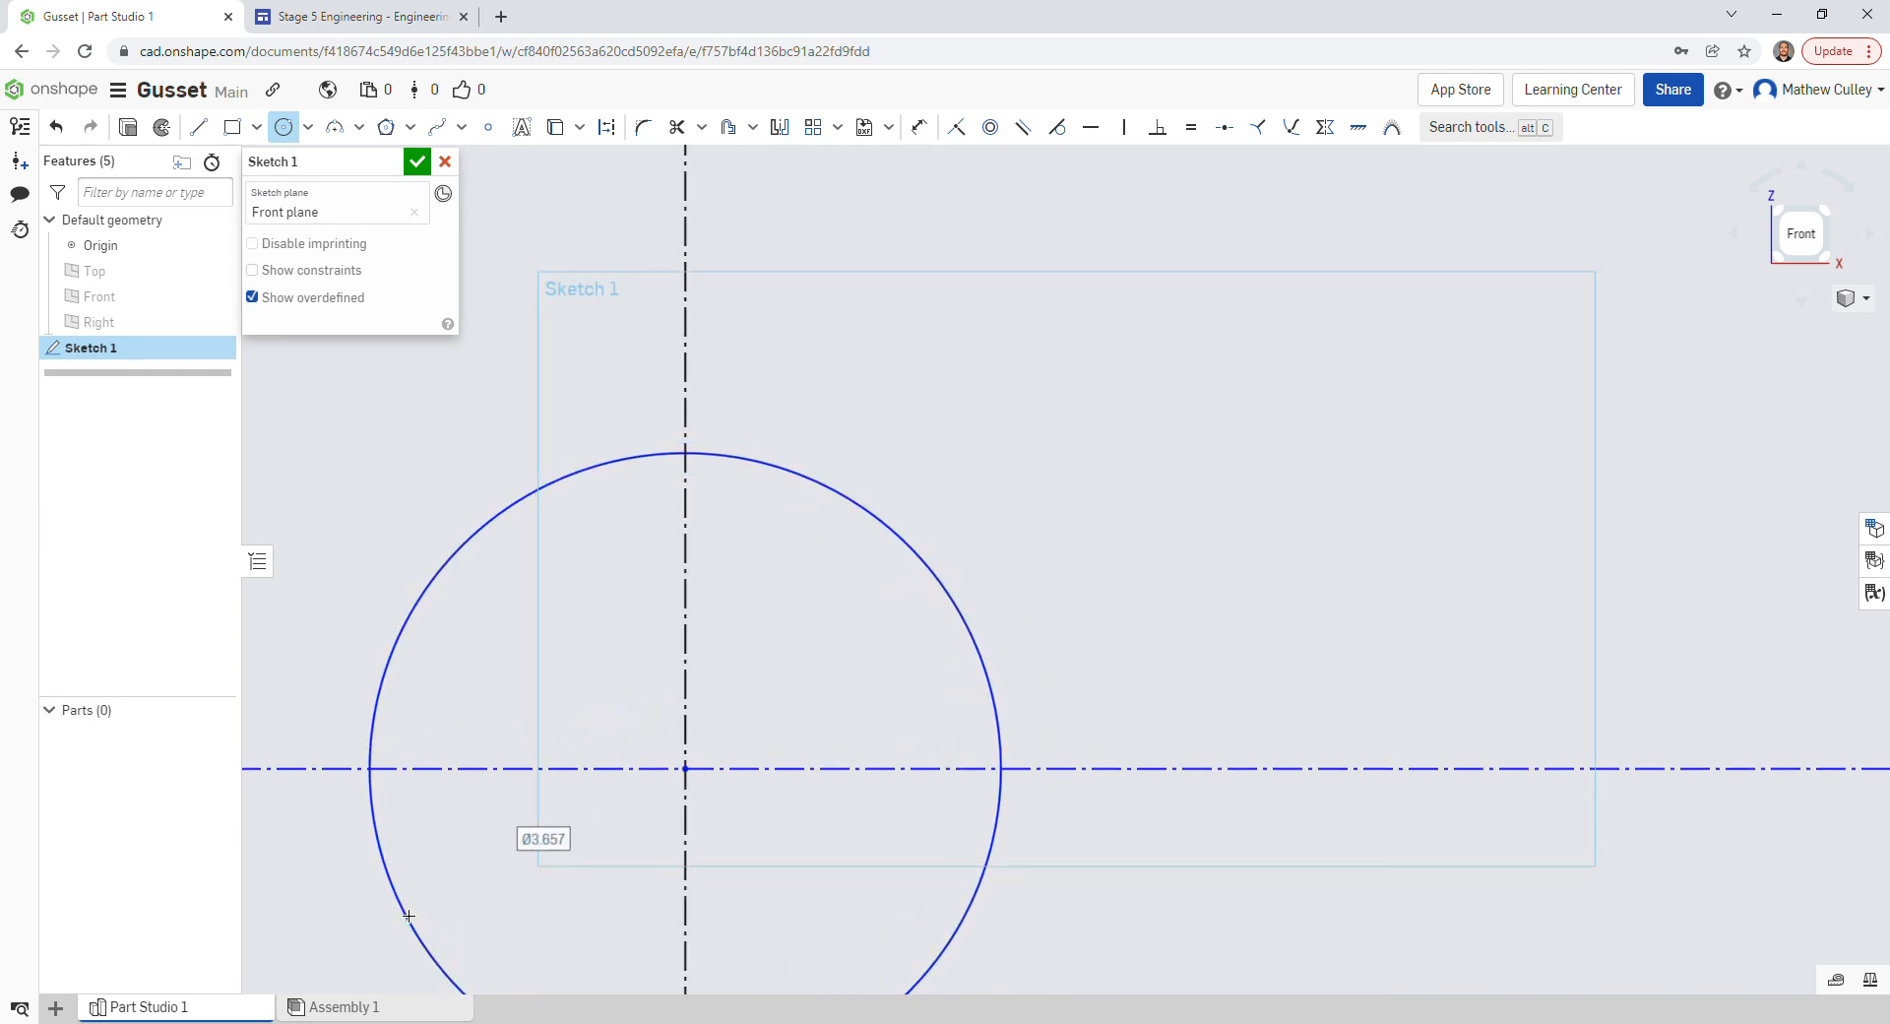
type("3.5")
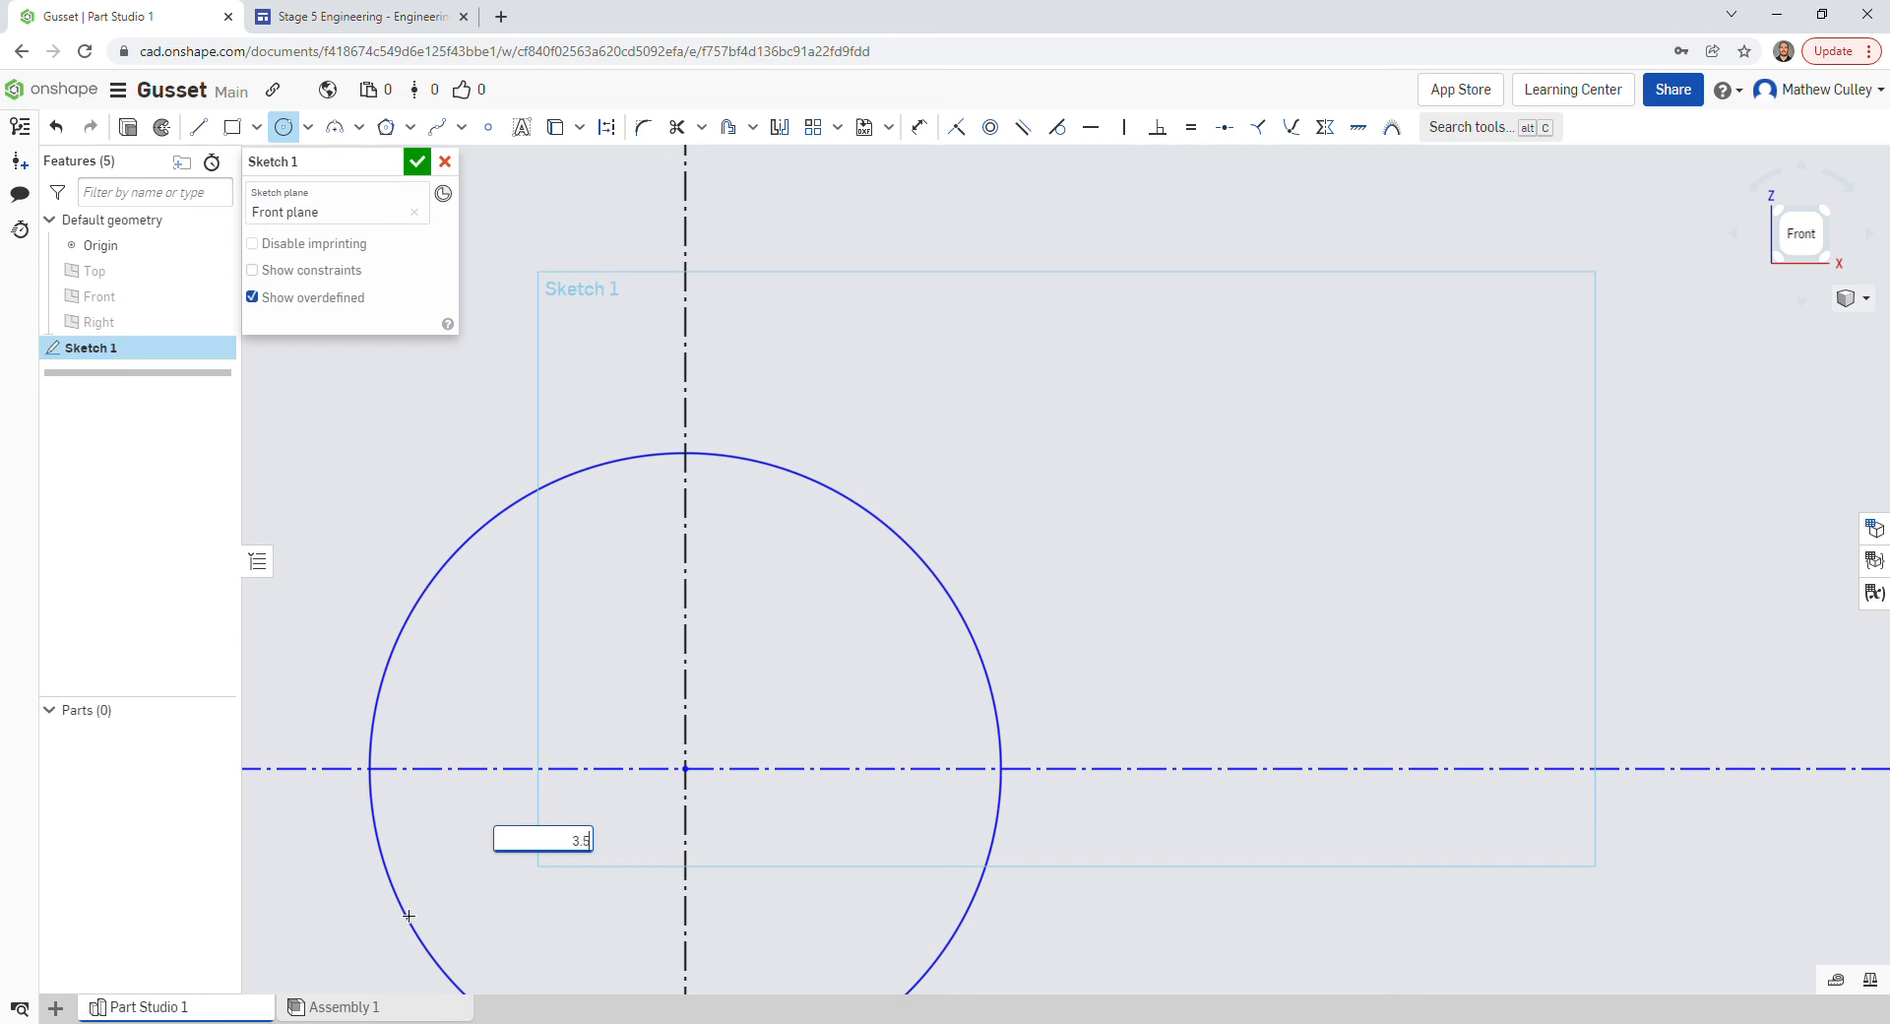
key("Return")
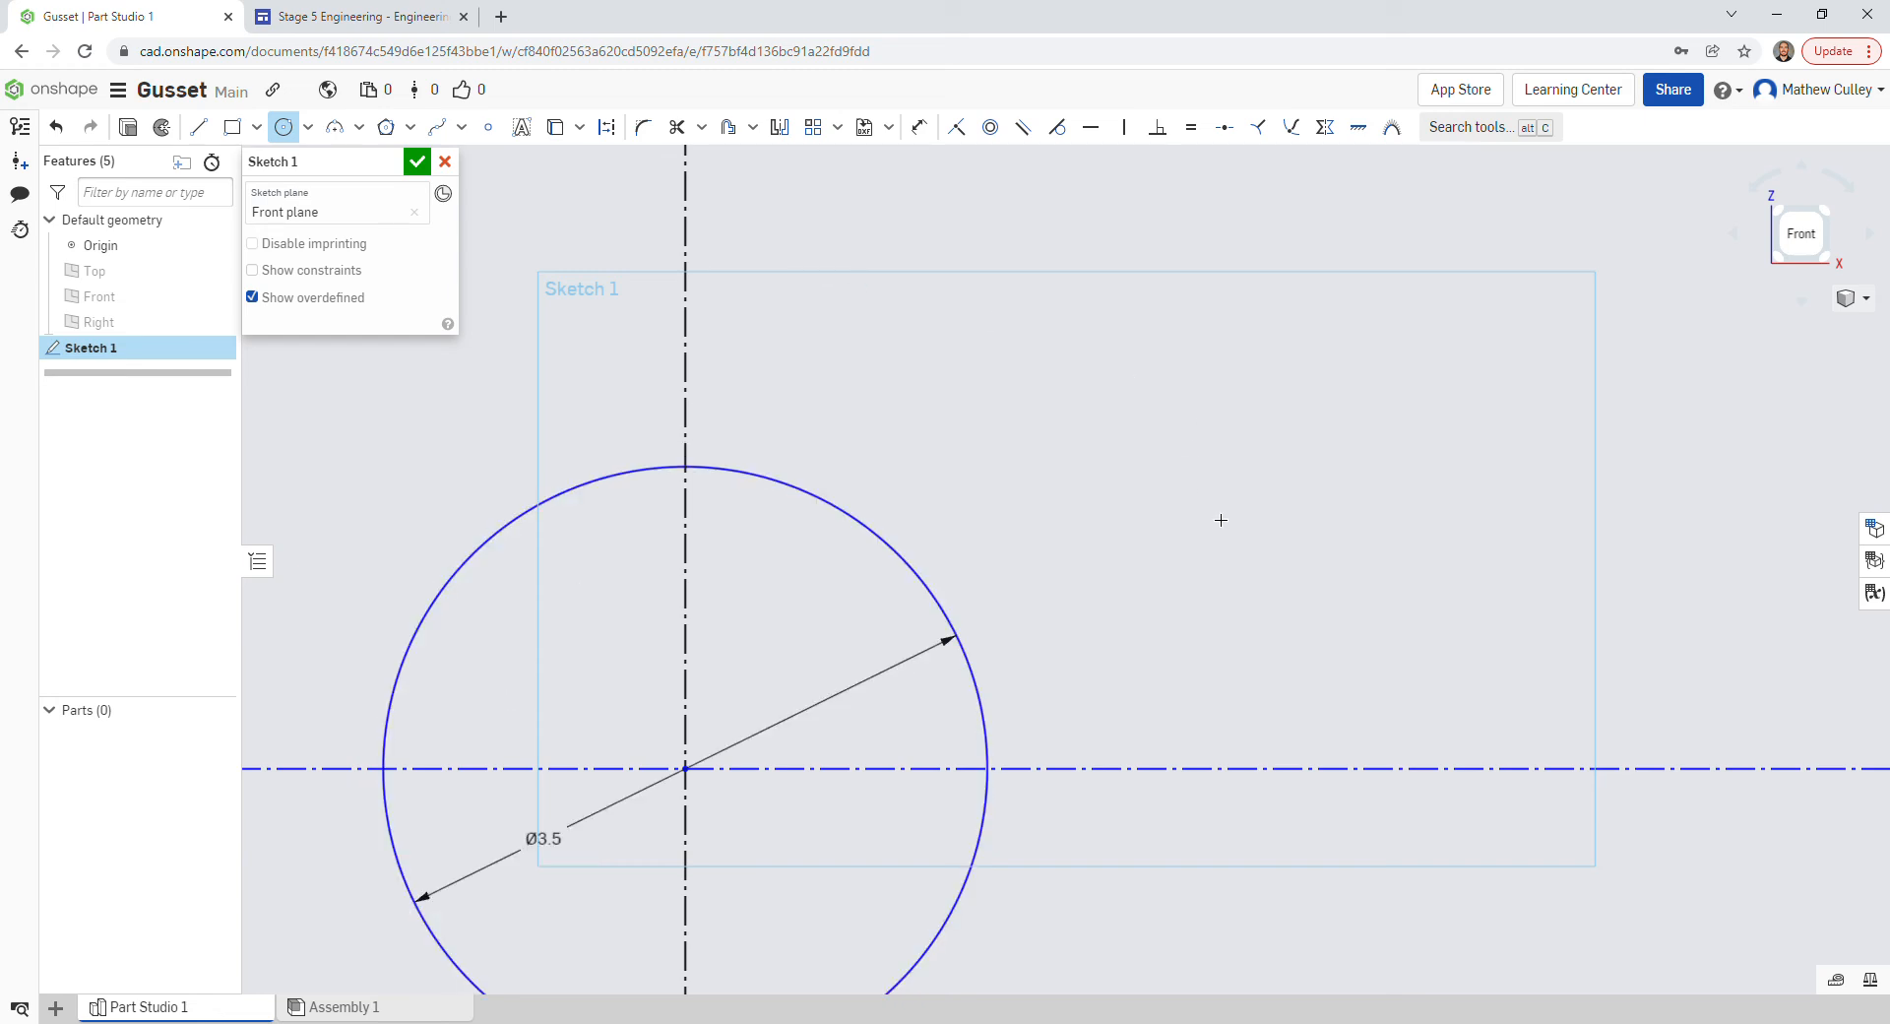
scroll(1181, 536, "down", 10)
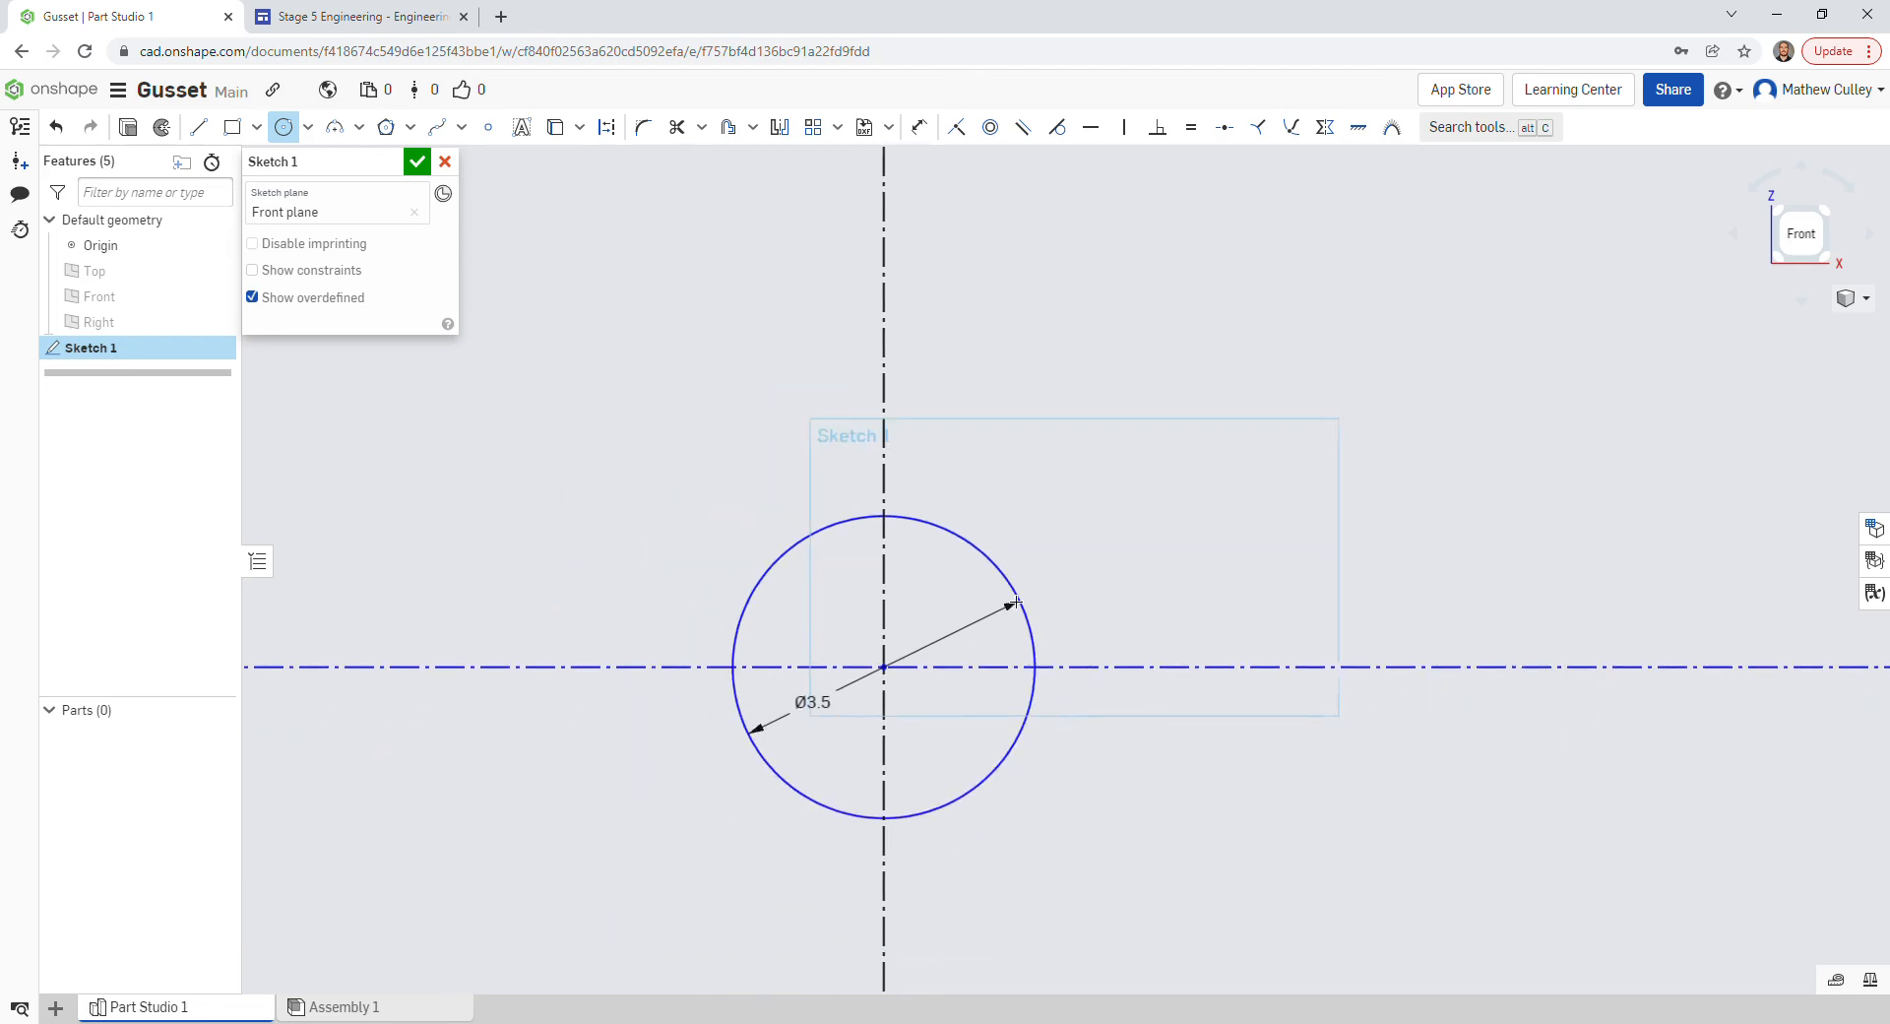
scroll(1089, 578, "down", 8)
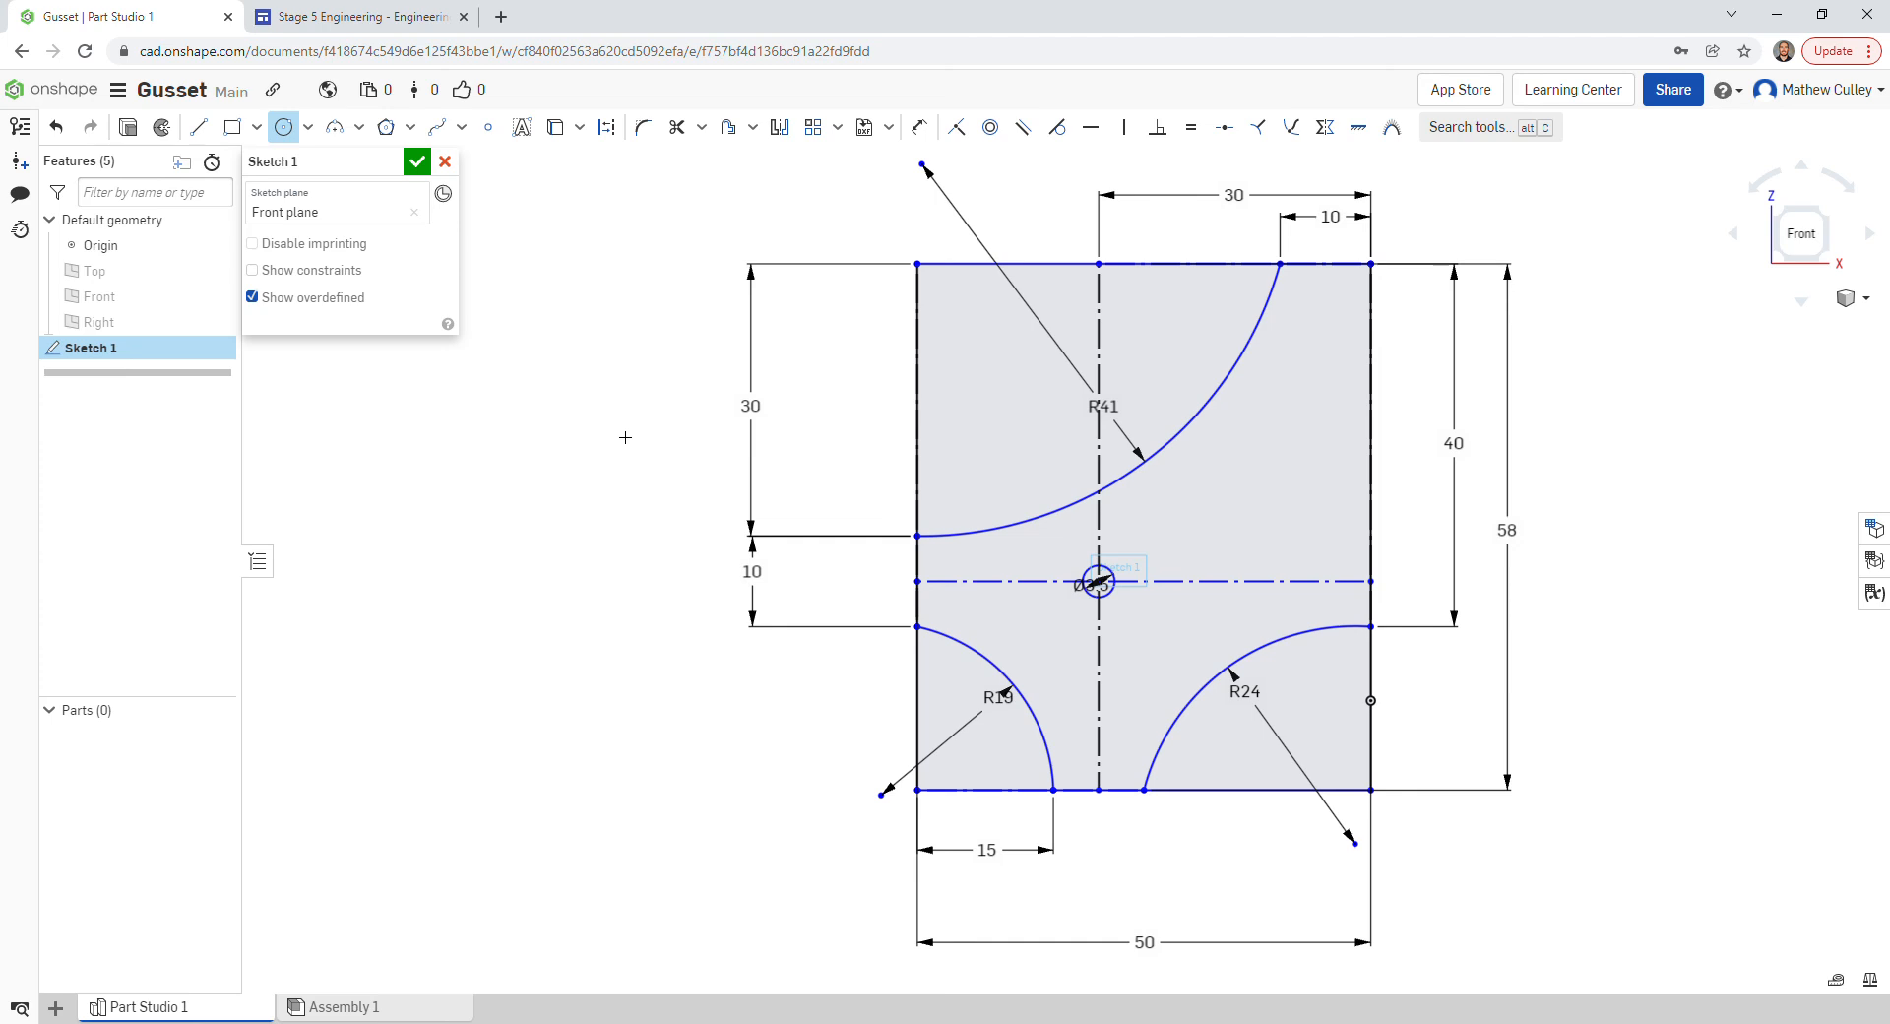
- Trim the left and top rectangle edges back to the R41 arc
key("Escape")
left_click(686, 135)
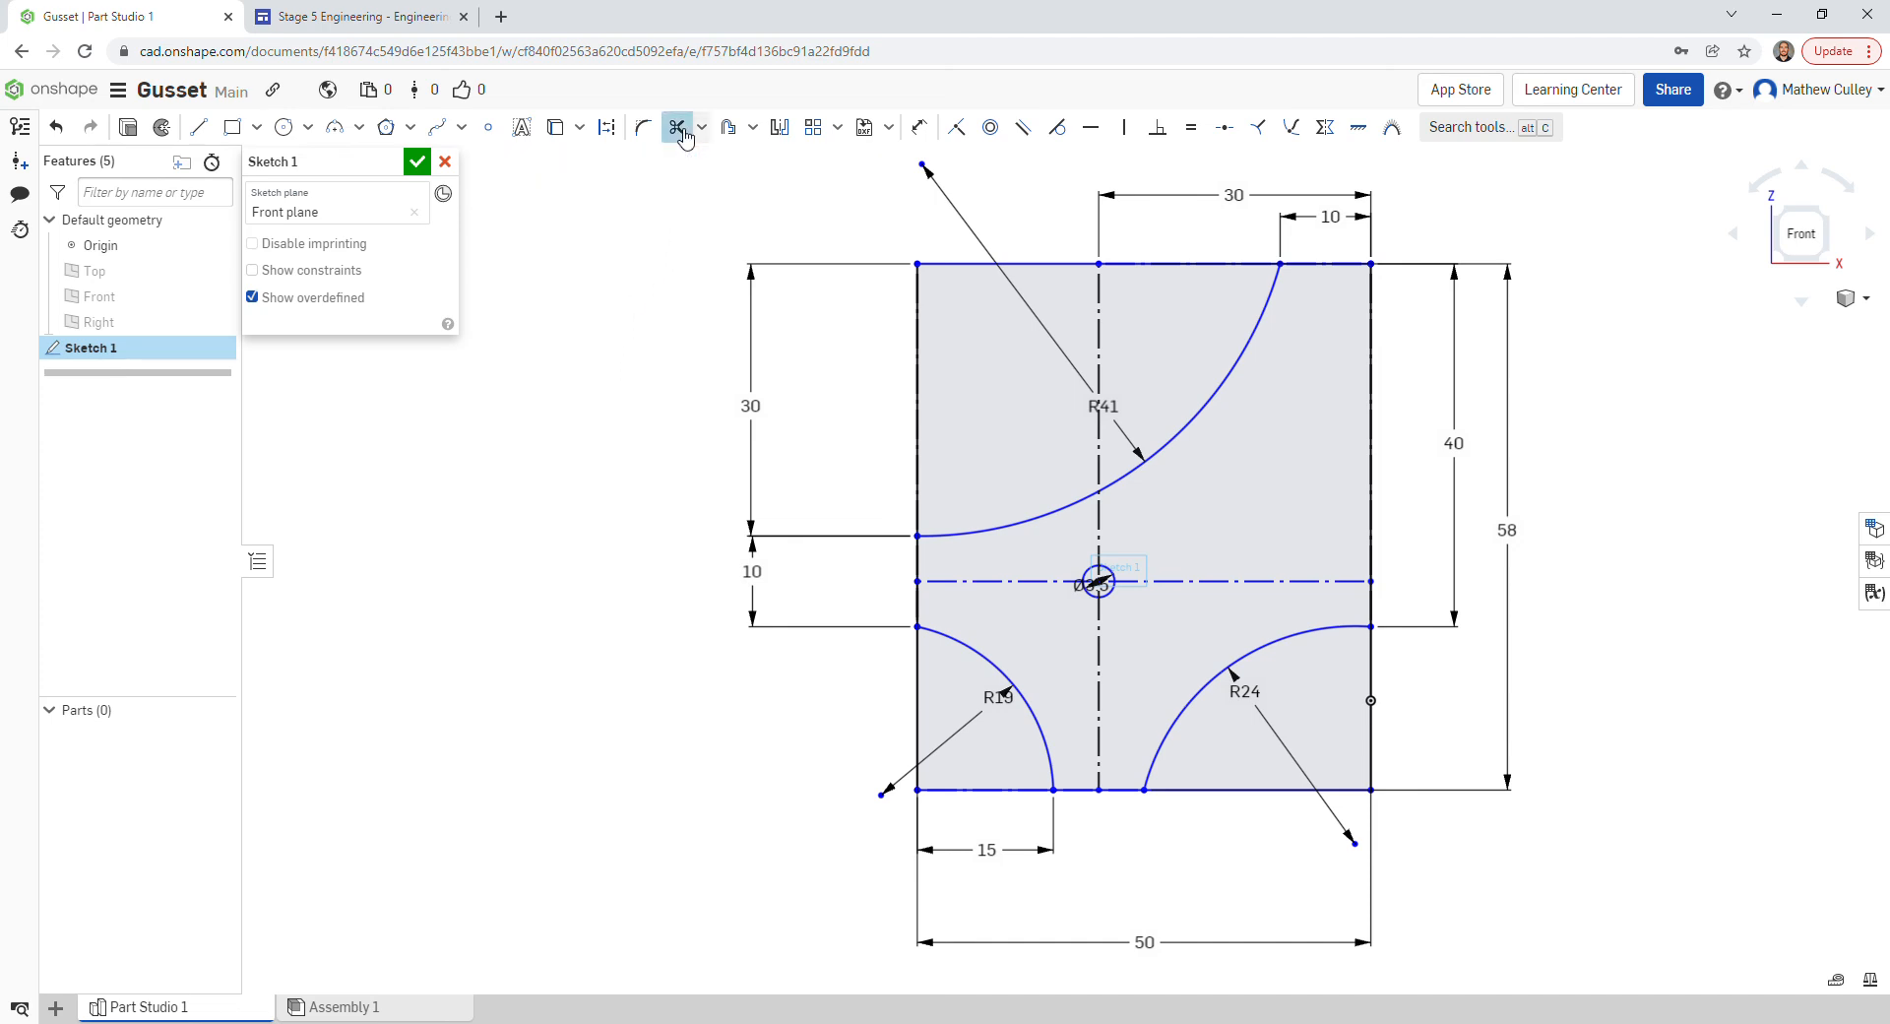
left_click(918, 409)
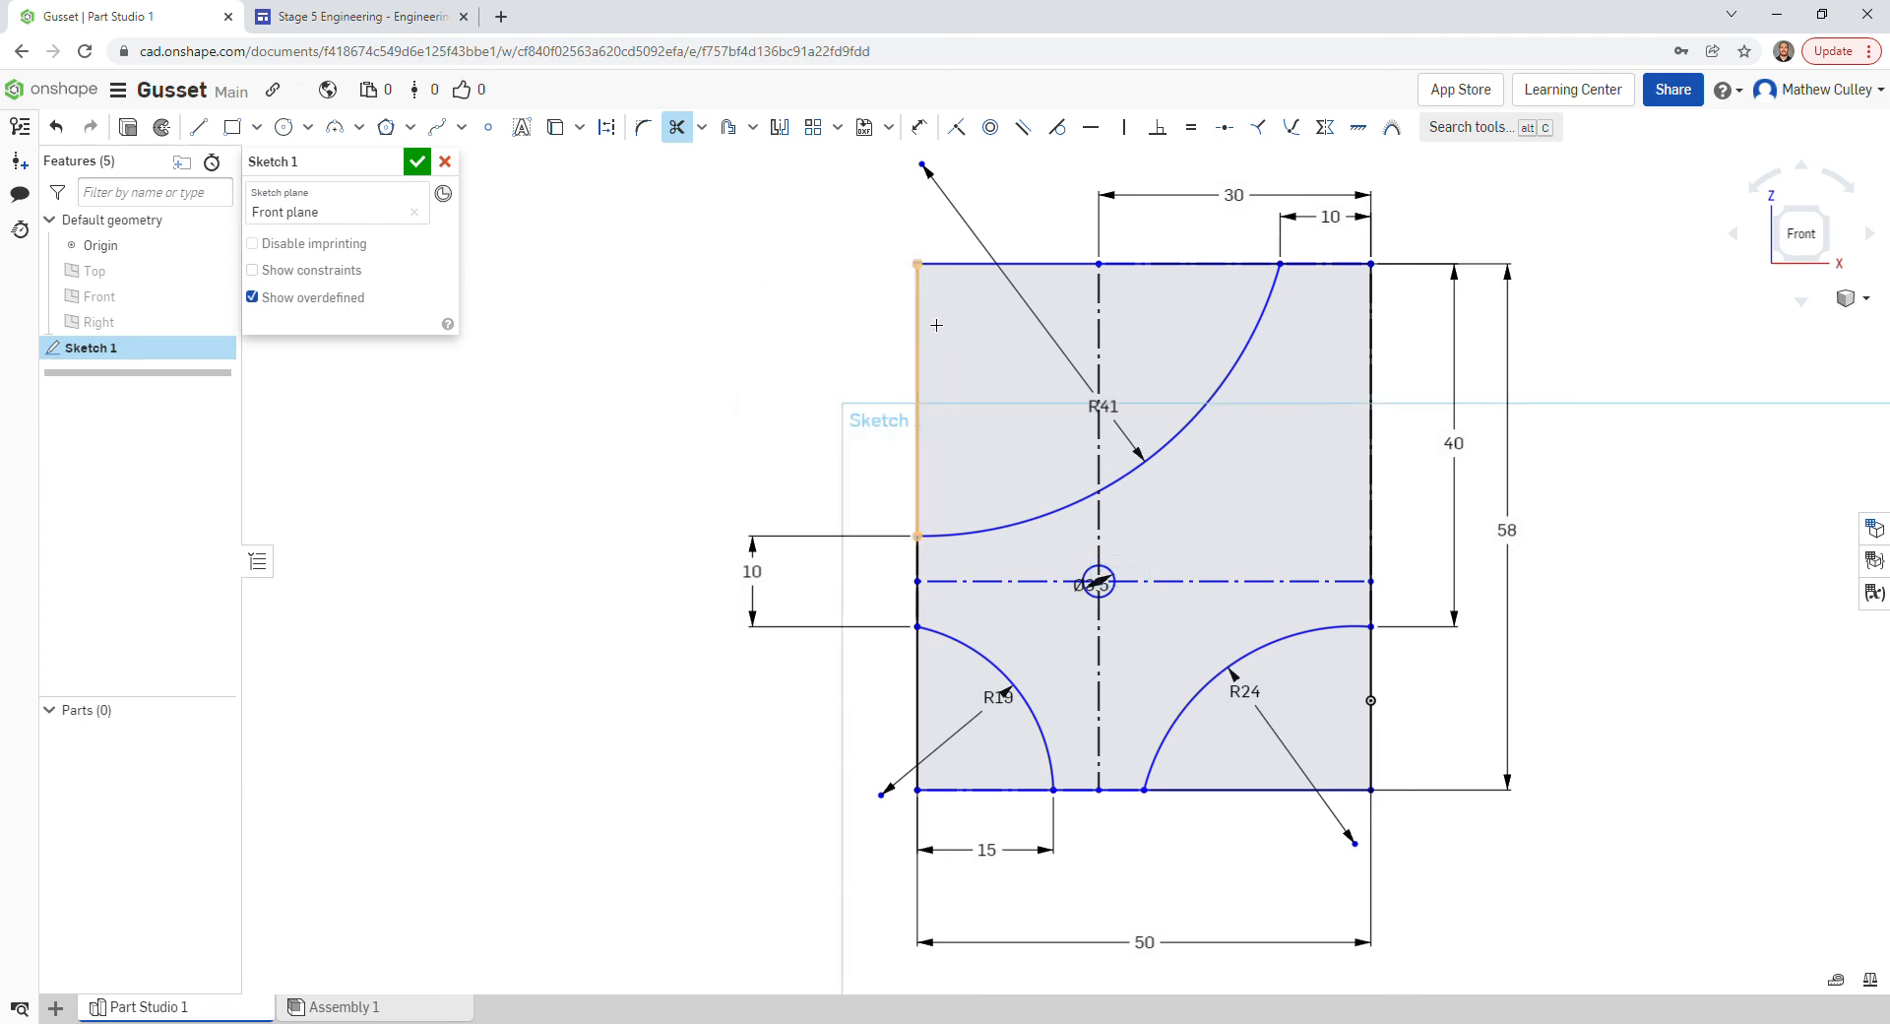
left_click(1045, 265)
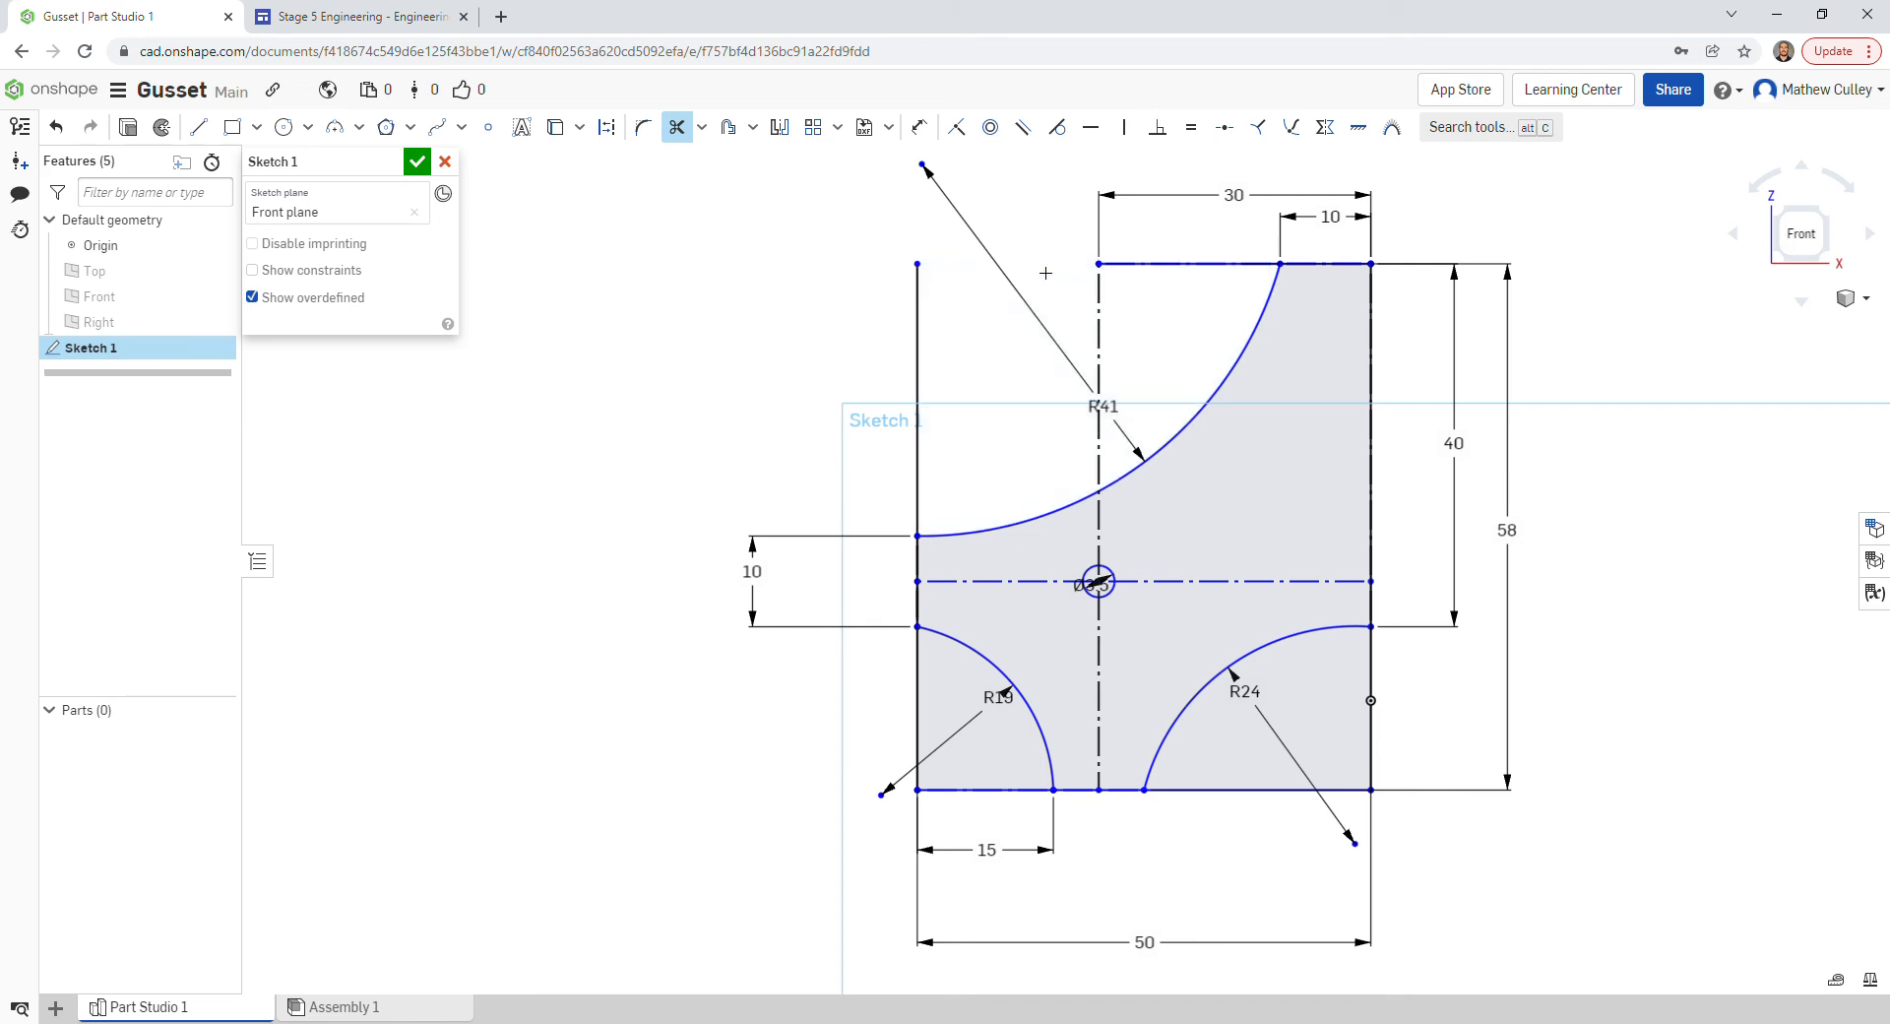
left_click(922, 380)
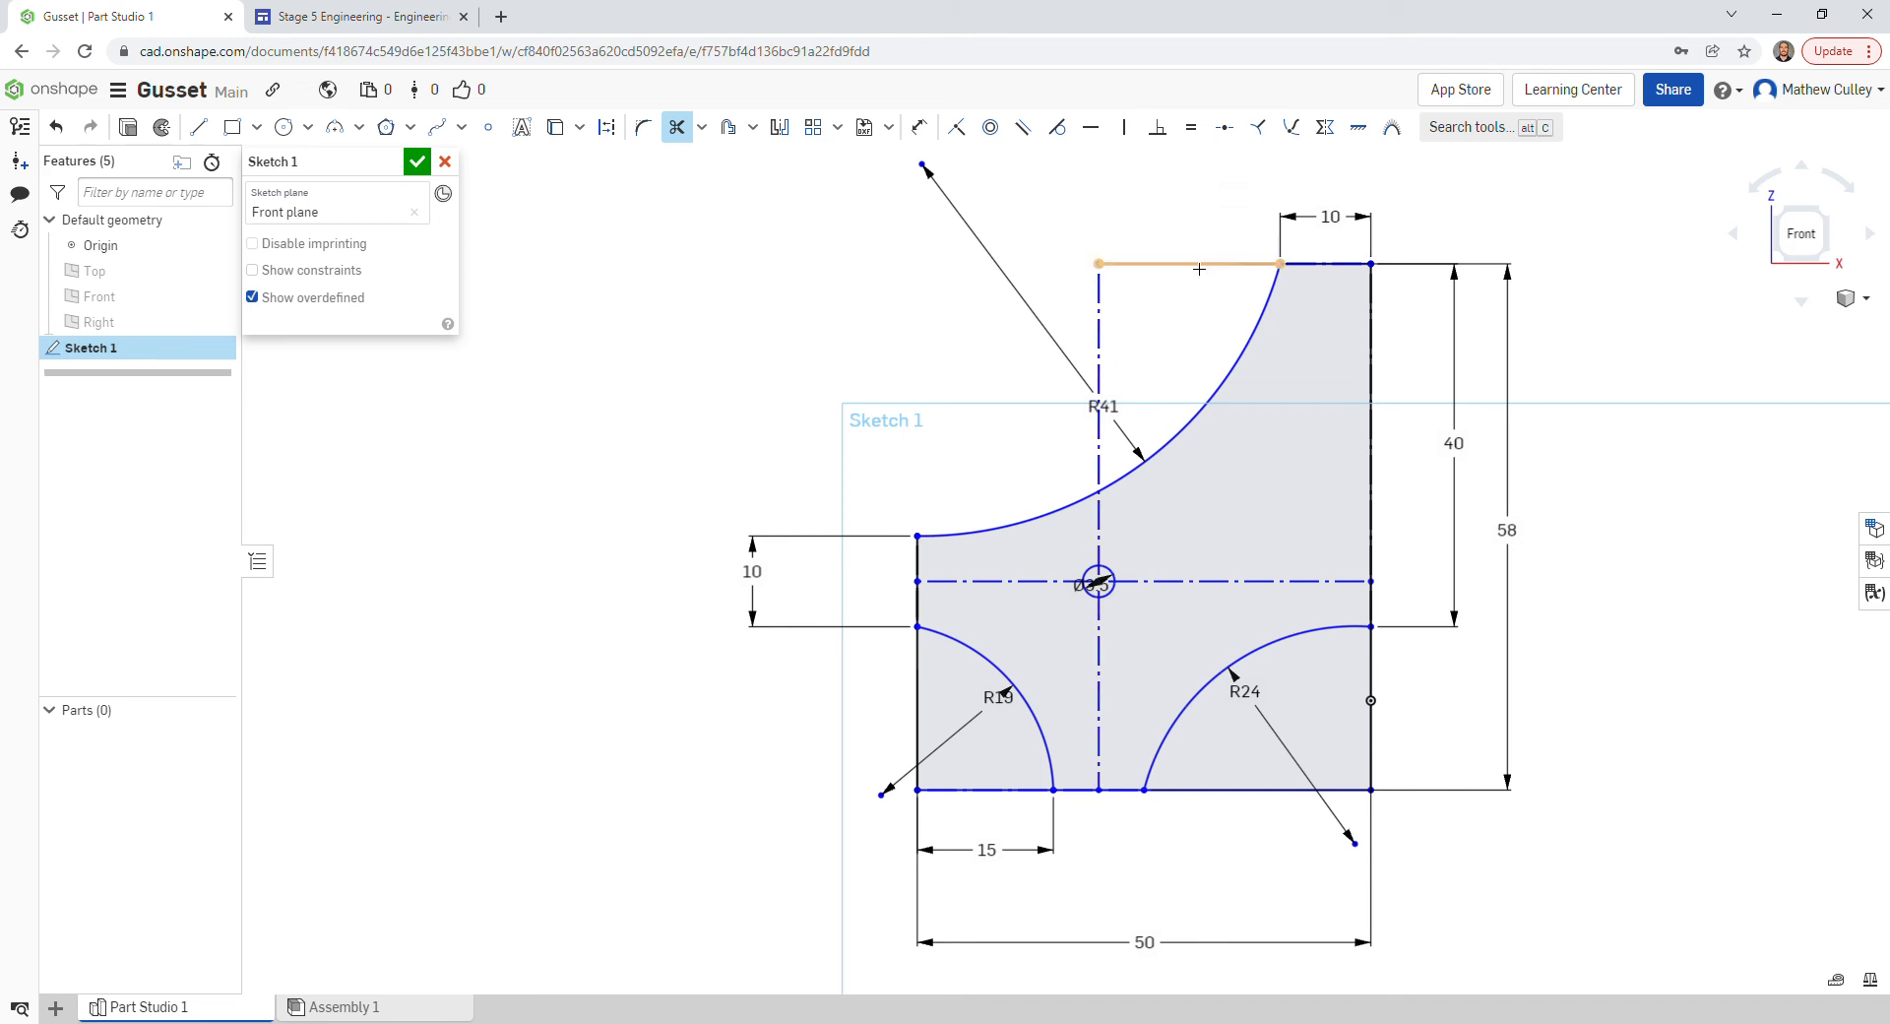
left_click(1195, 266)
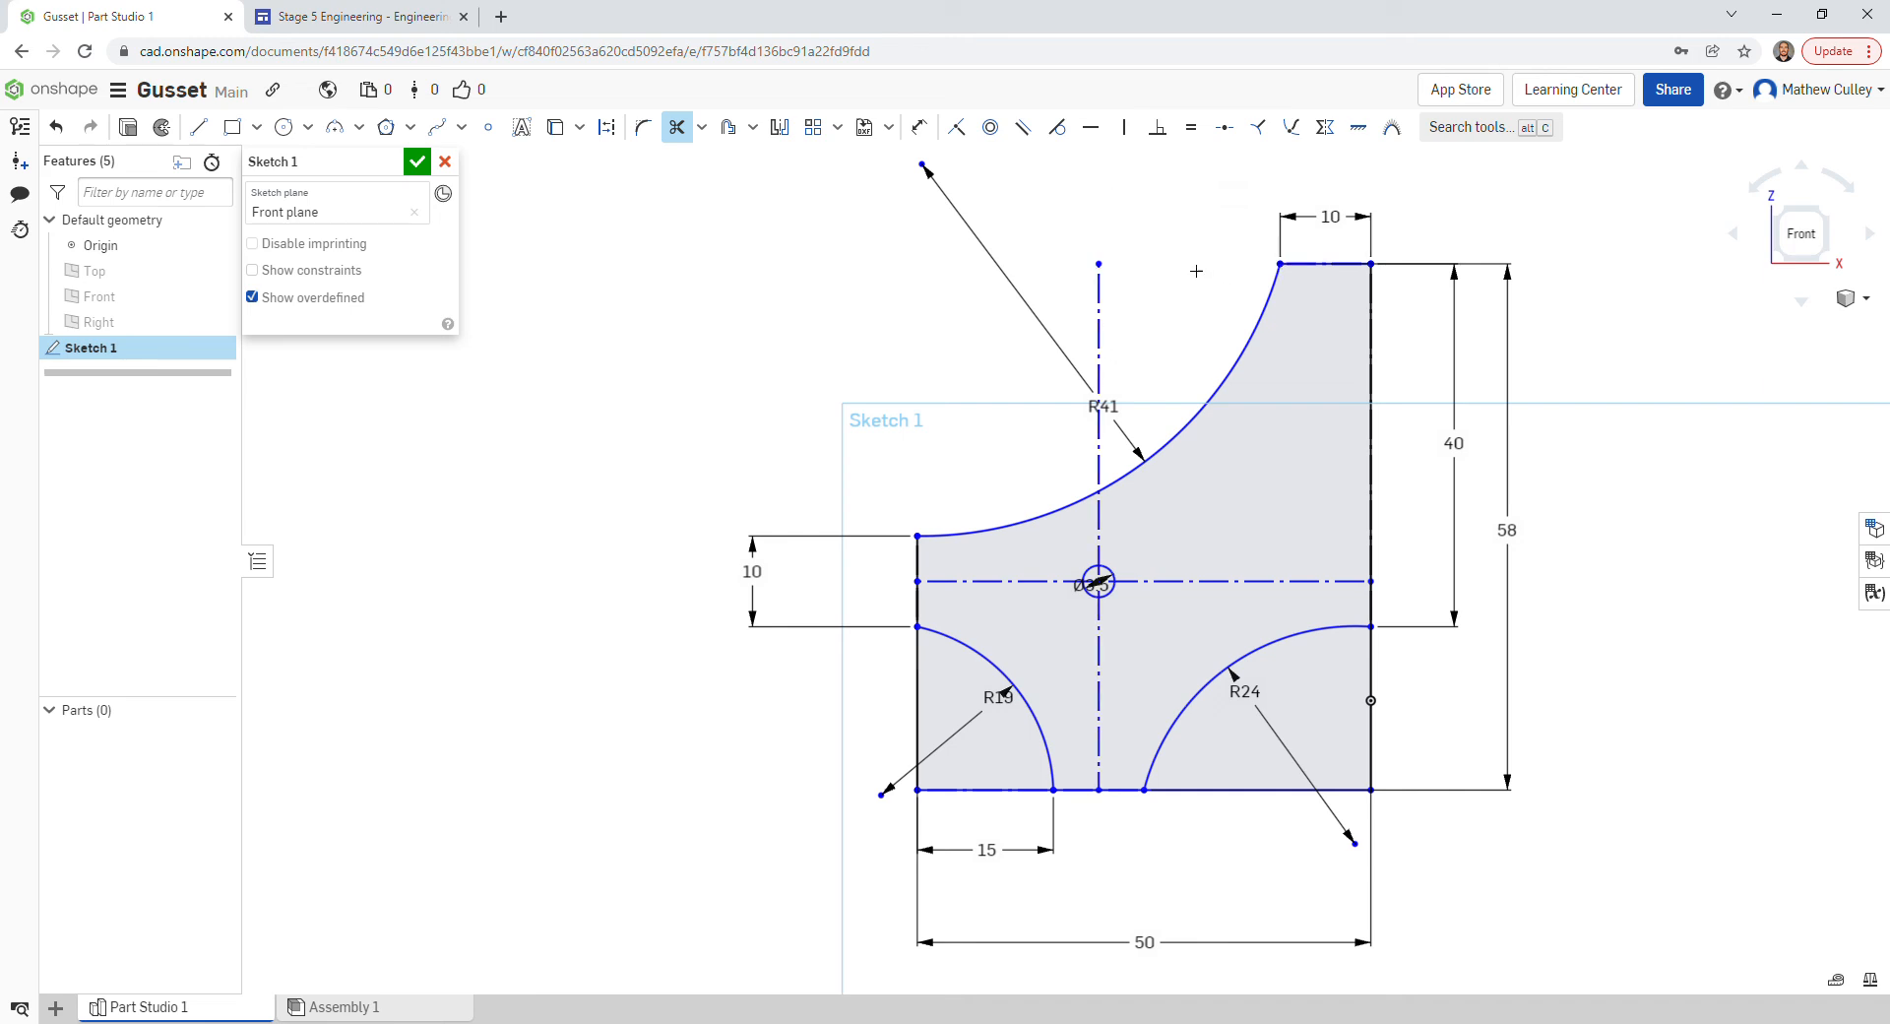
- Trim the left, bottom and right edges back to the R19 and R24 arcs
left_click(915, 695)
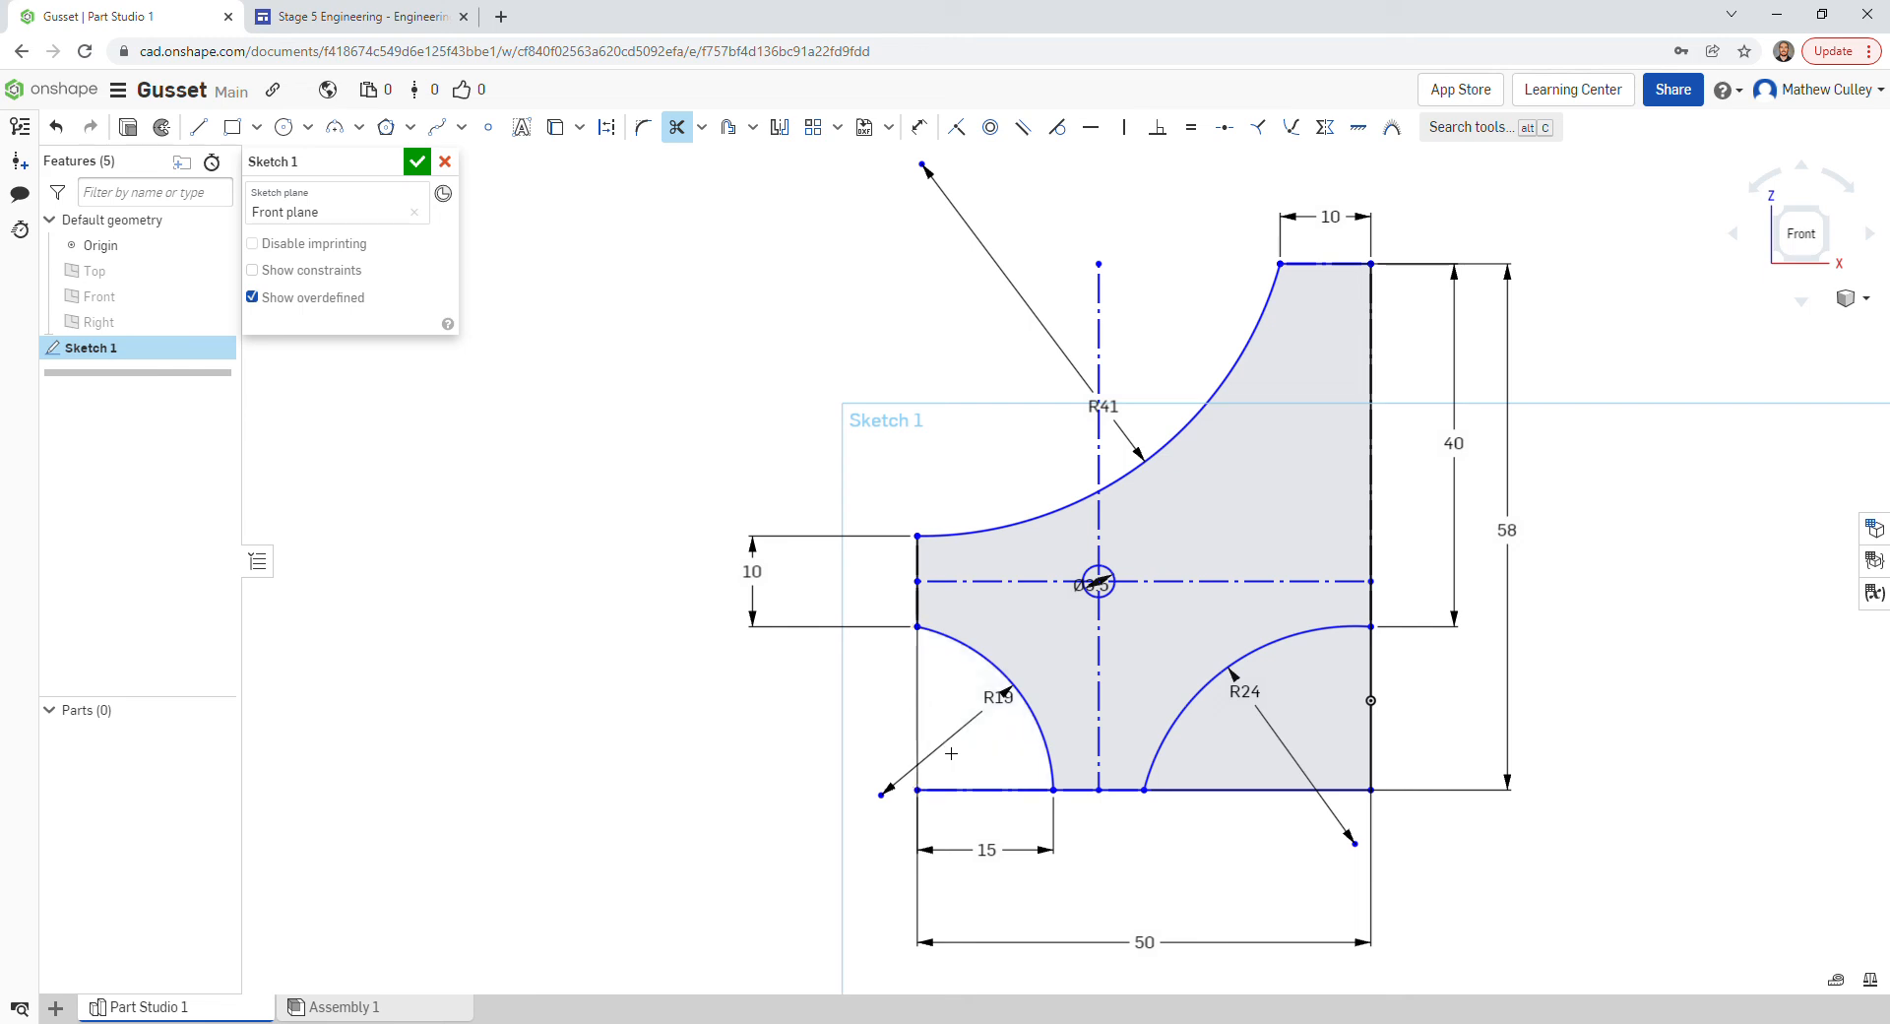
left_click(995, 792)
left_click(1280, 790)
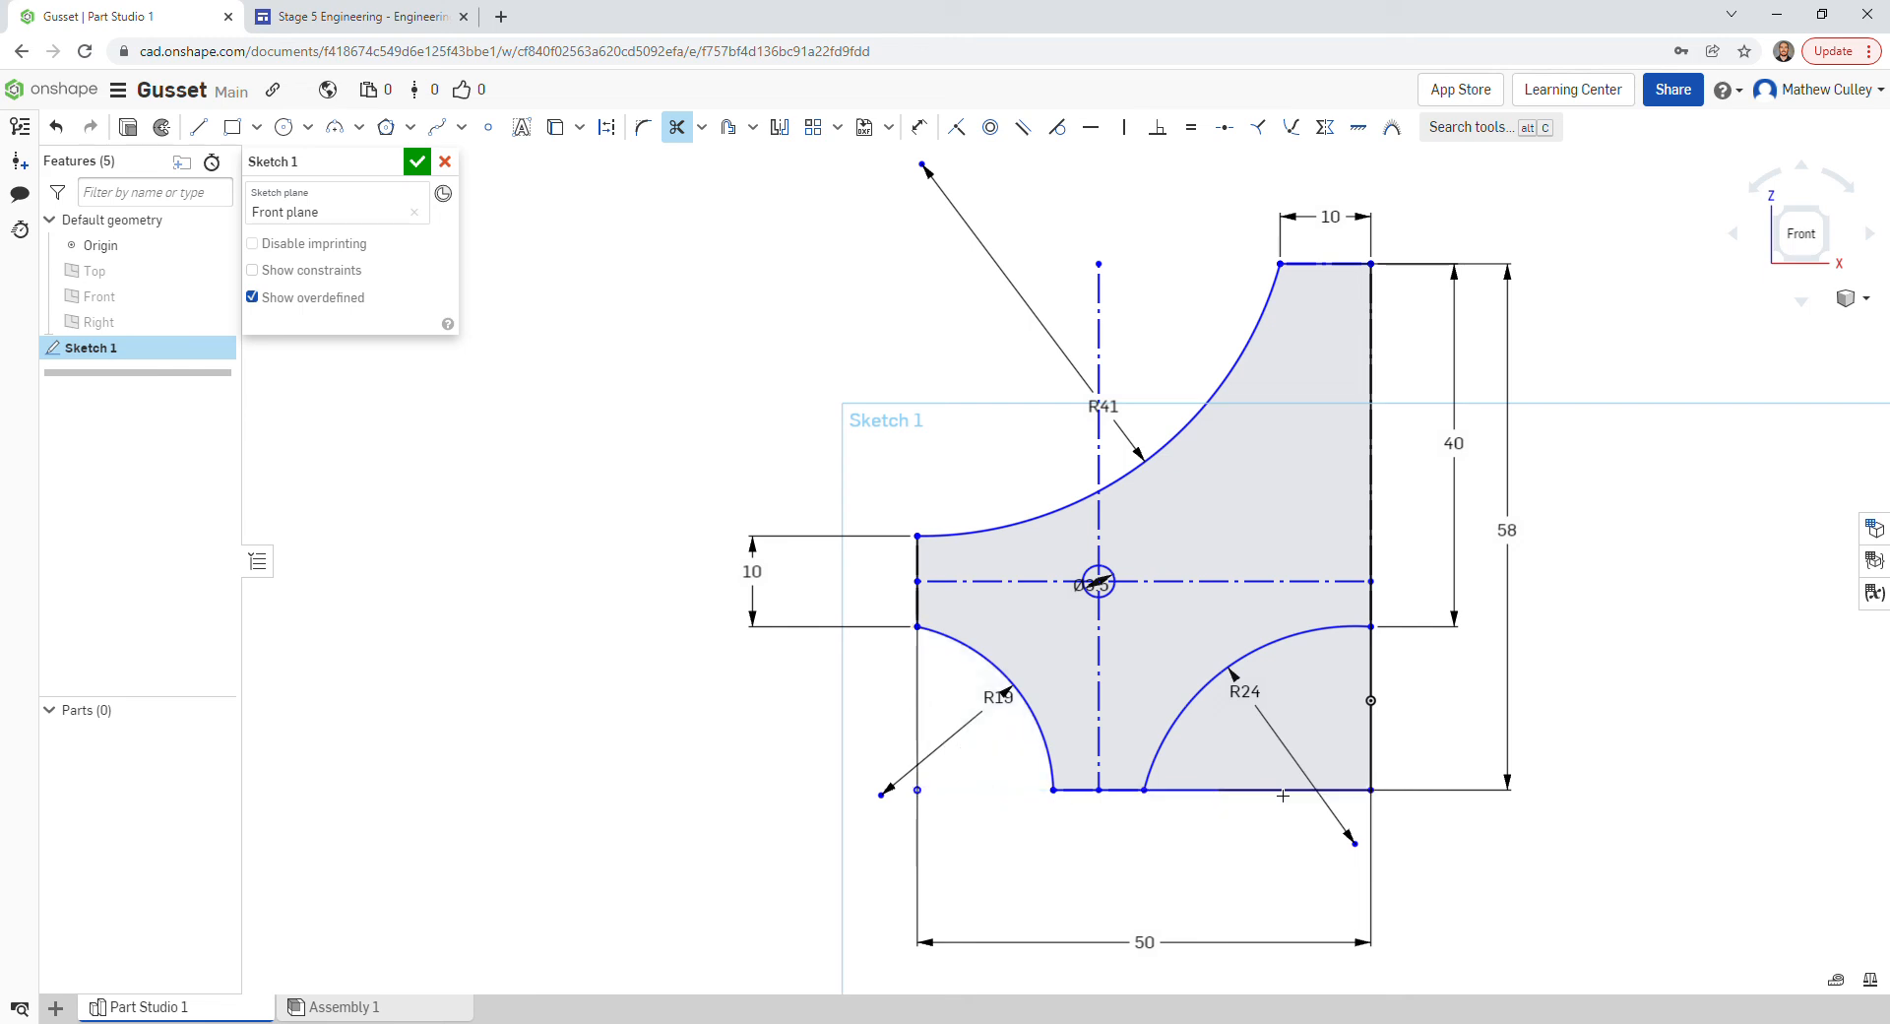
left_click(1374, 756)
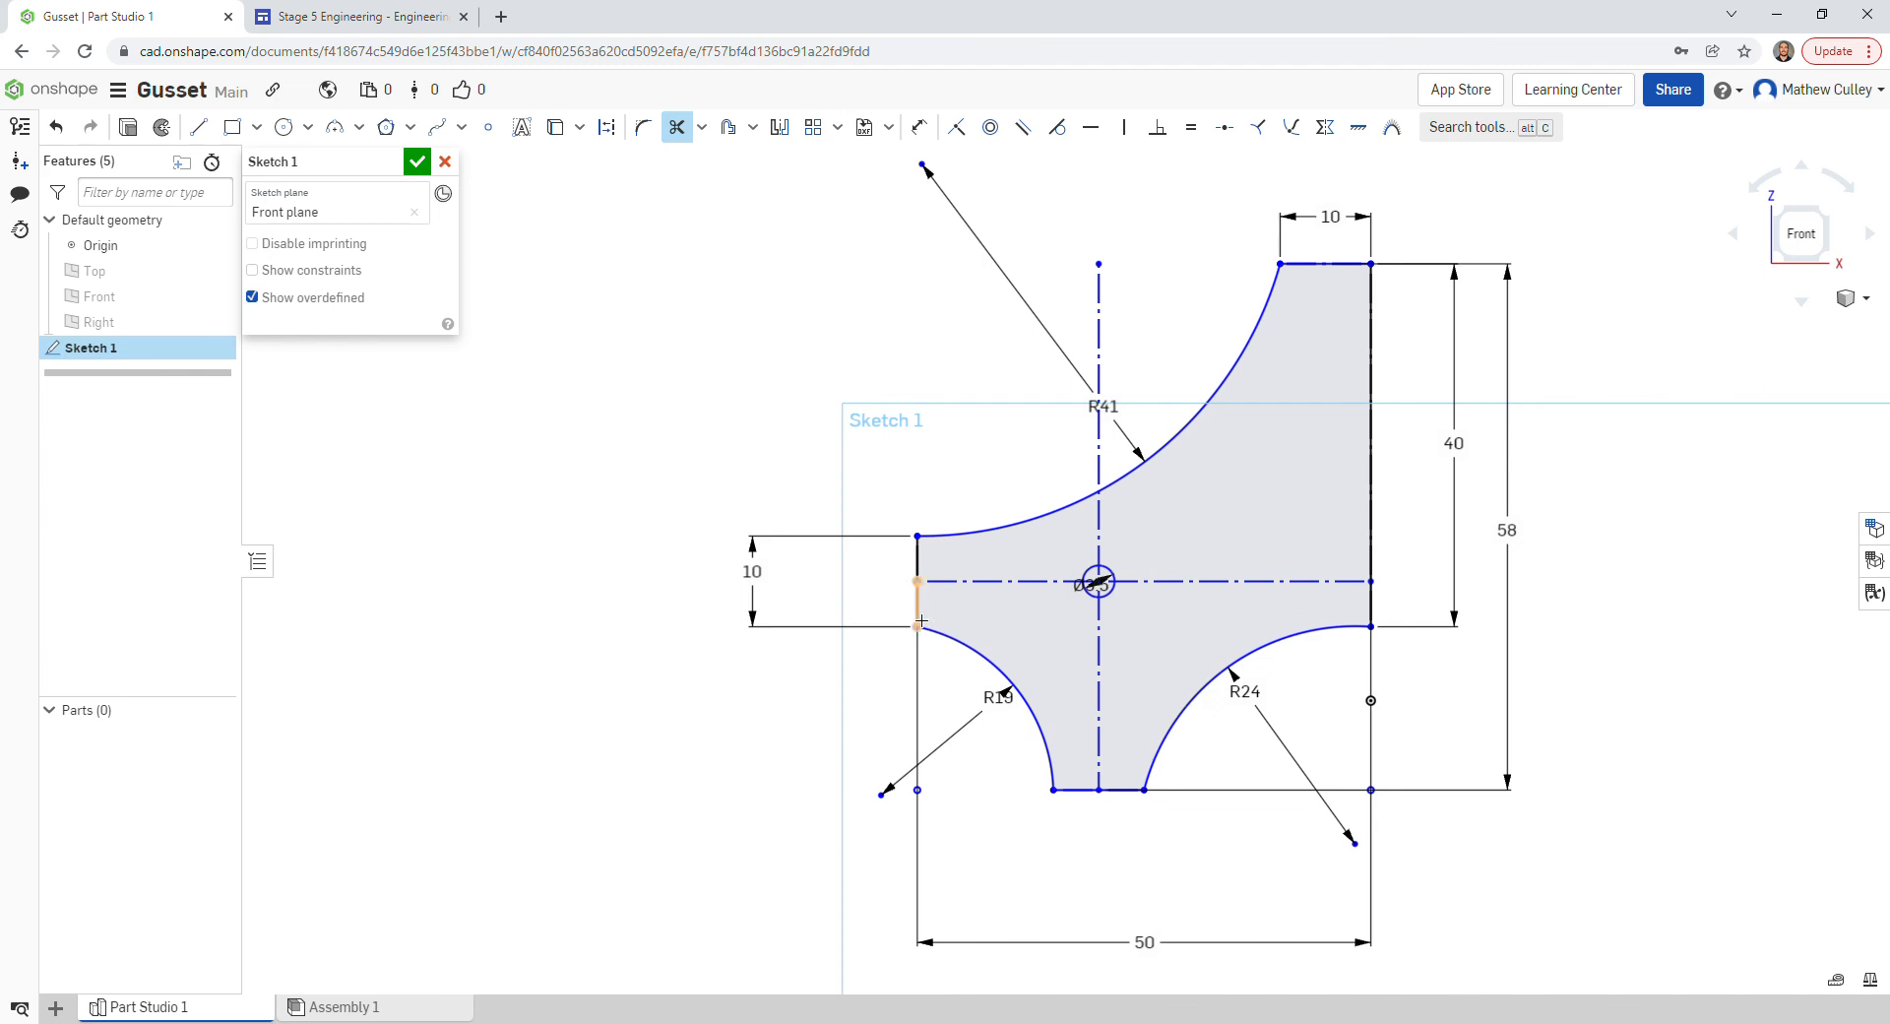
- Trim the leftover stubs and left-edge segments so the profile closes and shades
scroll(927, 608, "up", 3)
scroll(927, 609, "up", 4)
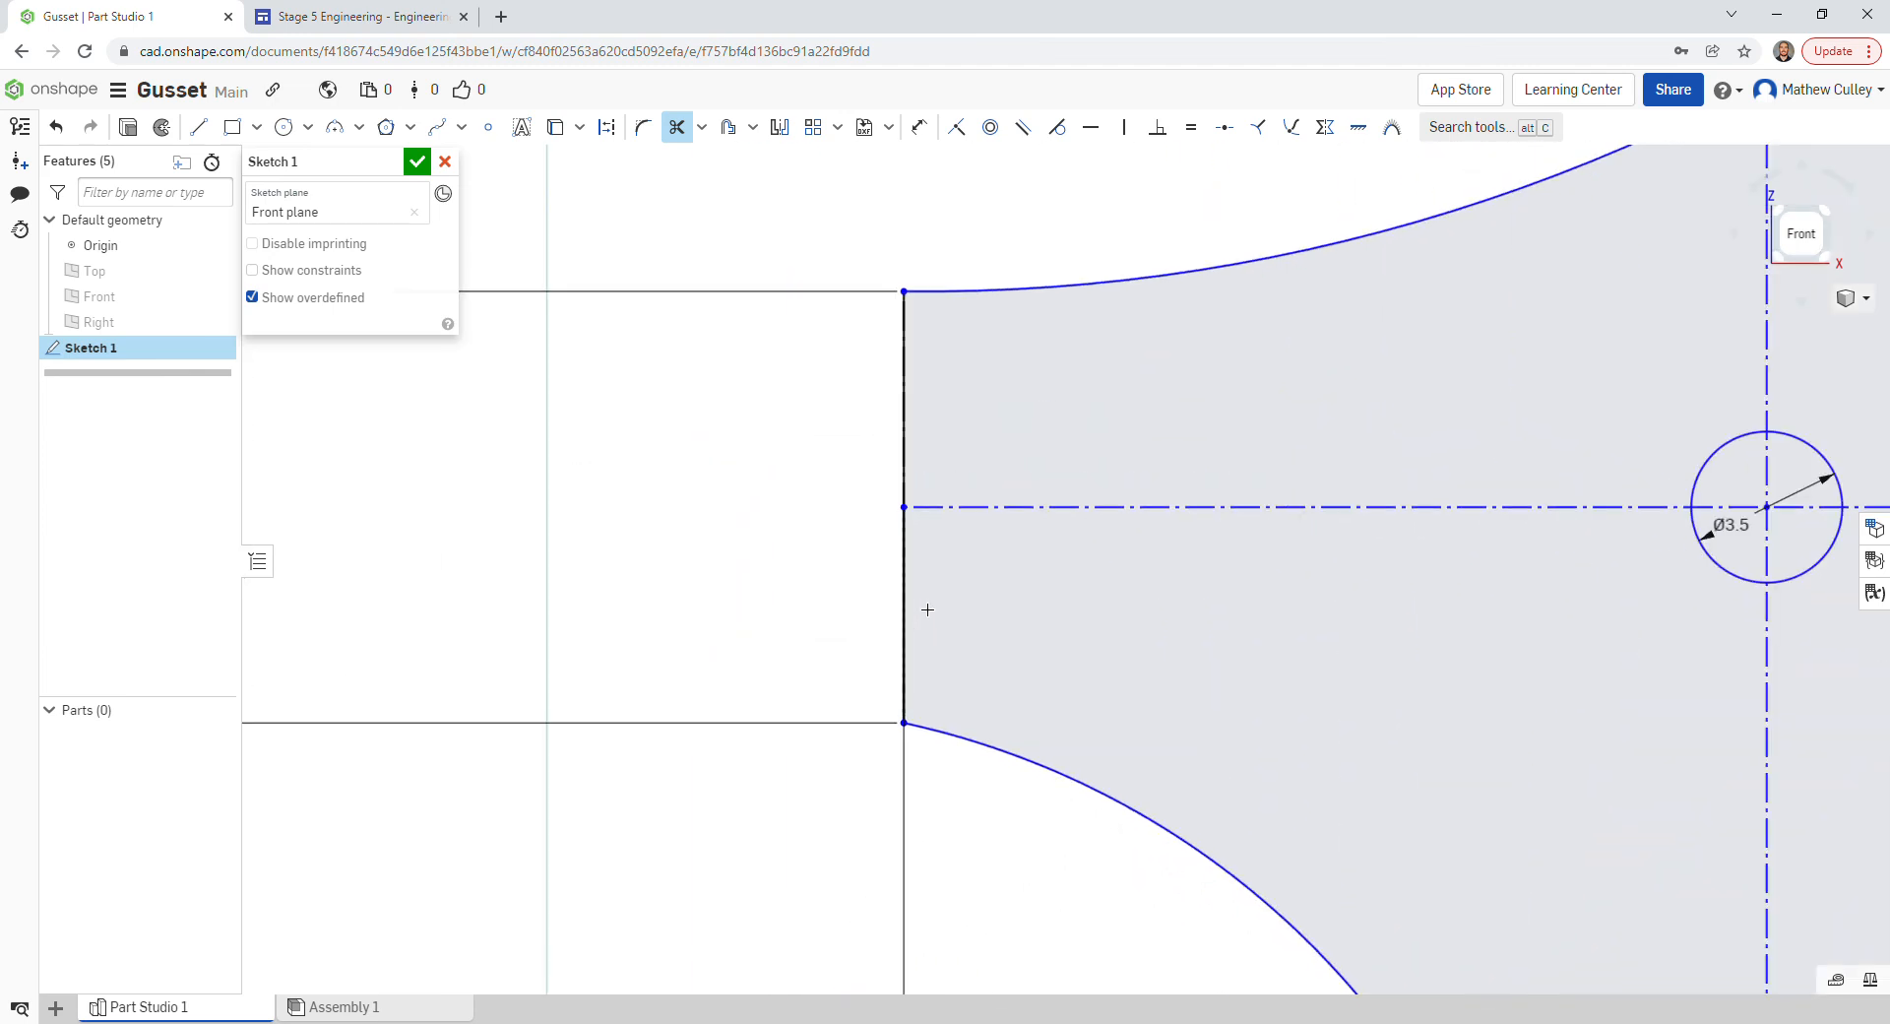
scroll(910, 581, "down", 2)
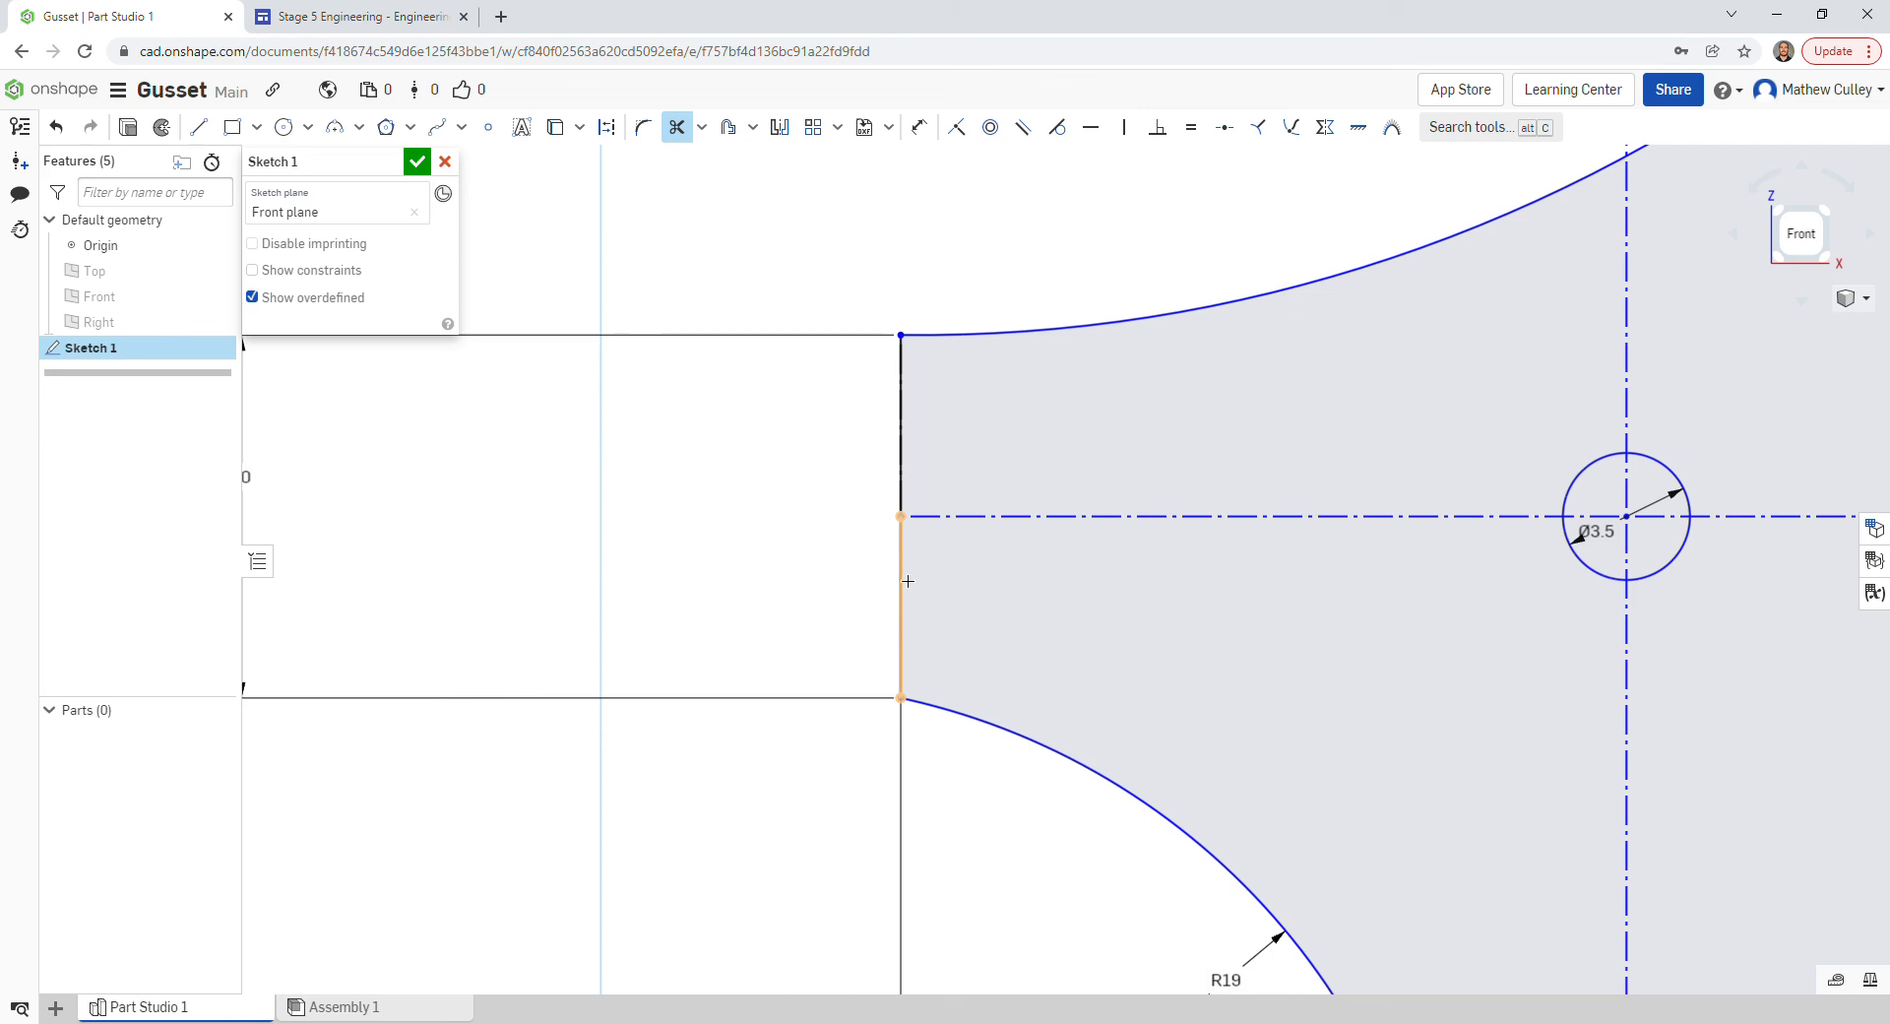
left_click(907, 581)
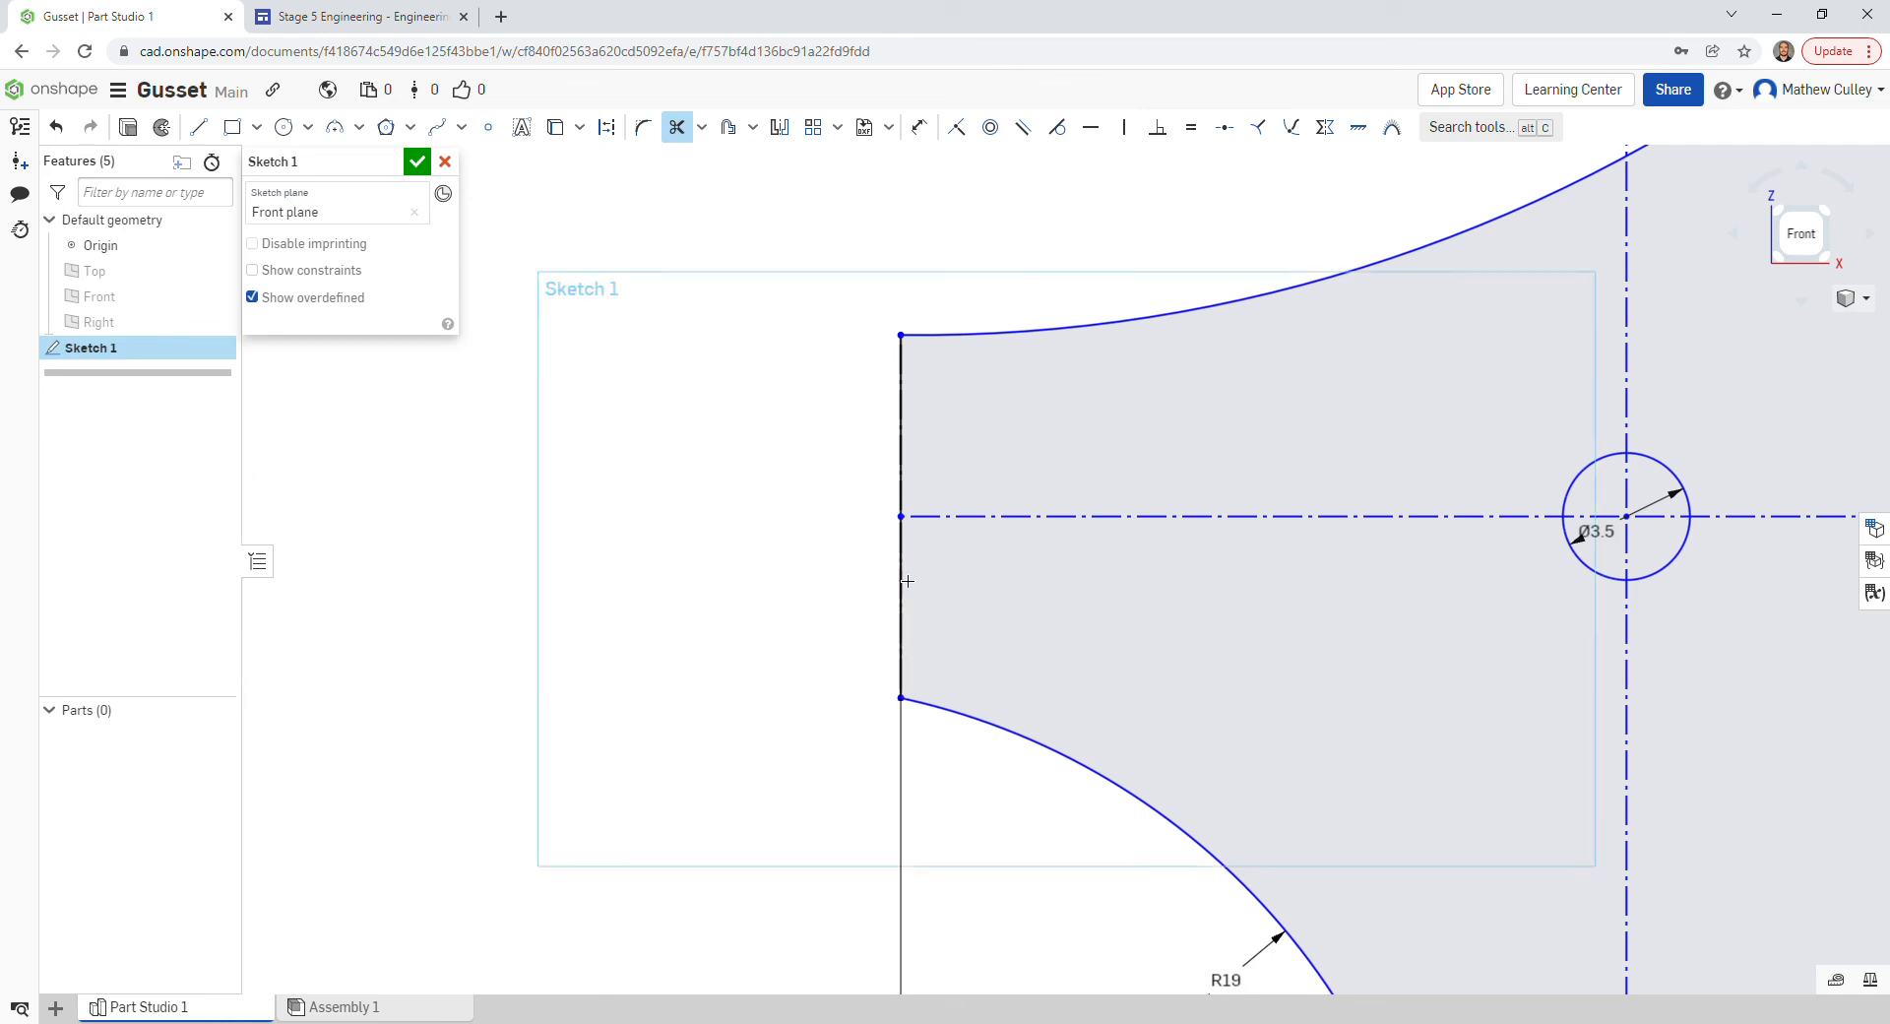
left_click(906, 436)
left_click(907, 441)
scroll(908, 441, "down", 5)
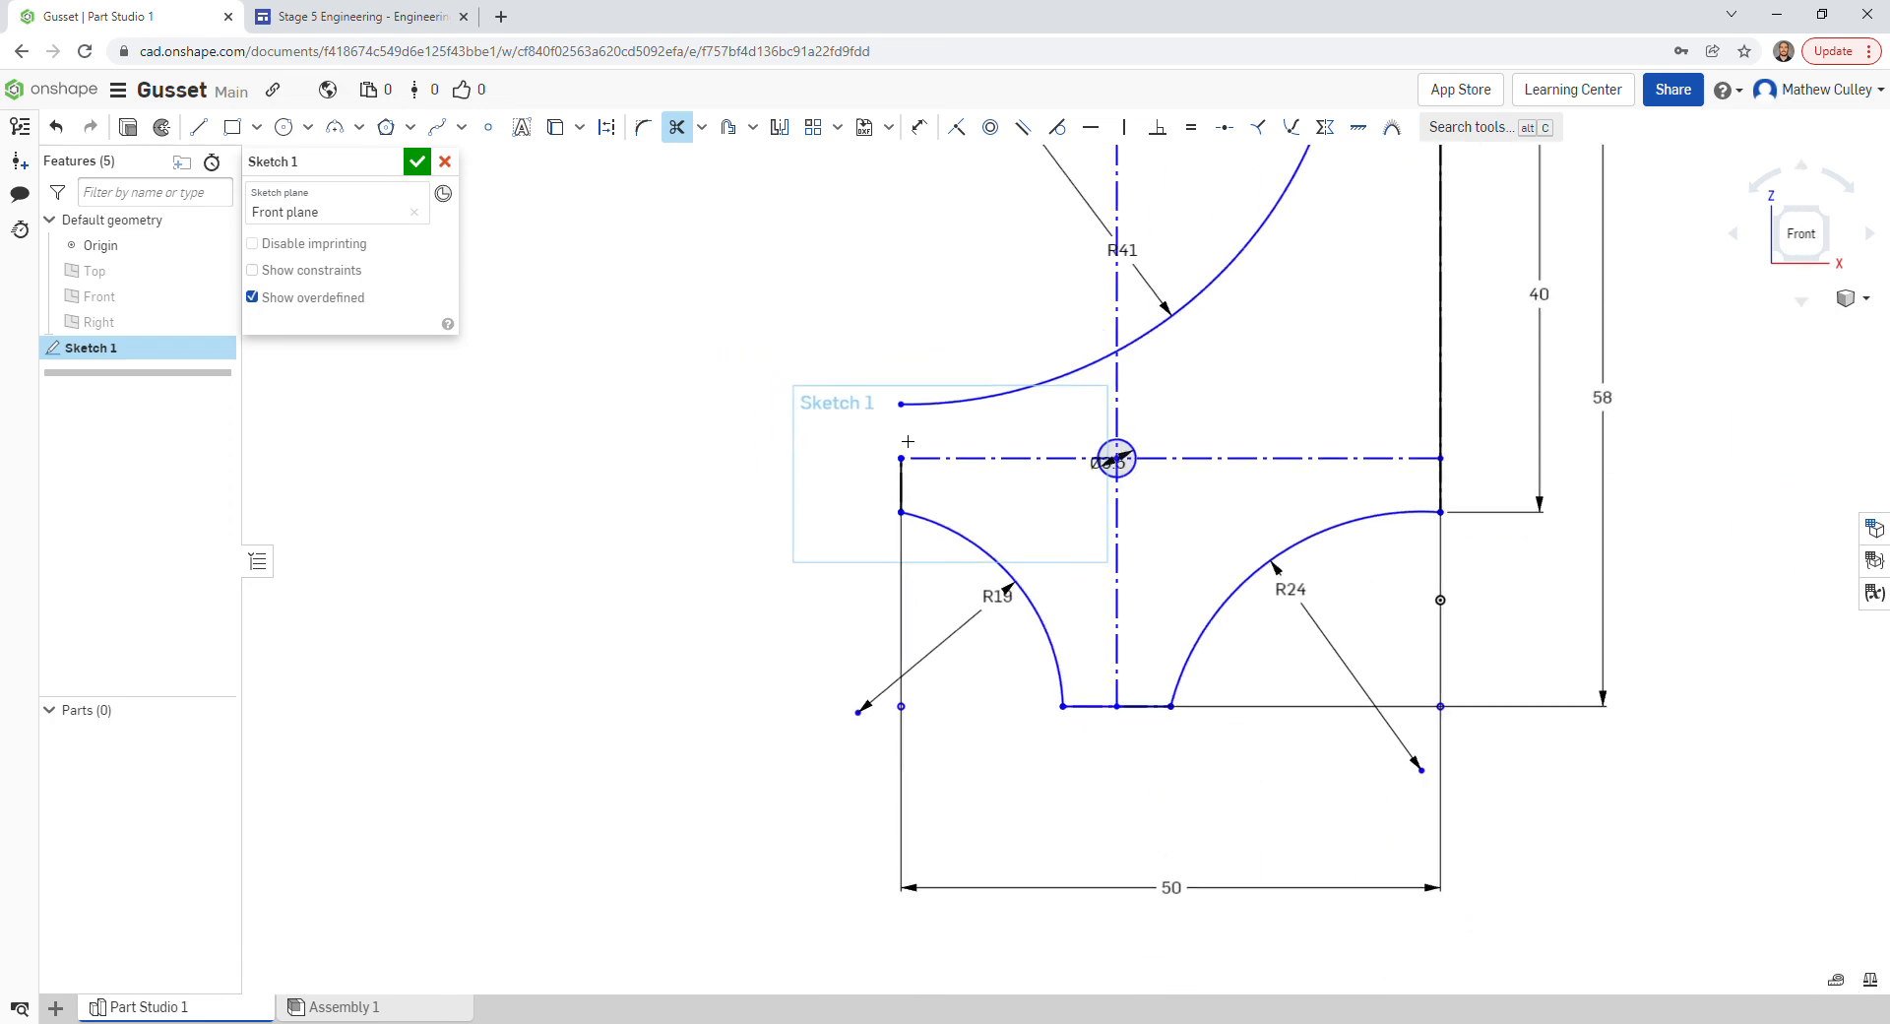
scroll(985, 840, "down", 2)
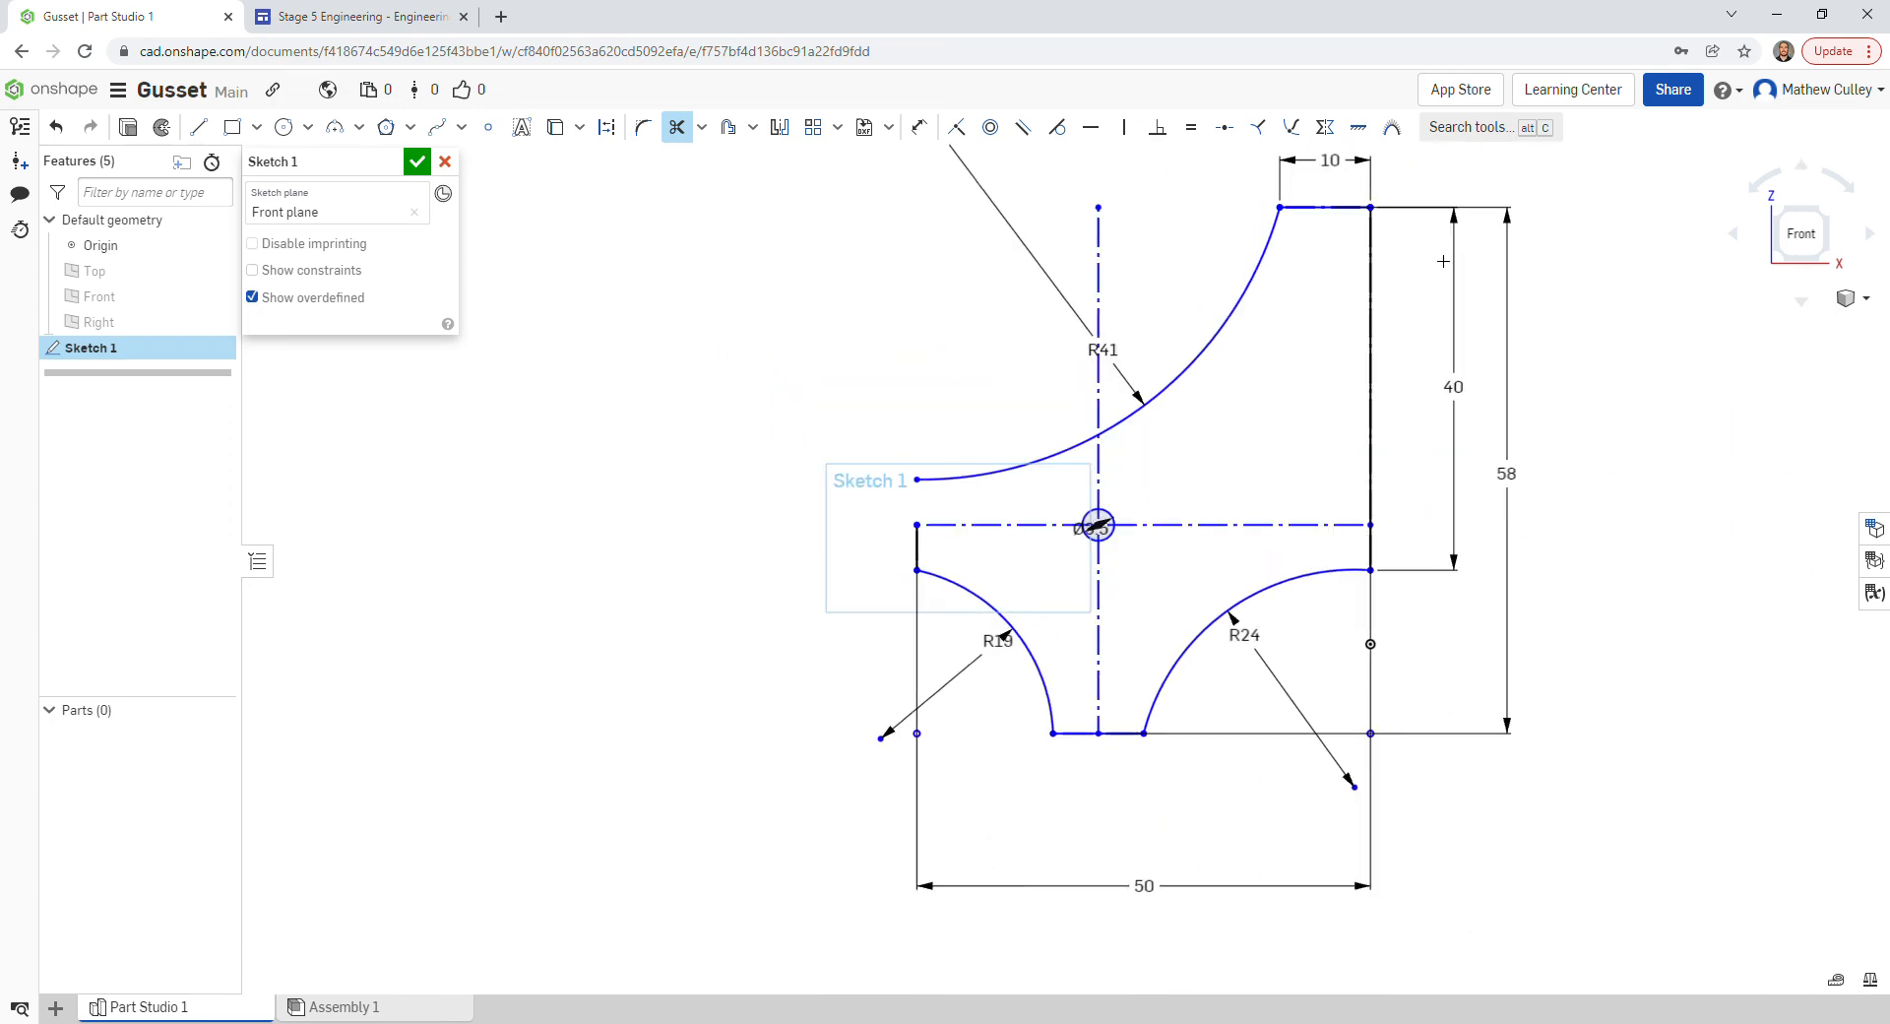
scroll(1443, 260, "up", 2)
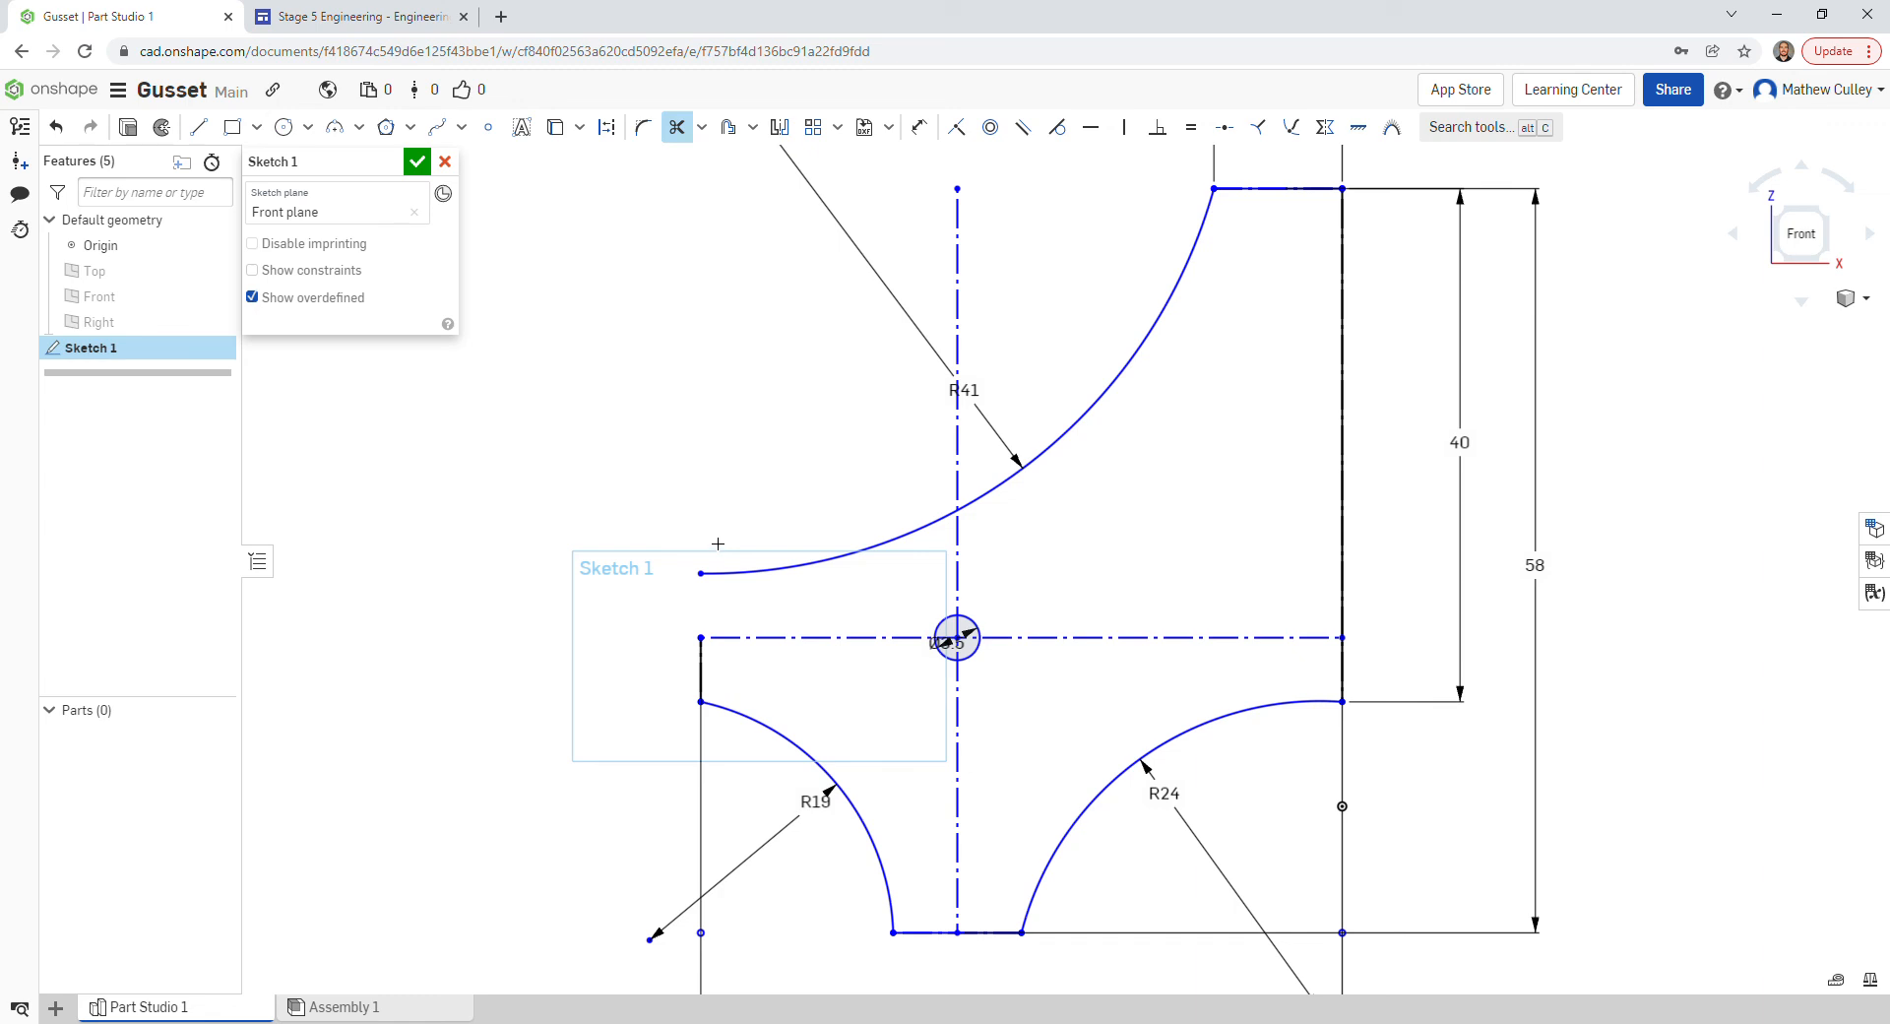
key("Escape")
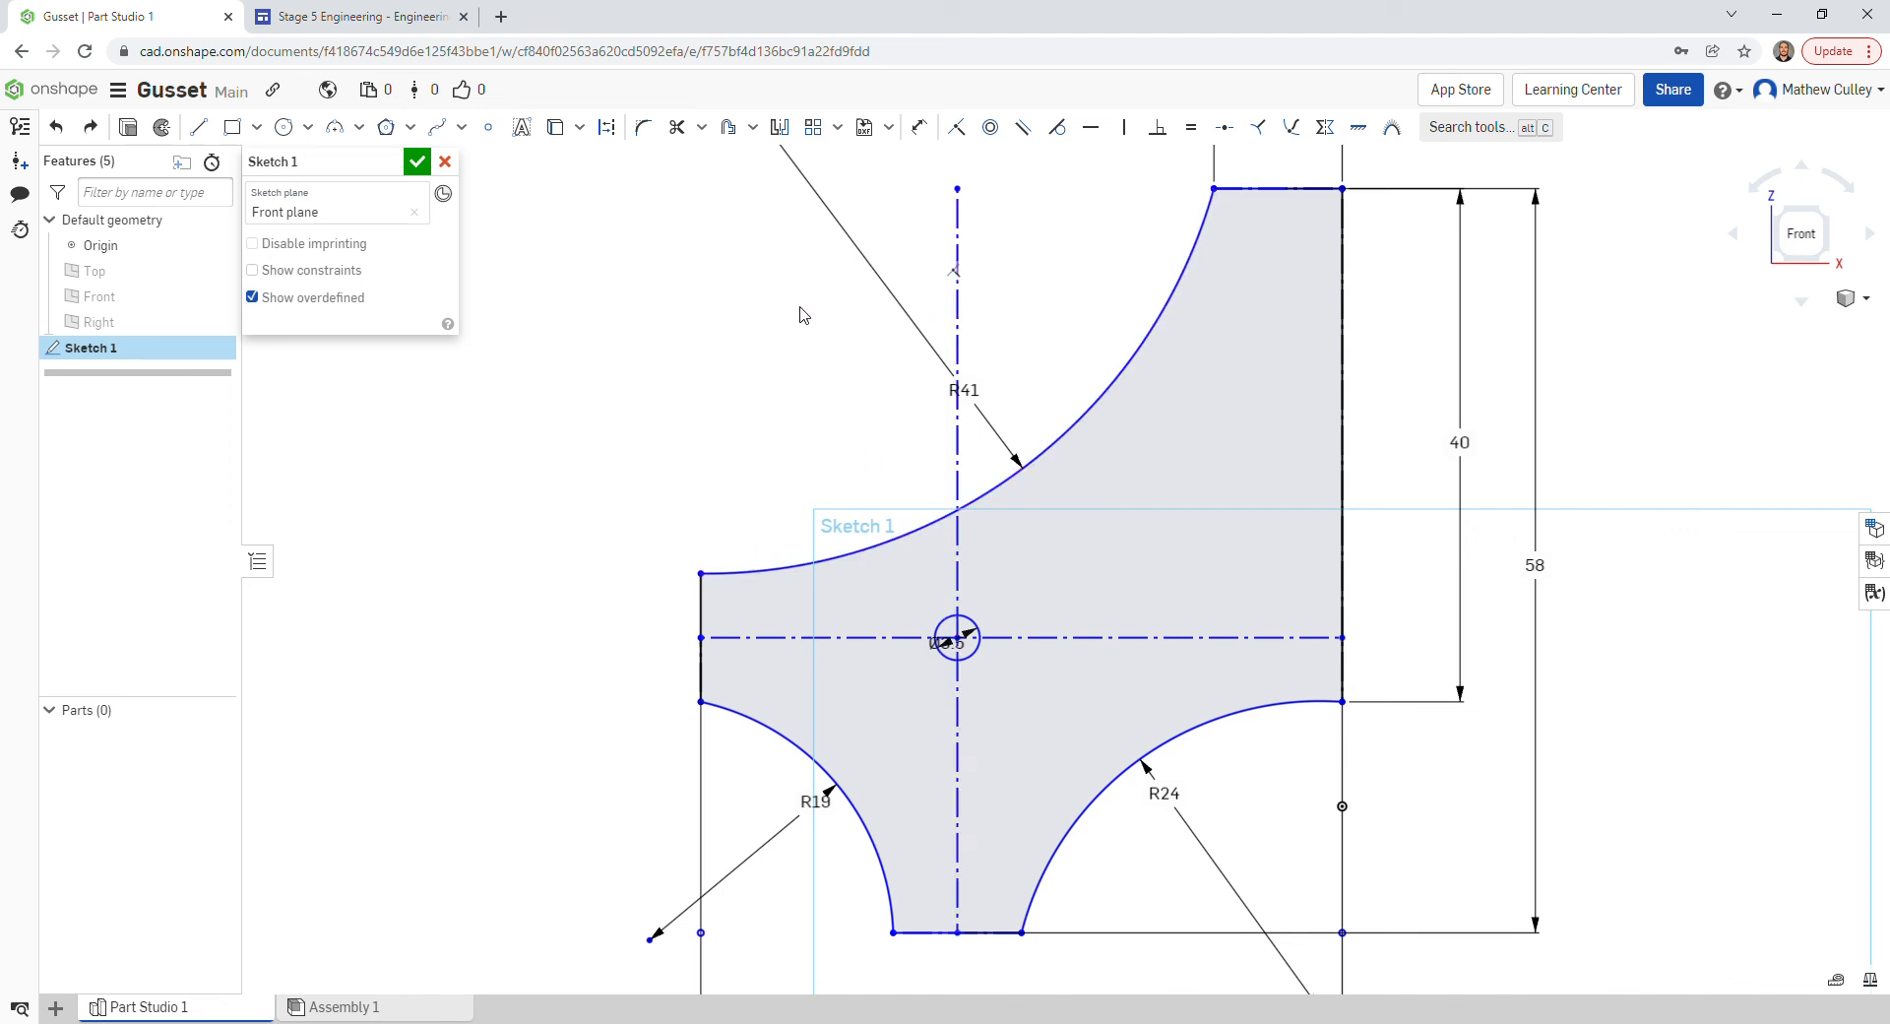
- Trim the vertical and horizontal centerline segments around the Ø3.5 hole
left_click(676, 127)
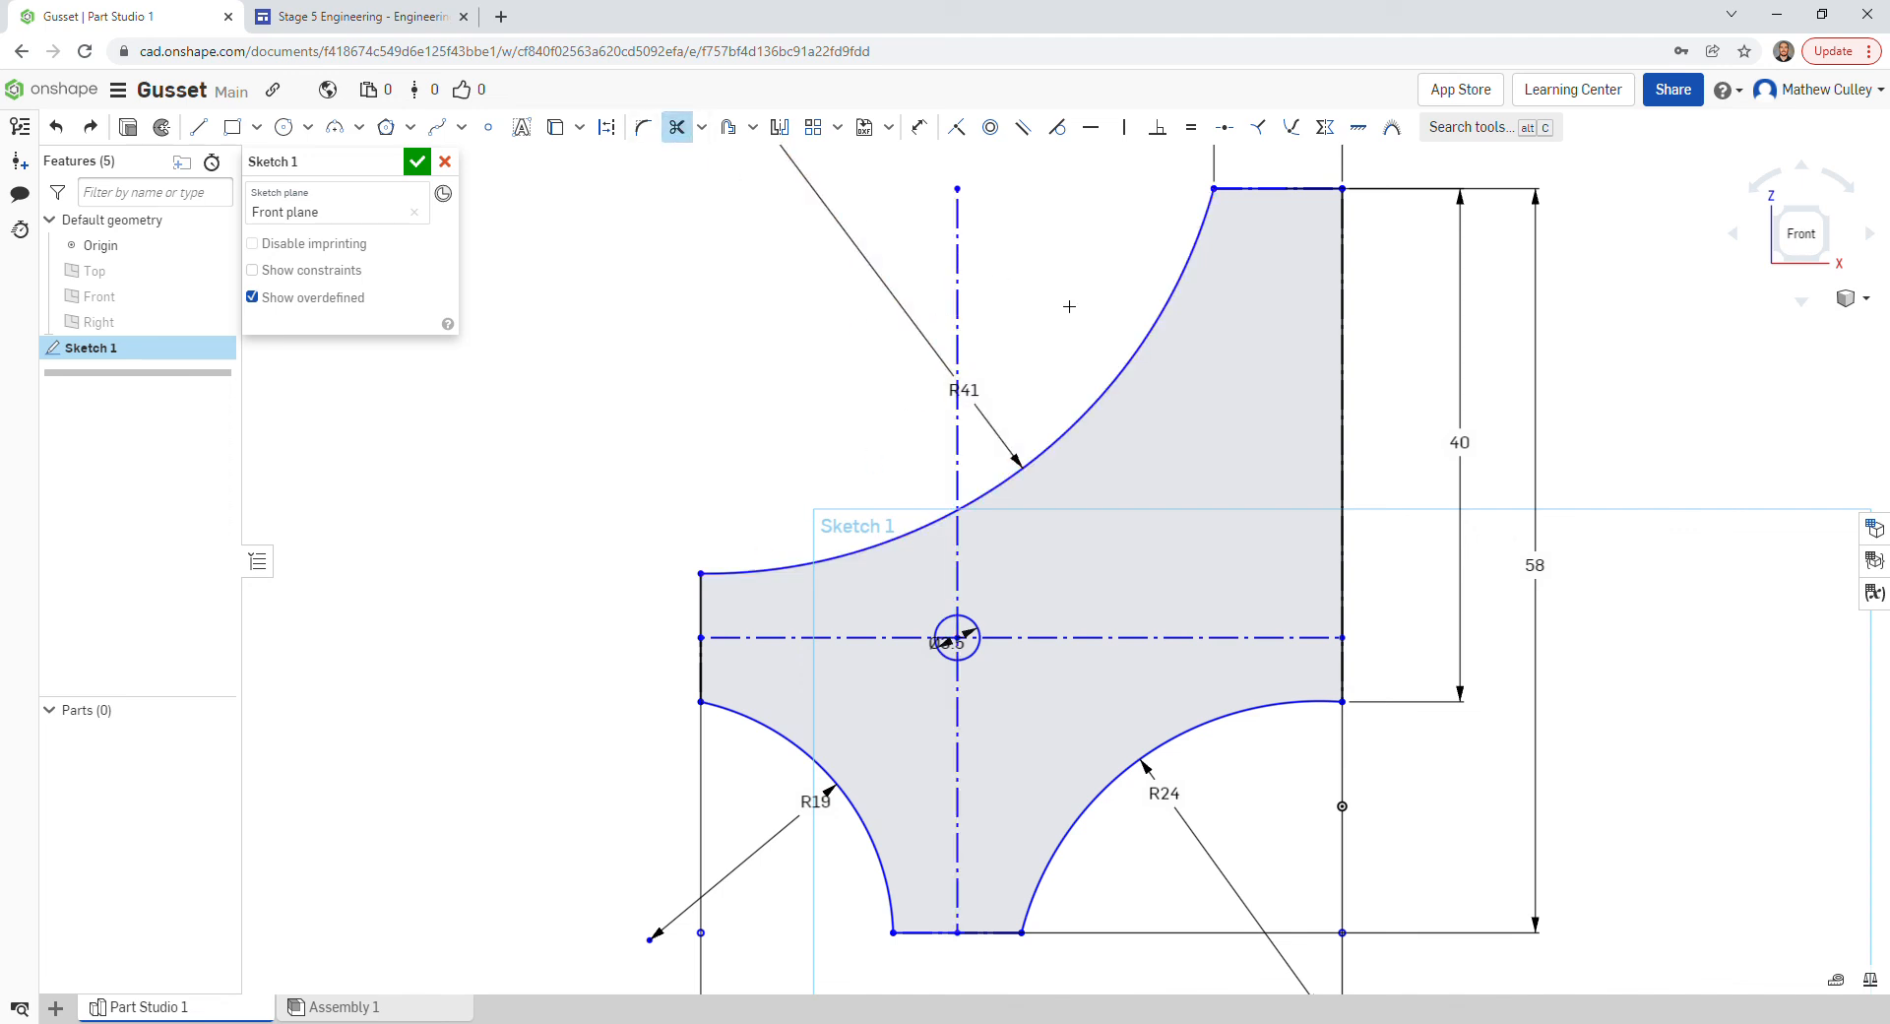
left_click(960, 262)
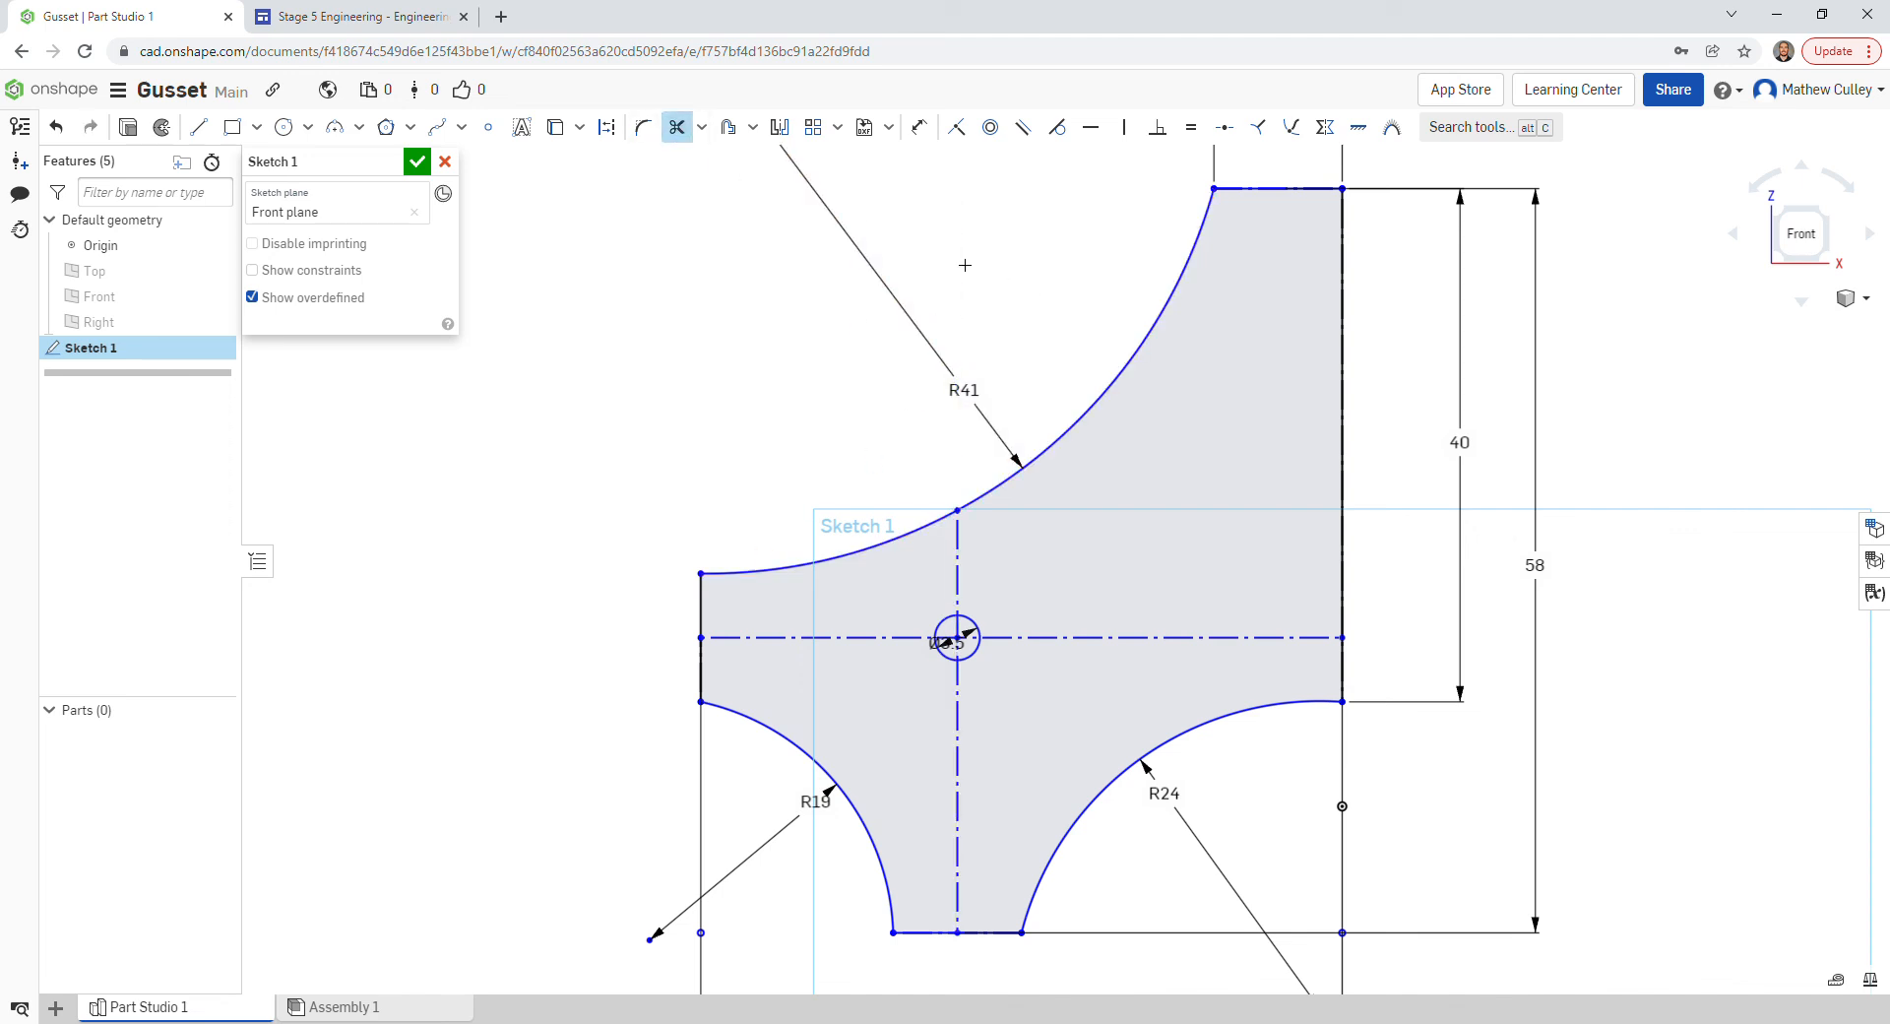
left_click(960, 550)
left_click(908, 647)
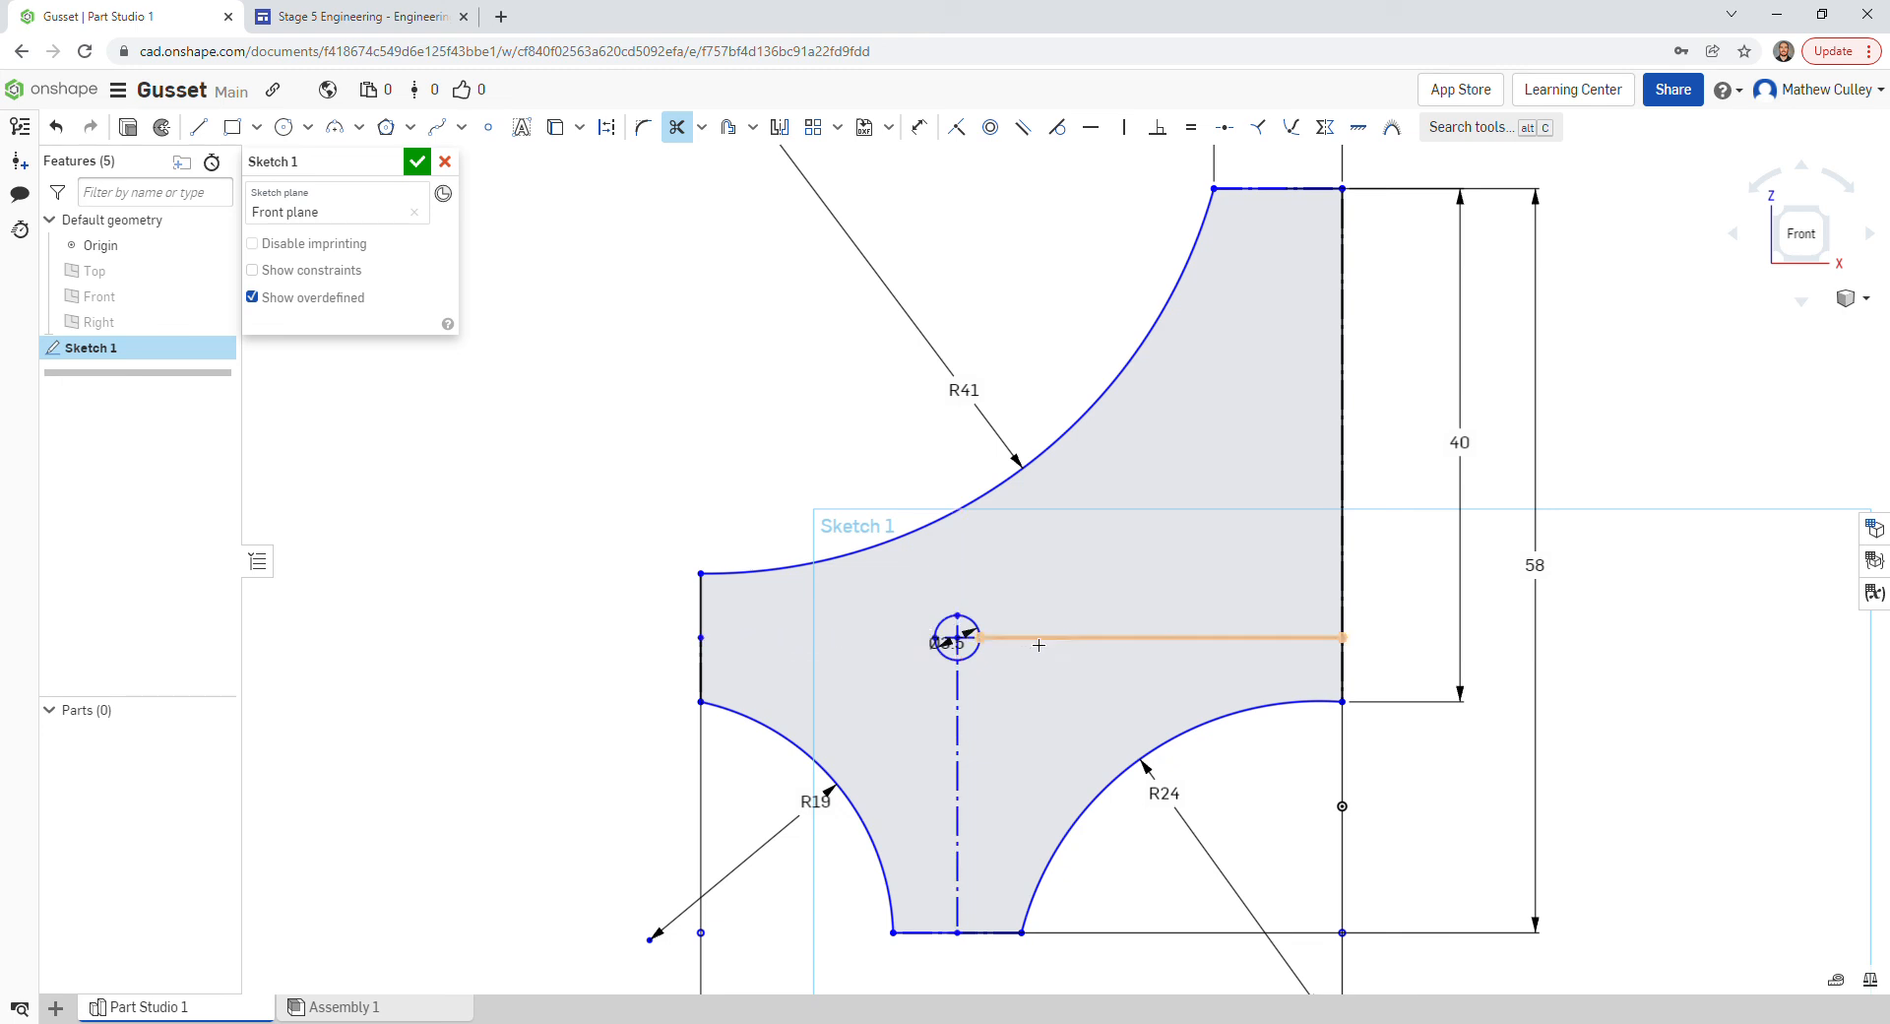
left_click(1055, 644)
left_click(959, 704)
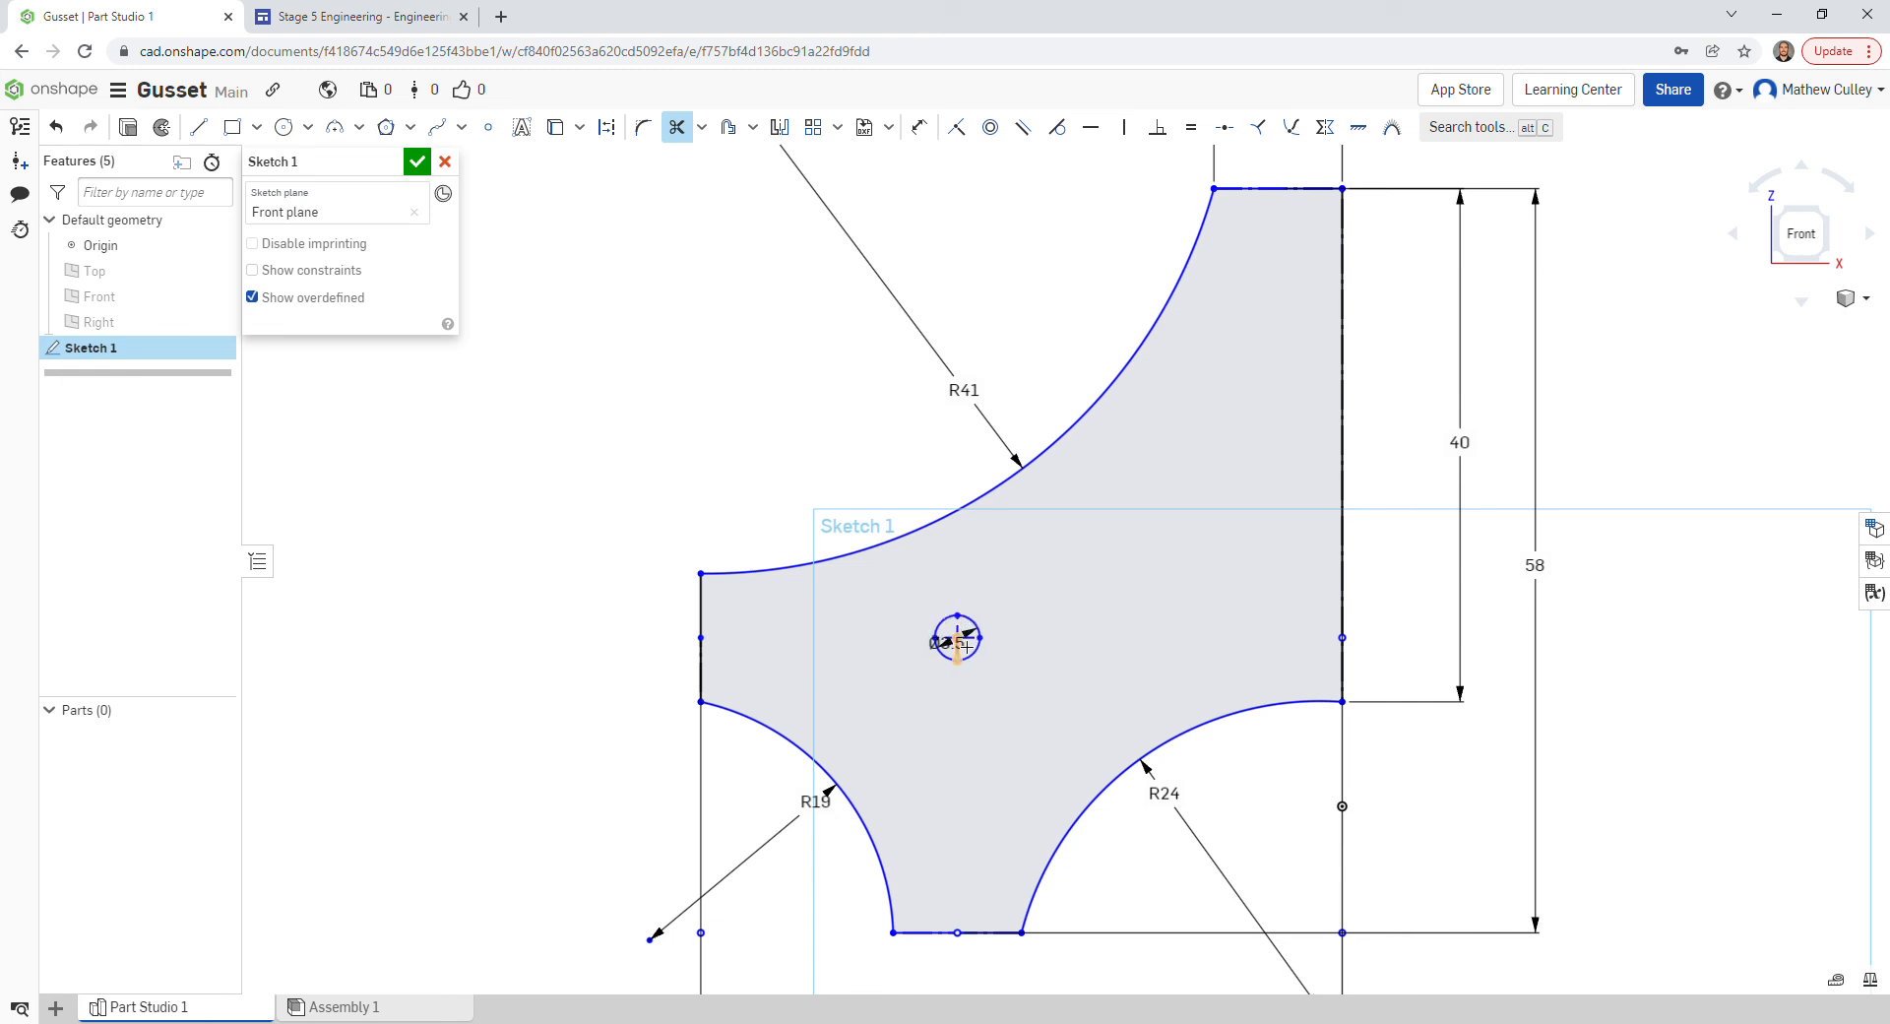
- Trim the centerline pieces inside the hole and the extra right-edge segment
scroll(960, 641, "up", 3)
scroll(968, 647, "up", 10)
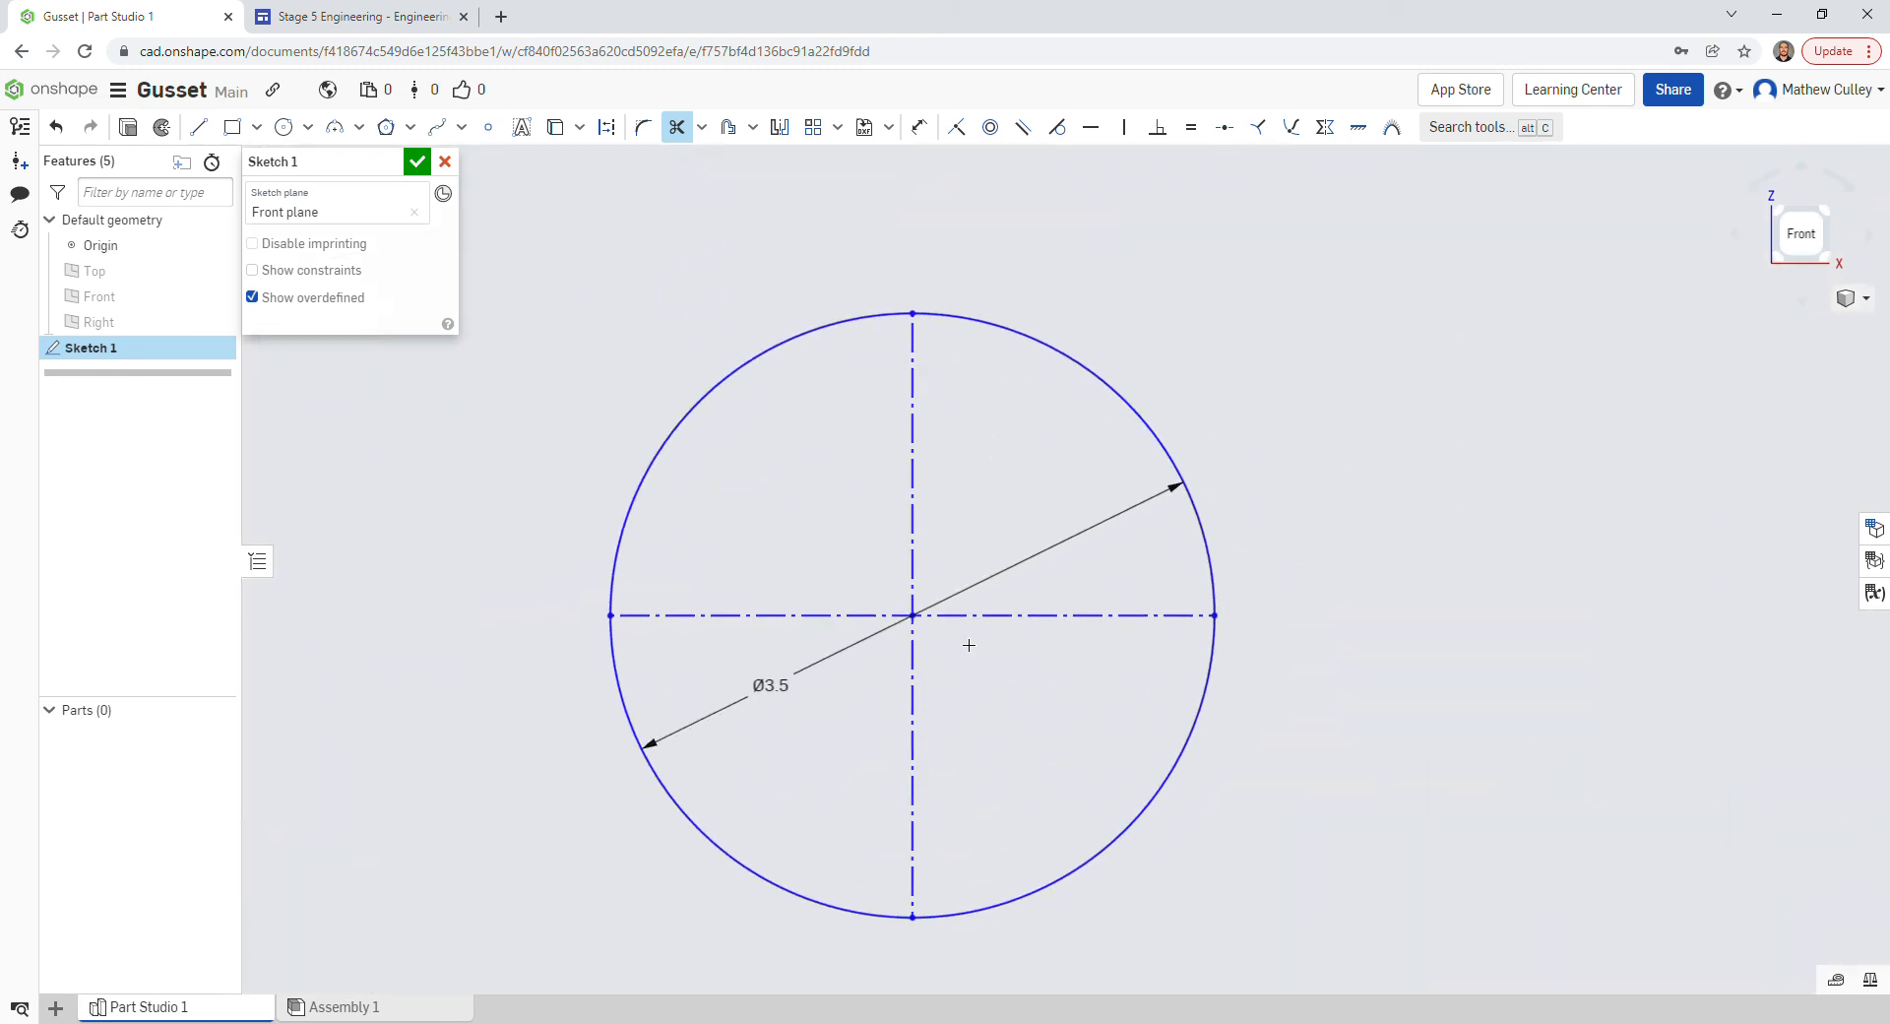
left_click(919, 488)
left_click(817, 616)
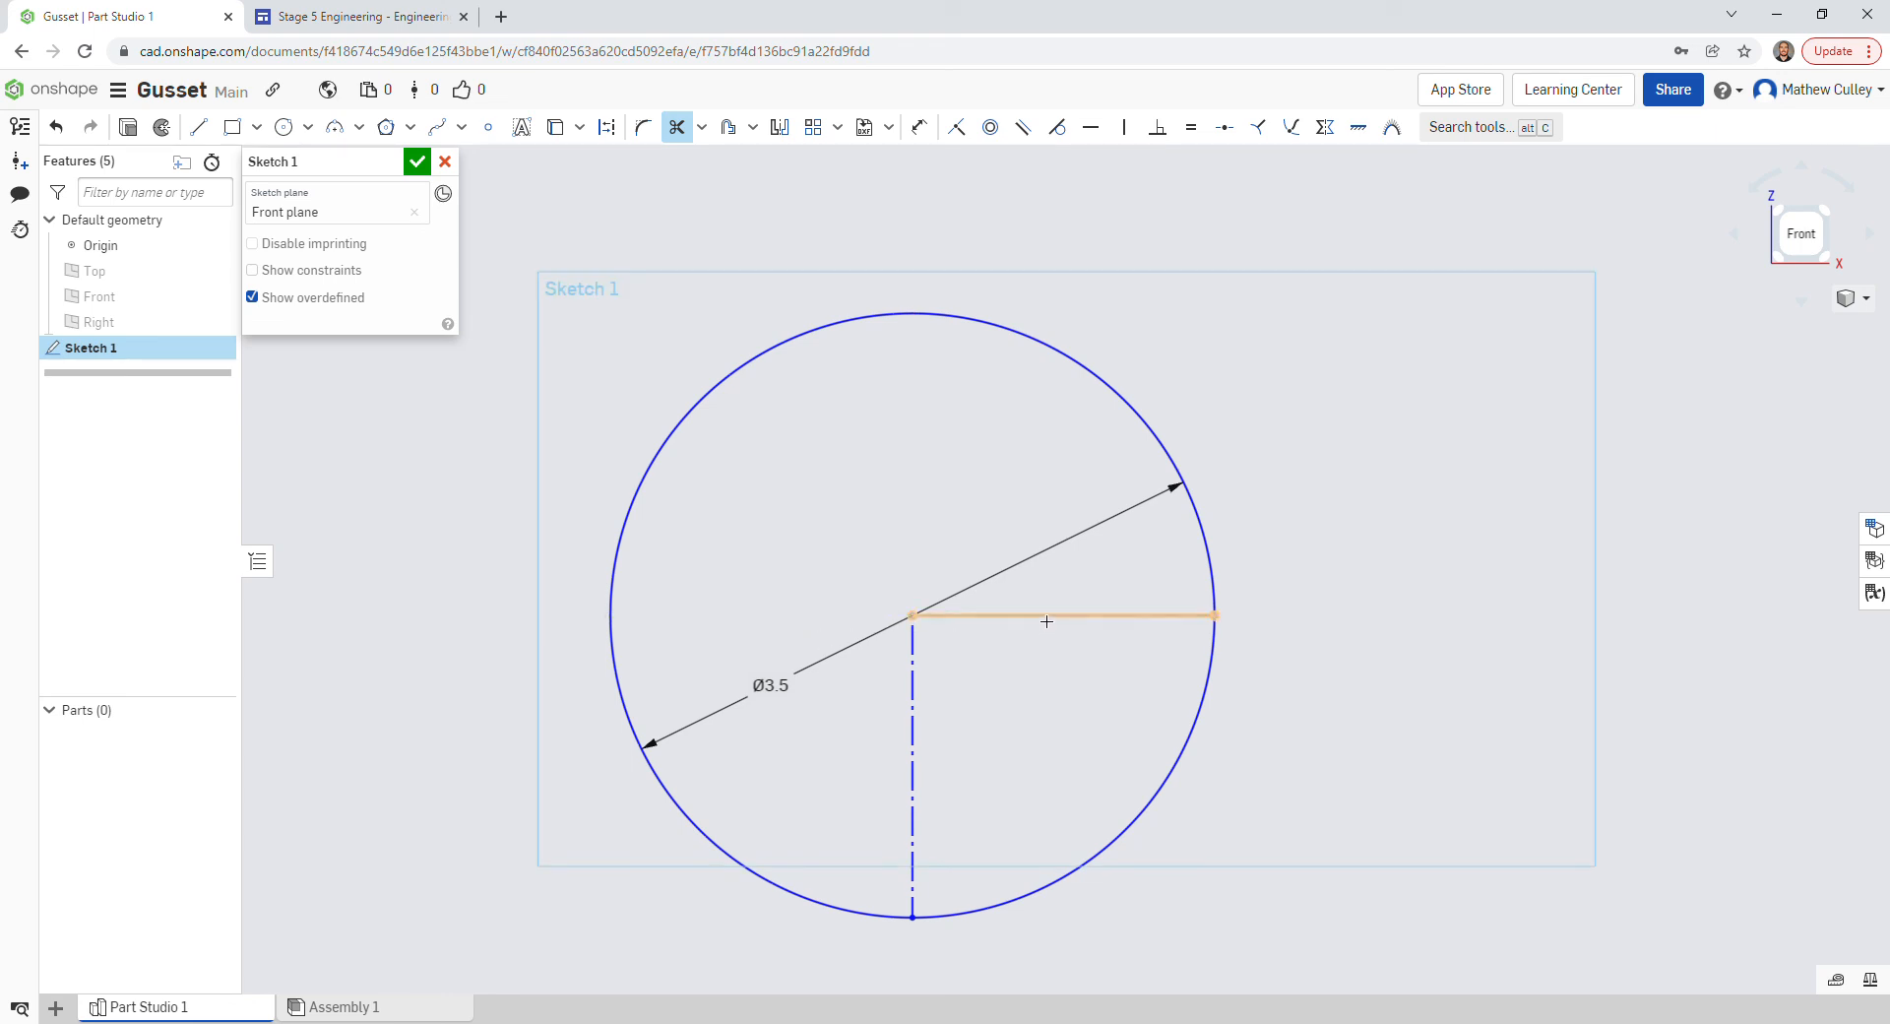
left_click(1046, 620)
left_click(913, 736)
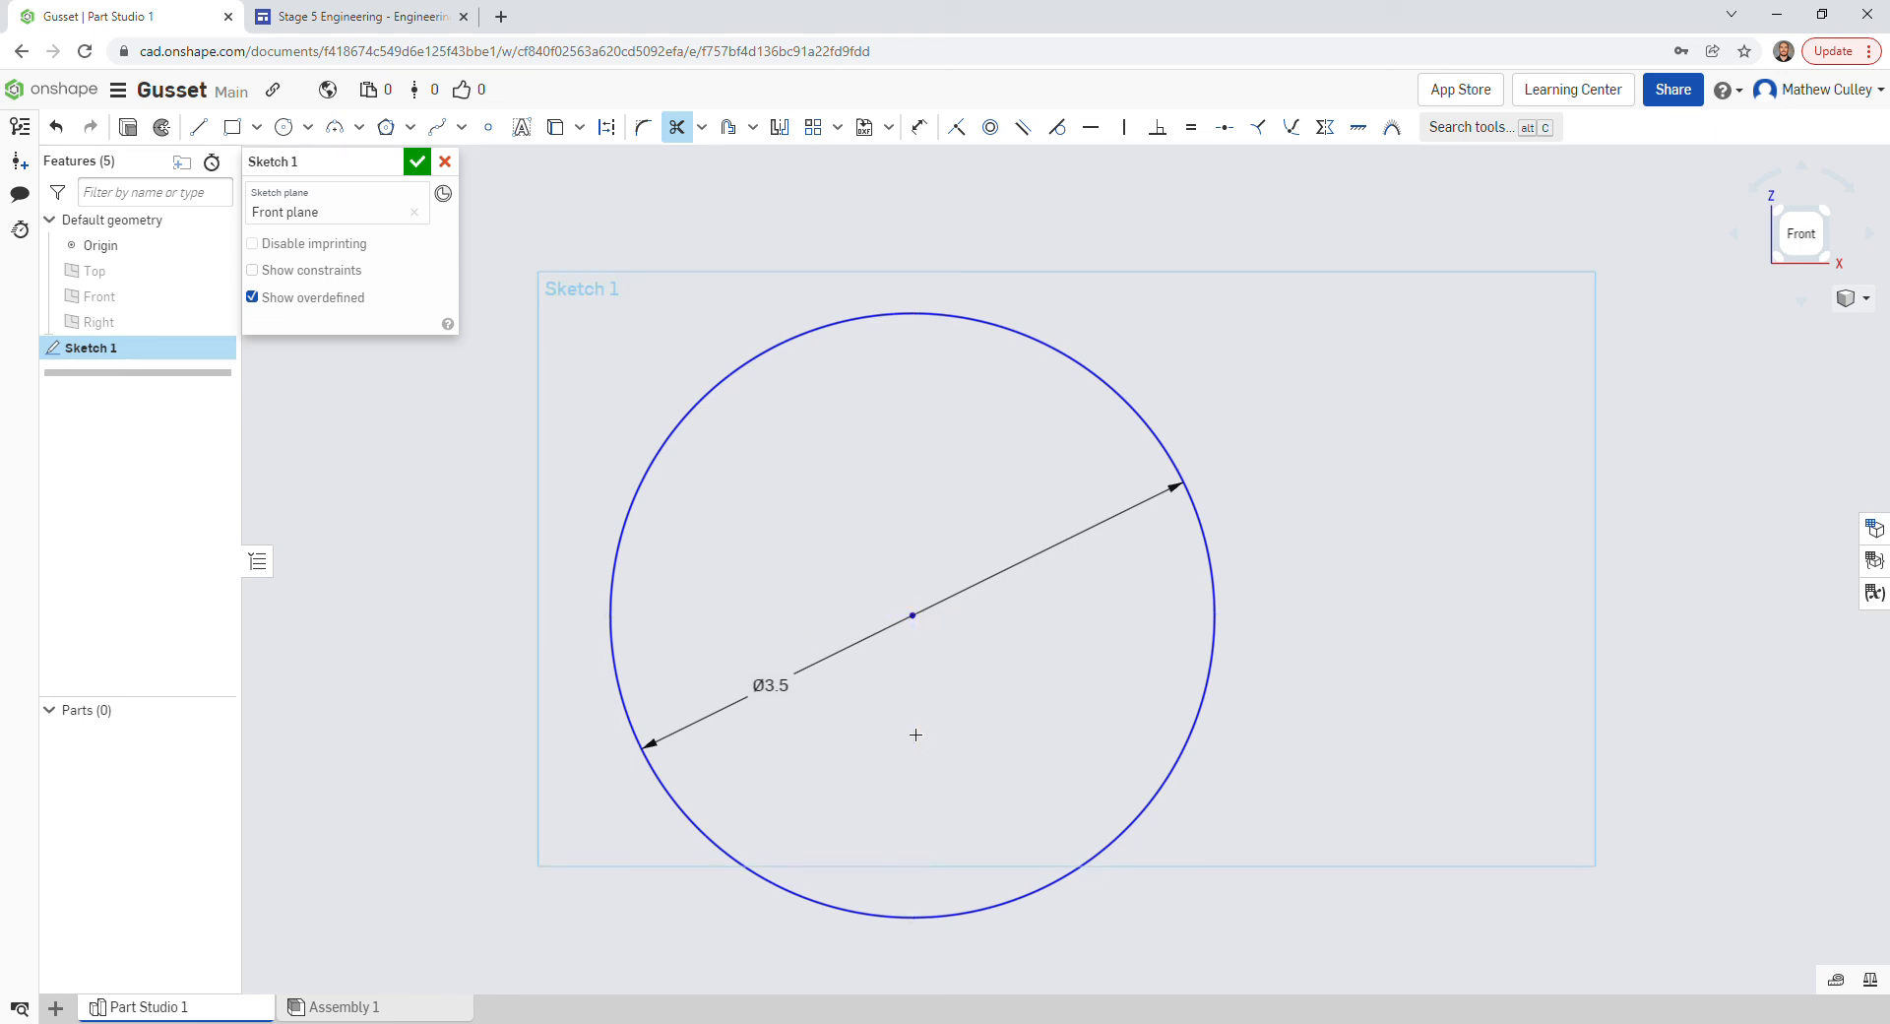
scroll(916, 734, "down", 10)
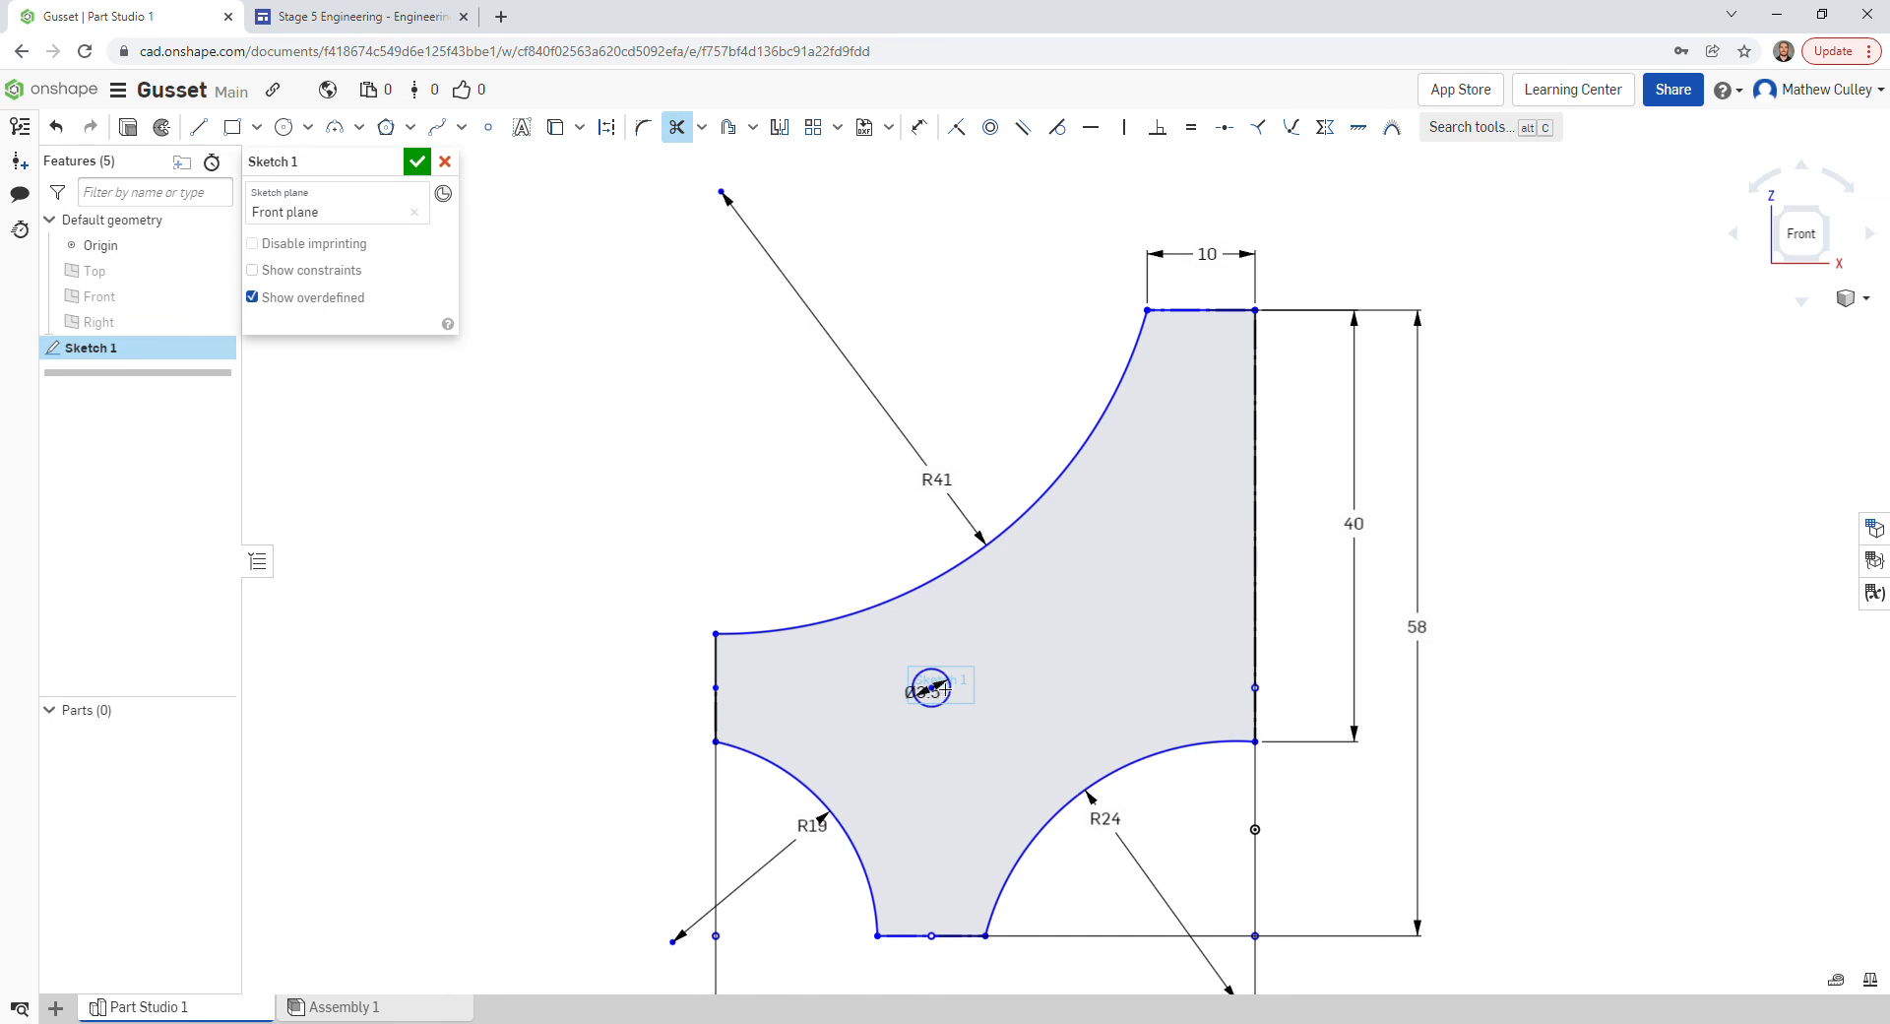
left_click(1256, 553)
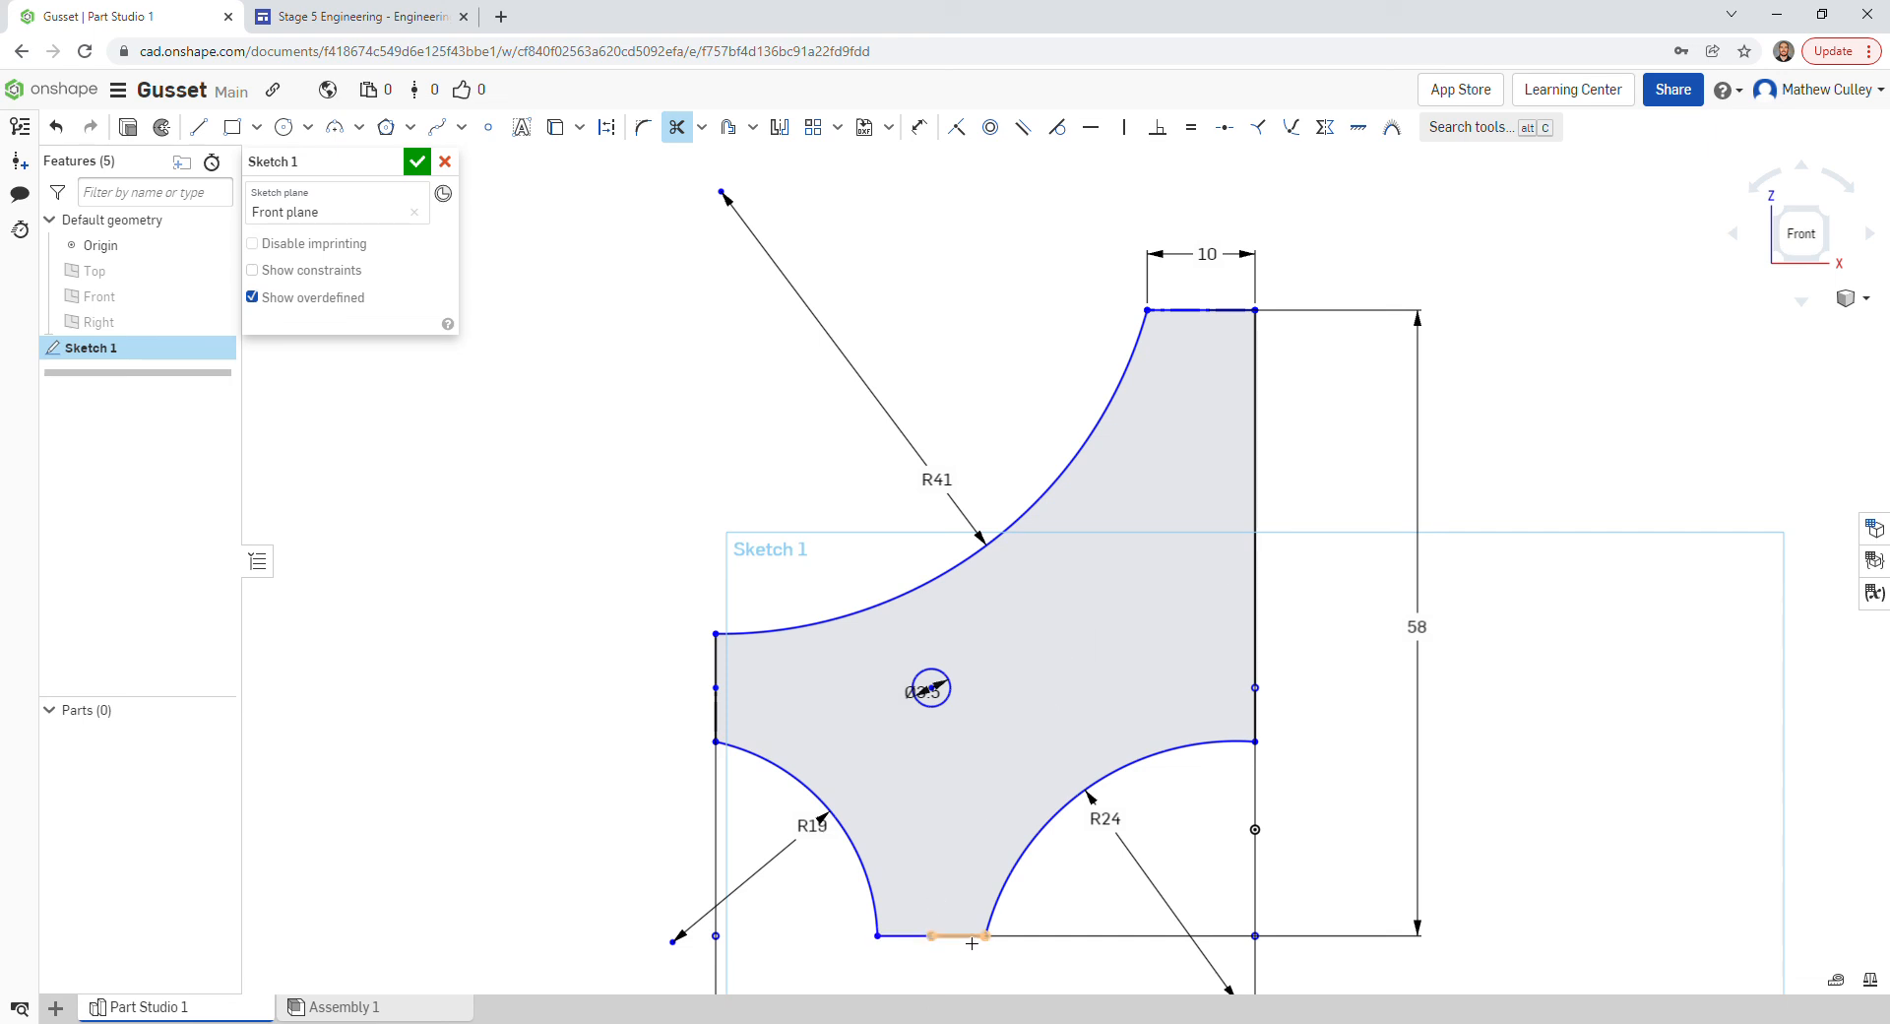
- Trim the two split top-edge segments, removing the 10 mm dimension
scroll(1491, 450, "down", 3)
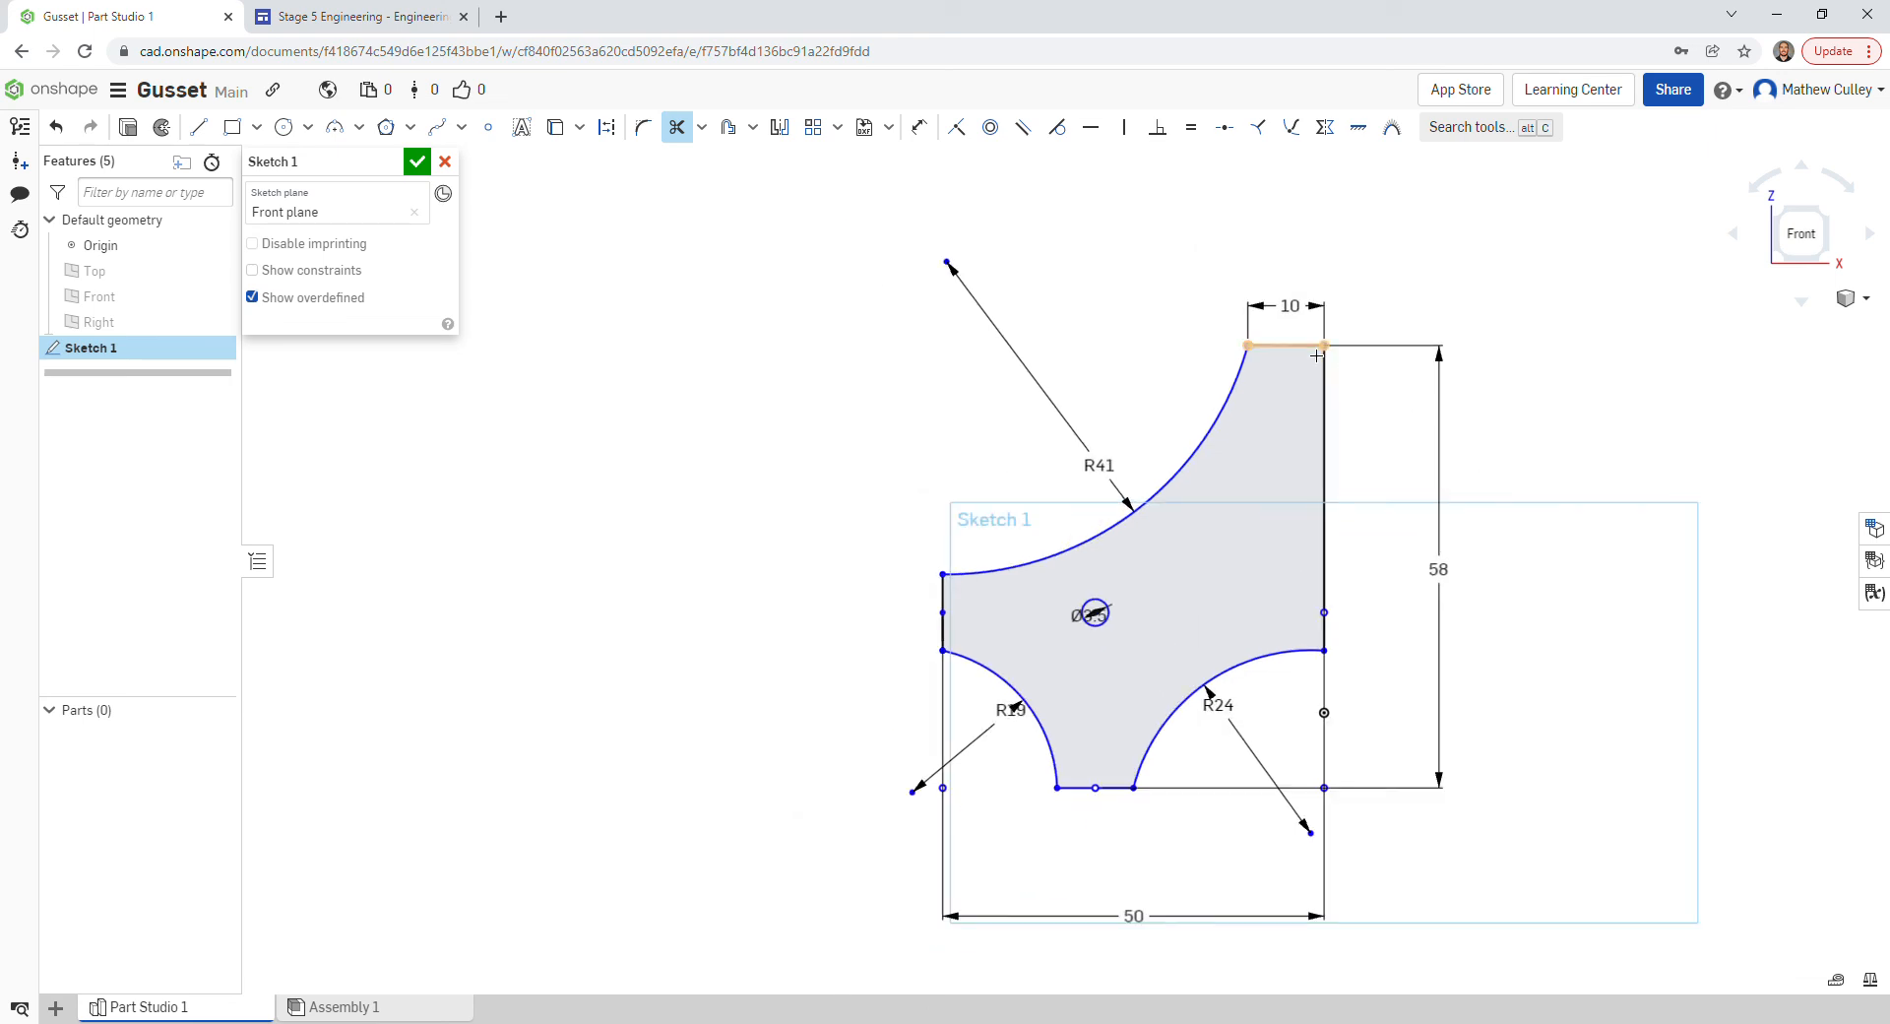
left_click(1281, 357)
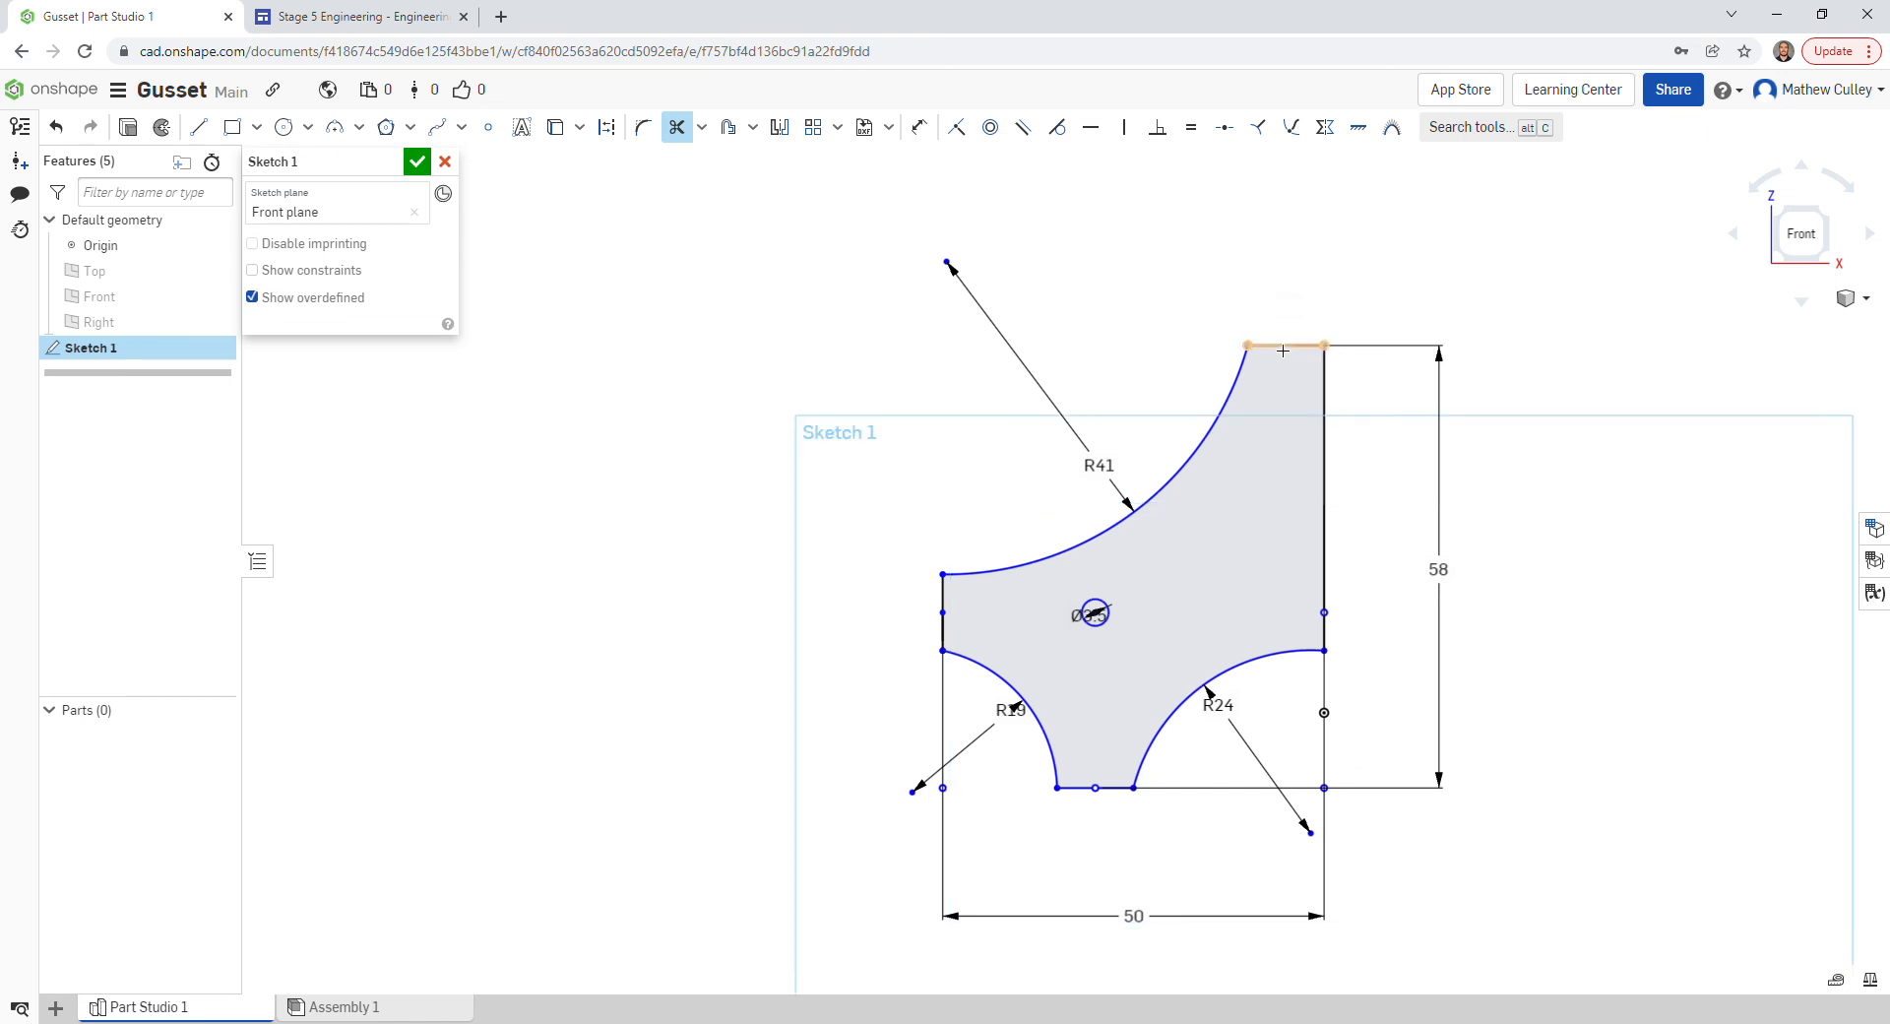
left_click(1282, 350)
left_click(681, 128)
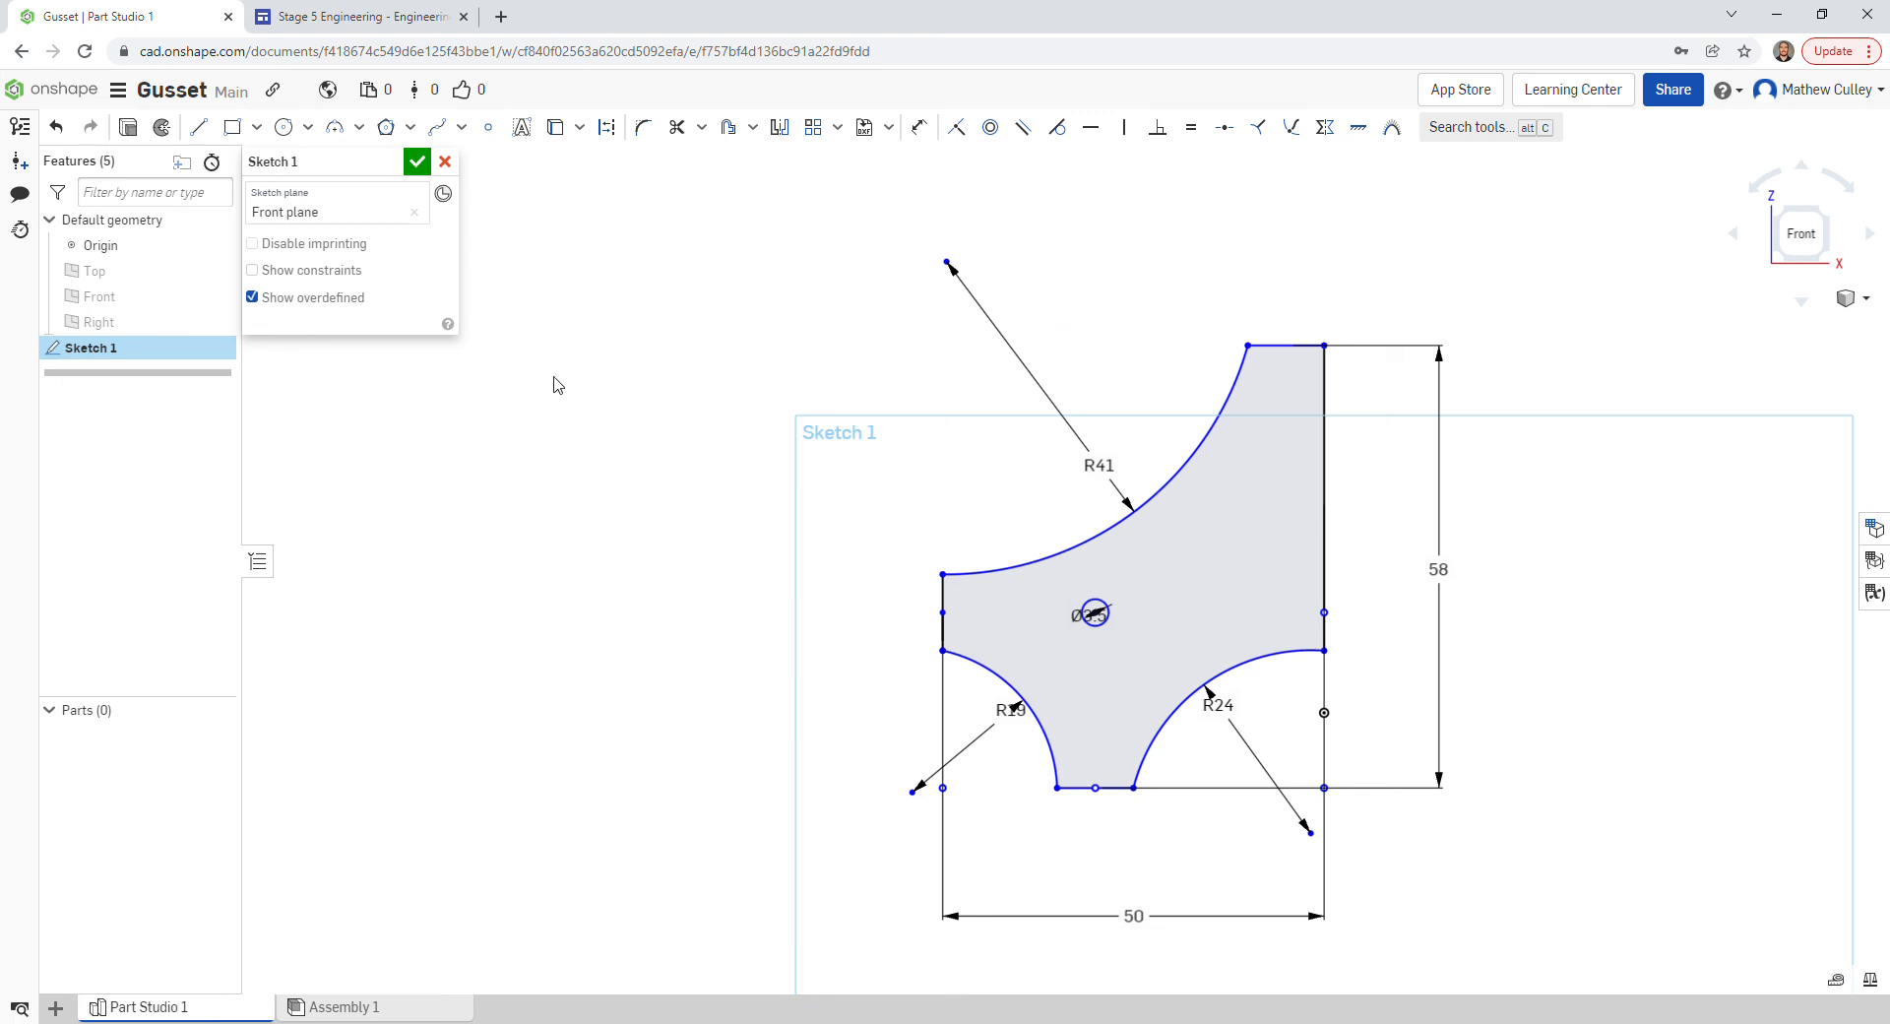
- Close Sketch 1 and select its 1457.971 mm² gusset region
left_click(416, 162)
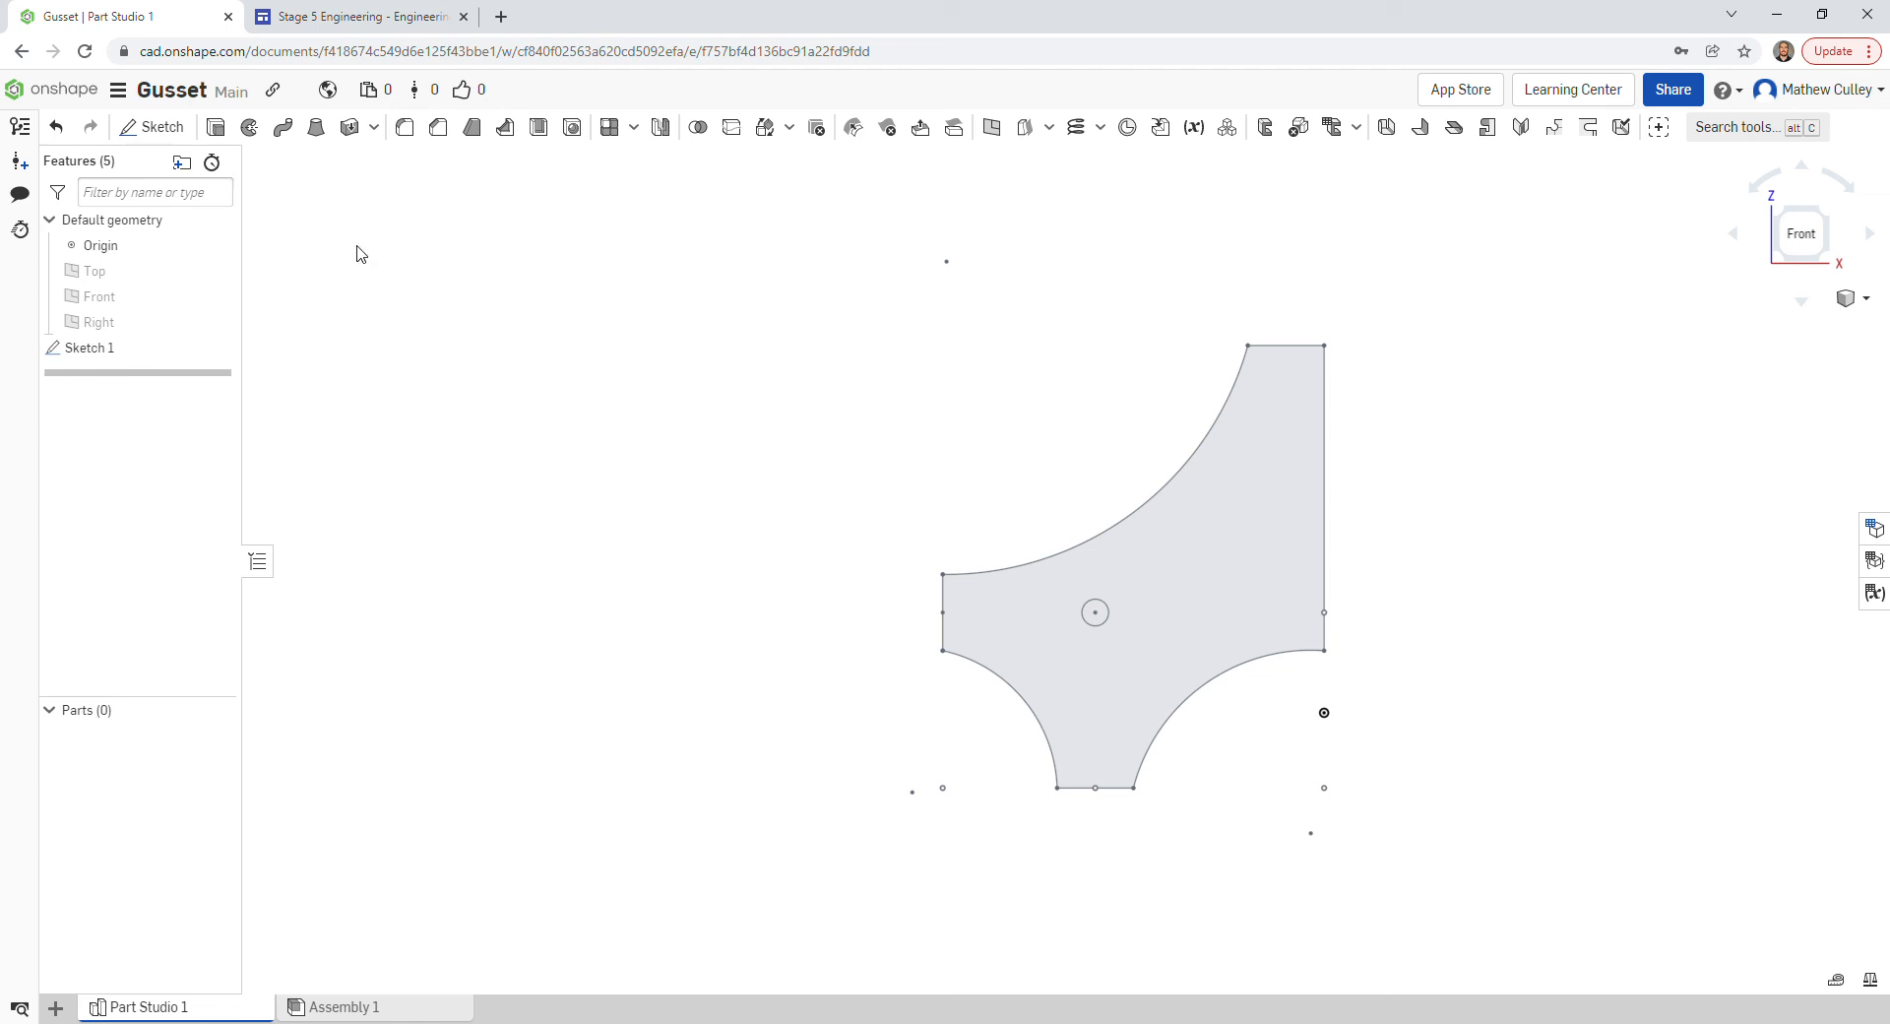
left_click(1244, 578)
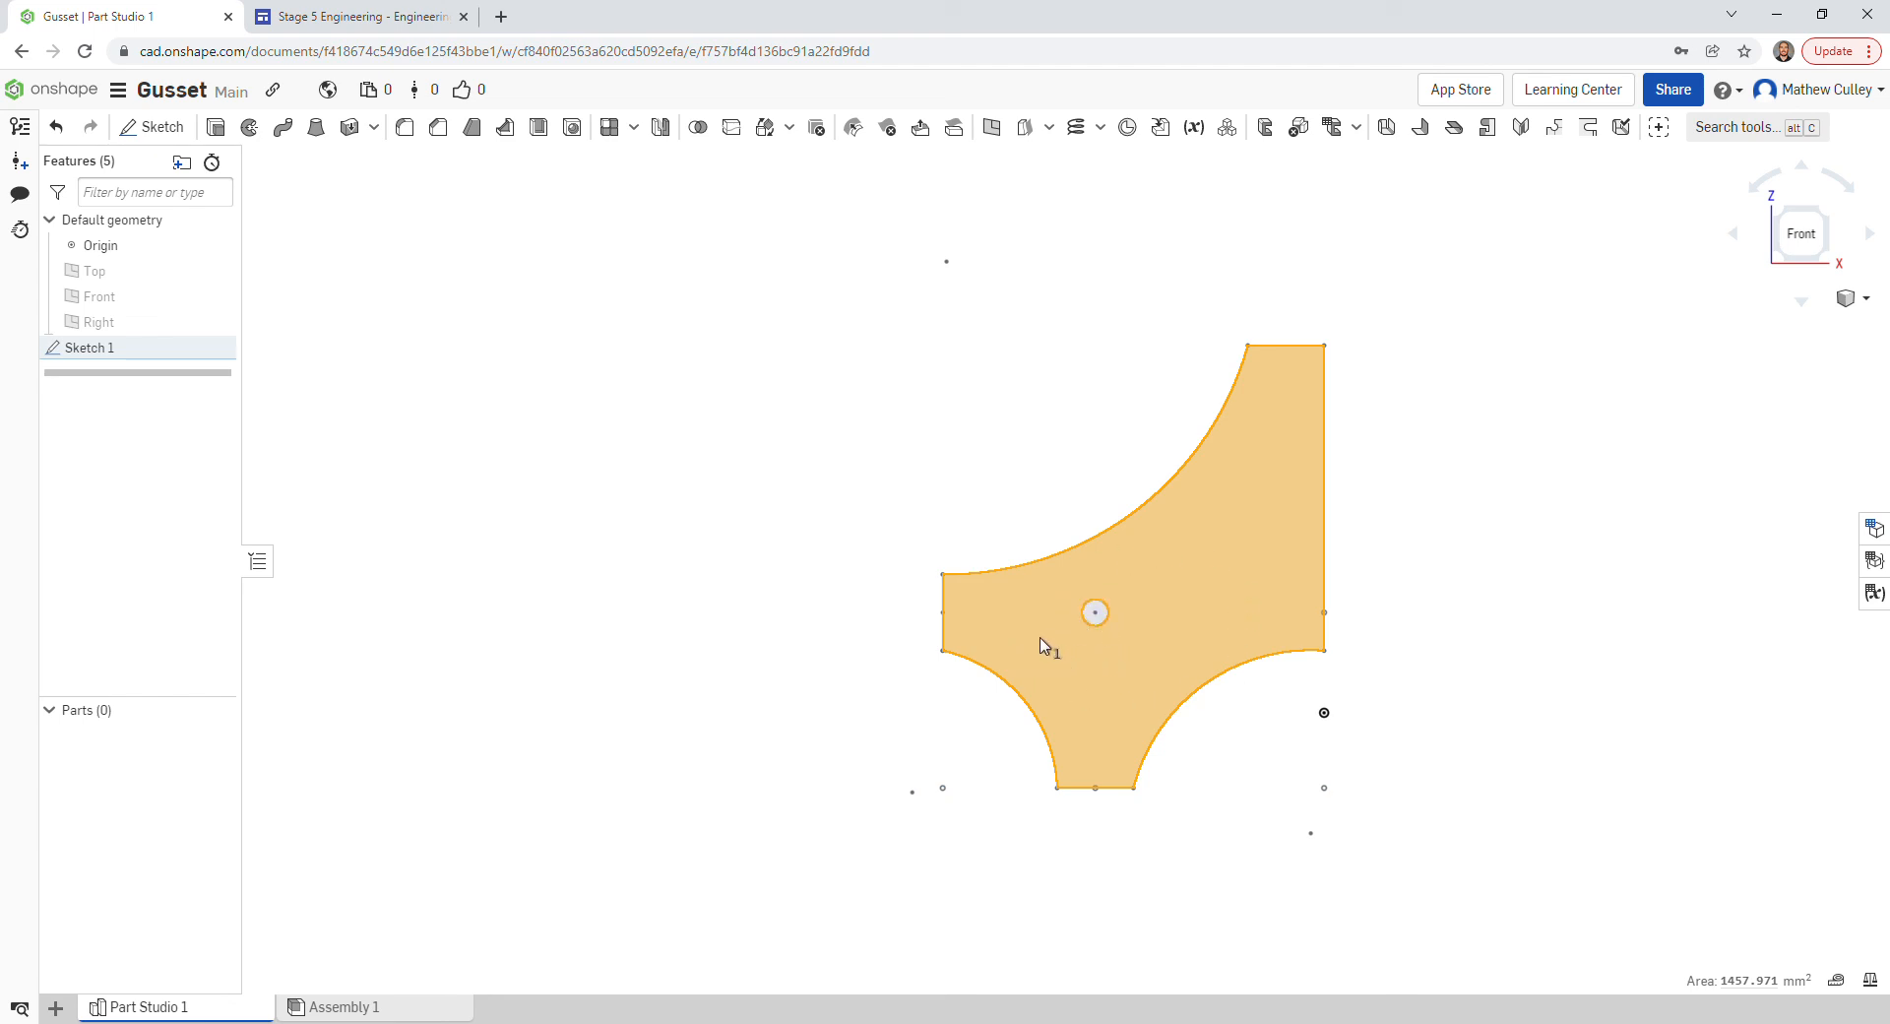
- Extrude the gusset region 3 mm blind as a new part
left_click(222, 129)
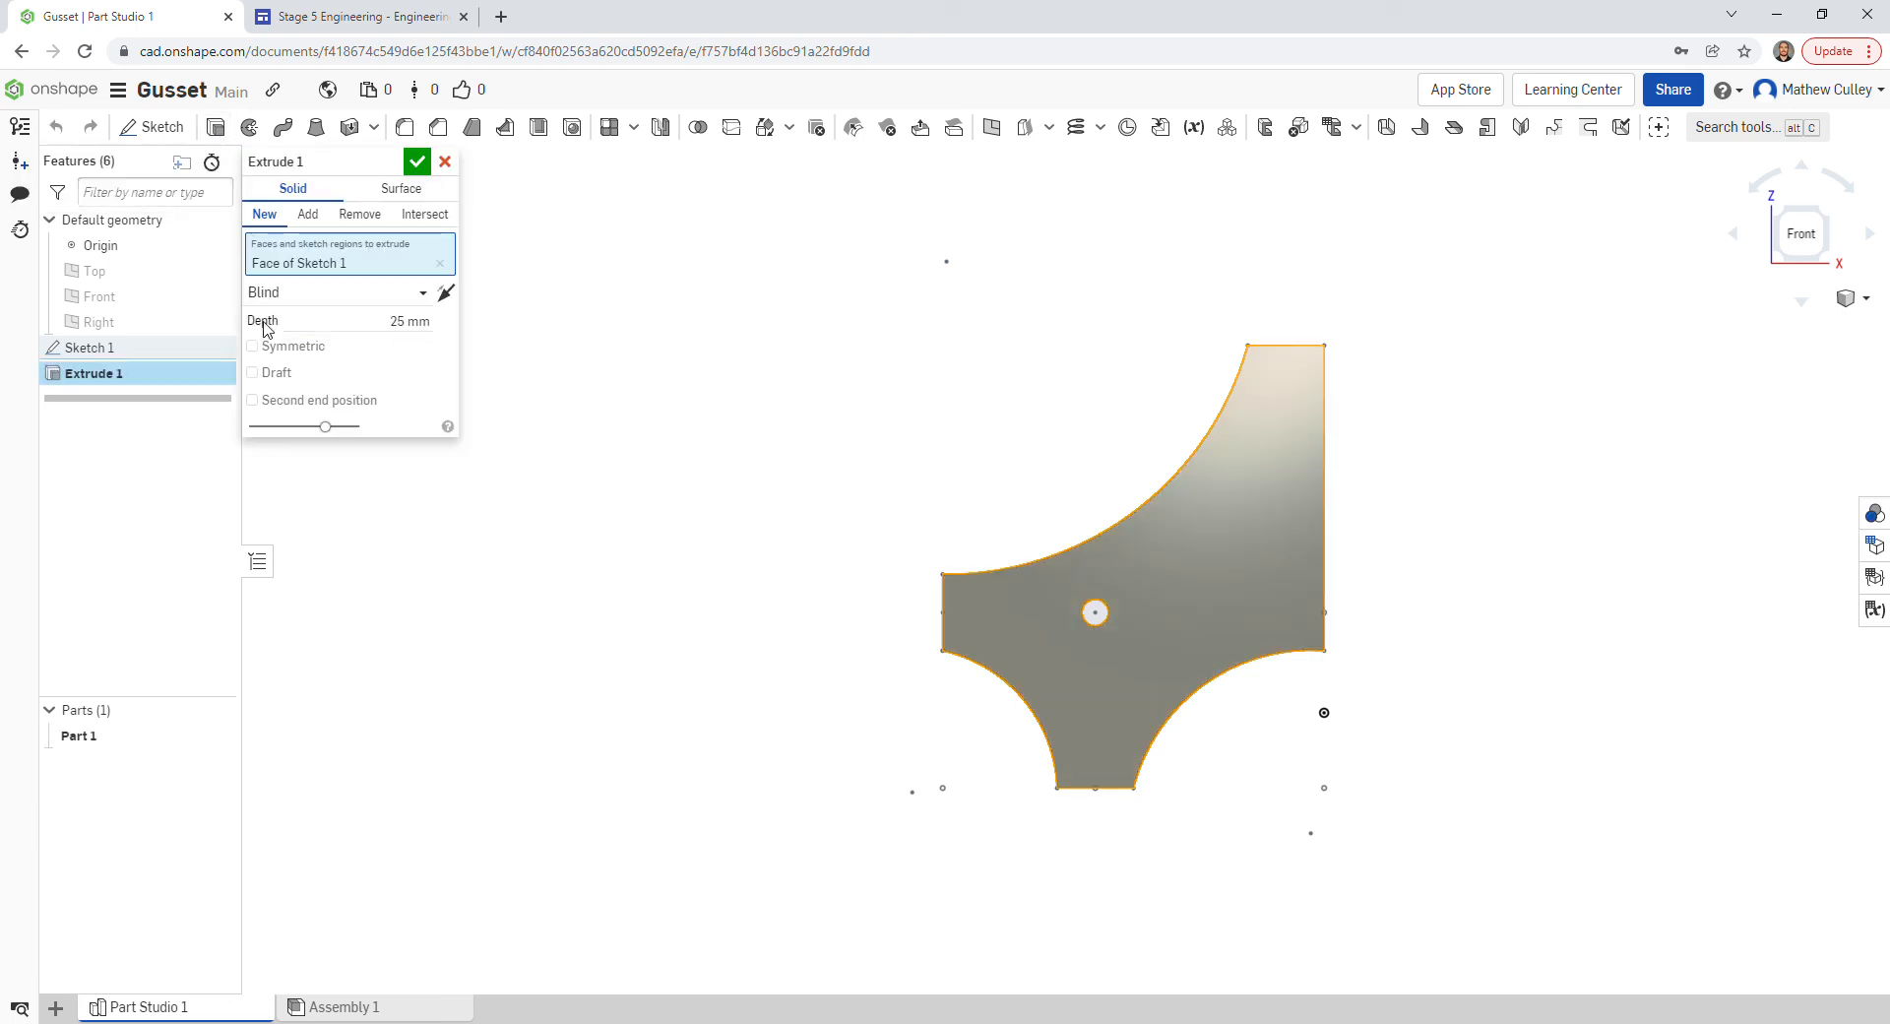
left_click(415, 330)
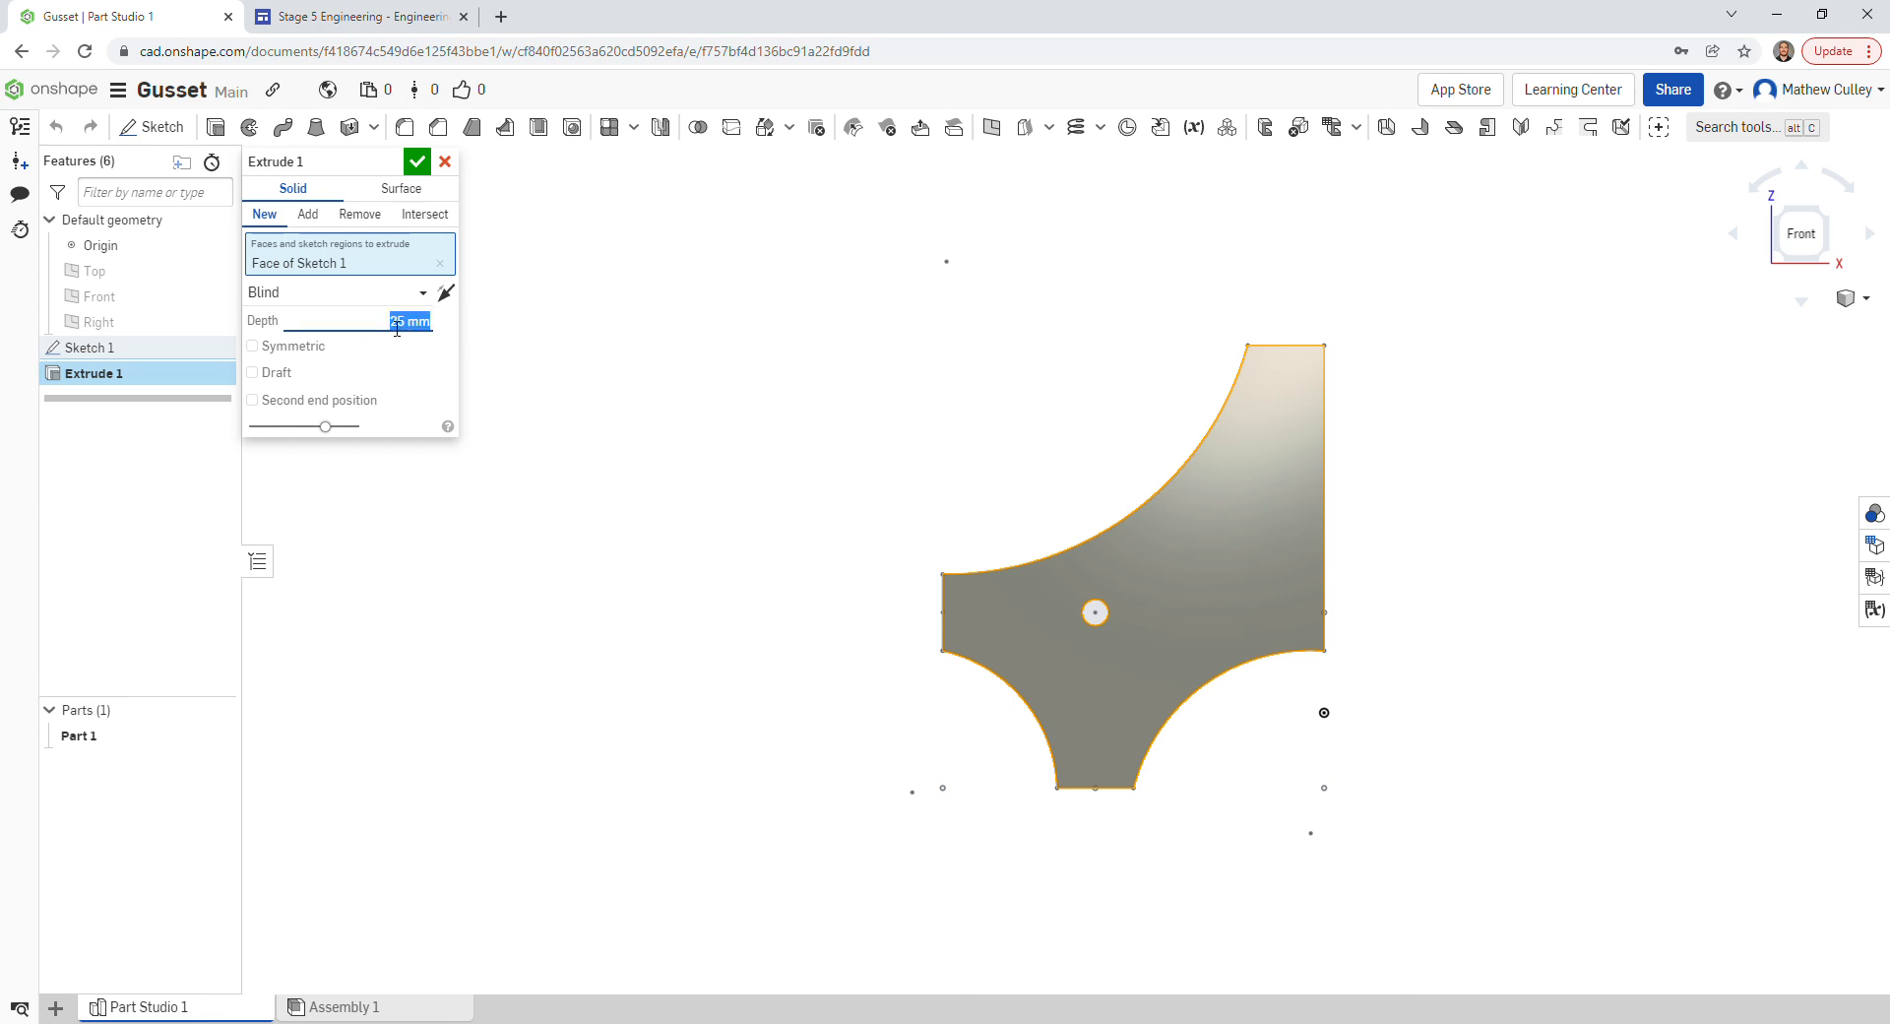
type("3")
key("Return")
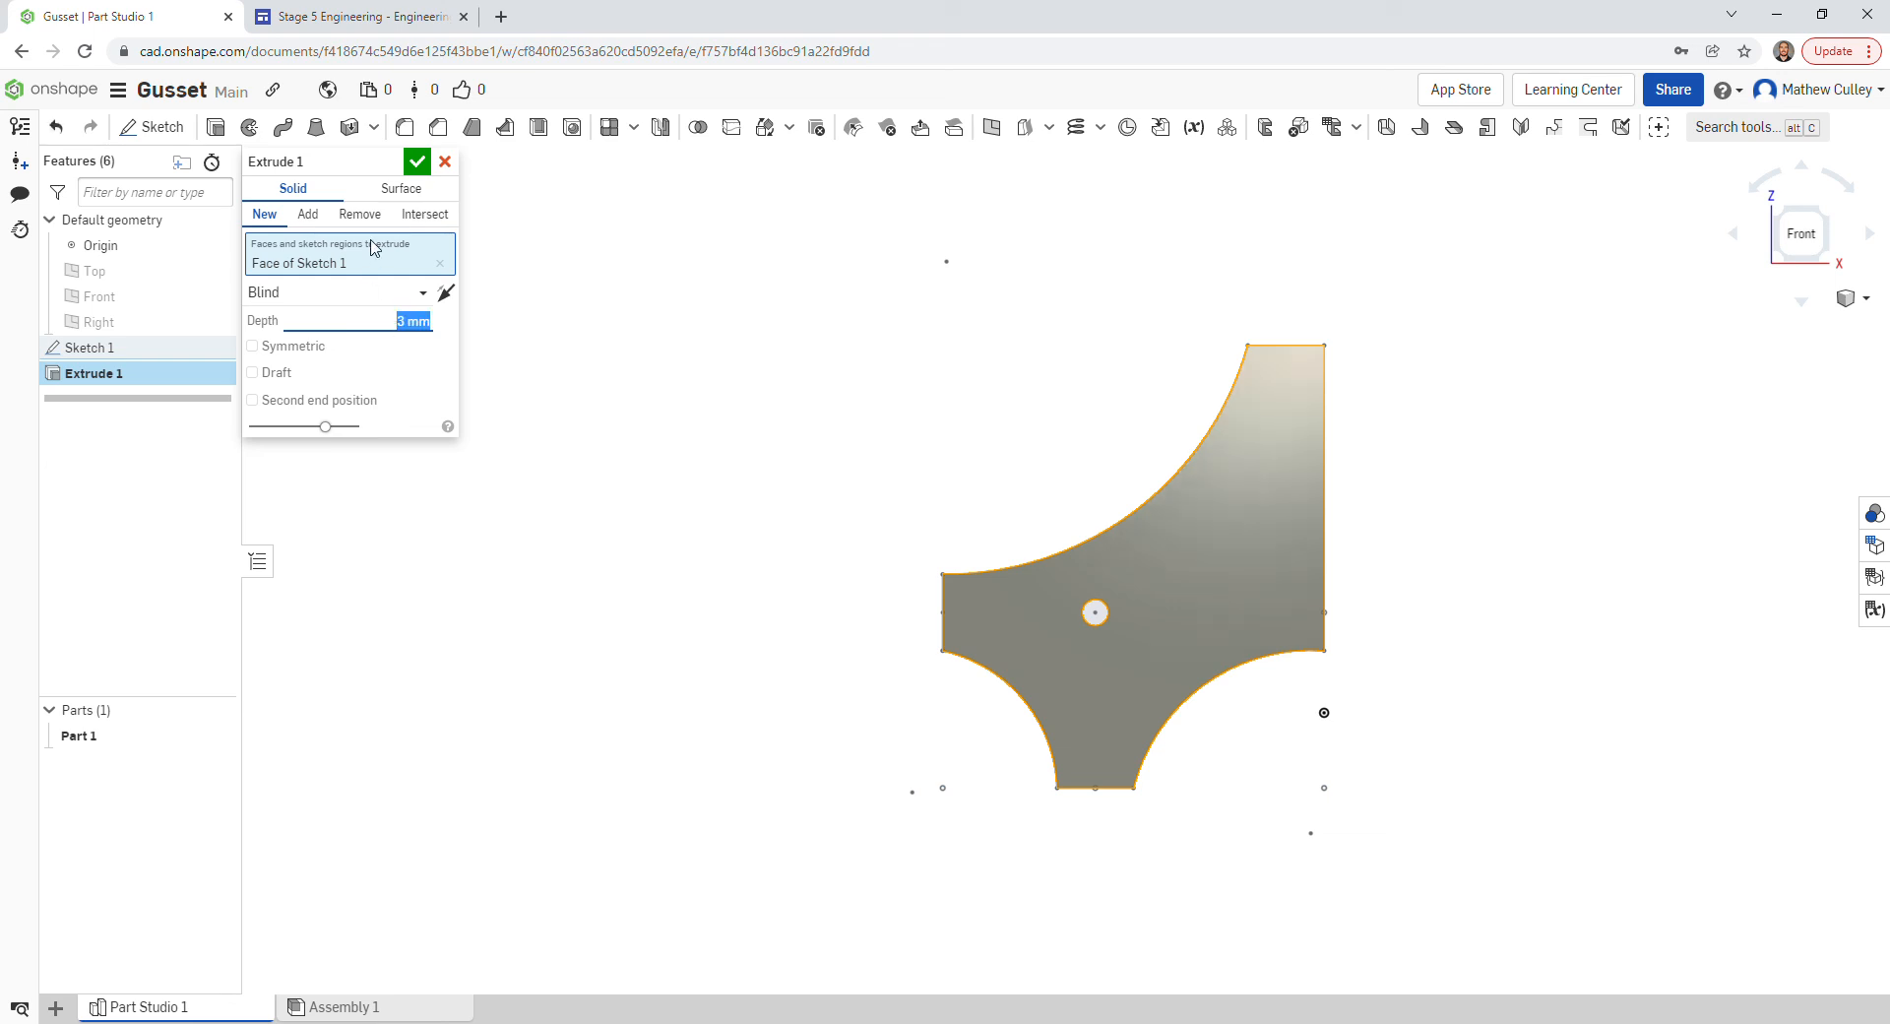
left_click(419, 164)
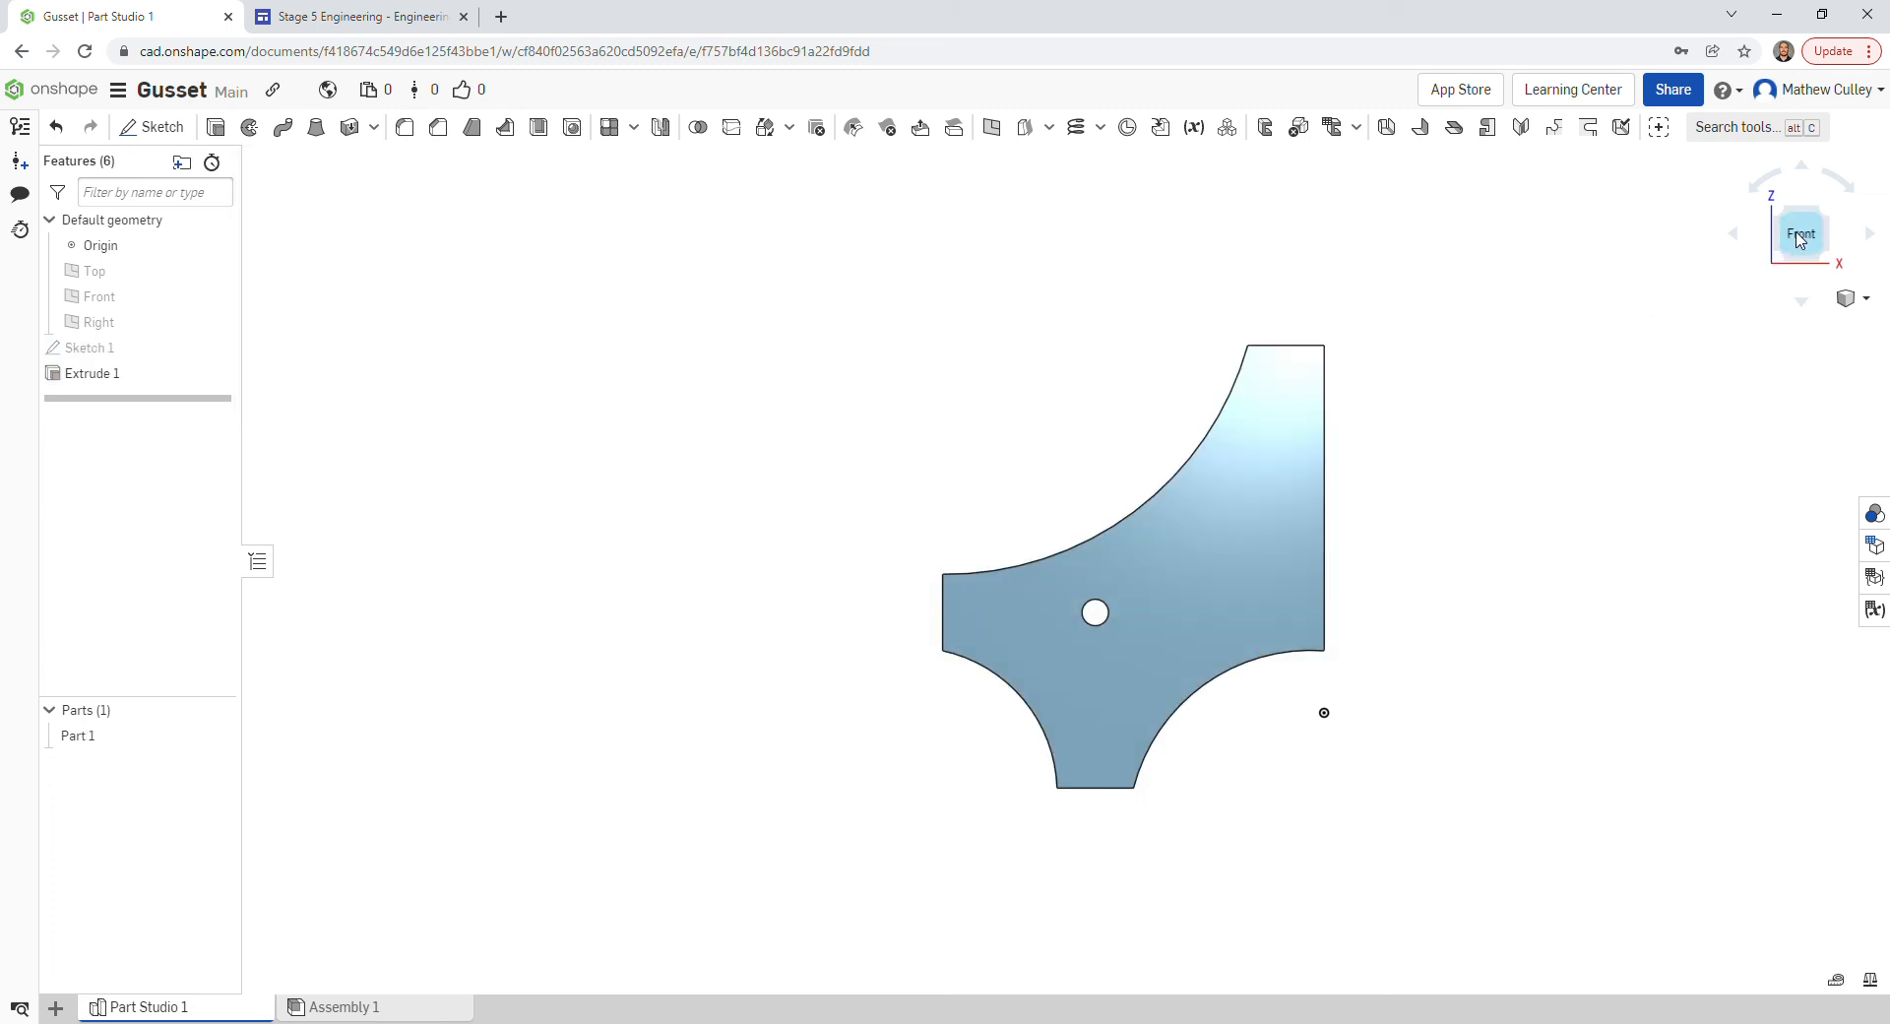
- Orbit the model to an angled view showing the plate's 3 mm thickness
mouse_move(1807, 239)
left_mouse_down()
mouse_move(1725, 282)
mouse_move(1640, 266)
mouse_move(1734, 216)
mouse_move(1779, 208)
mouse_move(1786, 234)
left_mouse_up()
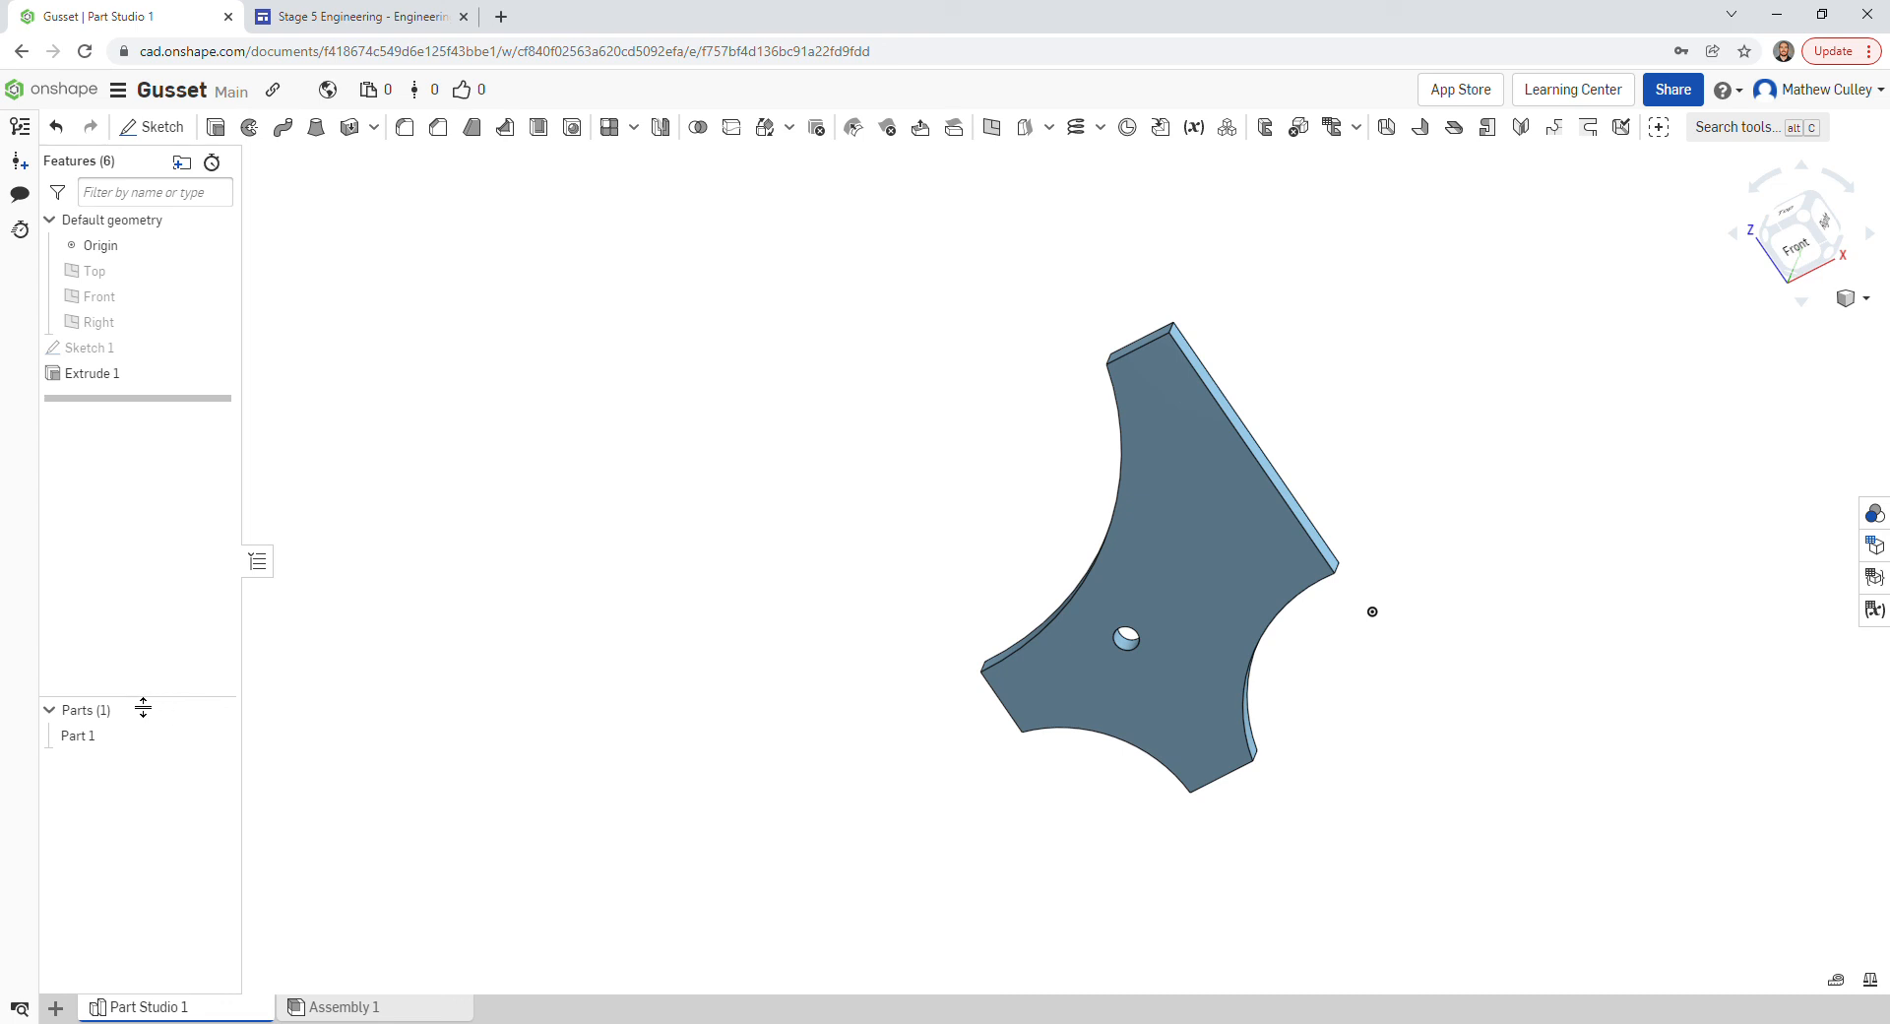
- Rename Part 1 in the Parts list to 'Gusset'
right_click(81, 740)
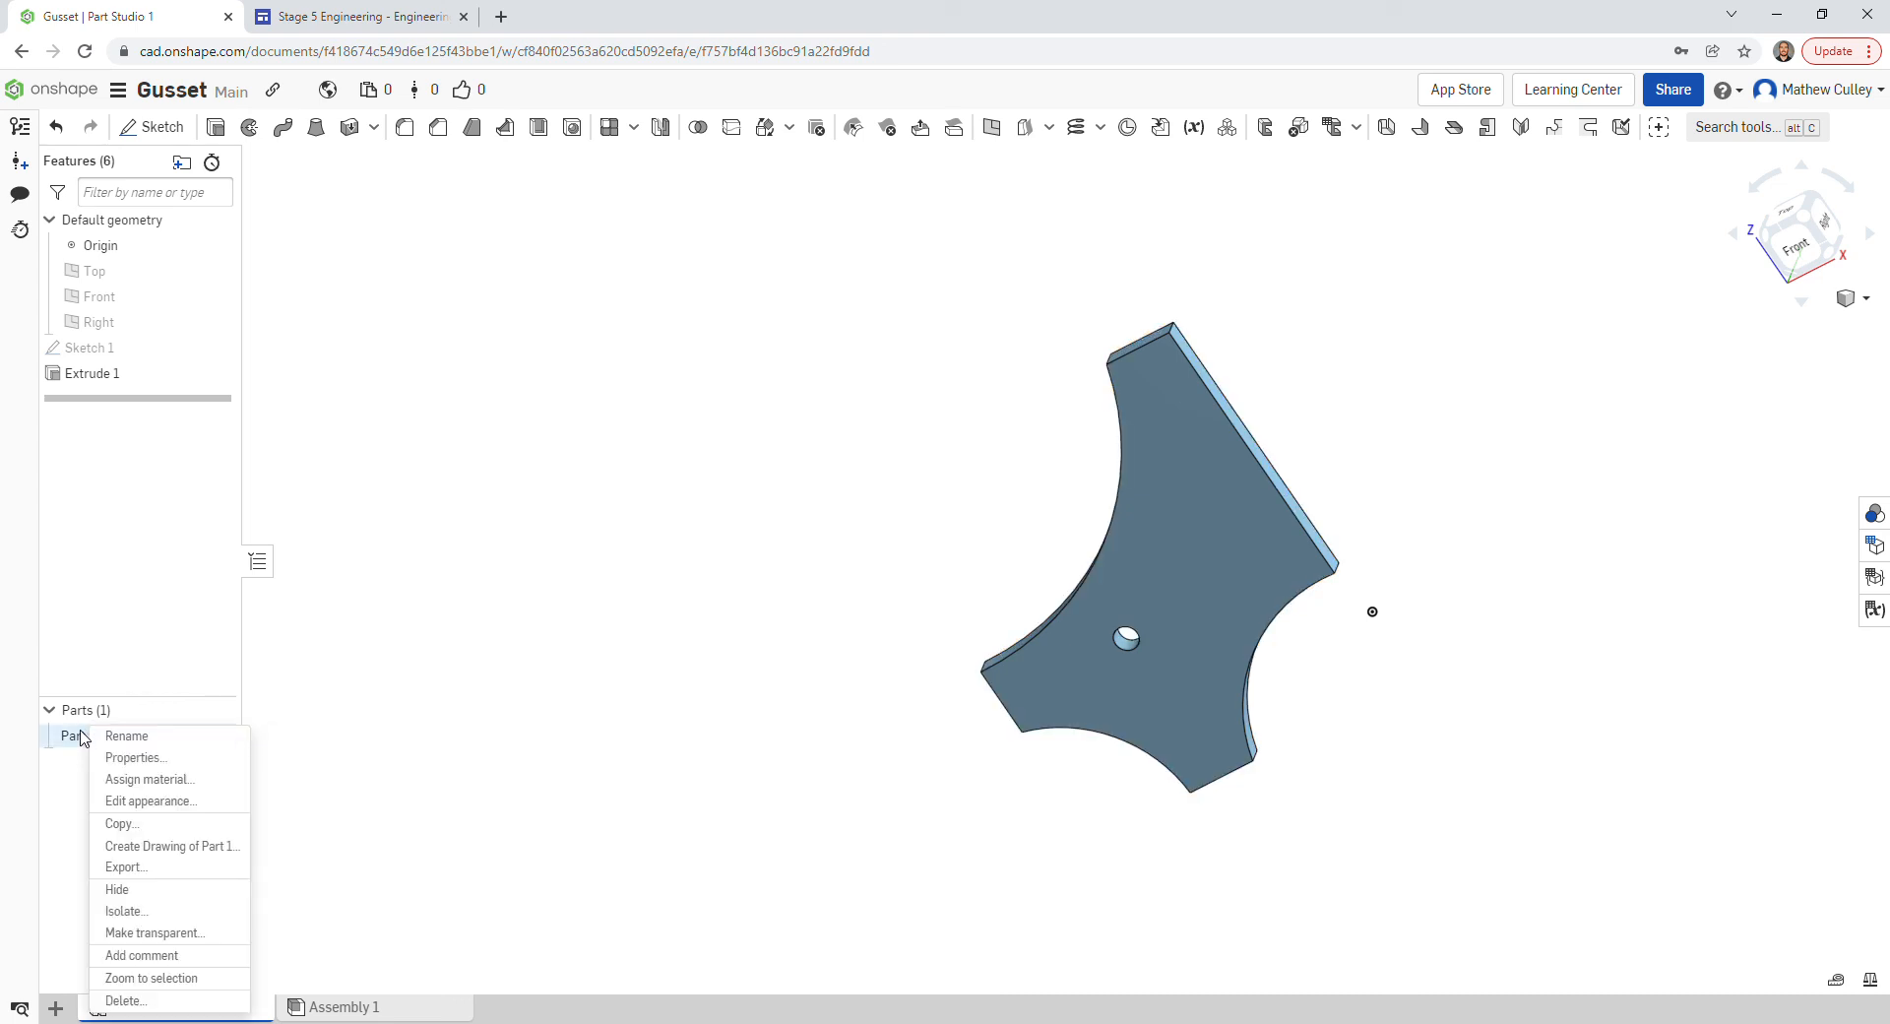
left_click(136, 745)
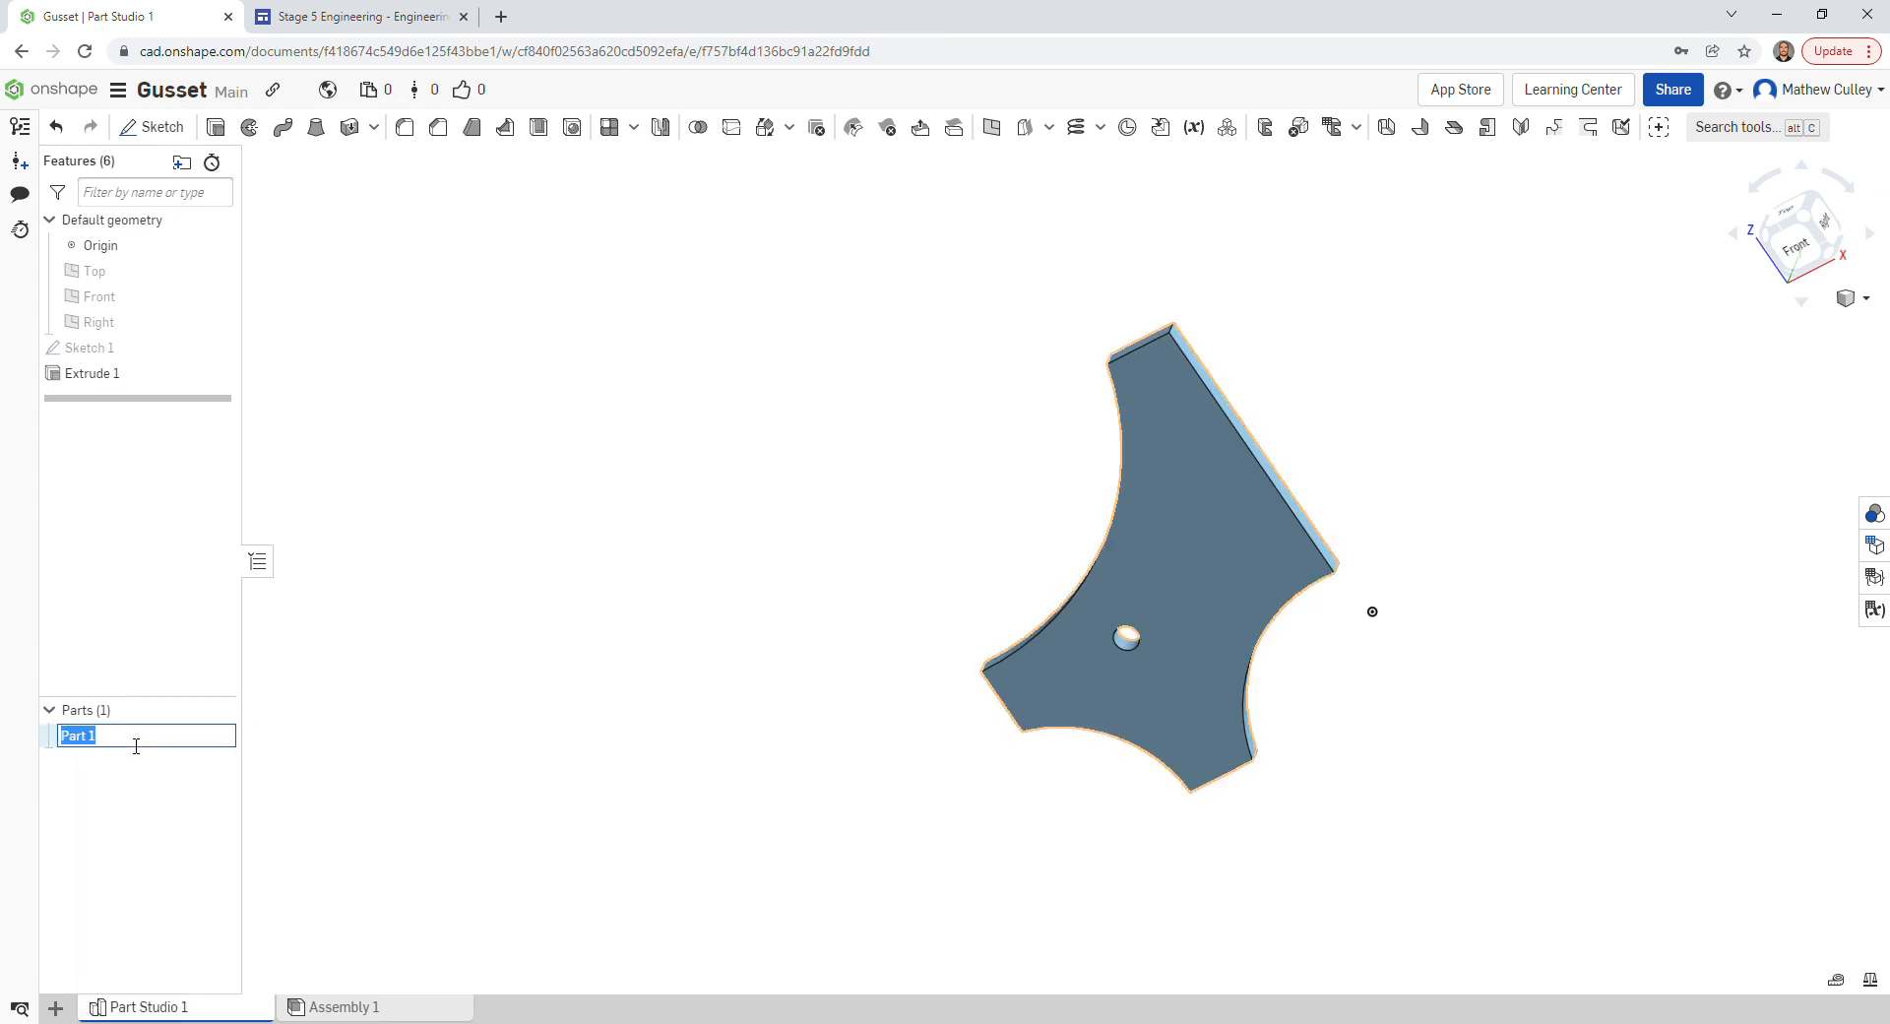
type("Gusset")
key("Return")
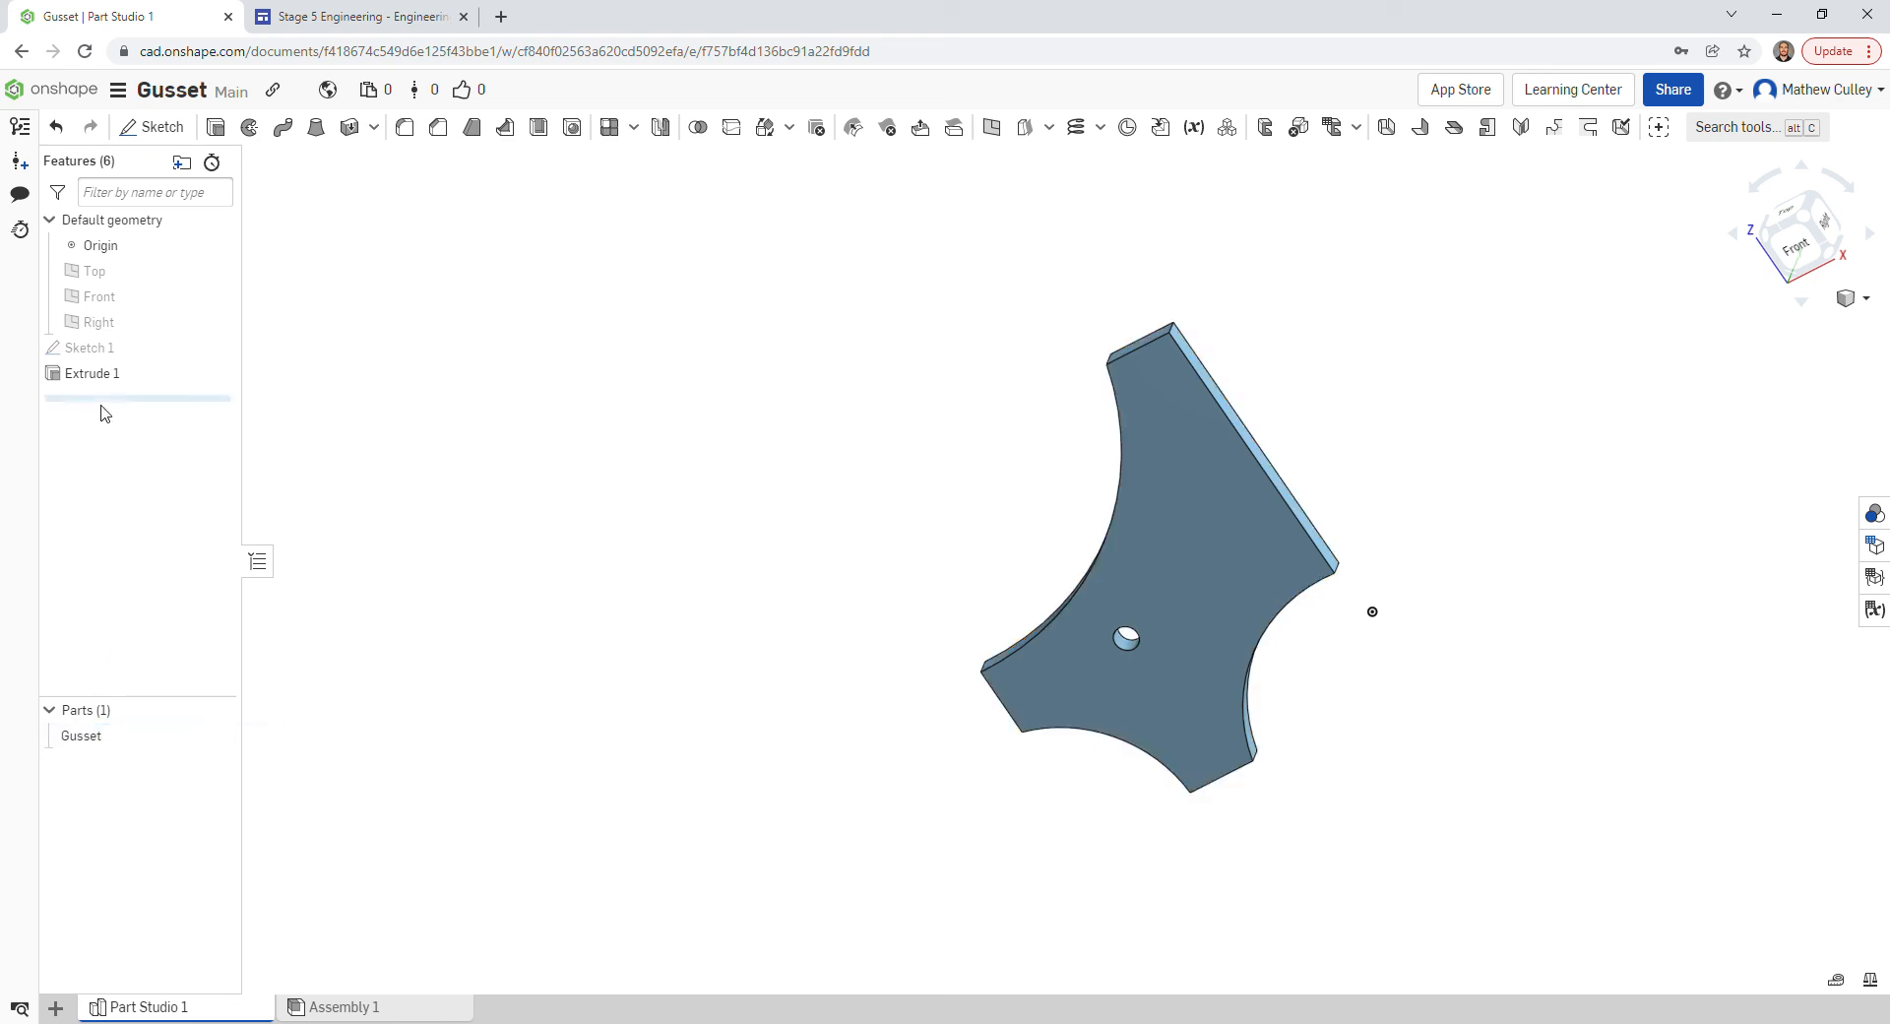
- Rename Sketch 1 in the Features list to 'Gusset'
right_click(79, 359)
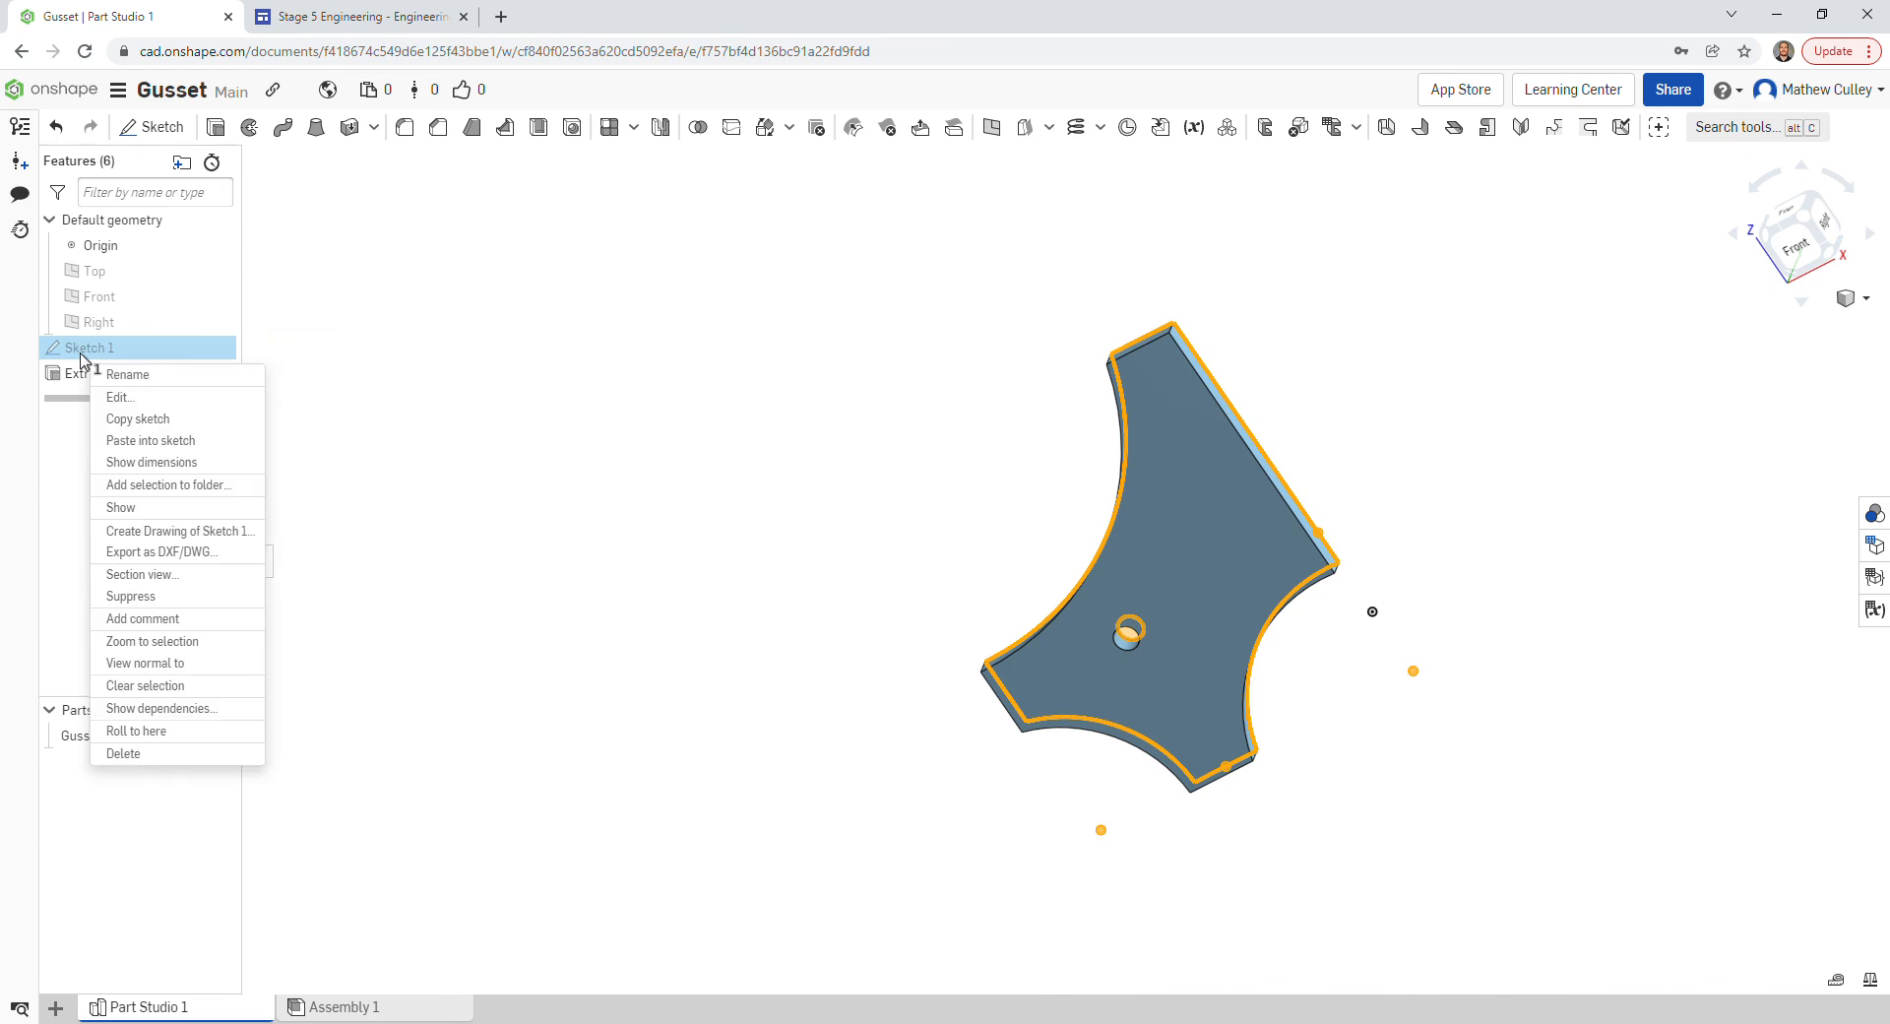
left_click(127, 374)
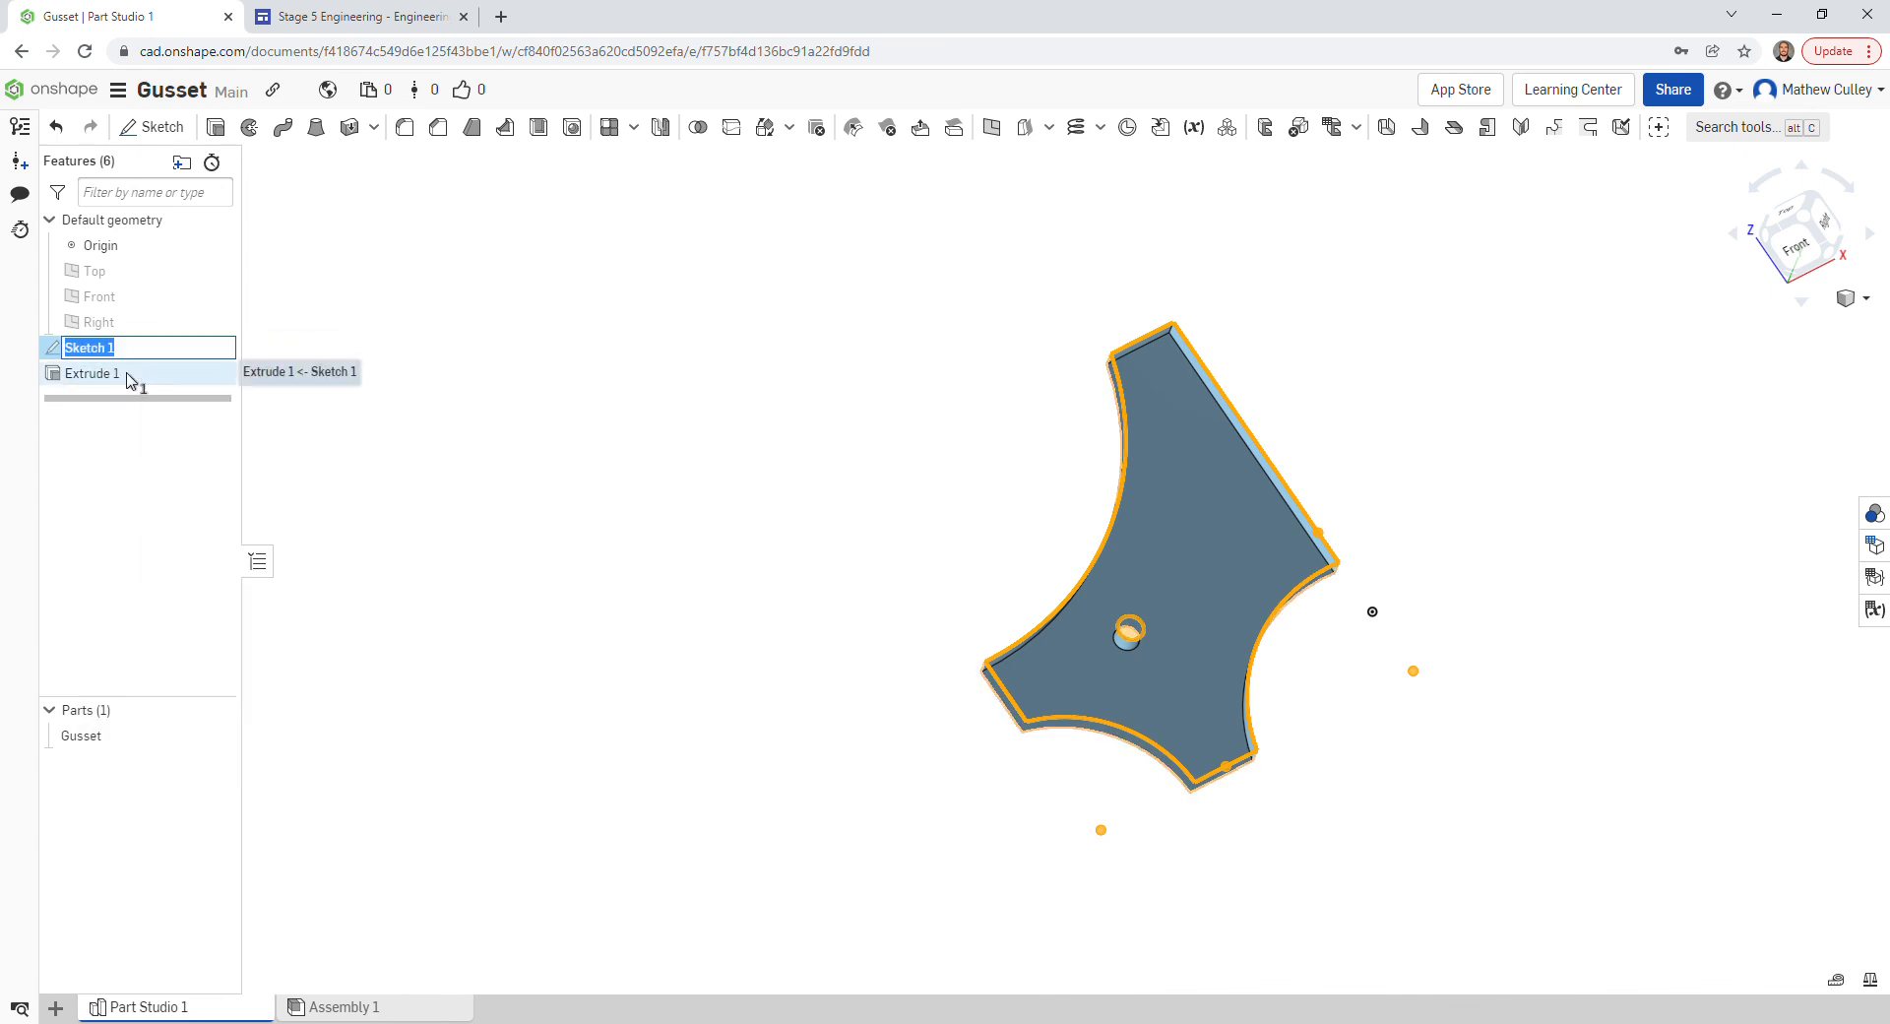
type("Gusset")
key("Return")
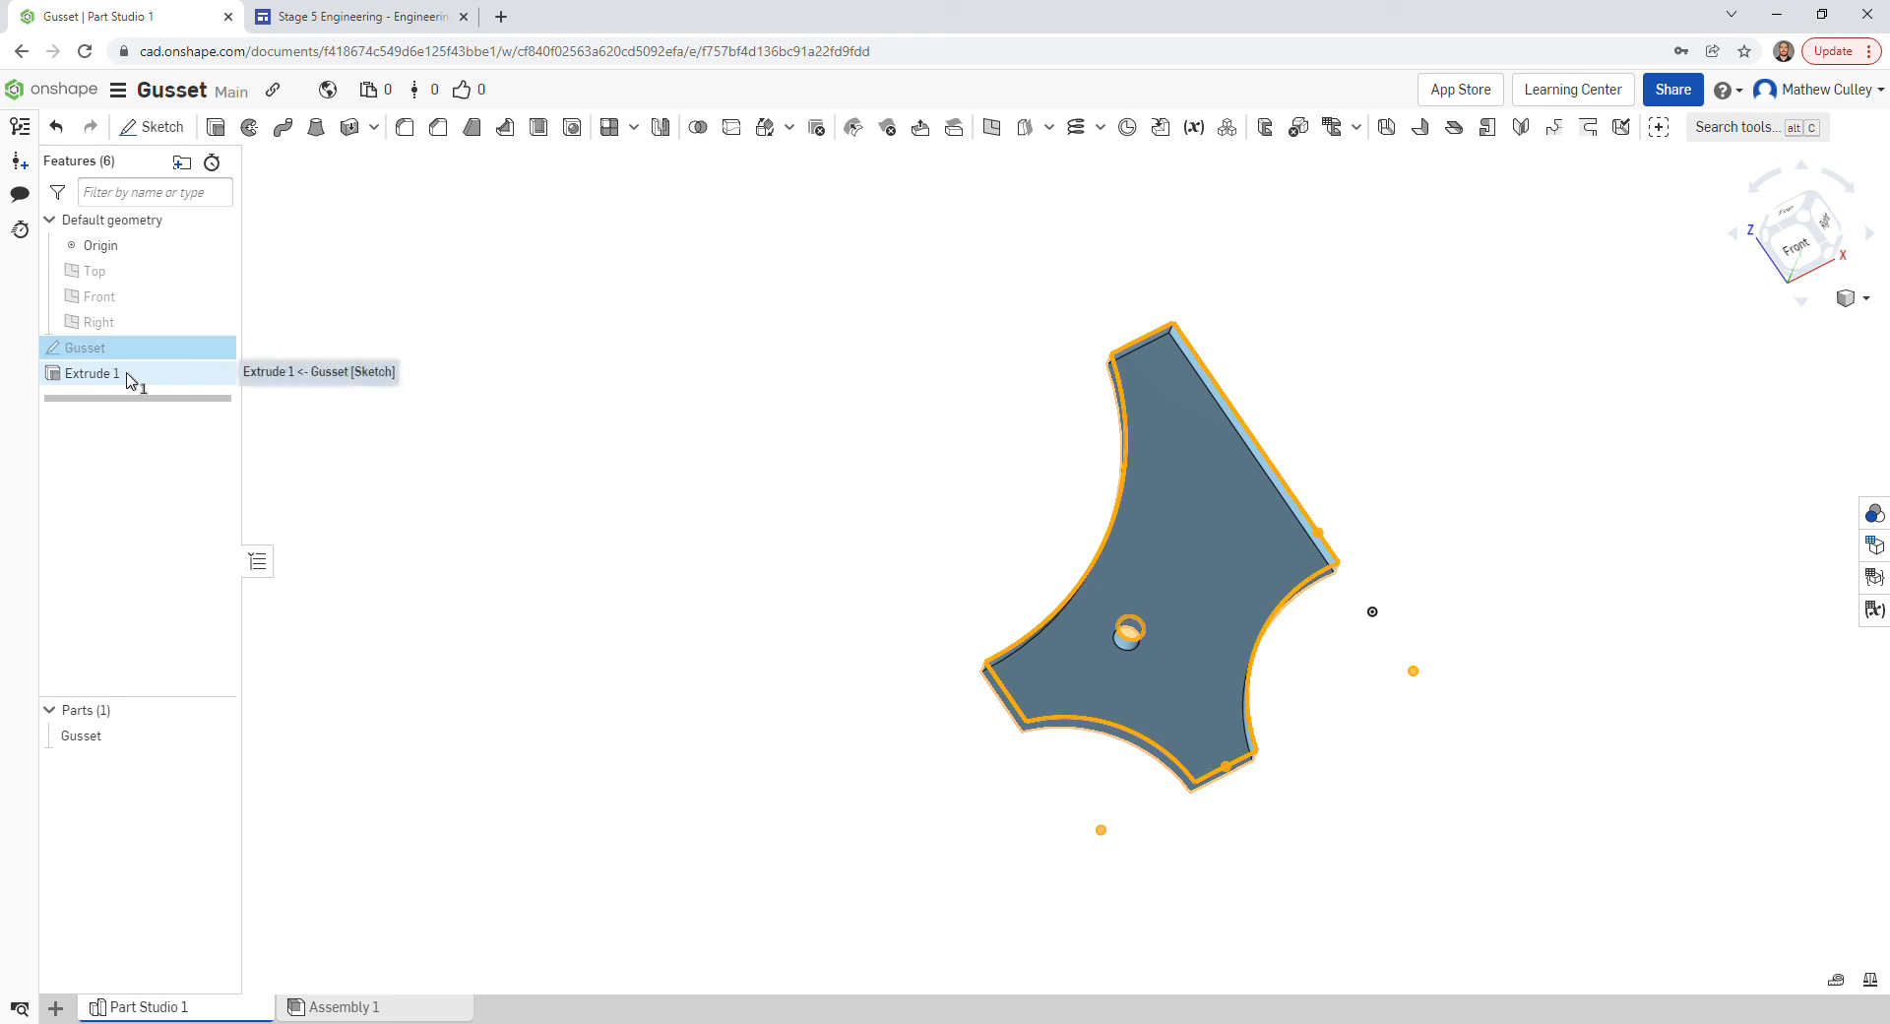